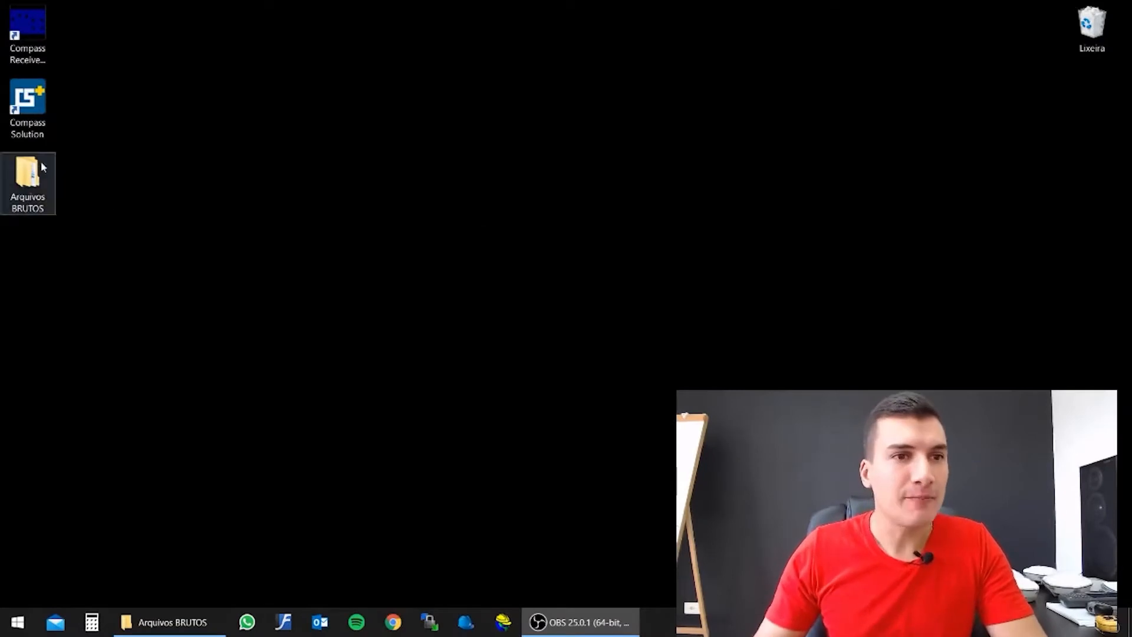
Step: Open the Arquivos BRUTOS folder from the desktop and maximize its window
left_click(22, 106)
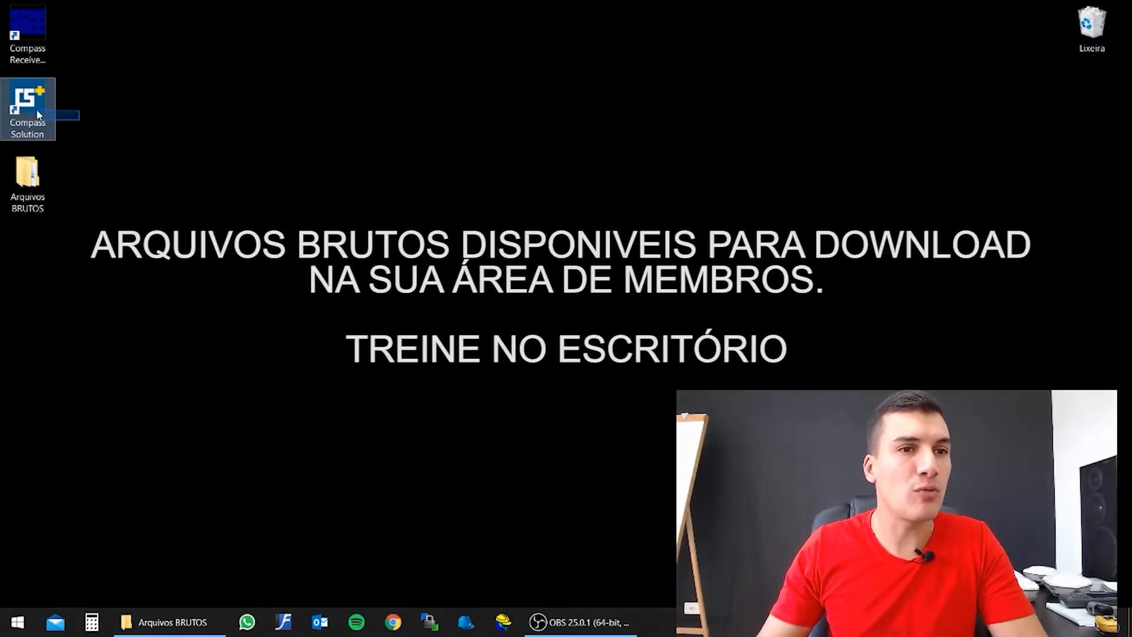
left_click(37, 185)
double_click(33, 184)
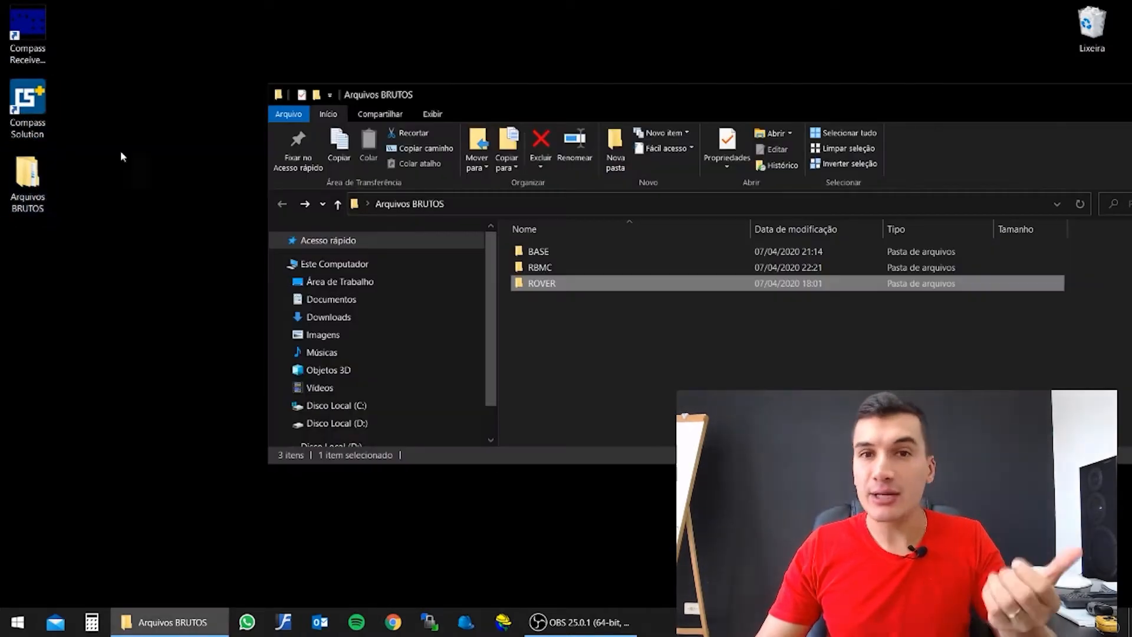
left_click_drag(548, 97, 537, 3)
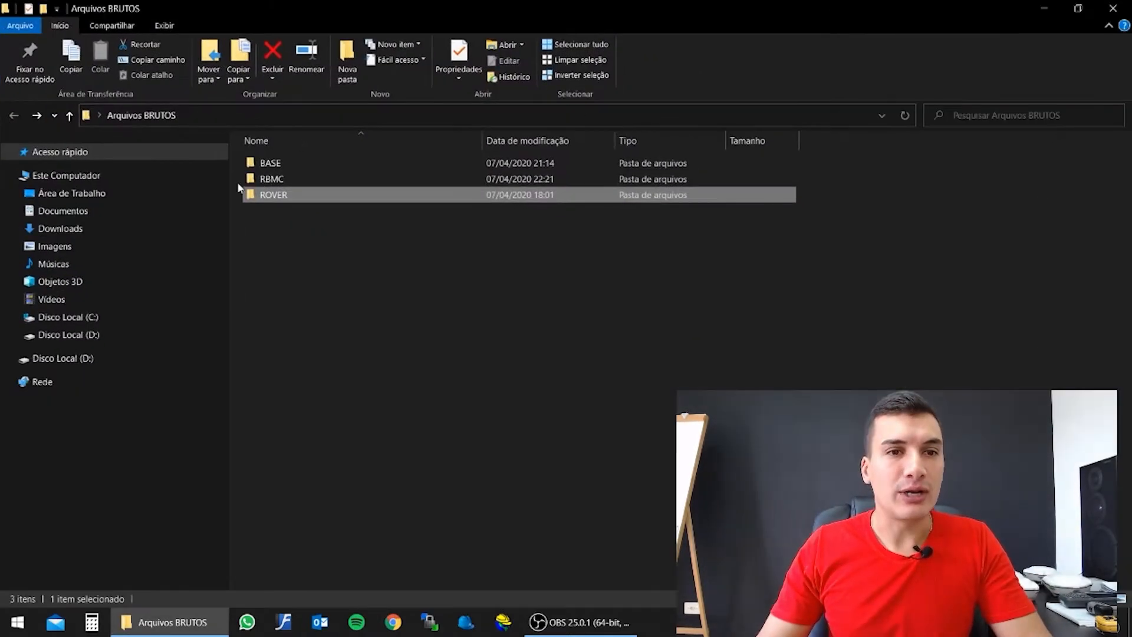
Step: View the contents of the BASE folder and return to Arquivos BRUTOS
left_click(278, 166)
double_click(277, 164)
left_click_drag(356, 220, 315, 155)
left_click(307, 189)
left_click(14, 115)
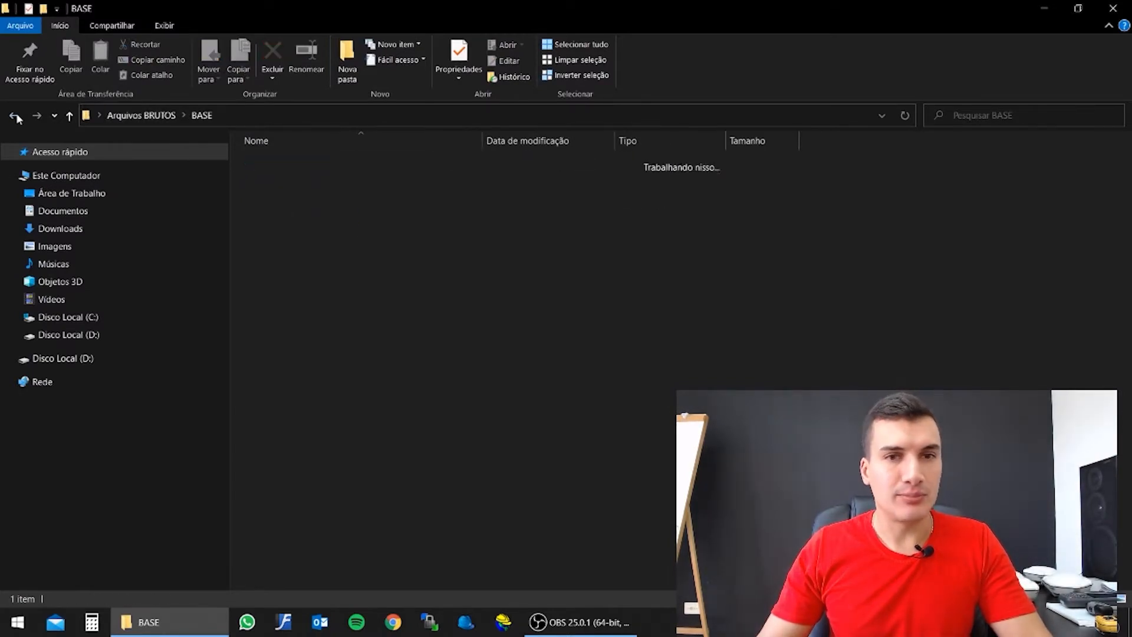
Step: View the raw CNB files in the ROVER folder and return to Arquivos BRUTOS
double_click(286, 195)
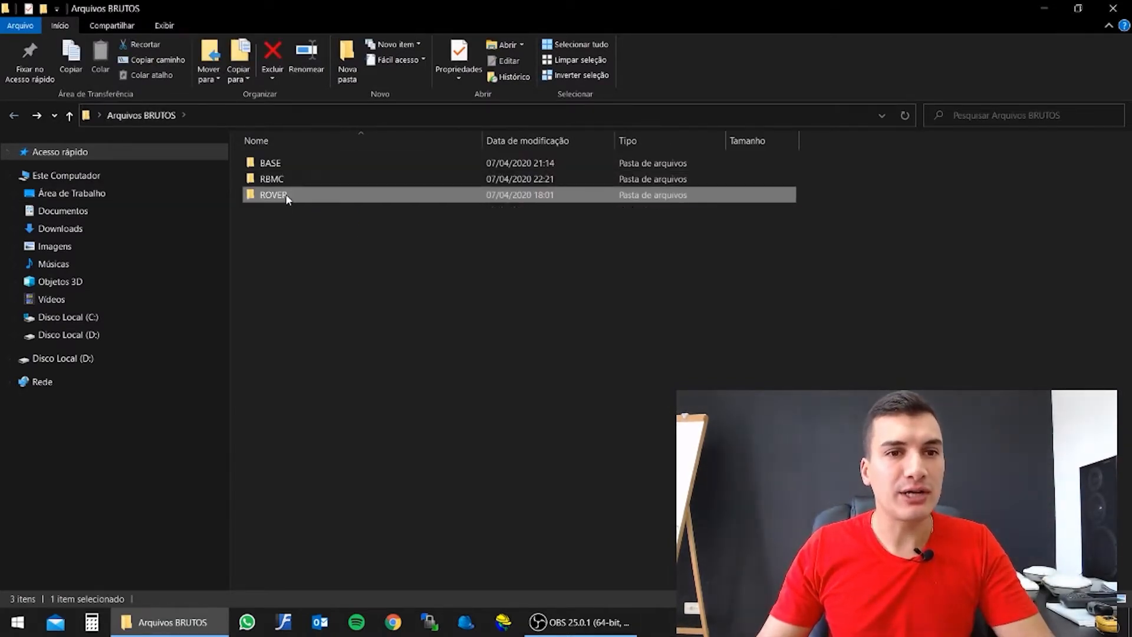
left_click_drag(340, 399, 304, 163)
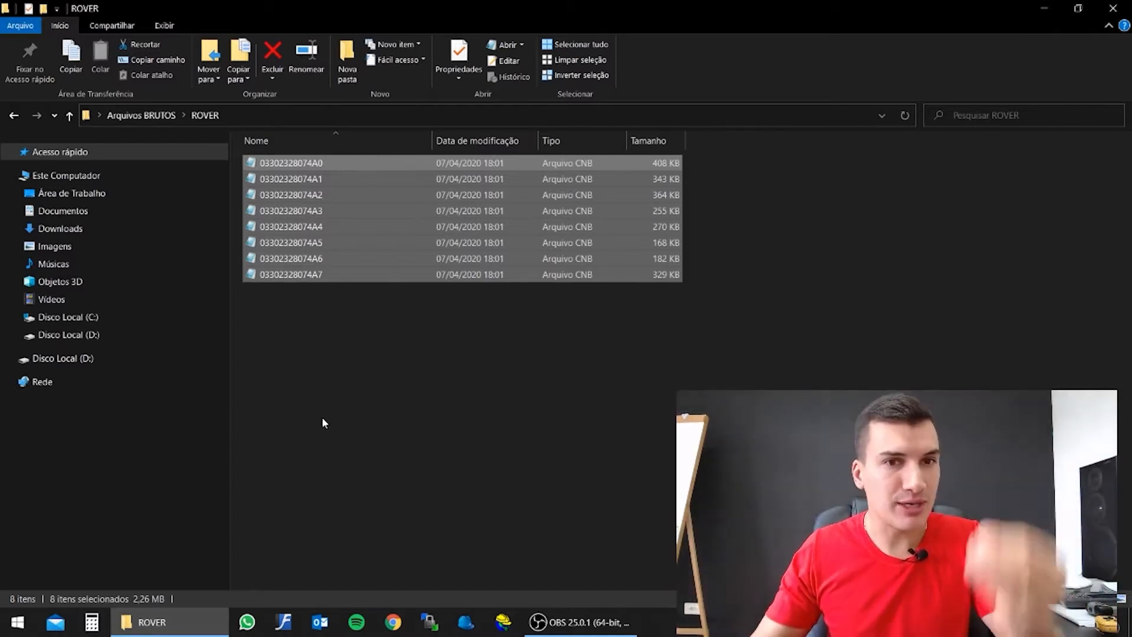
left_click(322, 418)
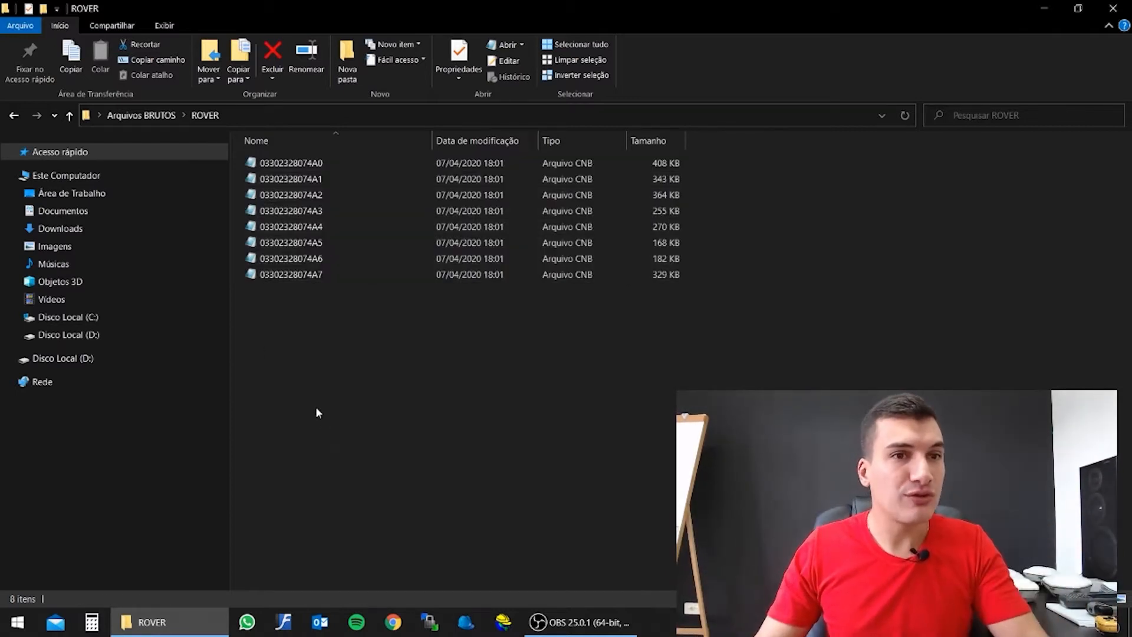
left_click(18, 117)
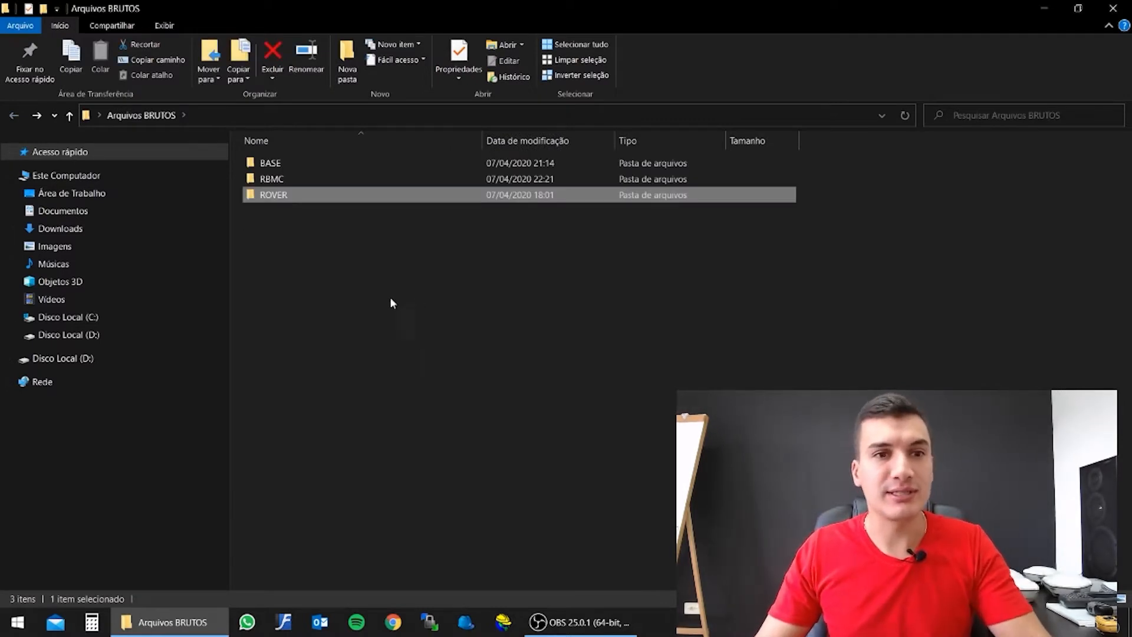
Step: Highlight the BASE and ROVER folders inside Arquivos BRUTOS
left_click(285, 165)
left_click(279, 196, "ctrl")
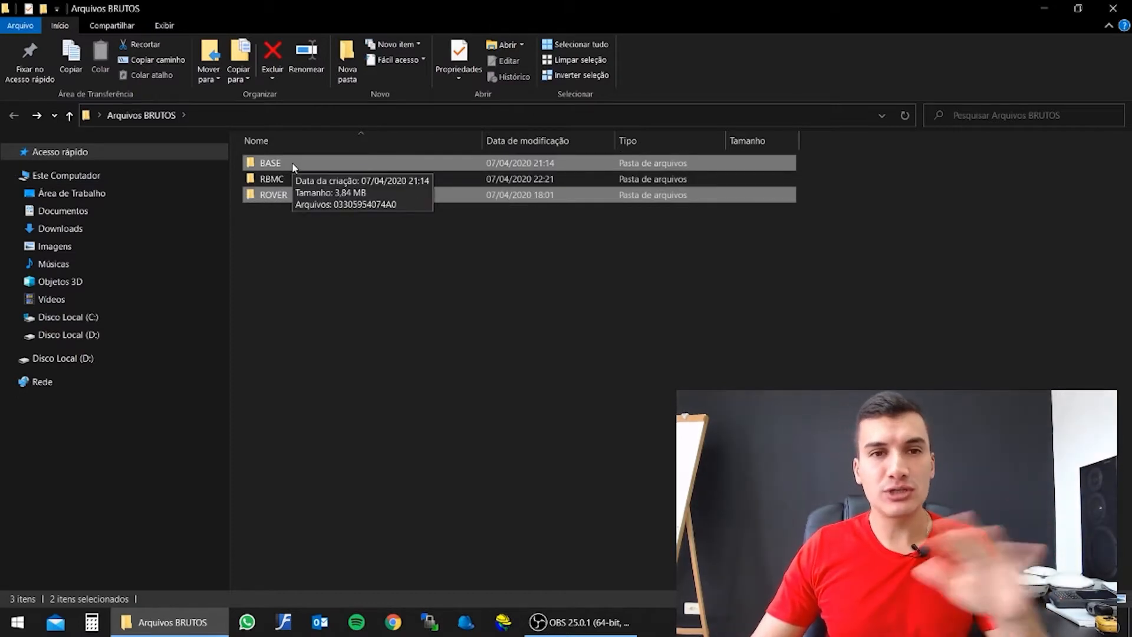
left_click(292, 164)
left_click(289, 194)
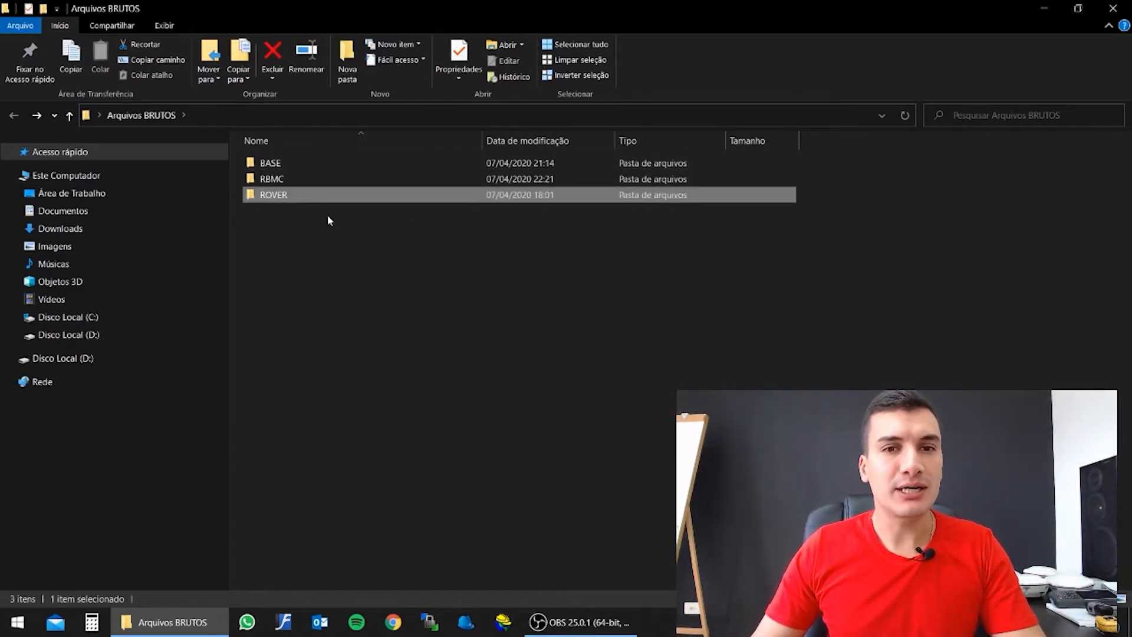
Step: Close the Arquivos BRUTOS window and start Compass Solution from the desktop
left_click(1114, 8)
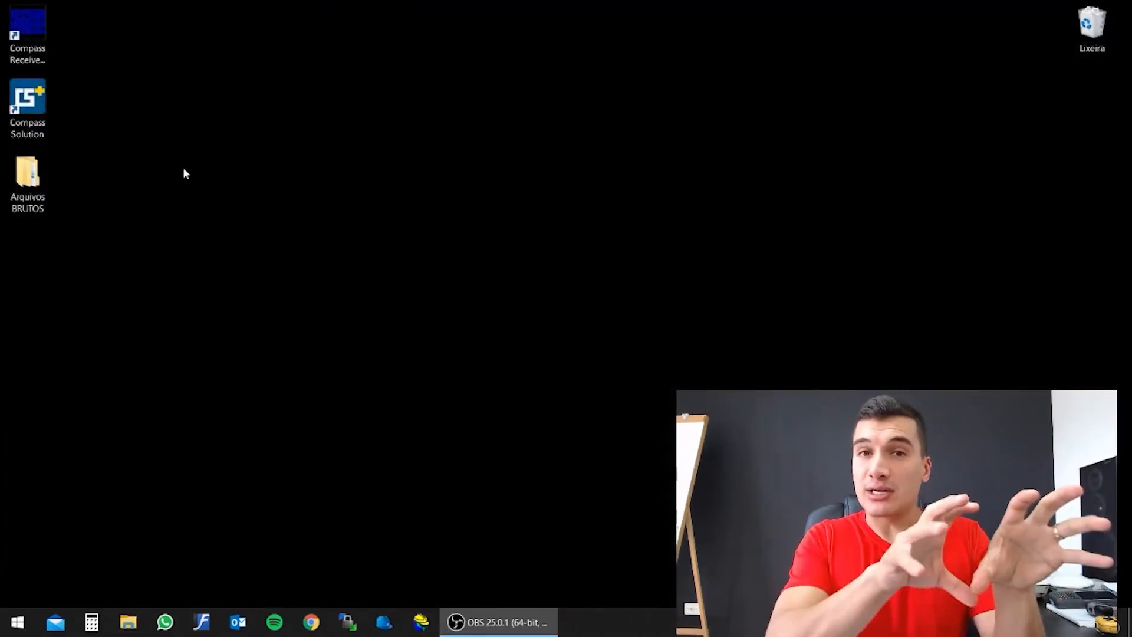
left_click(47, 180)
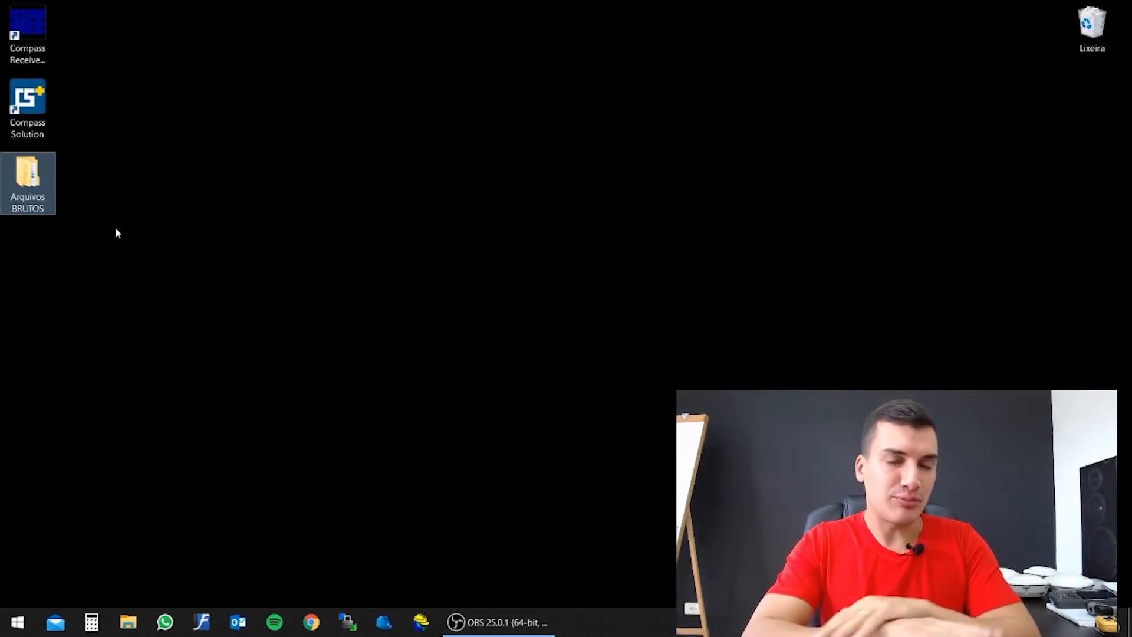
left_click(37, 123)
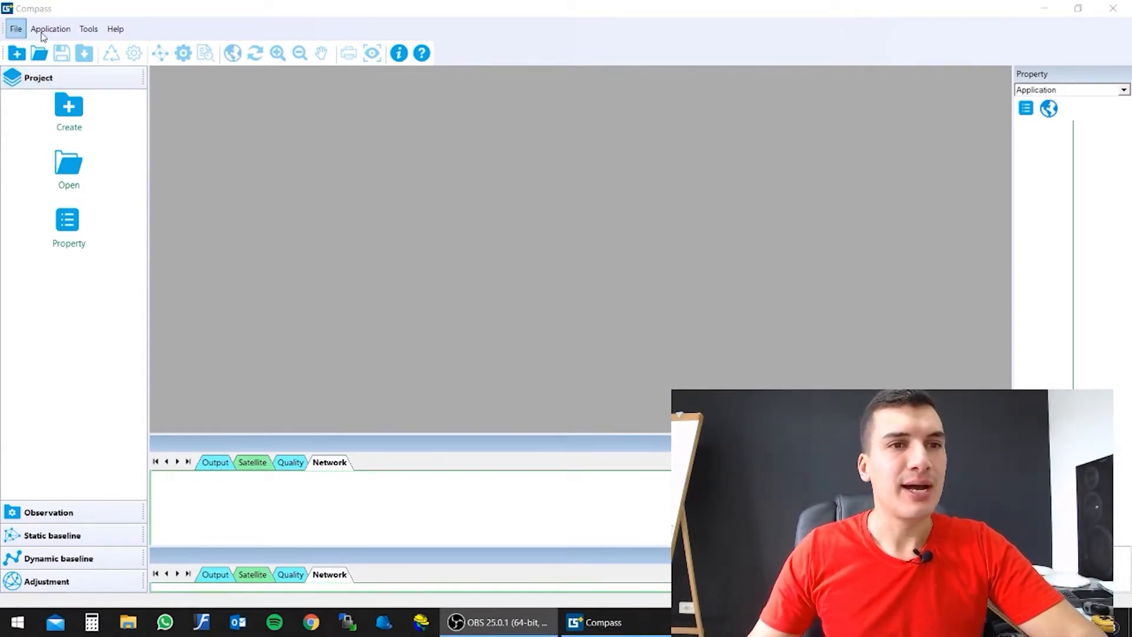
left_click(16, 29)
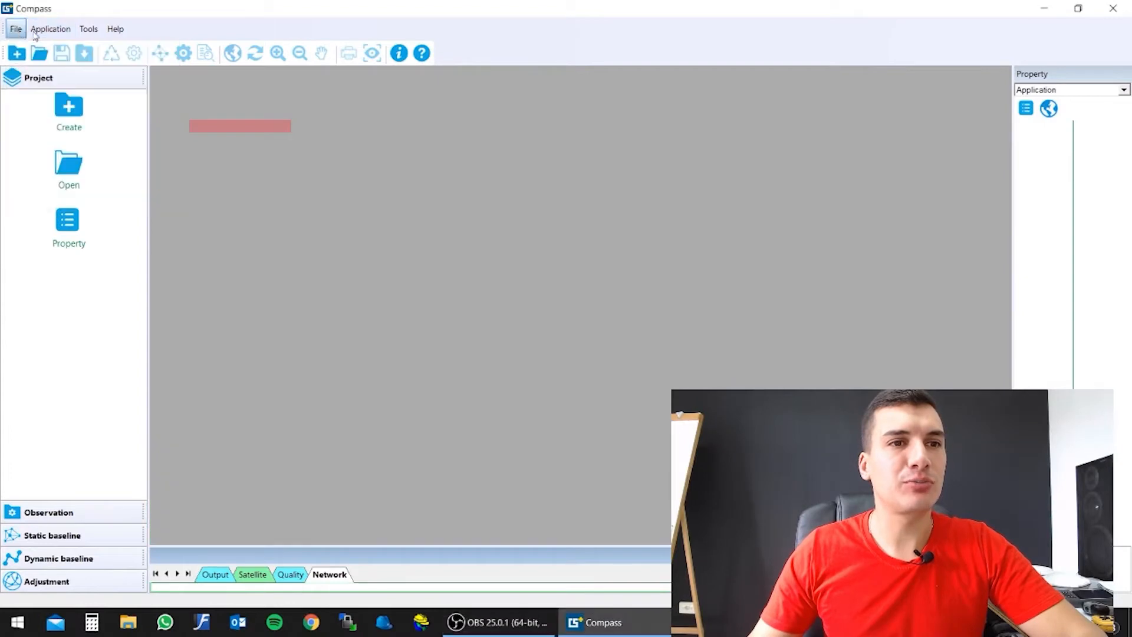
left_click(16, 29)
left_click(88, 29)
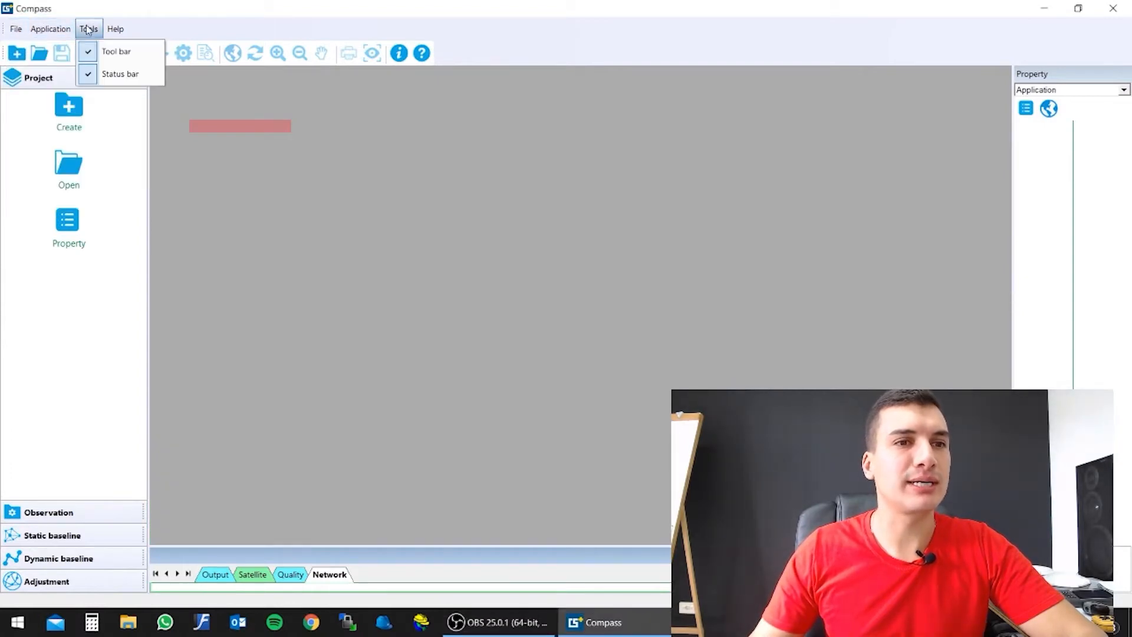
left_click(14, 32)
left_click(494, 52)
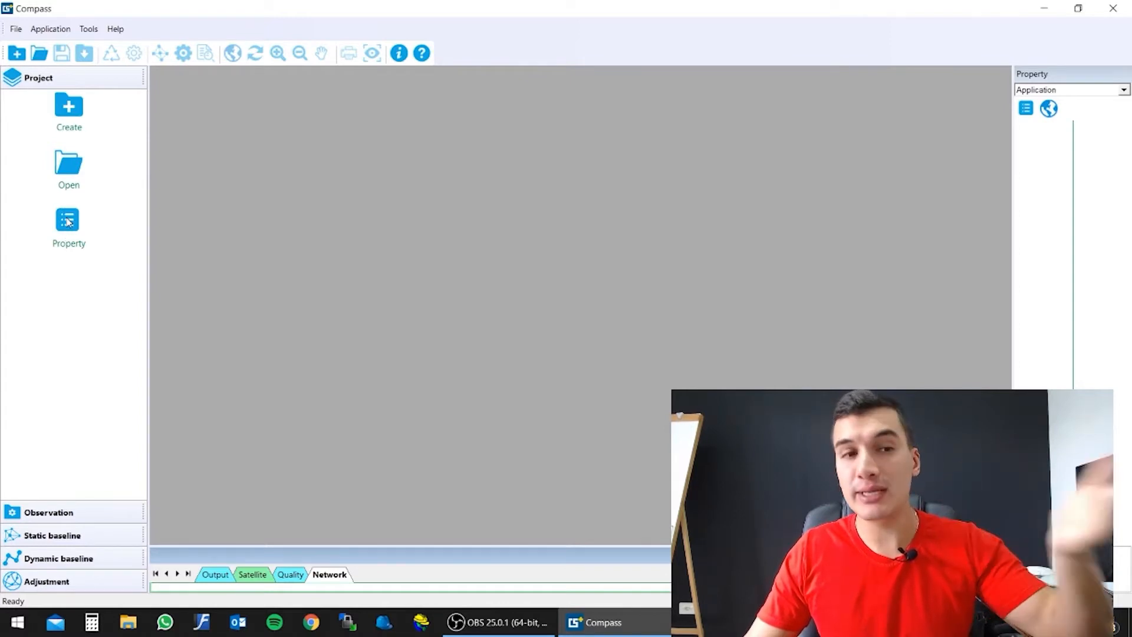
Step: Look through the Observation, Static baseline, Dynamic baseline and Adjustment sections of the program
left_click(62, 515)
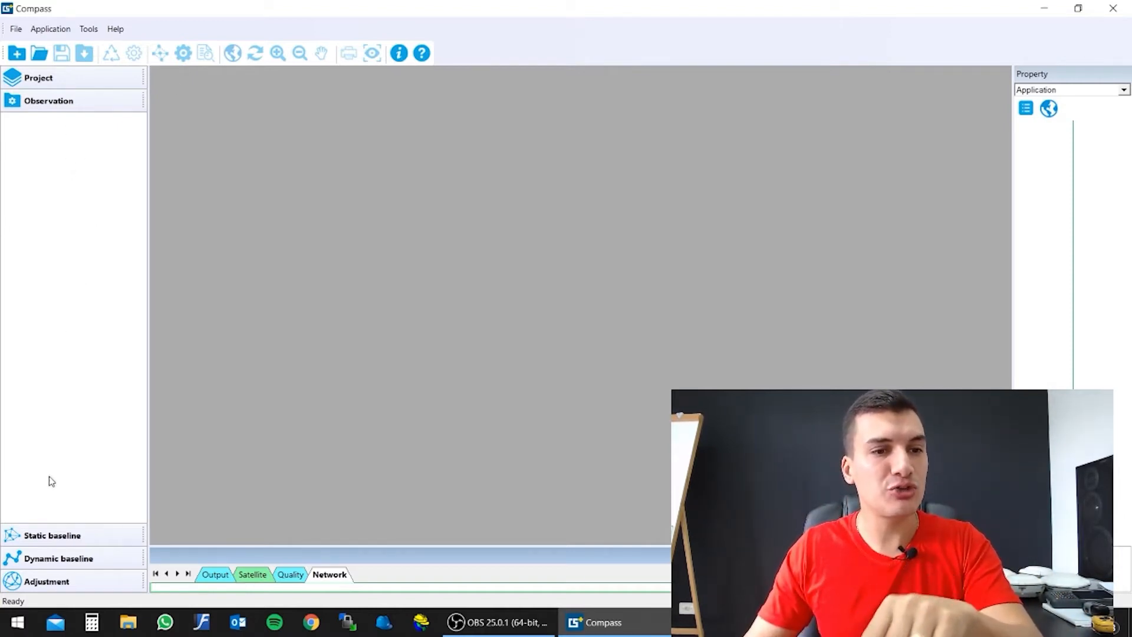
left_click(39, 538)
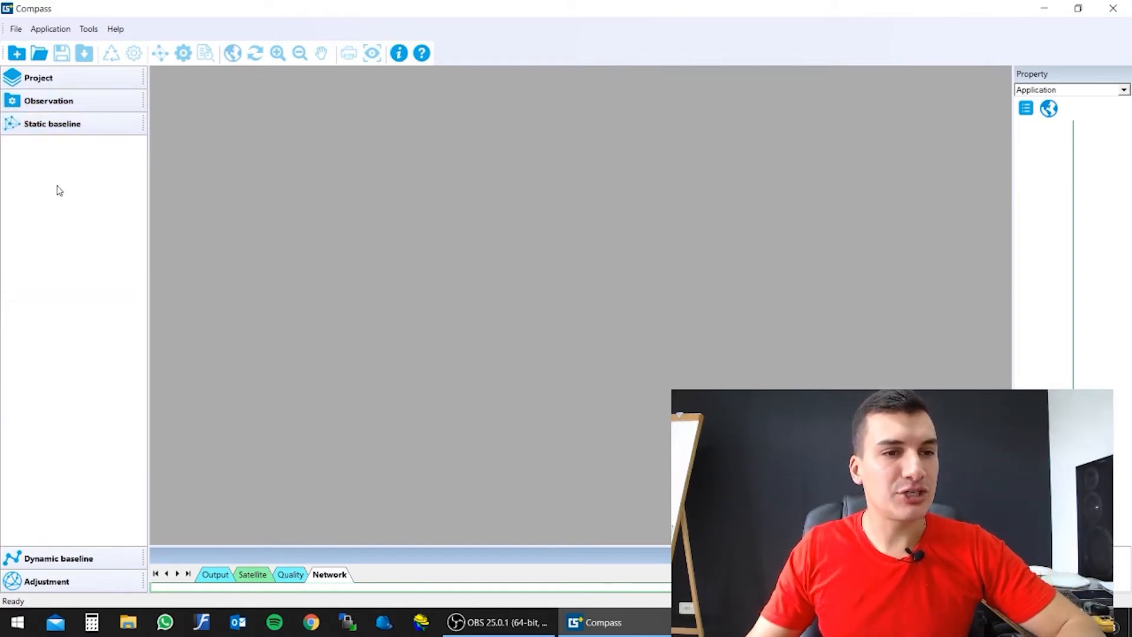
left_click(29, 560)
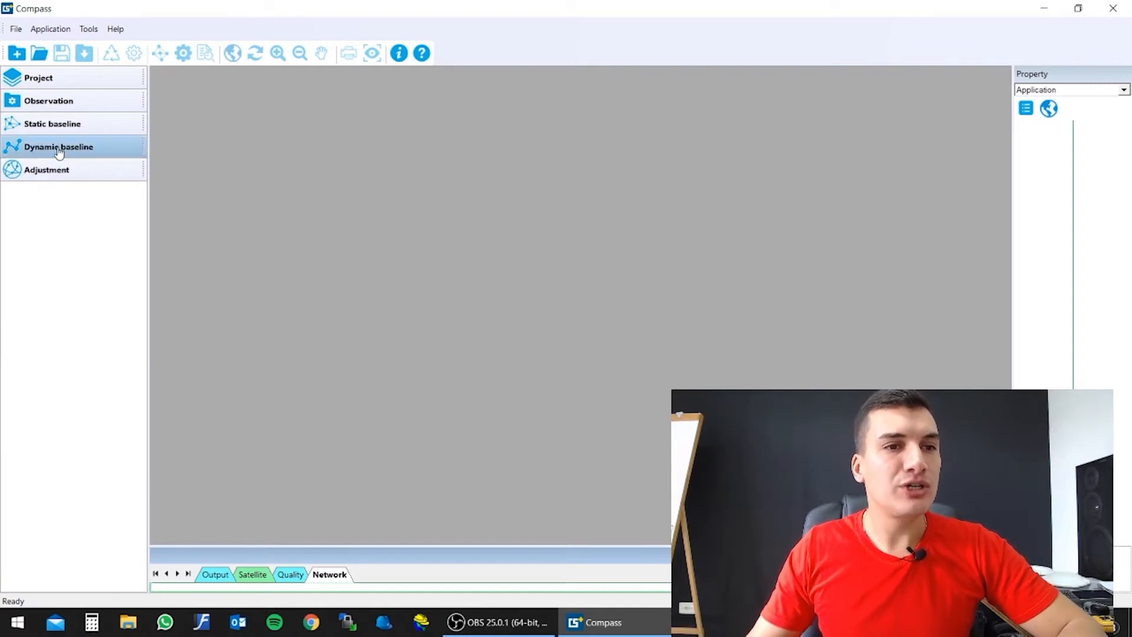
left_click(59, 152)
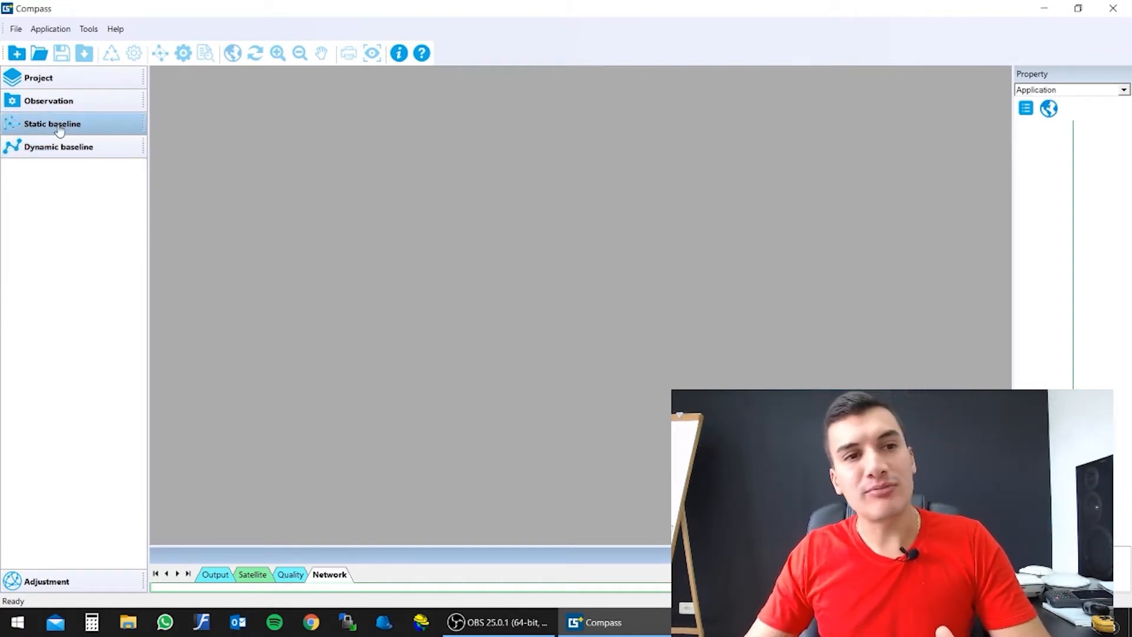
left_click(59, 128)
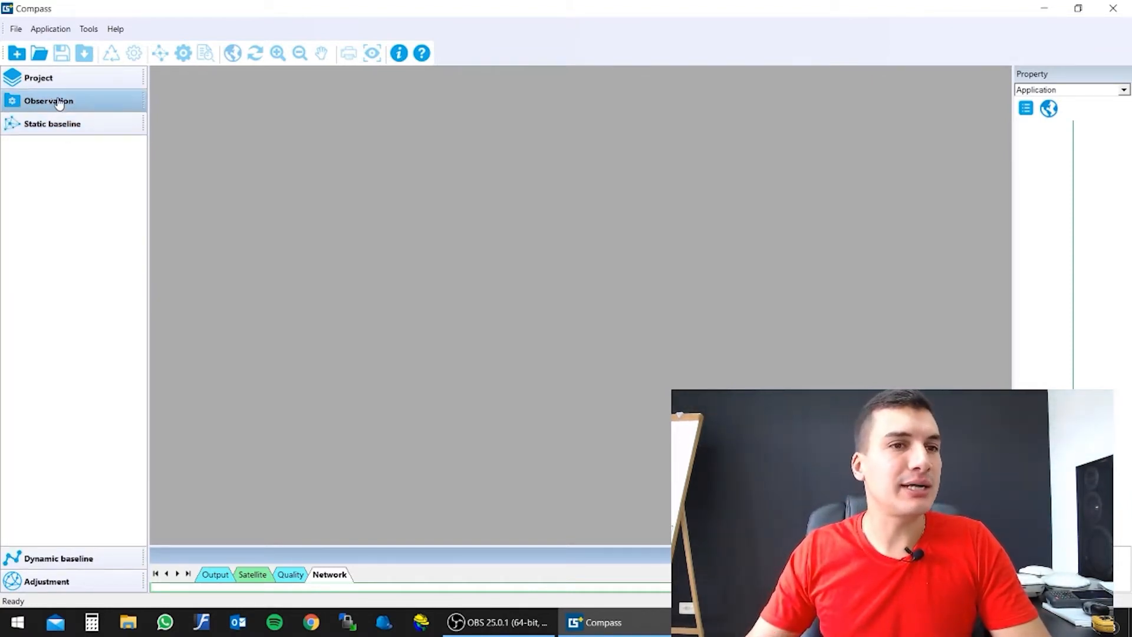
left_click(58, 106)
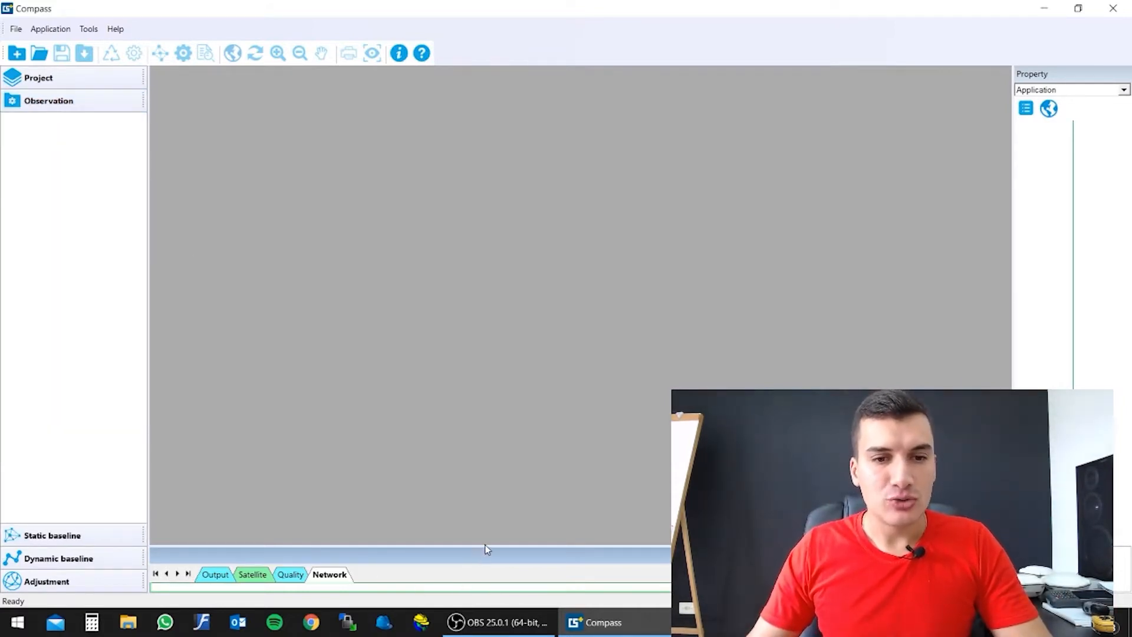
Step: Enlarge the results pane and view its Output, Satellite, Quality and Network pages
left_click_drag(484, 545, 482, 414)
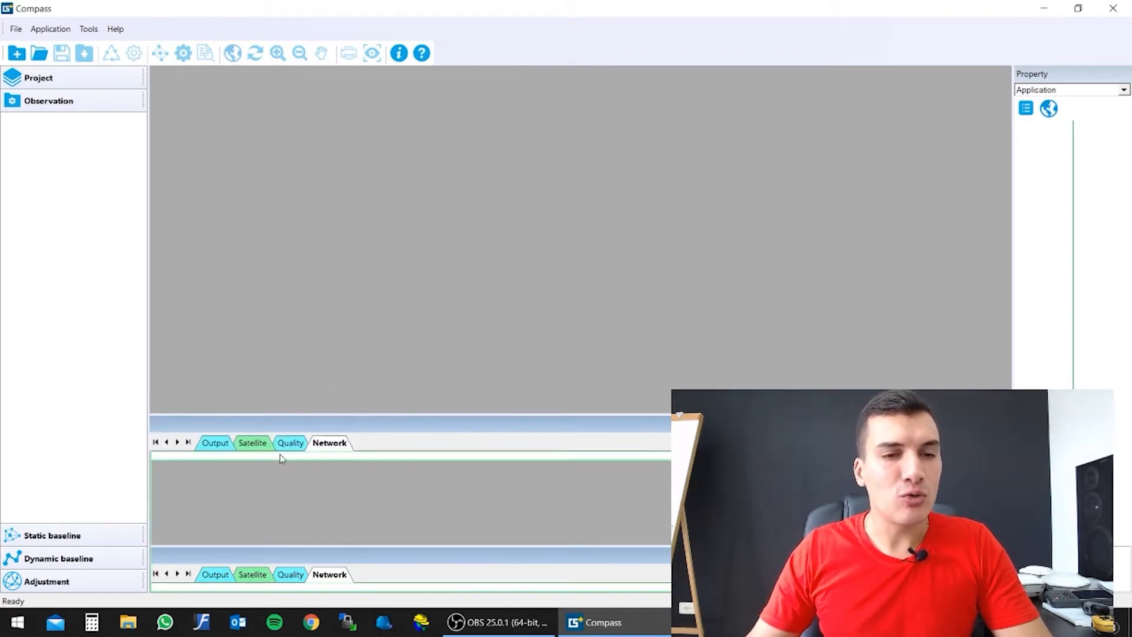
left_click(217, 445)
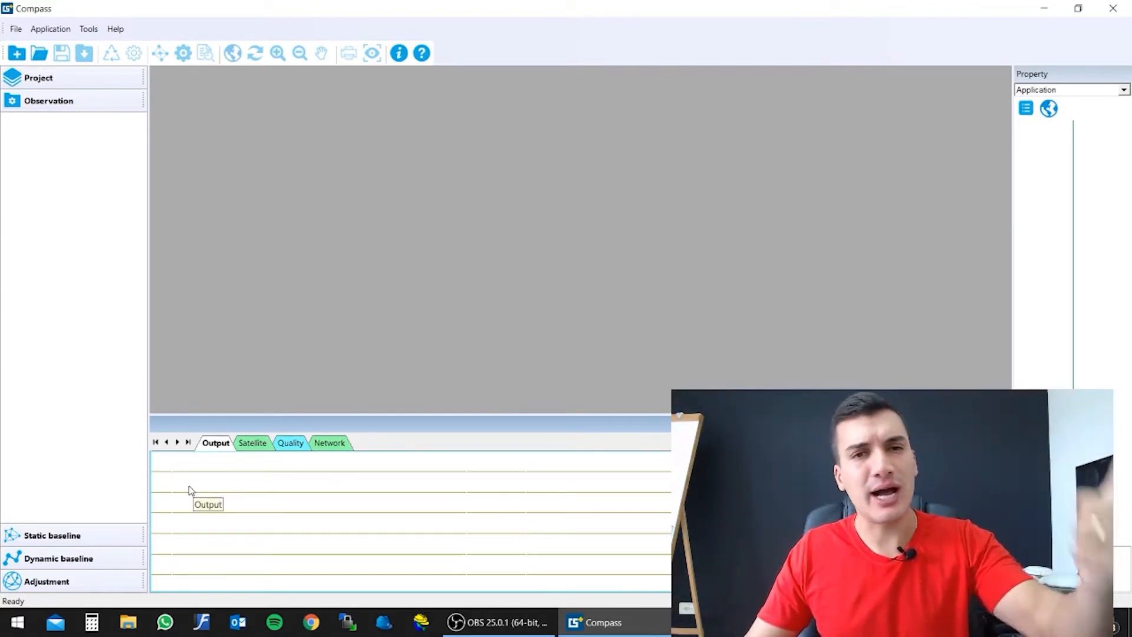
left_click(251, 447)
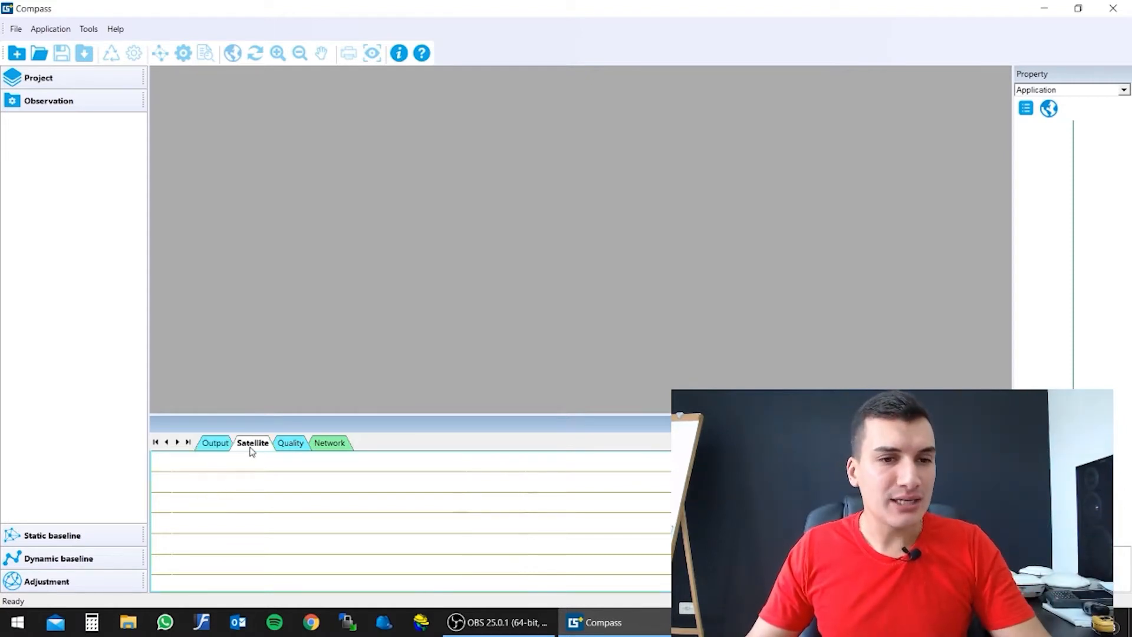
left_click(295, 447)
left_click(333, 447)
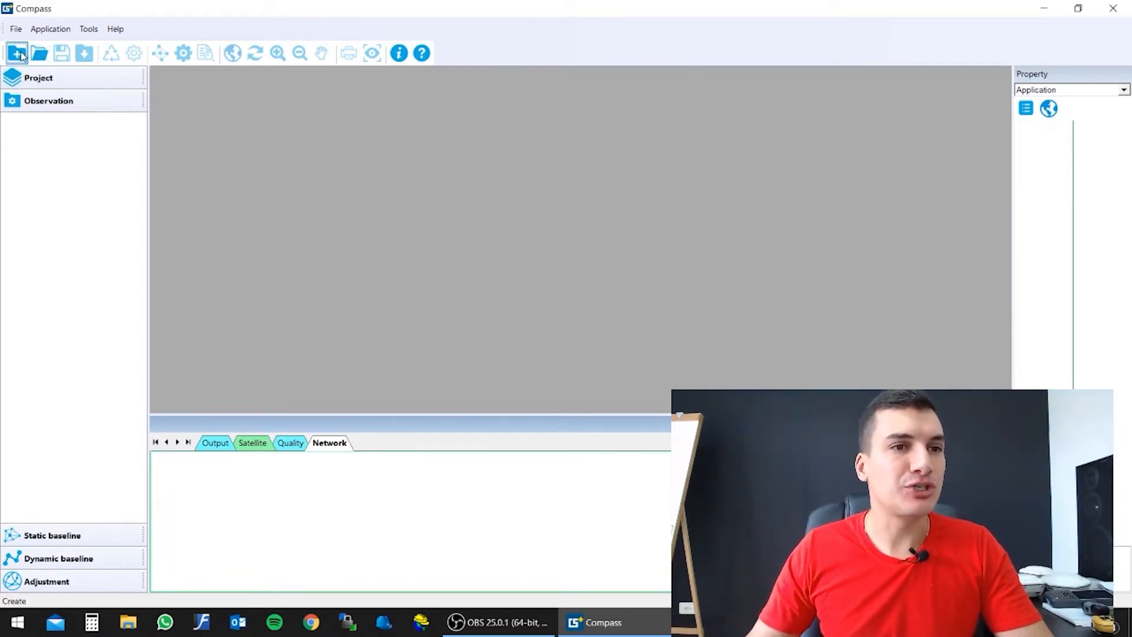
Step: Start a new project and name it TREINAMENTO PP
left_click(47, 77)
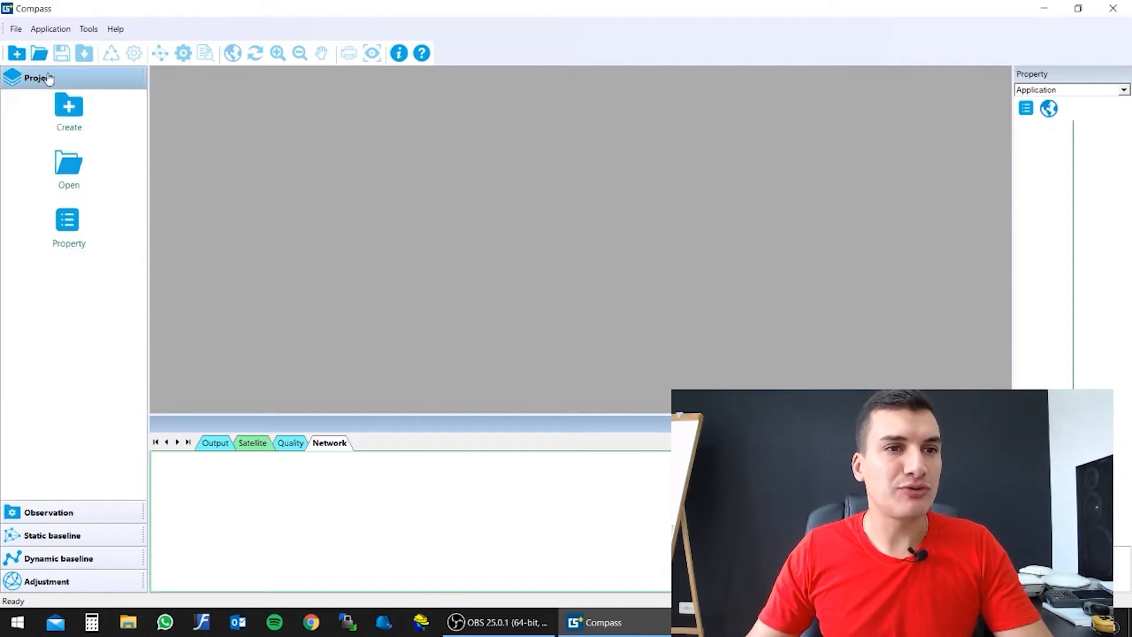
left_click(70, 108)
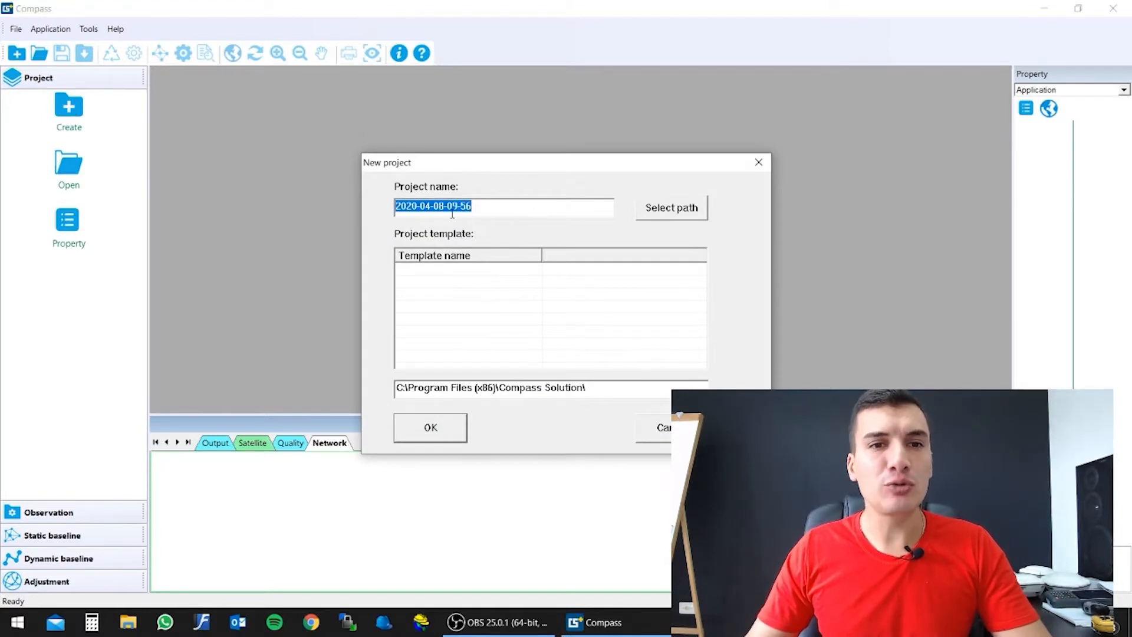
type("TREINAMENTO PP")
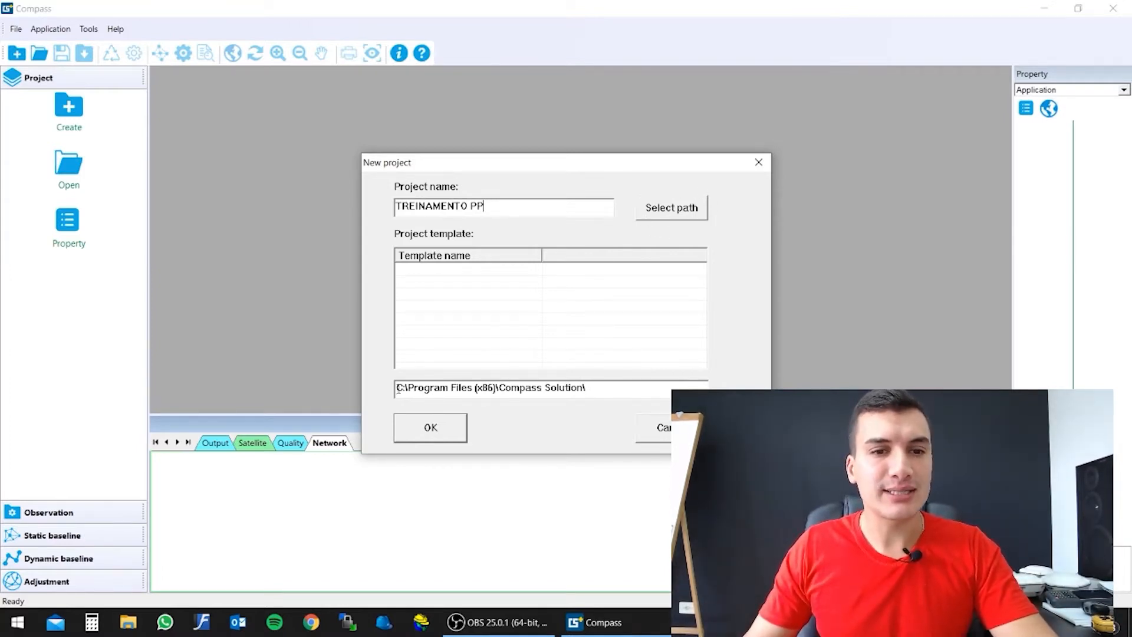
Step: Examine the default save path of the new project and open the folder selection for a different location
left_click_drag(399, 387, 638, 391)
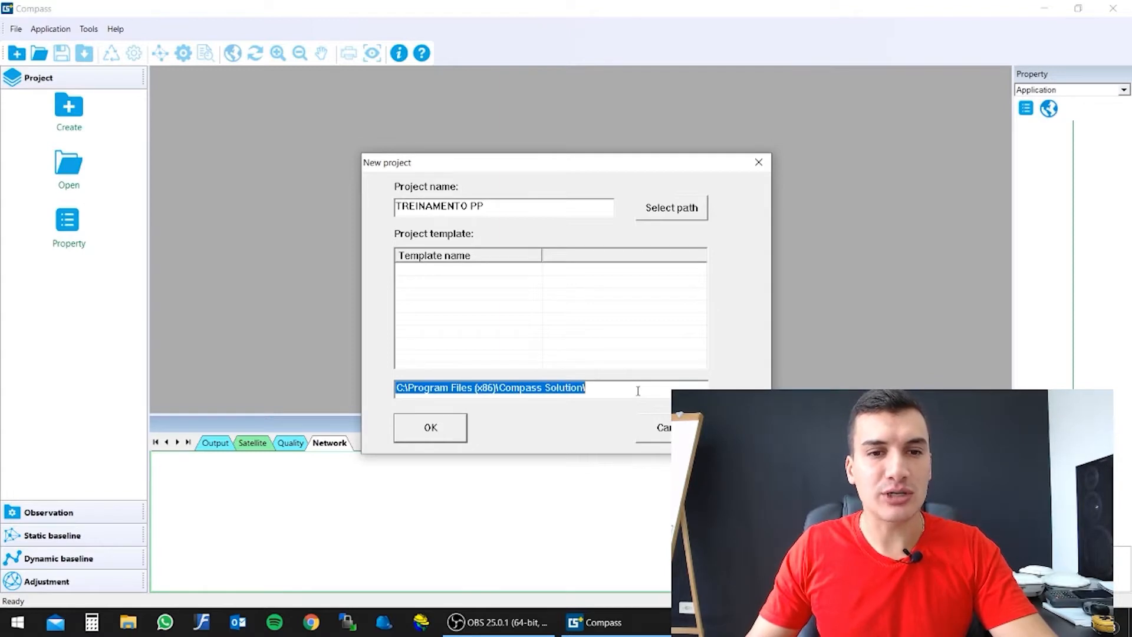
left_click_drag(408, 389, 490, 389)
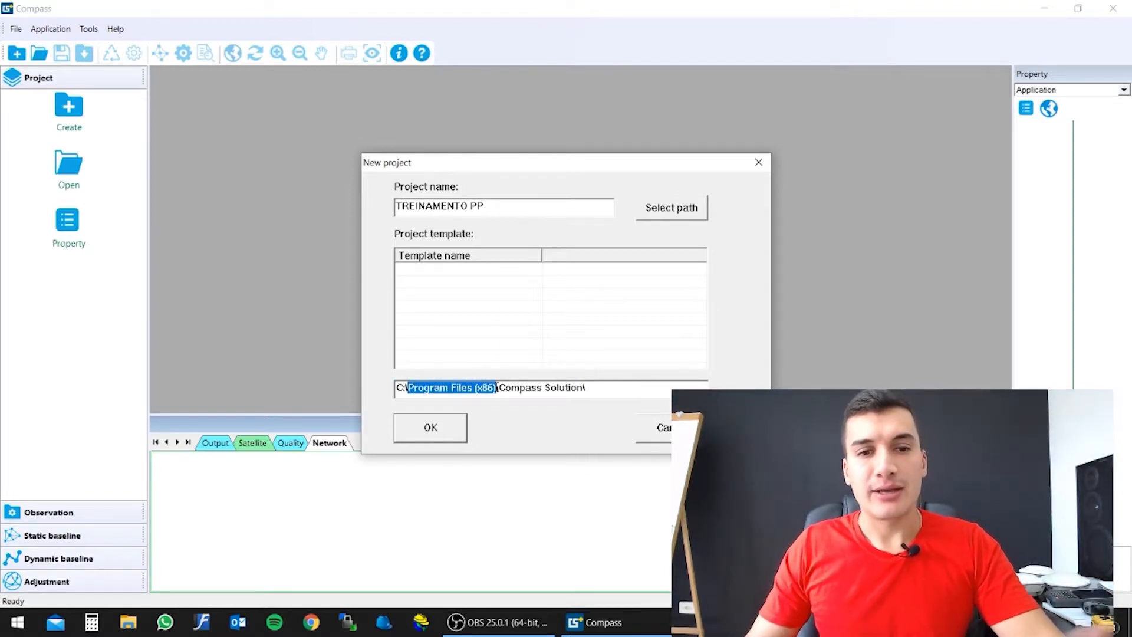
left_click_drag(498, 388, 585, 389)
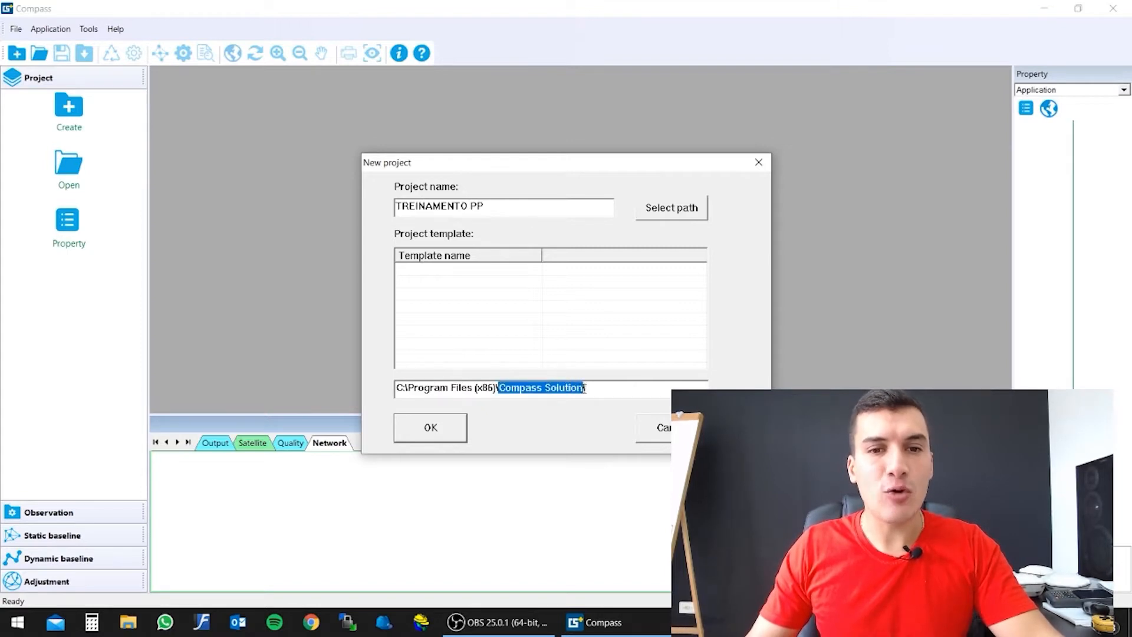
left_click(684, 213)
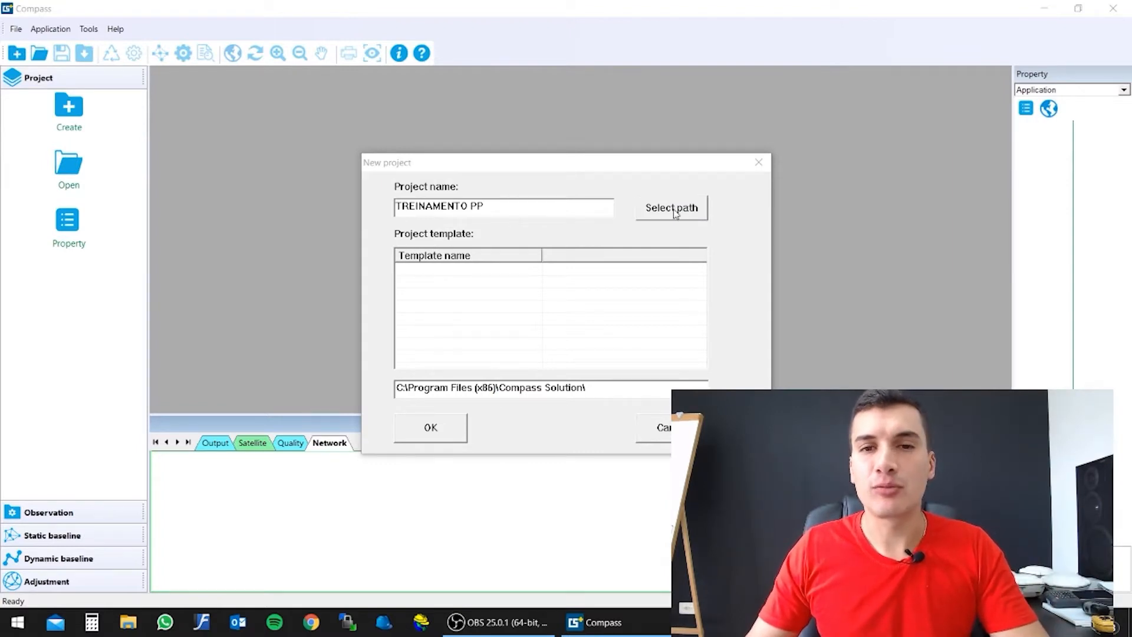
left_click(674, 210)
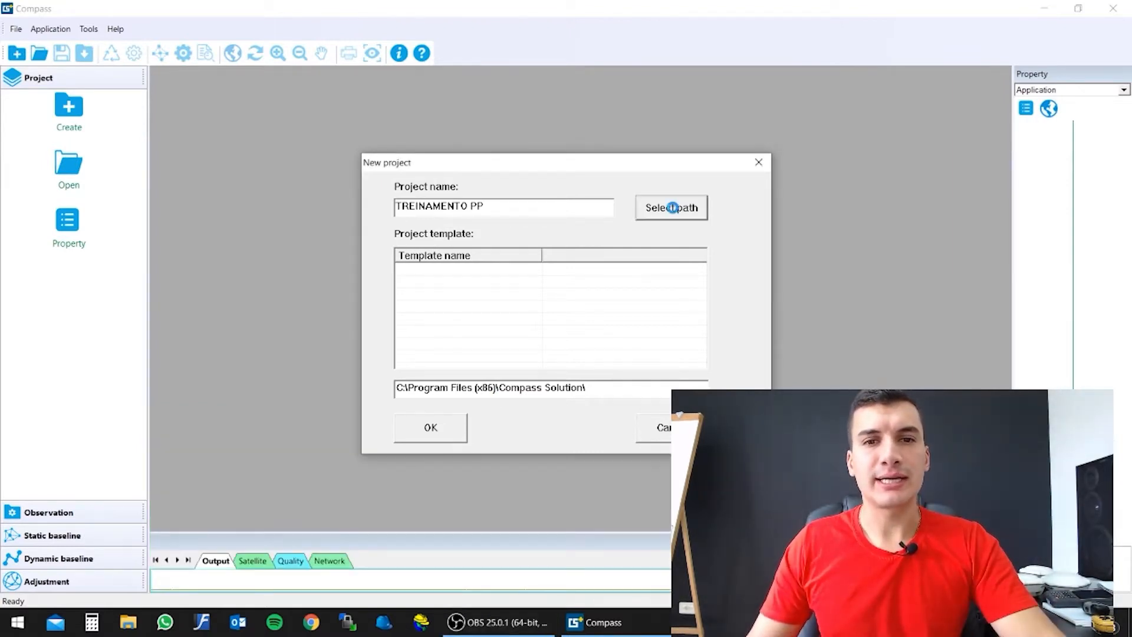
mouse_move(656, 316)
left_mouse_down()
mouse_move(655, 280)
mouse_move(654, 302)
left_mouse_up()
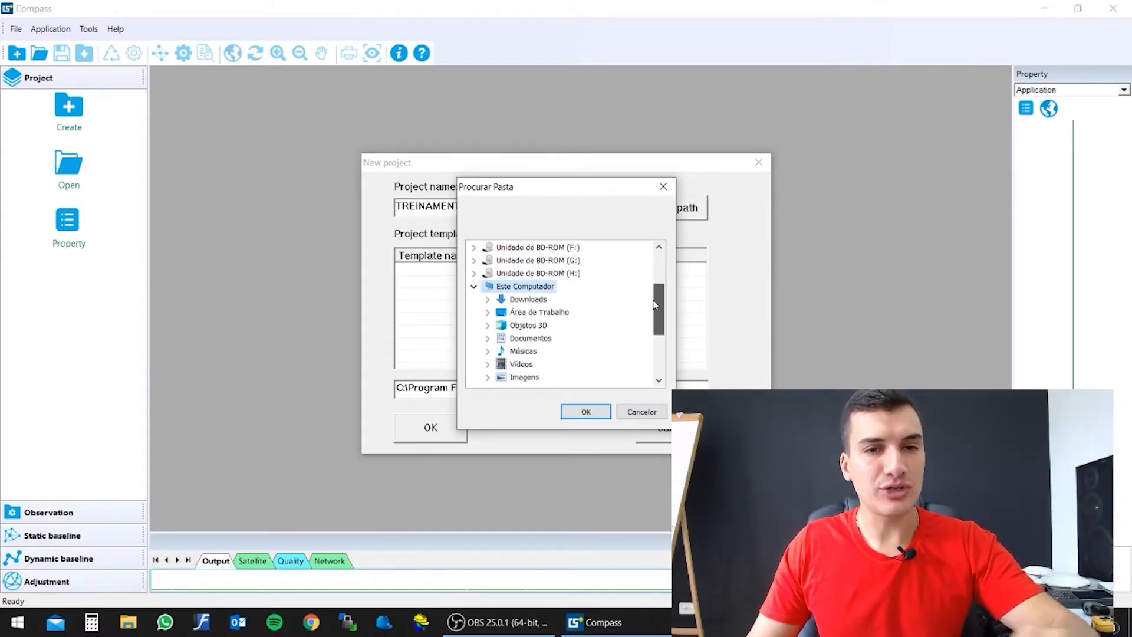
Step: Locate the Projetos Compass Solution folder under Documentos in File Explorer, then return to Compass
left_click(132, 623)
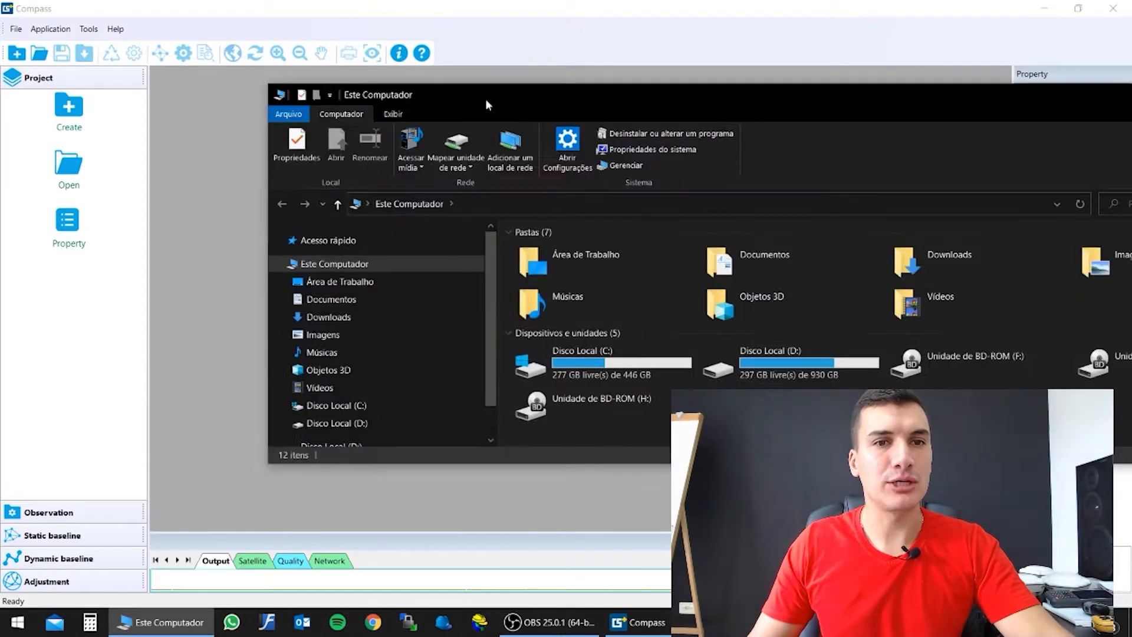
left_click_drag(485, 98, 483, 1)
left_click(61, 211)
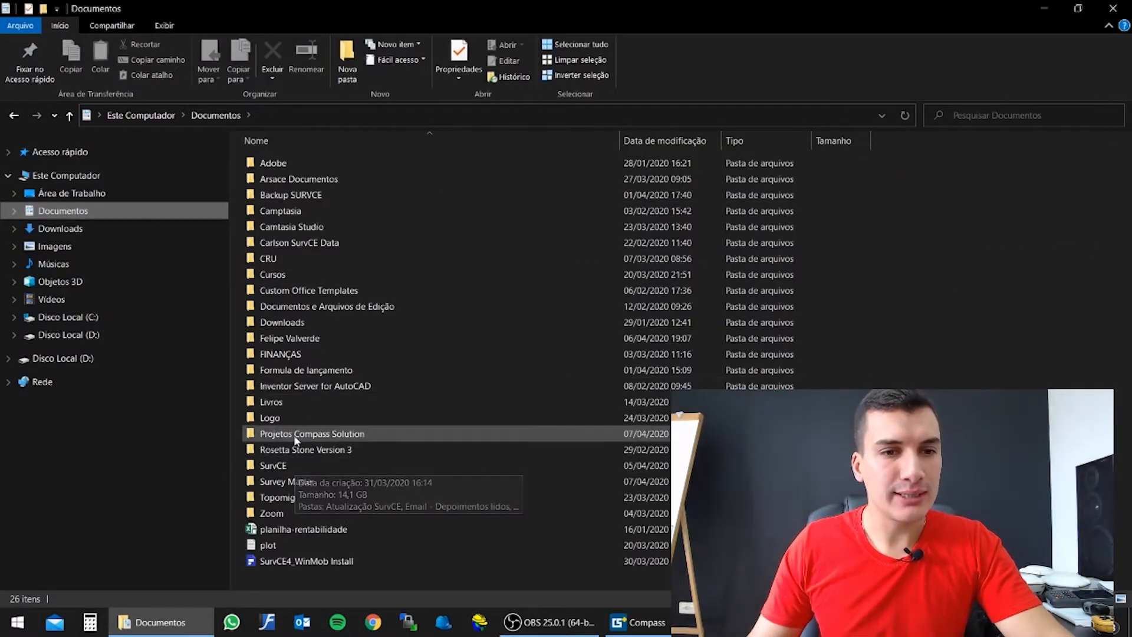
left_click(296, 435)
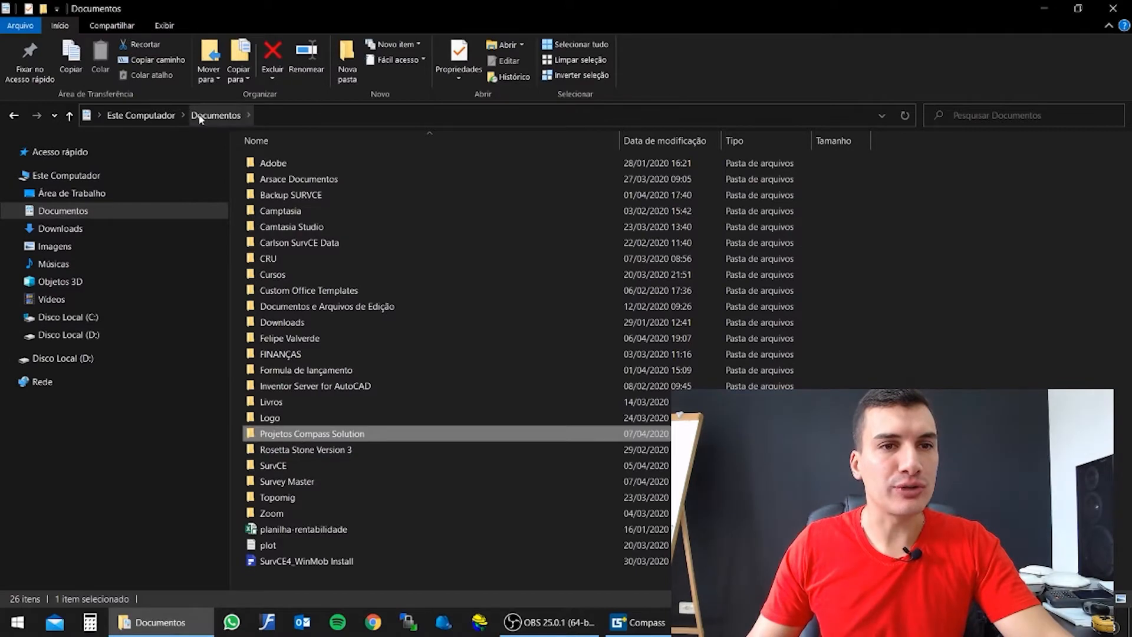
left_click(1044, 10)
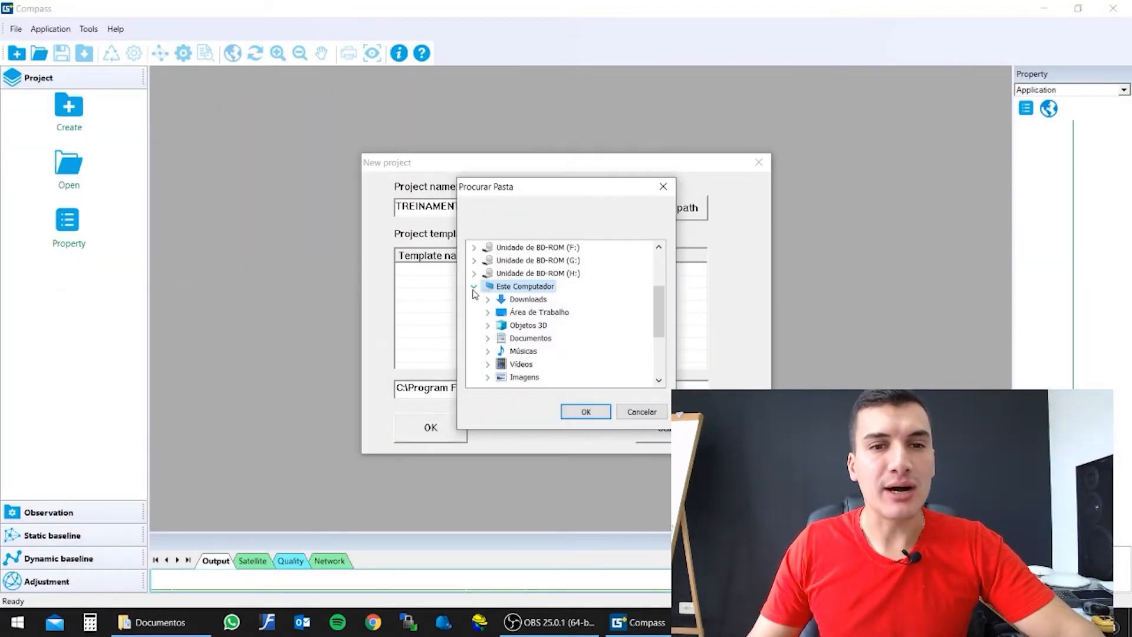
Step: Set the project's save location to the Projetos Compass Solution folder inside Documentos
left_click(513, 342)
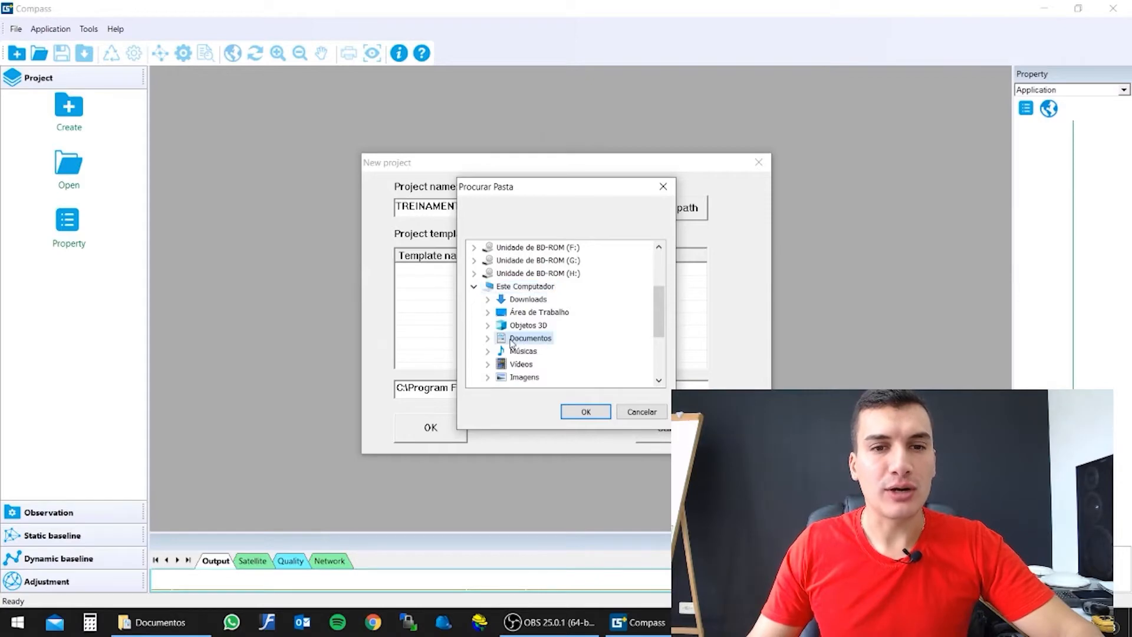
left_click(487, 339)
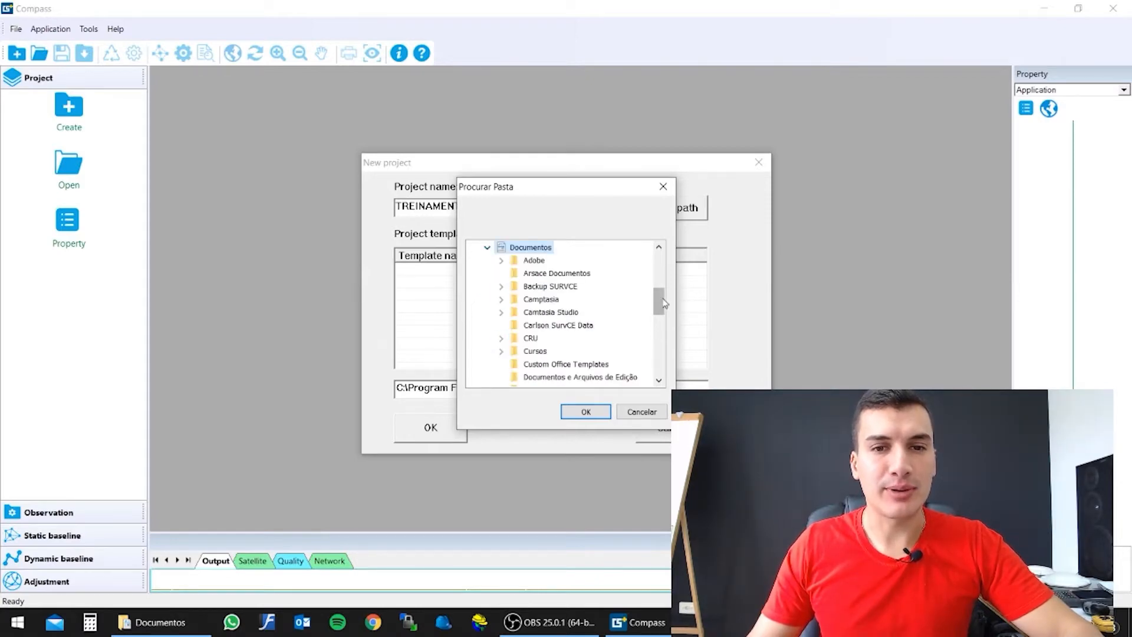
left_click_drag(659, 305, 659, 343)
left_click(563, 288)
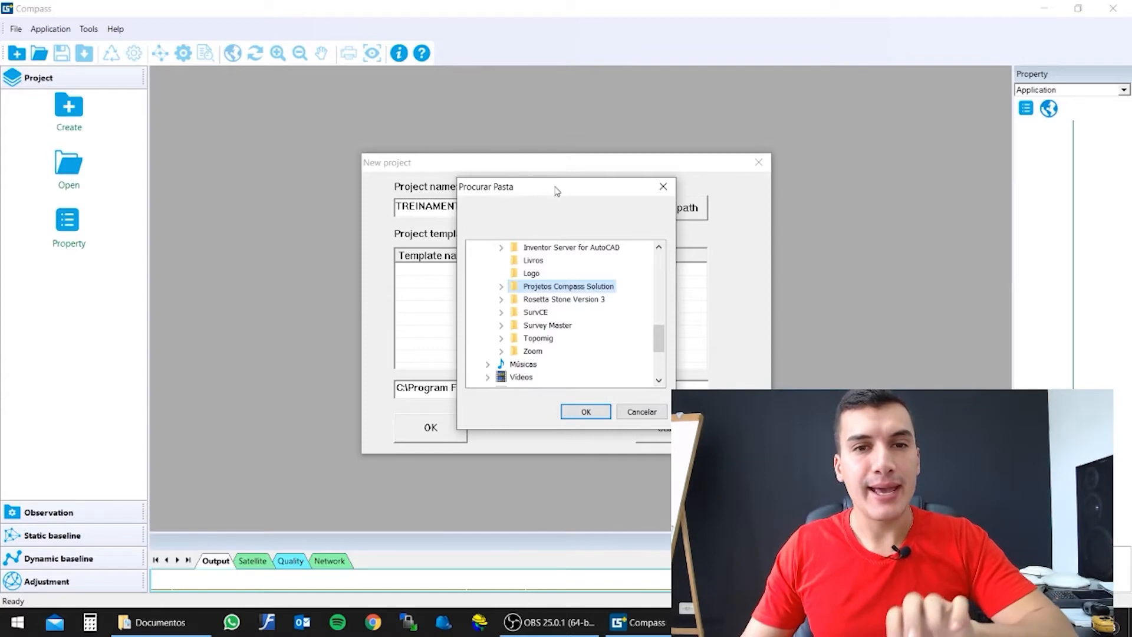
left_click_drag(557, 190, 669, 259)
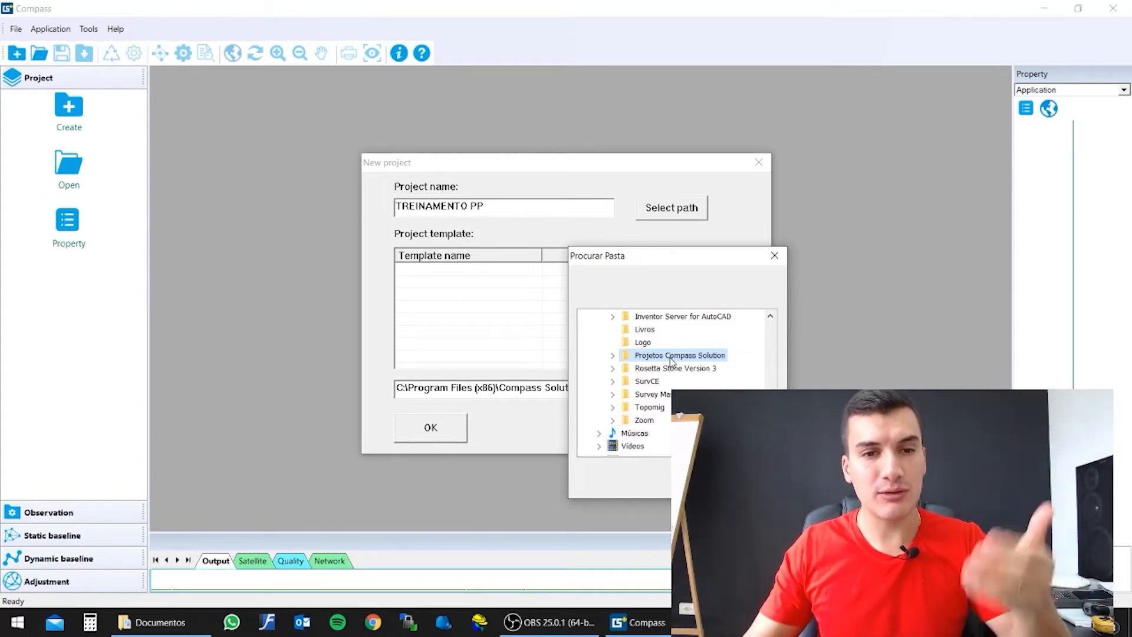
left_click(698, 480)
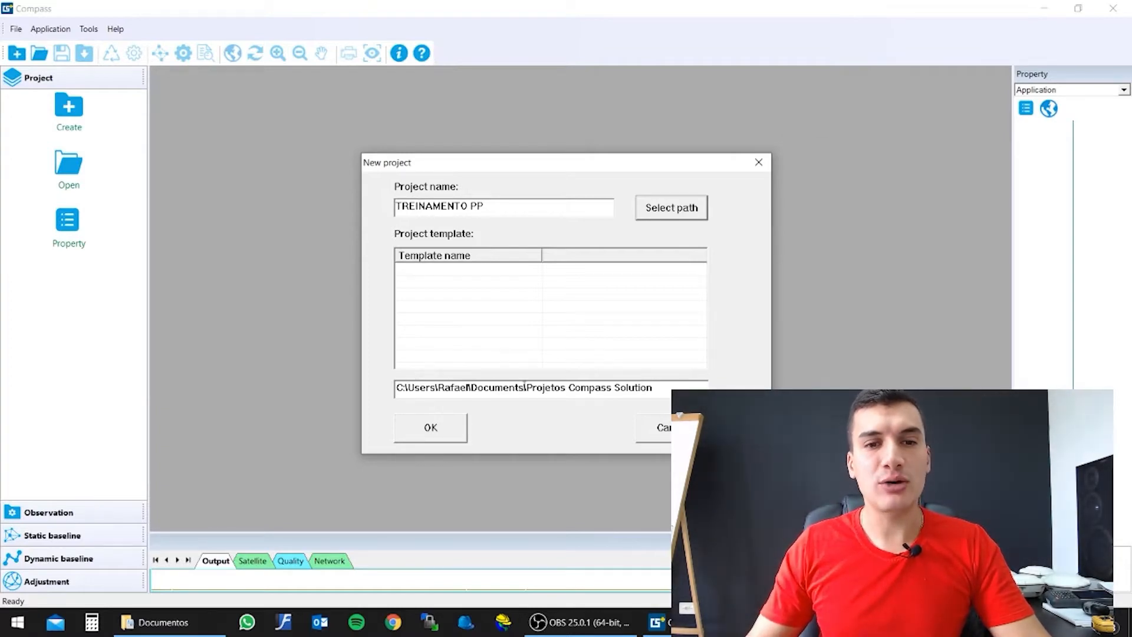
Step: Create the project, overwriting the existing TREINAMENTO PP.cps file
left_click(433, 431)
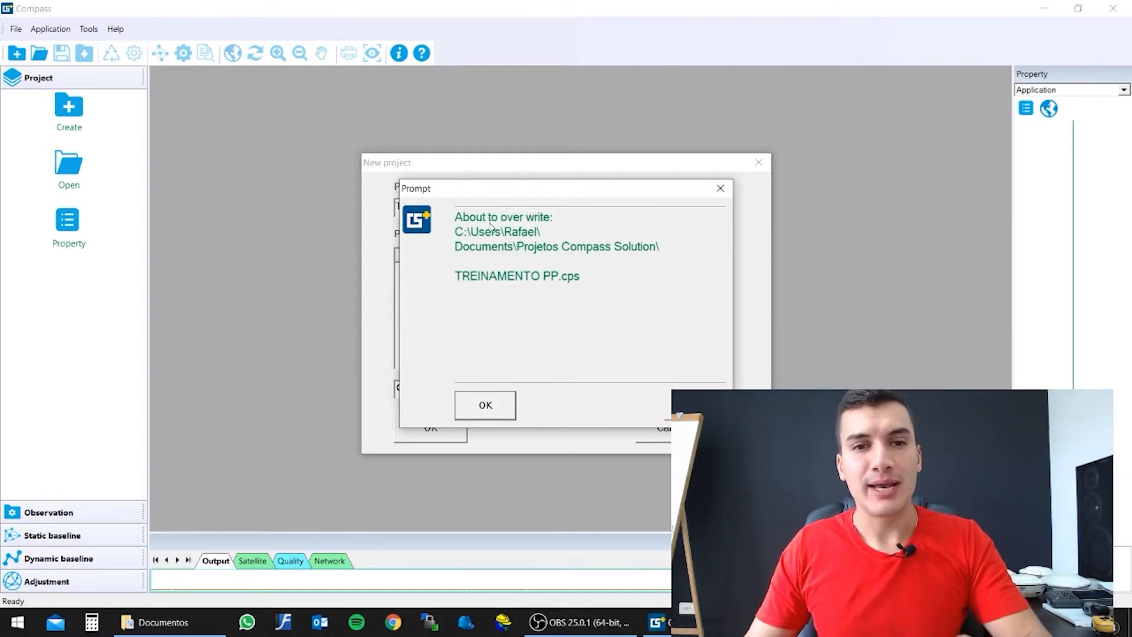
left_click(480, 405)
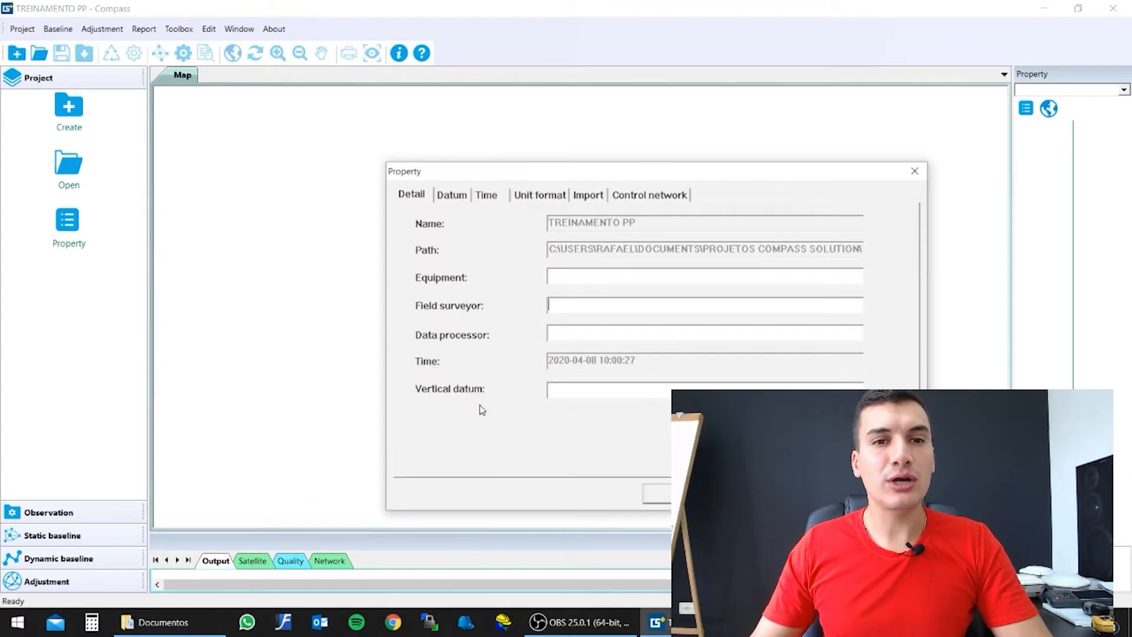
left_click_drag(584, 177, 572, 163)
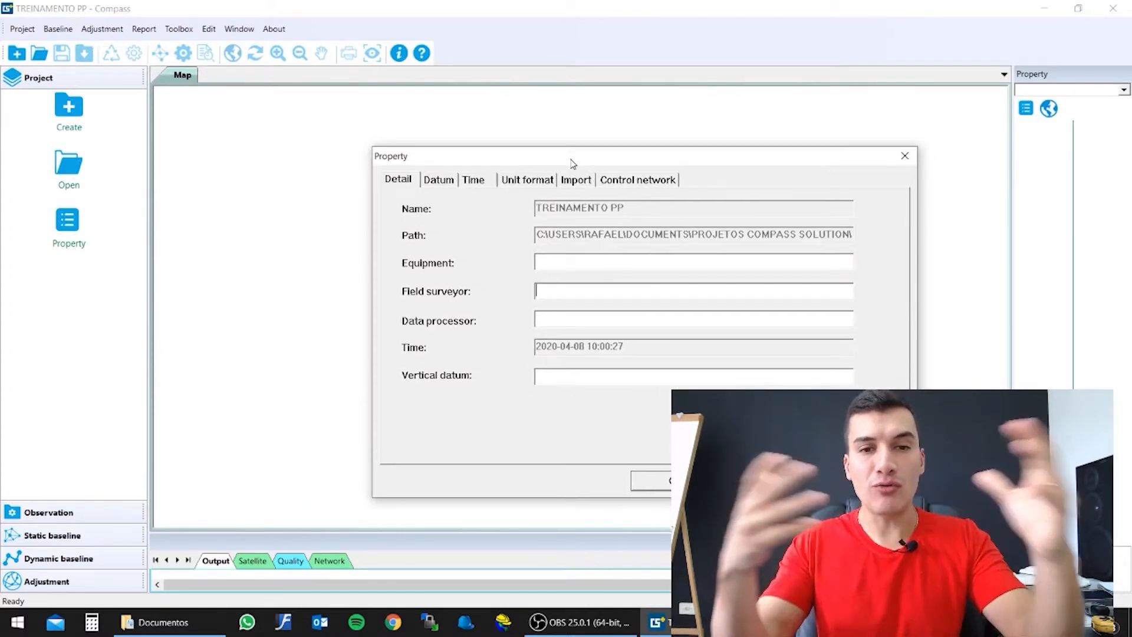
Step: Open the Datum manager from the project properties and look through the list of available datums
left_click(439, 180)
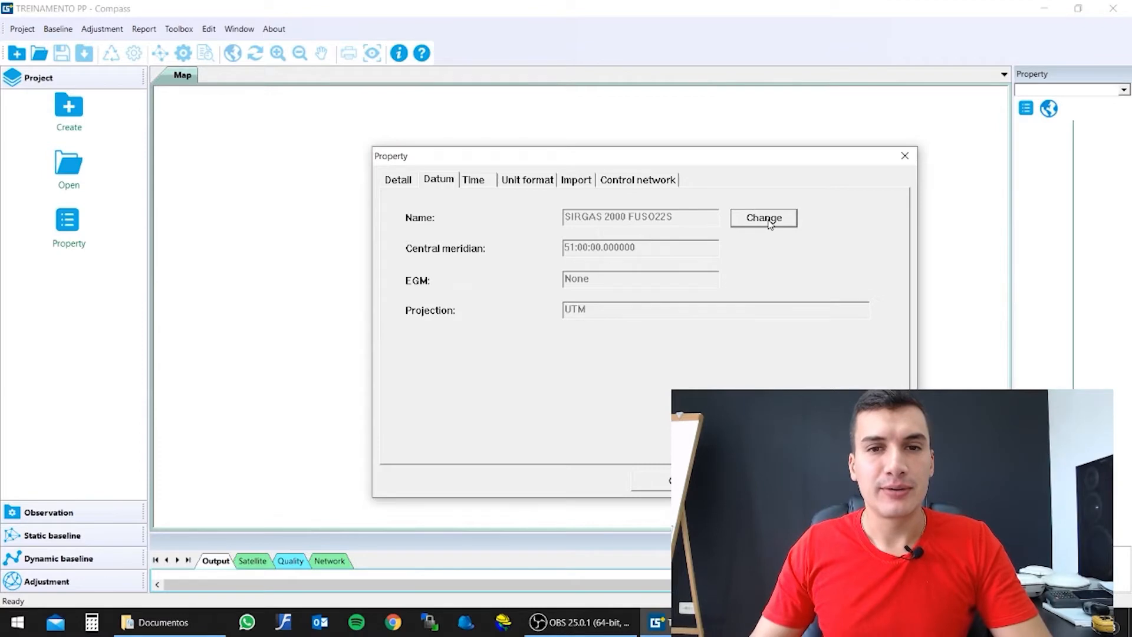
left_click(769, 221)
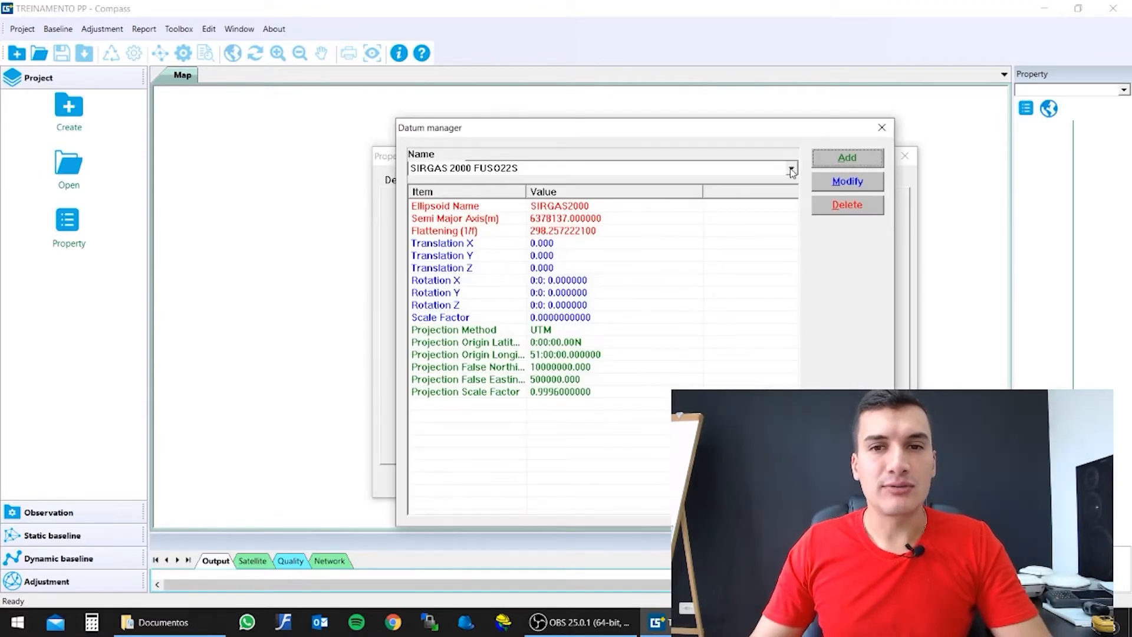
left_click(791, 170)
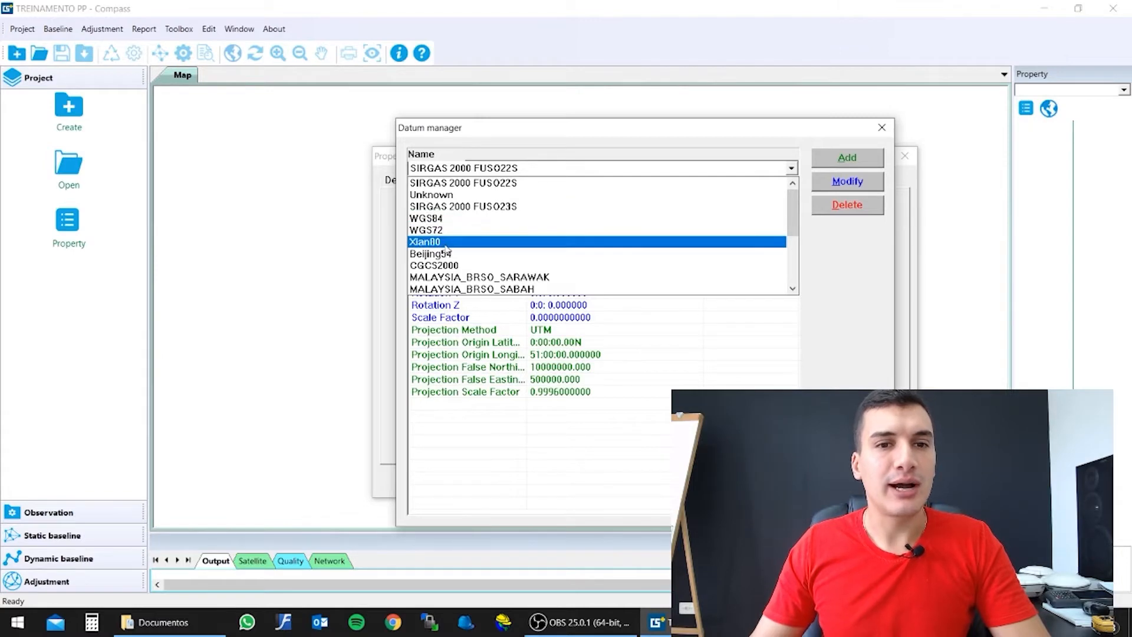
scroll(474, 269, "down", 4)
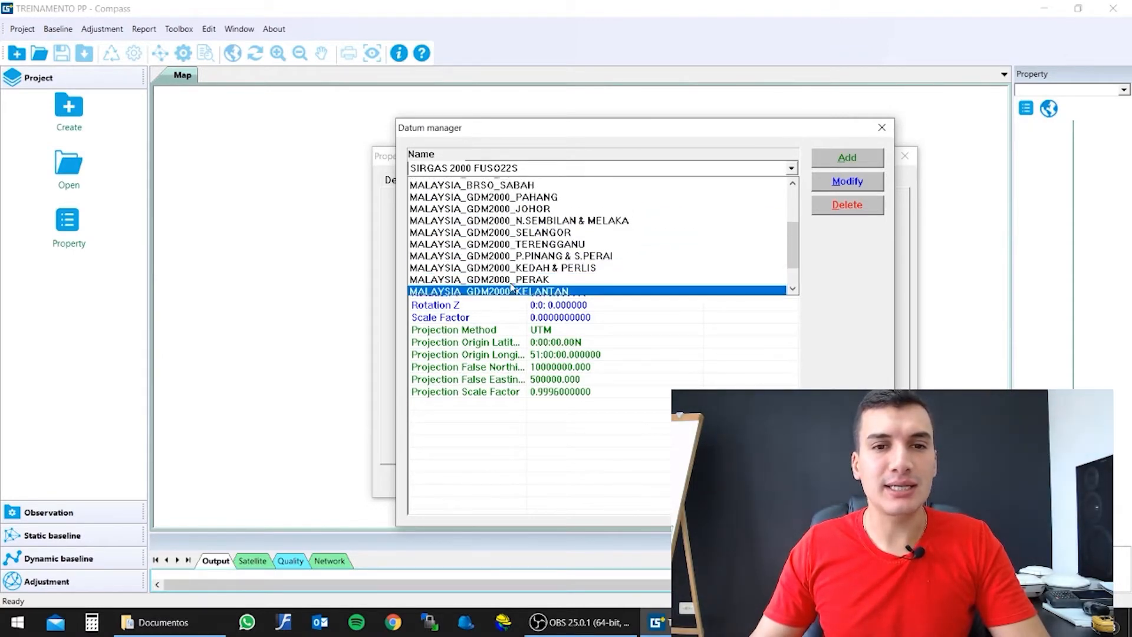
scroll(512, 287, "up", 4)
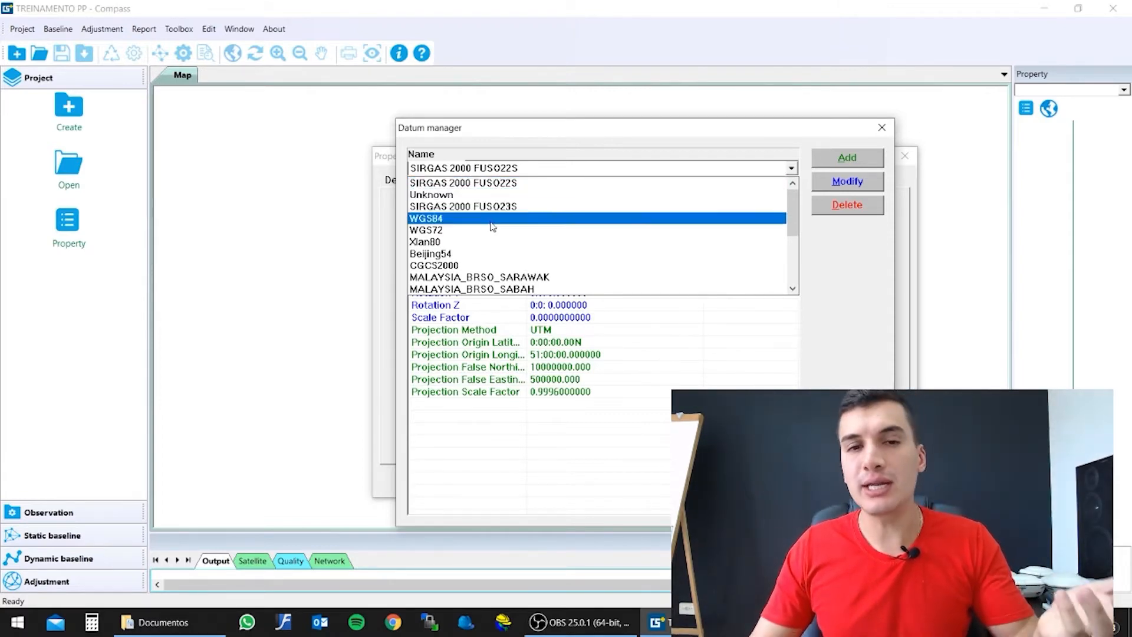
left_click(730, 360)
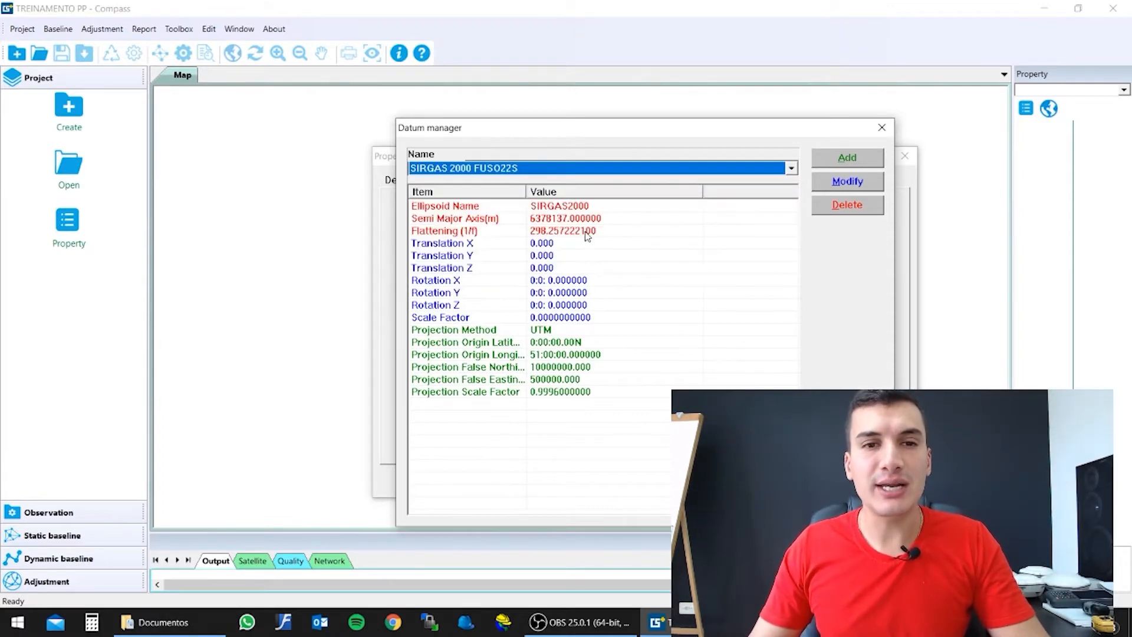
Step: Add a new datum and name its coordinate system S2000 Fuso21S
left_click(847, 158)
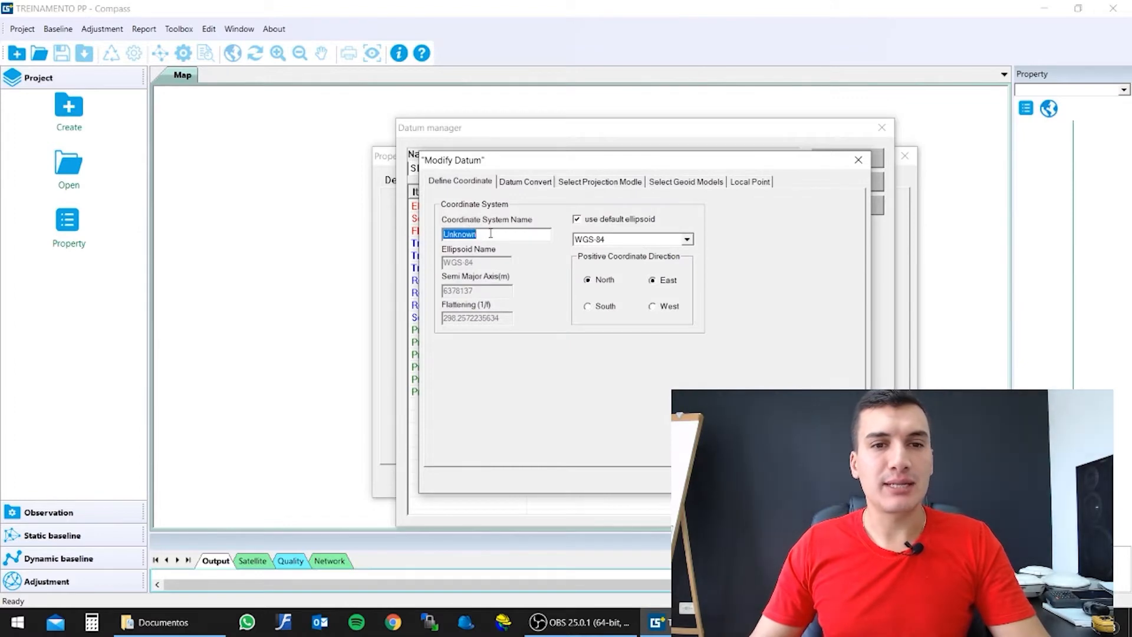
type("s")
key("BackSpace")
type("SIRGAS")
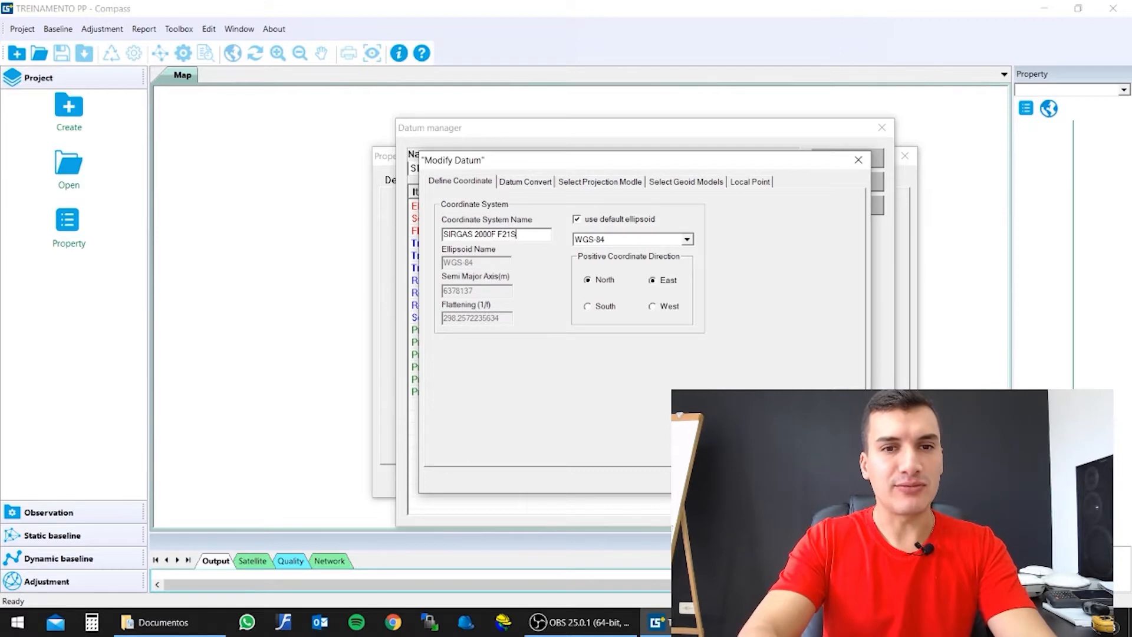
type("2000F Fuso")
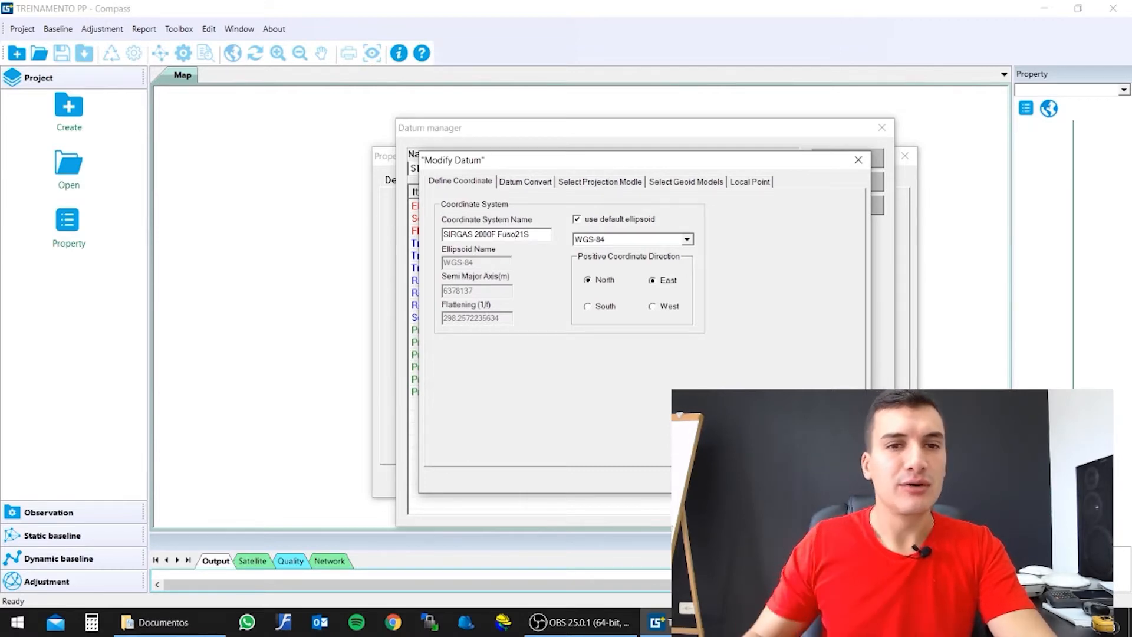
key("BackSpace")
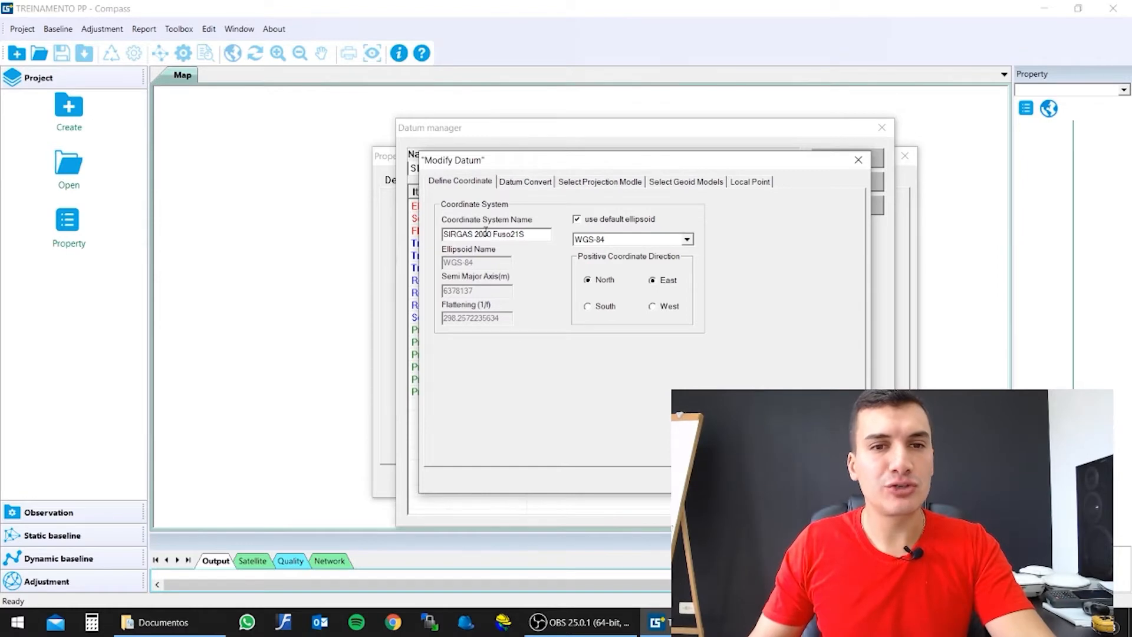
left_click_drag(473, 234, 455, 236)
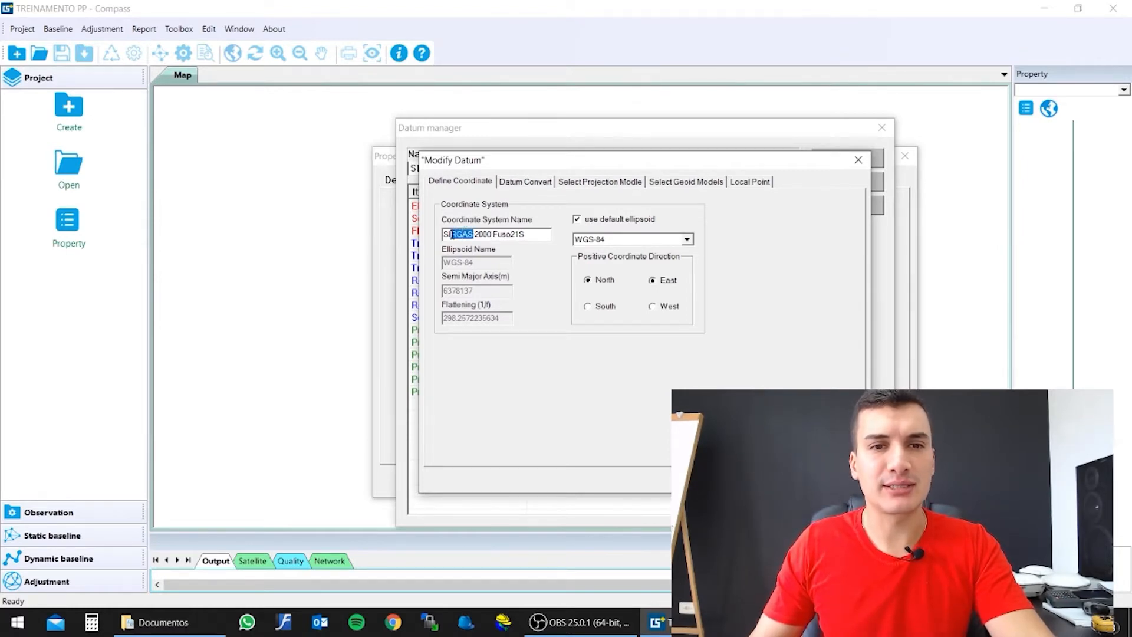
key("Delete")
key("Delete")
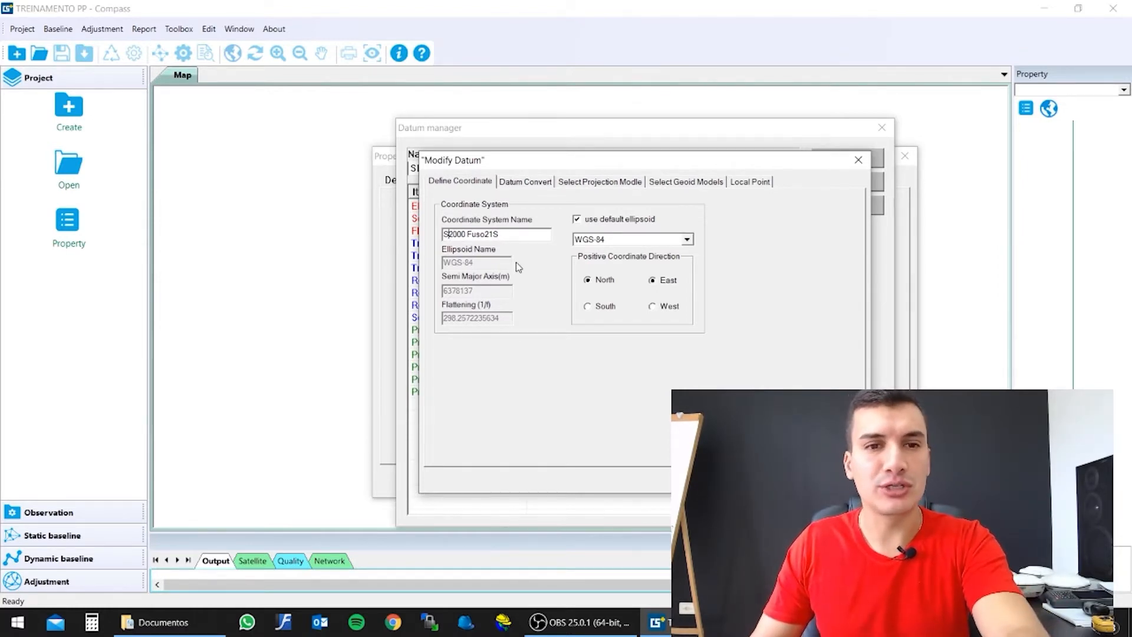
left_click_drag(473, 234, 508, 235)
left_click(509, 235)
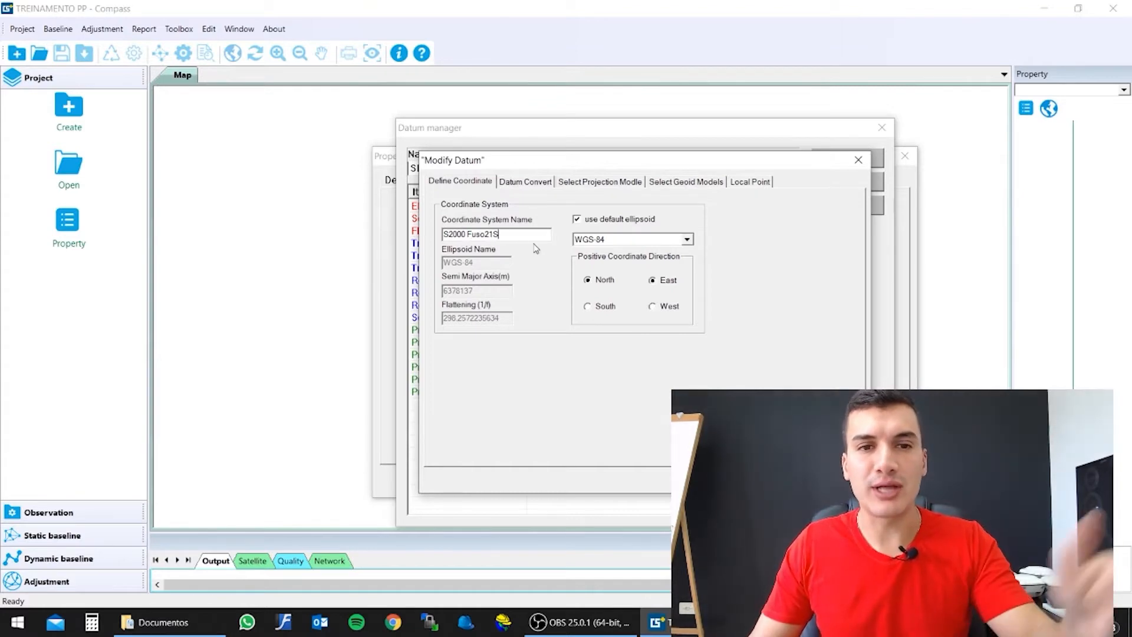
Step: Set the new datum's default ellipsoid to SIRGAS2000 and open its projection model settings
left_click(688, 240)
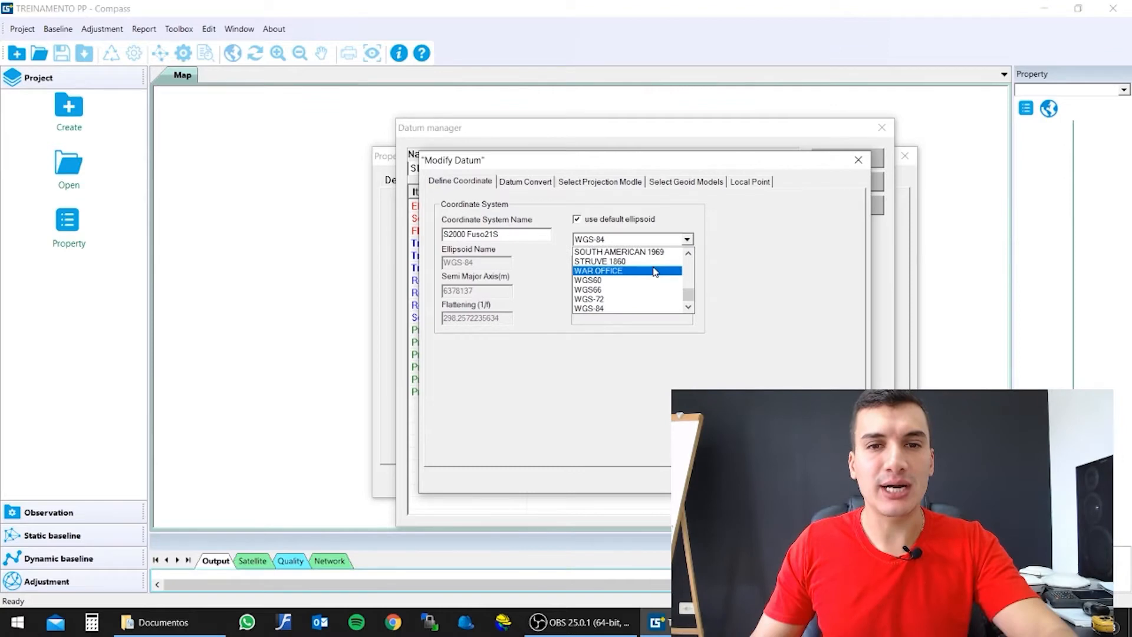
scroll(654, 271, "up", 2)
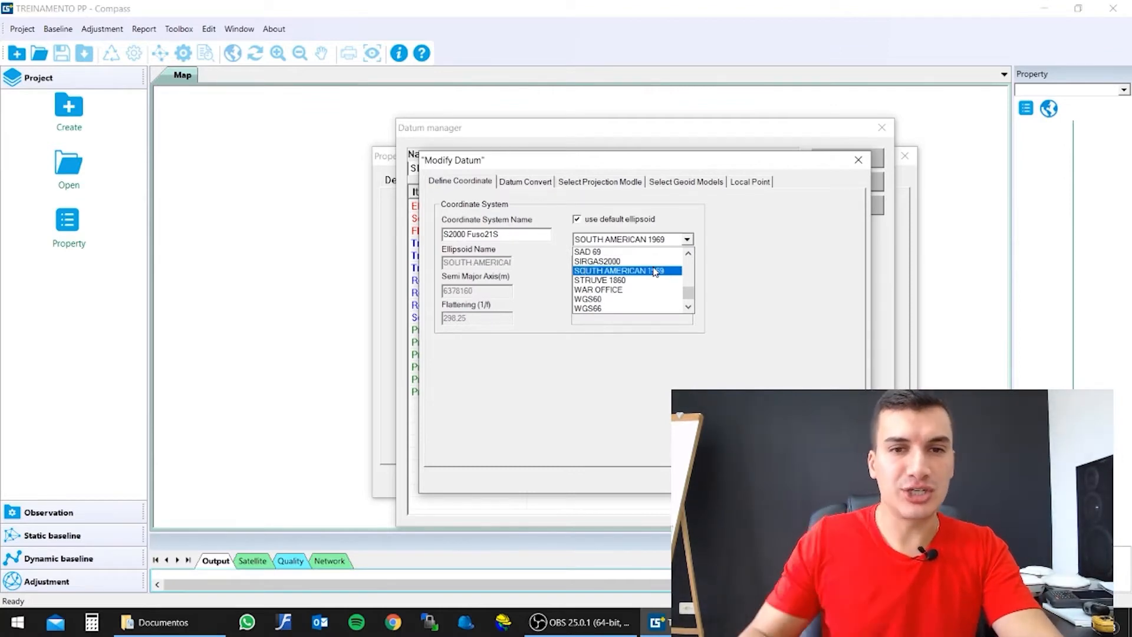
left_click(609, 262)
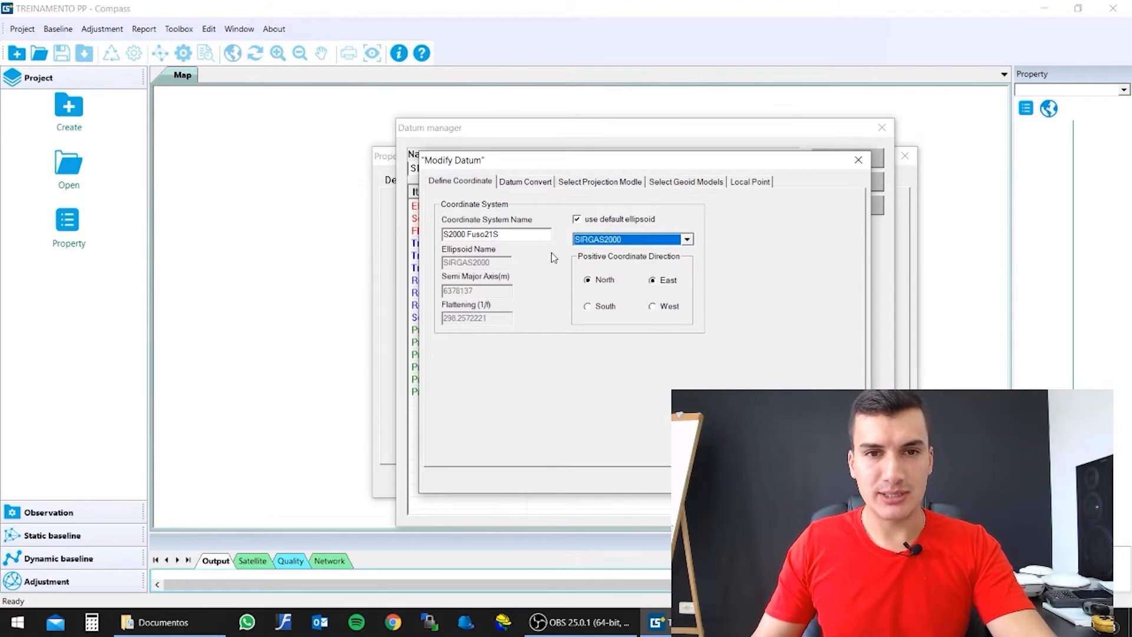
left_click(600, 187)
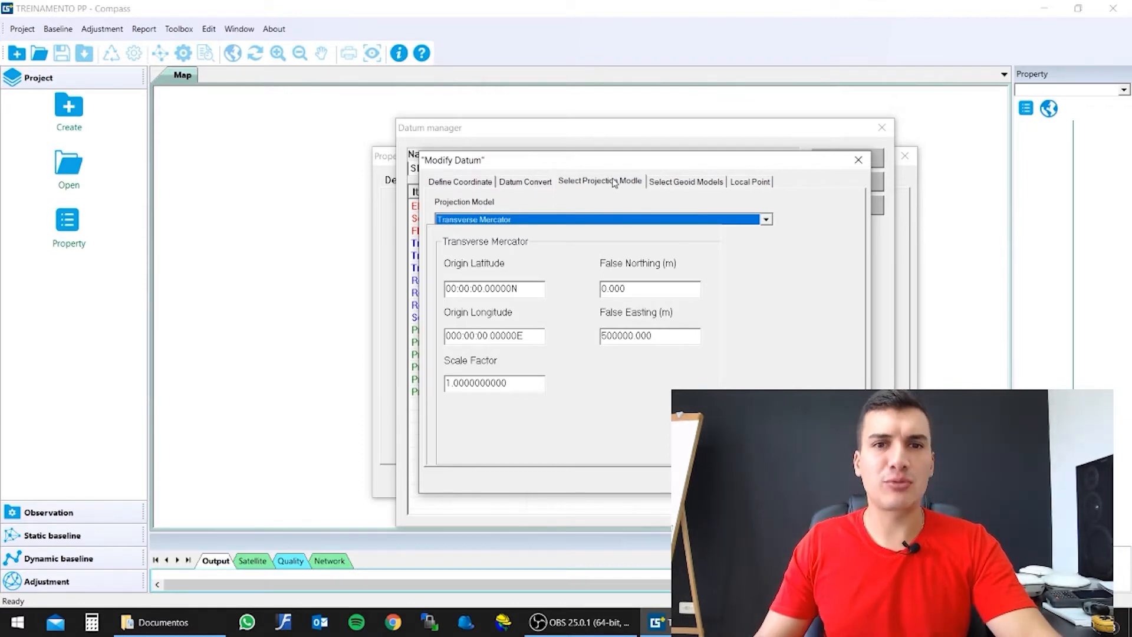
Step: Set the new datum's projection model to UTM, with South hemisphere and zone 21
left_click(599, 182)
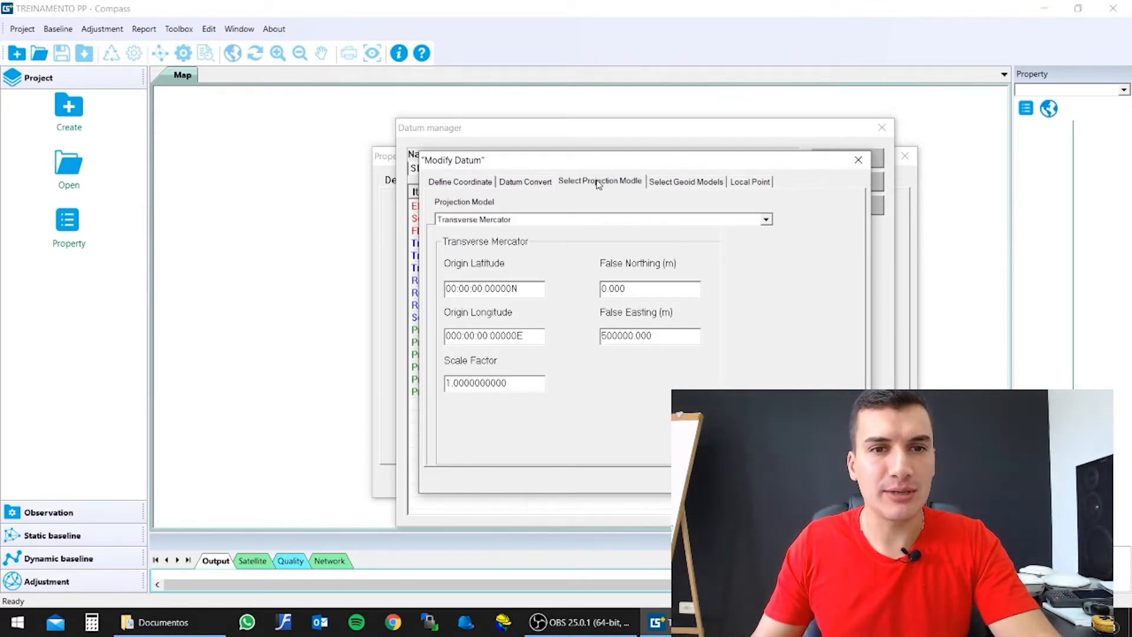
left_click(765, 219)
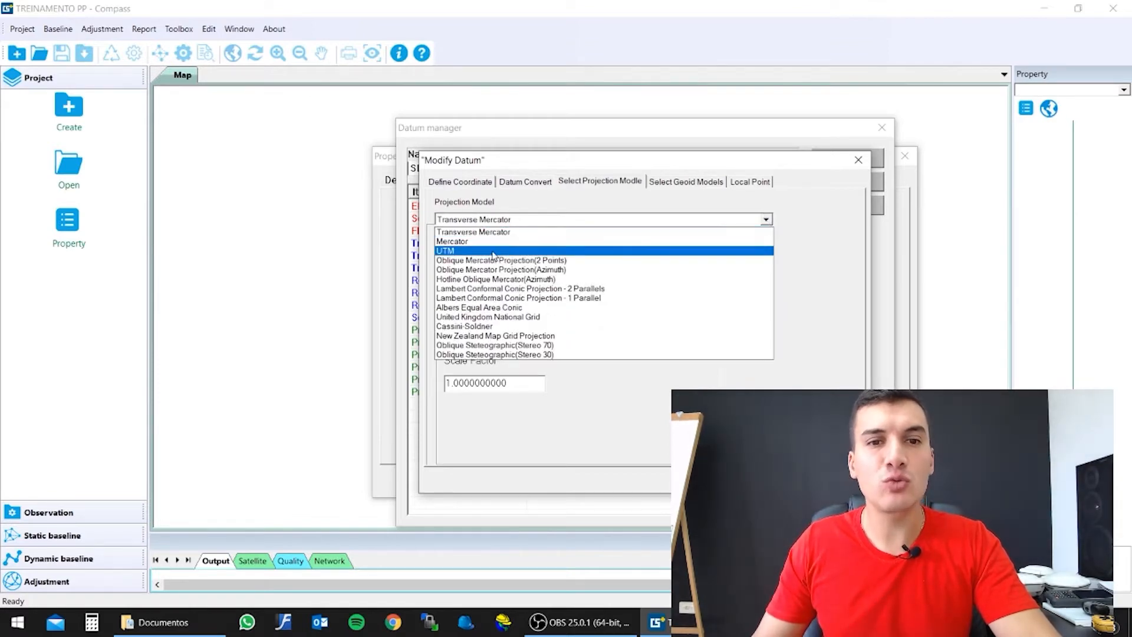
left_click(493, 252)
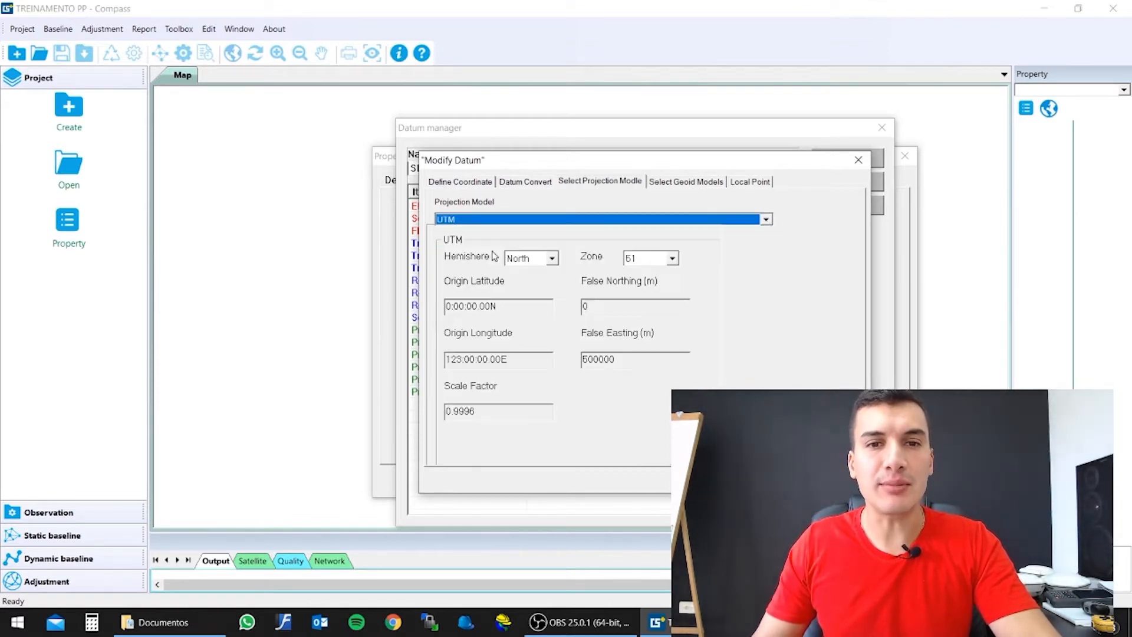
left_click(553, 259)
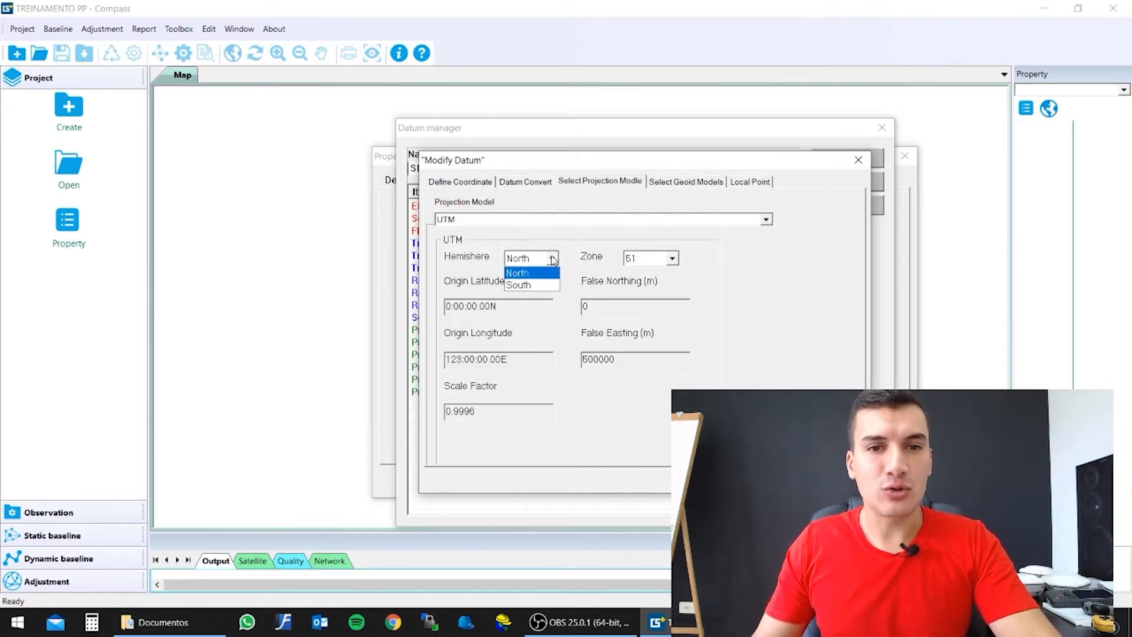
left_click(532, 285)
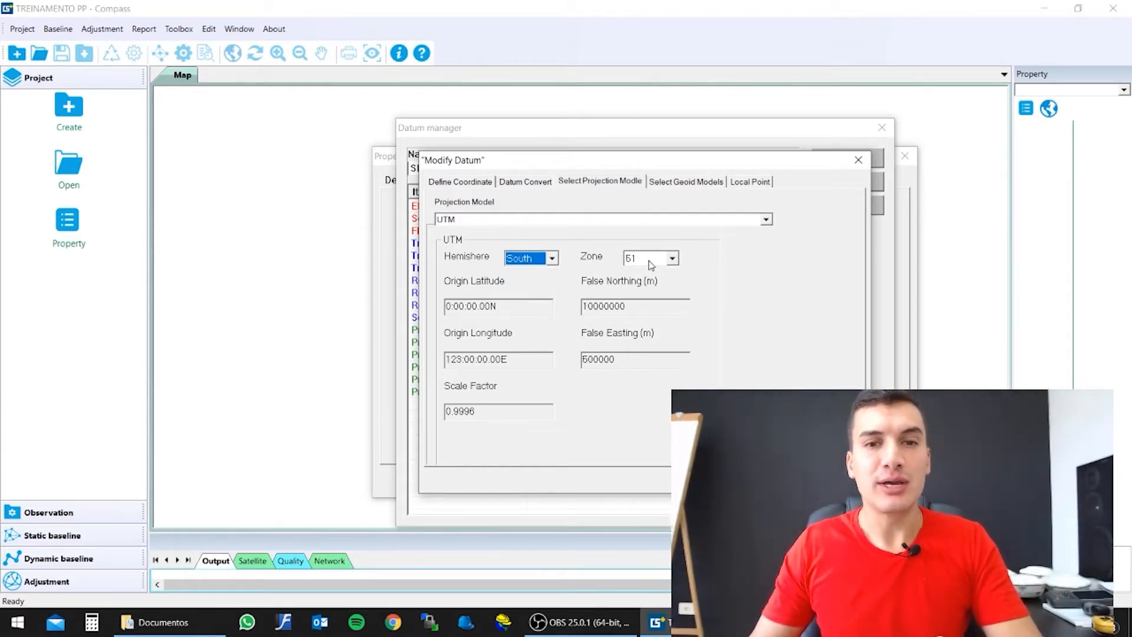
left_click(671, 257)
left_click_drag(673, 299, 673, 288)
scroll(645, 299, "down", 1)
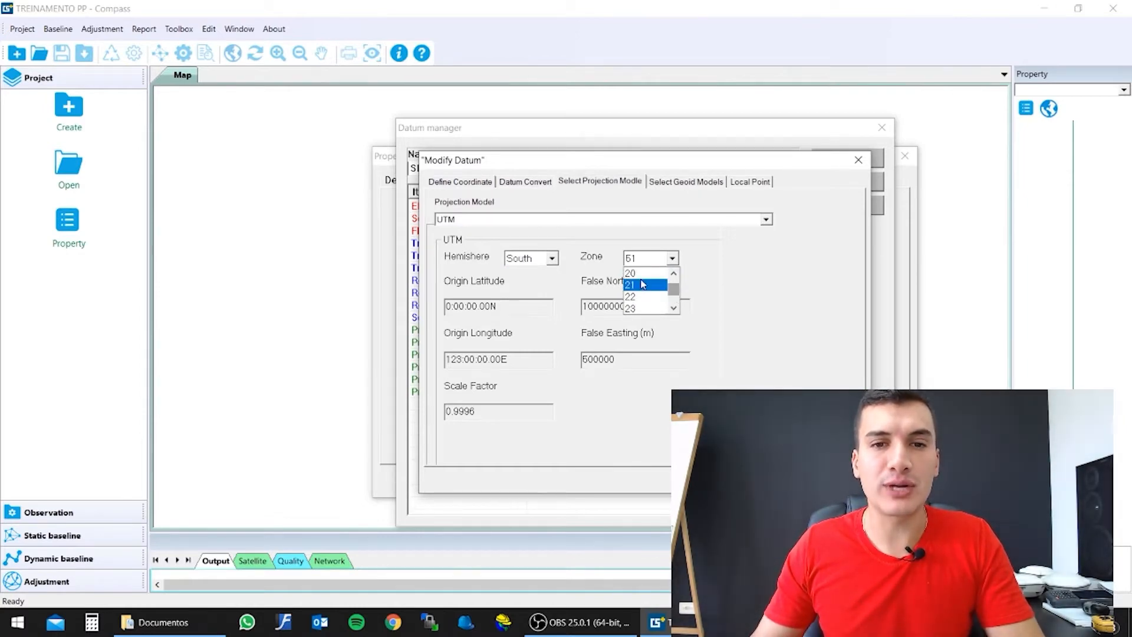
left_click(642, 295)
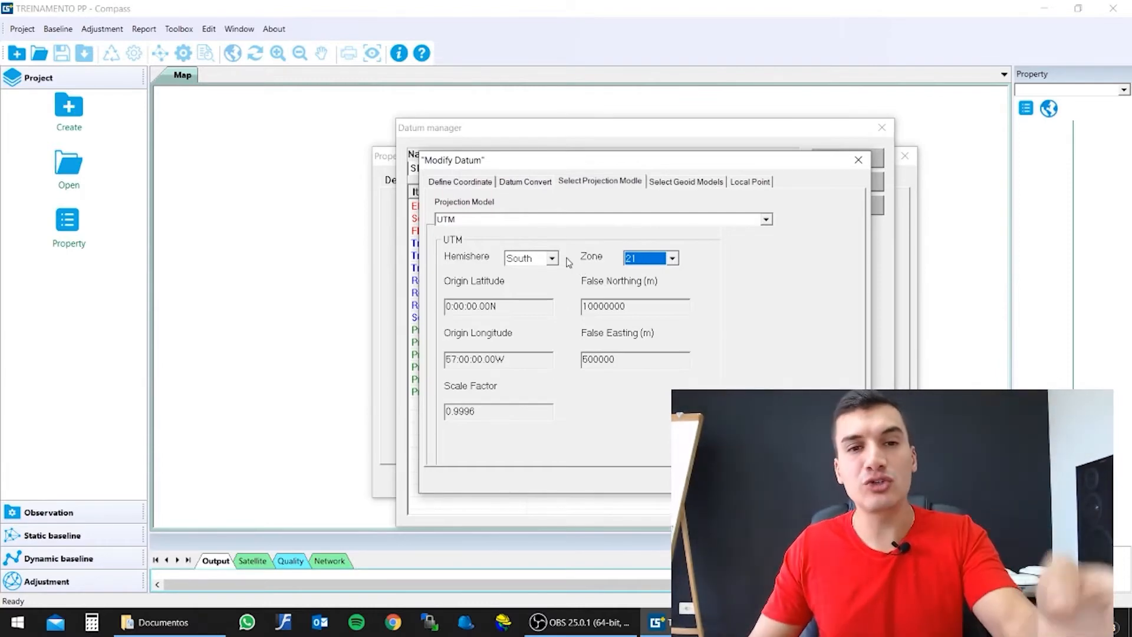
Step: Recheck the new datum's coordinate system definition and UTM projection settings, and save the datum
left_click(474, 183)
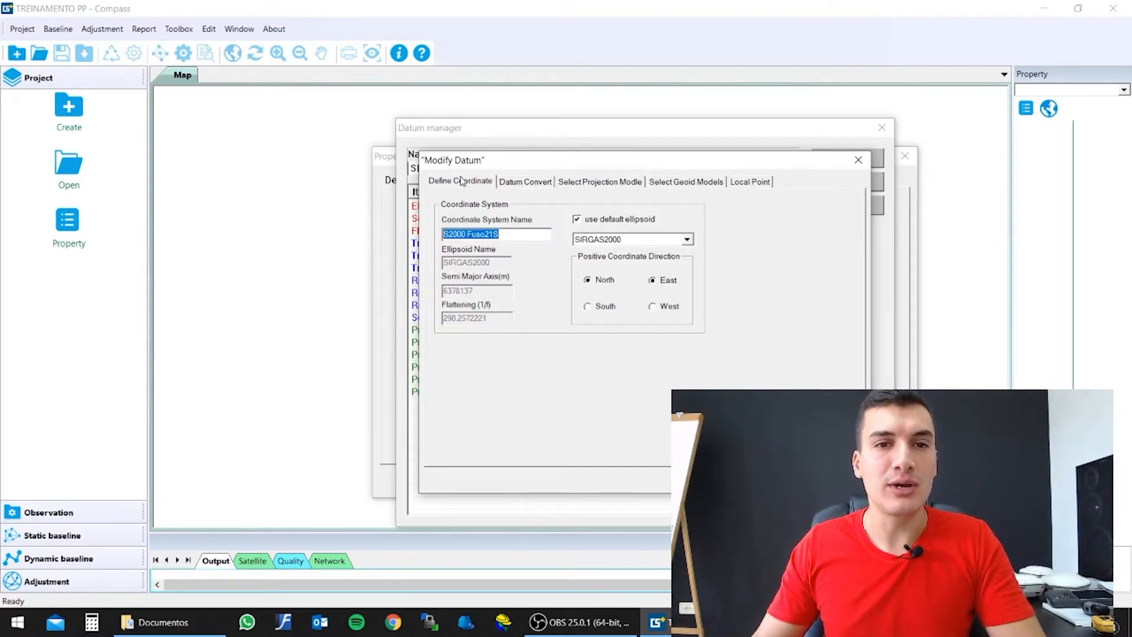
left_click(590, 183)
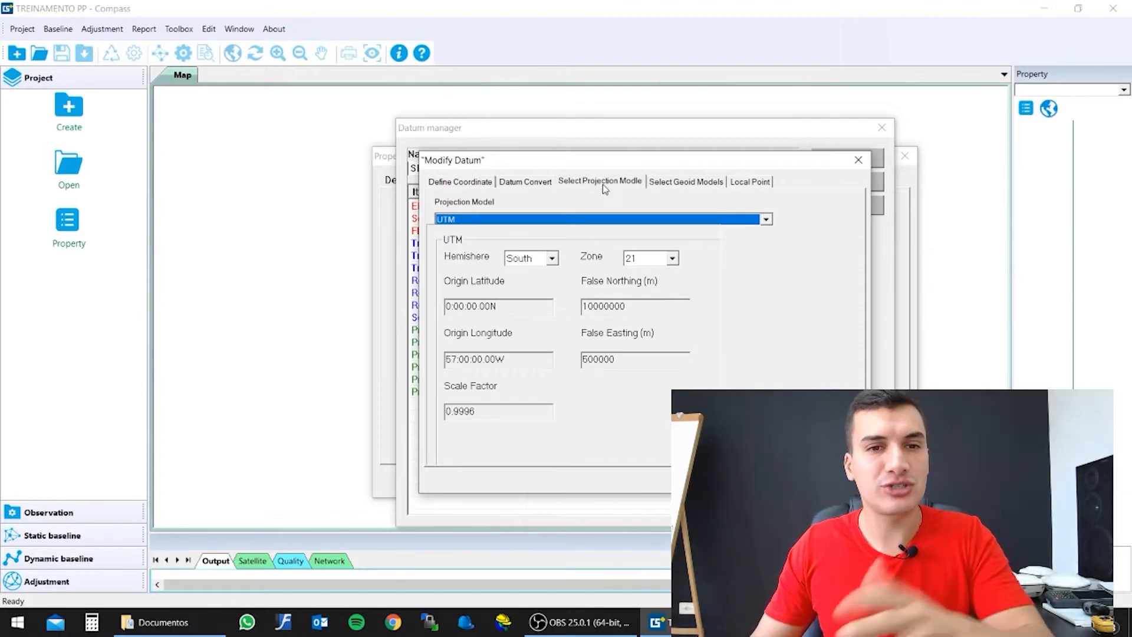
left_click(765, 220)
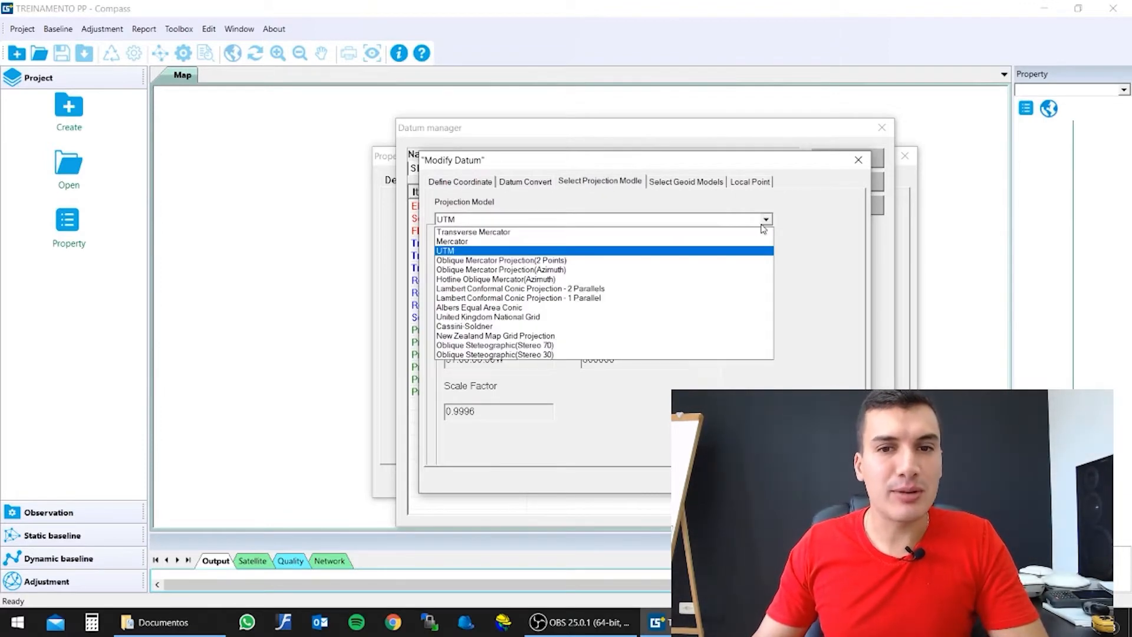
left_click(760, 222)
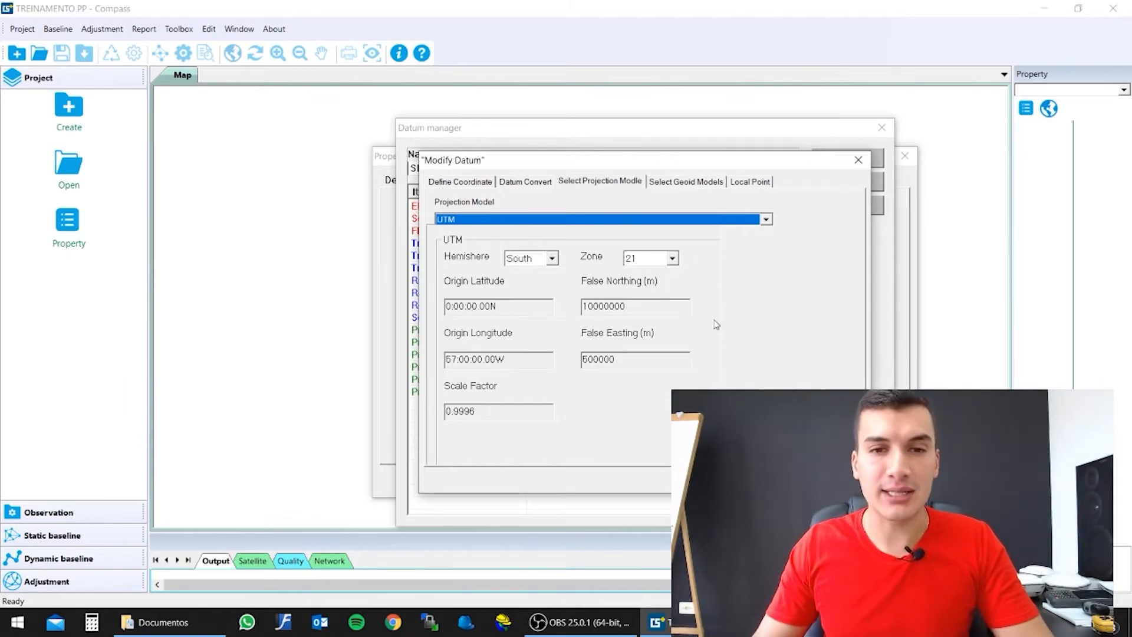
left_click(825, 480)
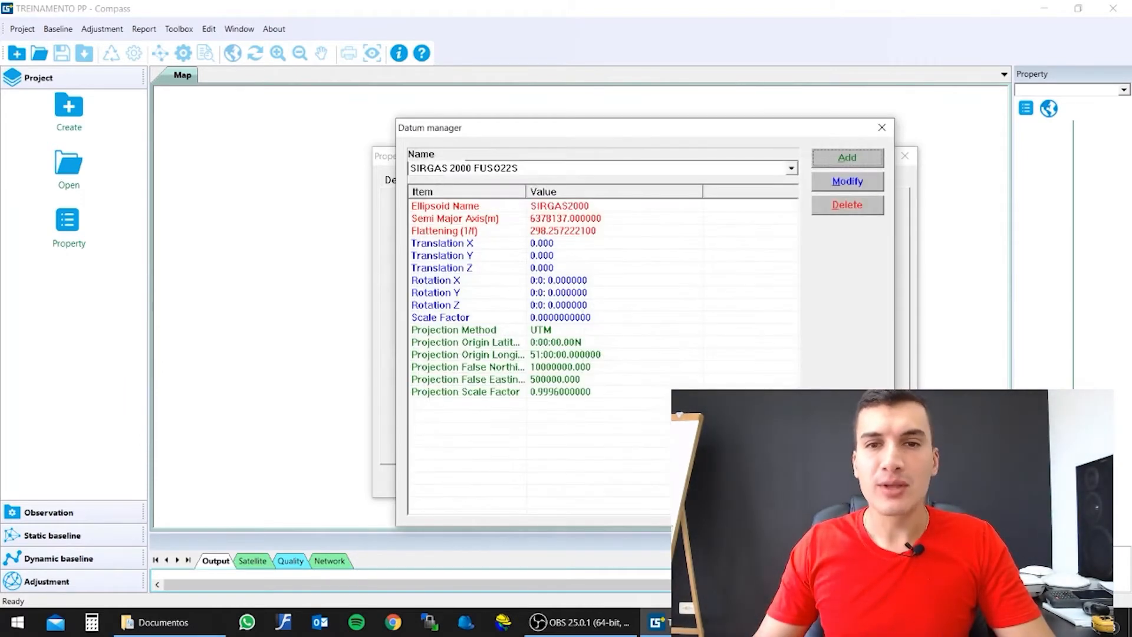
Step: Assign the S2000 Fuso21S datum to the project from the list in the Datum manager
left_click(847, 480)
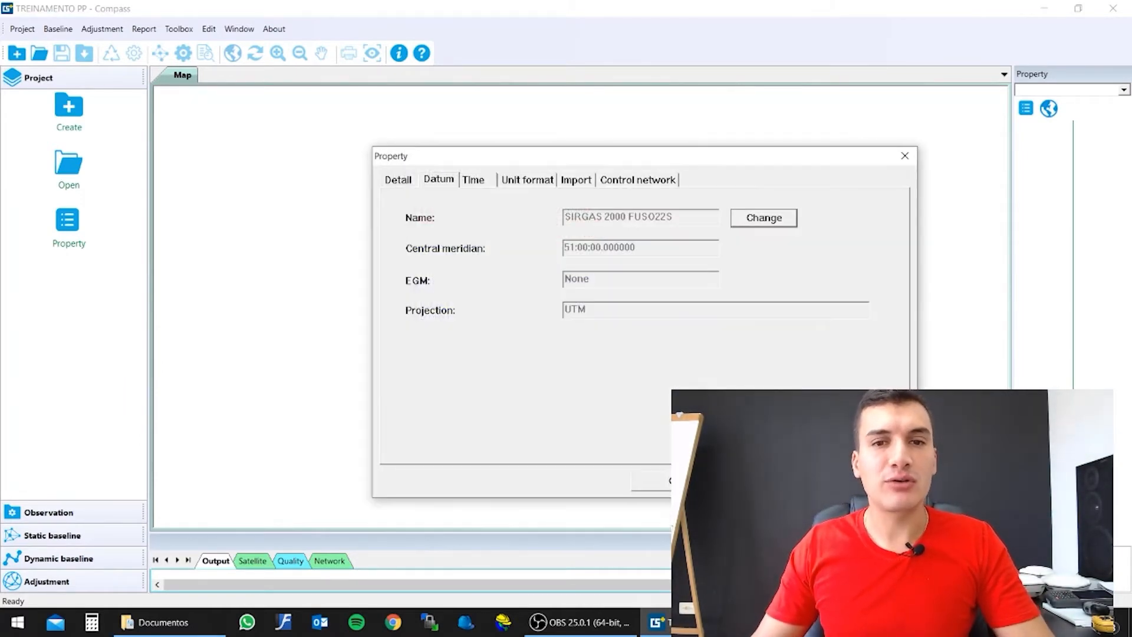
left_click(766, 225)
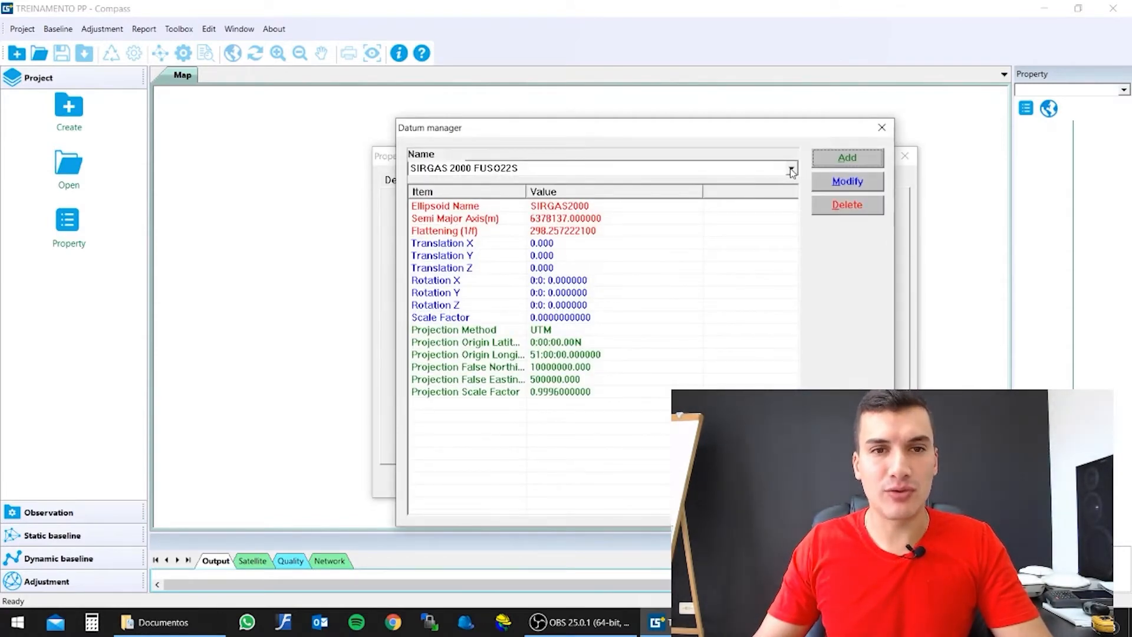
left_click(791, 169)
left_click_drag(790, 191, 790, 263)
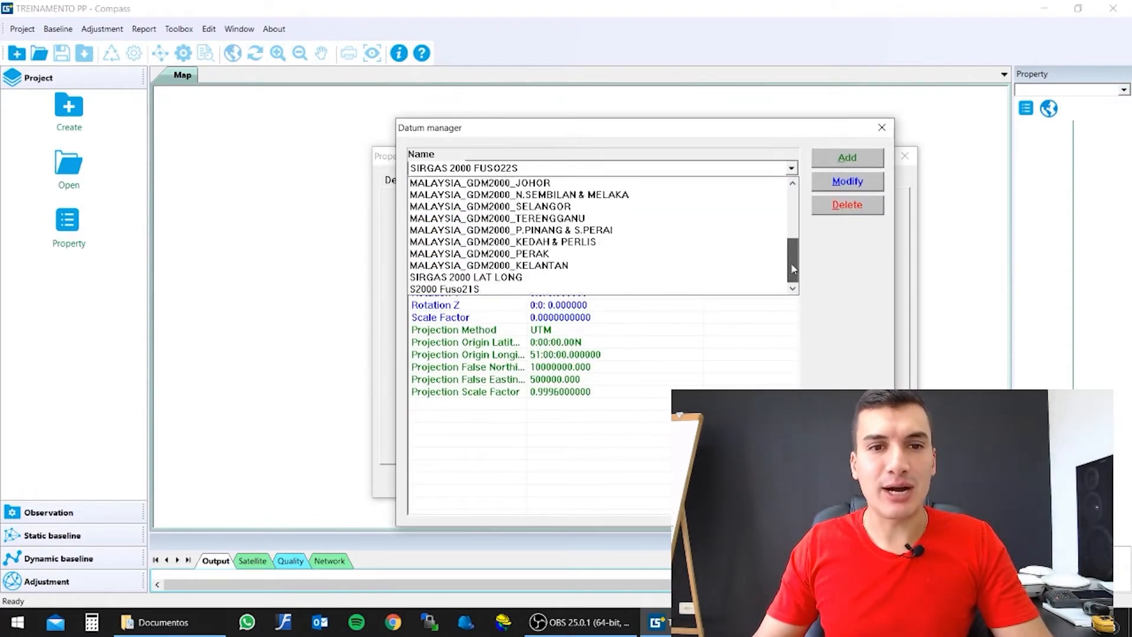
left_click(451, 289)
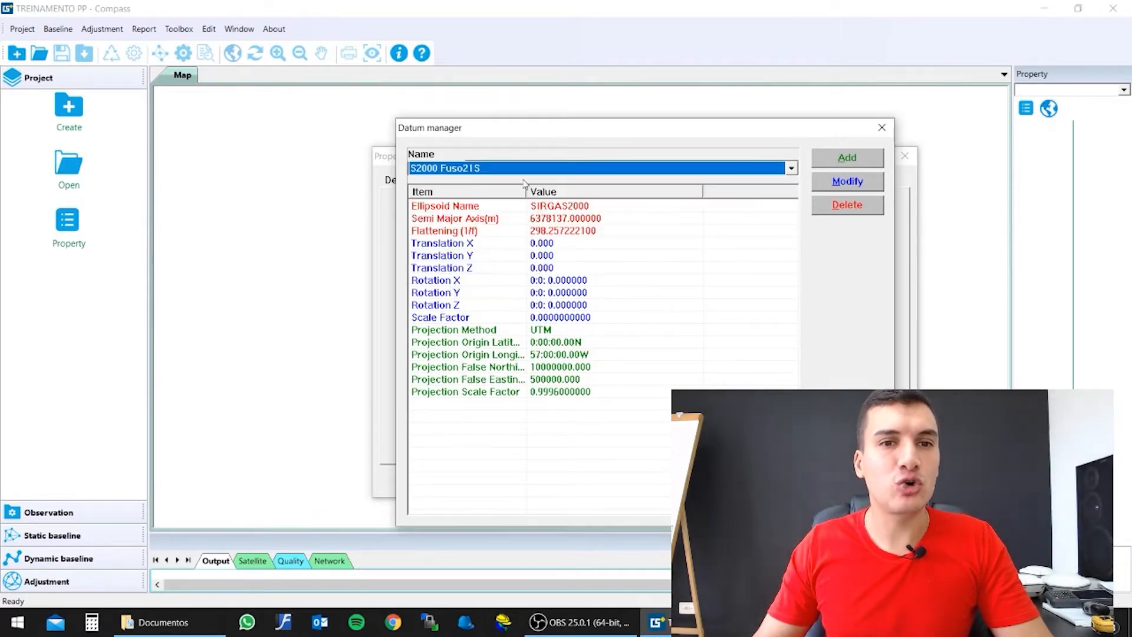
left_click(536, 207)
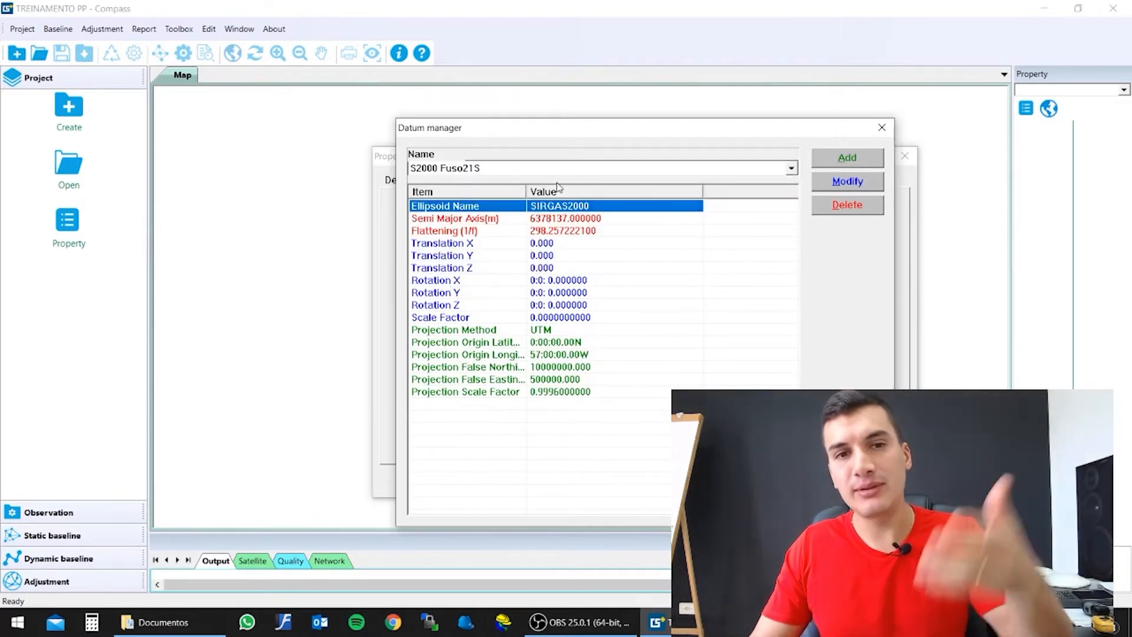
left_click(790, 168)
mouse_move(790, 258)
left_mouse_down()
mouse_move(794, 241)
mouse_move(794, 276)
left_mouse_up()
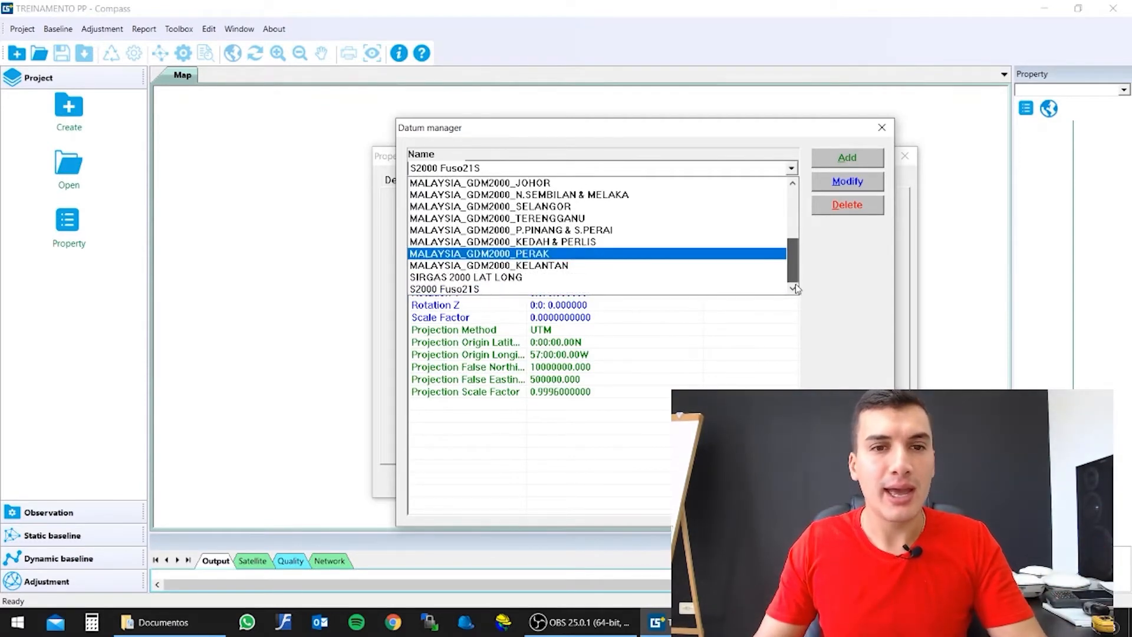
left_click(596, 289)
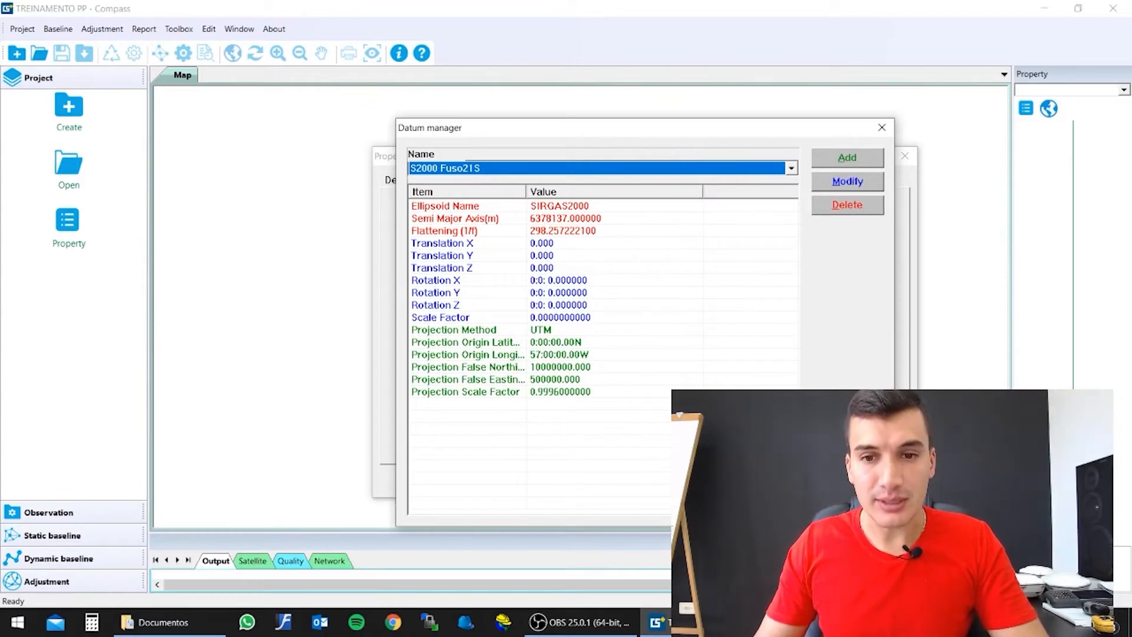
left_click(847, 482)
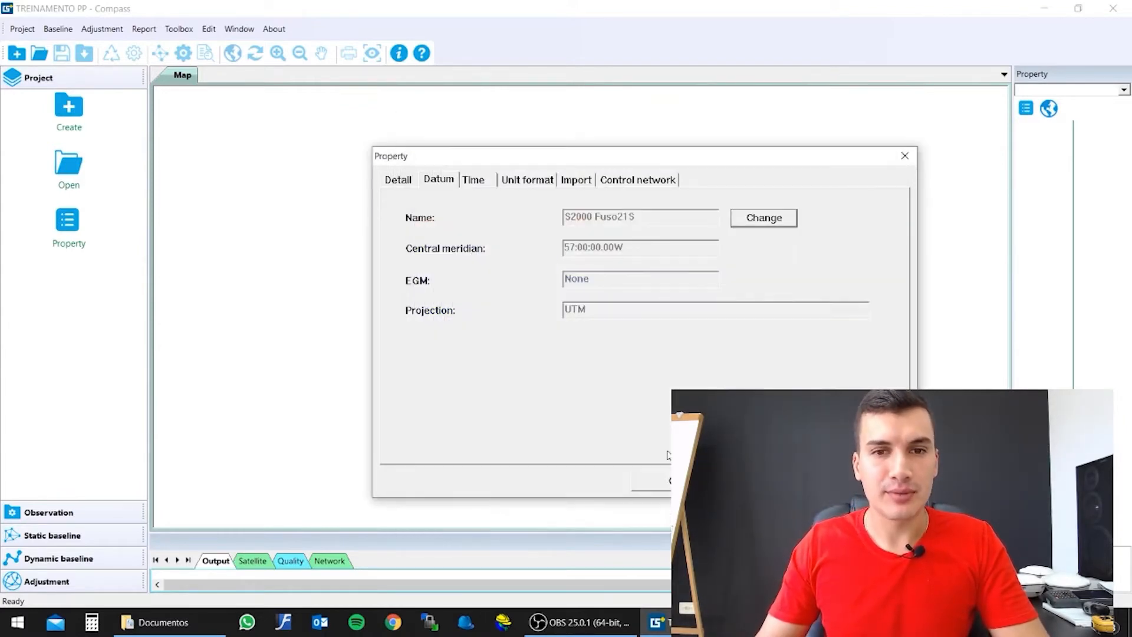
Step: Look through the project's unit format, import, control network, time and datum properties
left_click(519, 185)
left_click(575, 185)
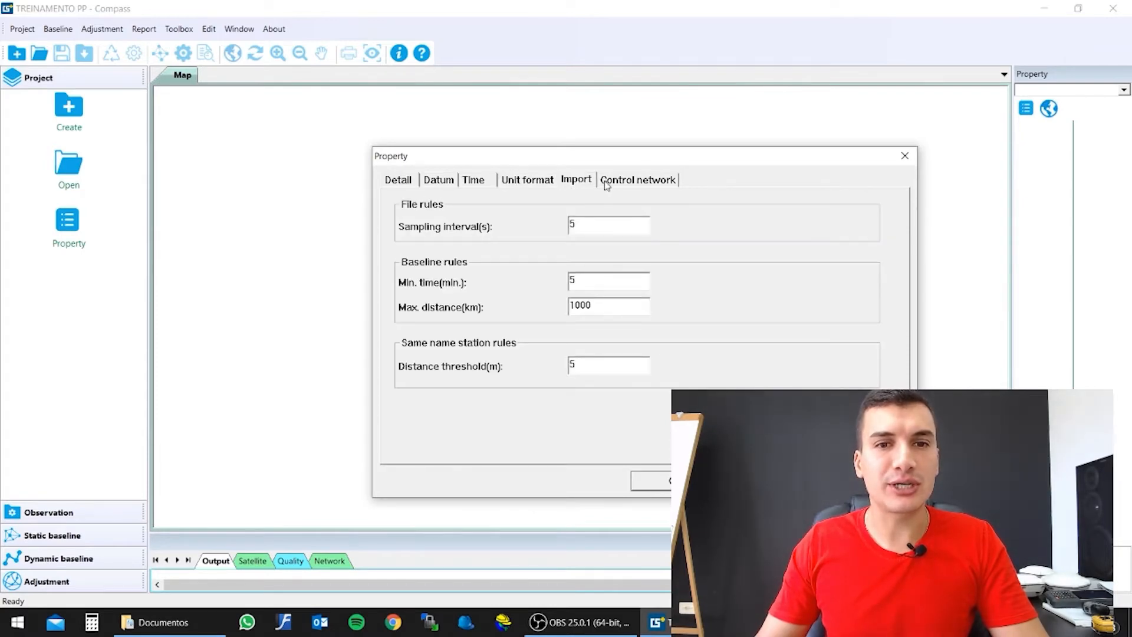
left_click(637, 185)
left_click(572, 183)
left_click(506, 185)
left_click(473, 184)
left_click(417, 187)
left_click(443, 186)
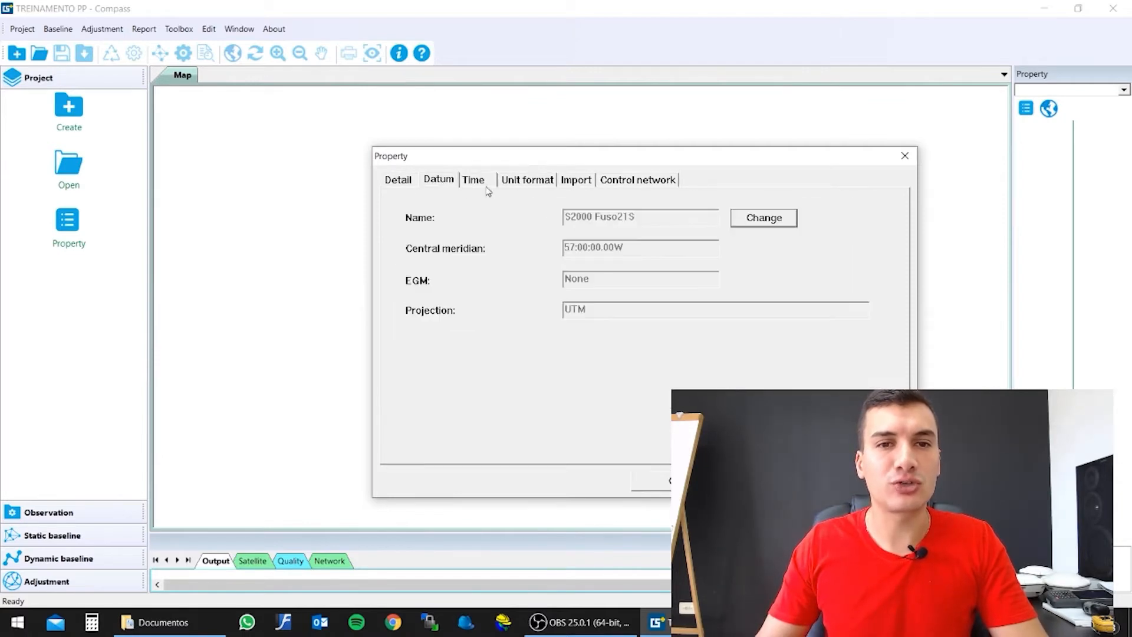
Step: Try local time as the GPS time display type, return it to GPS time, and apply the project properties
left_click(482, 185)
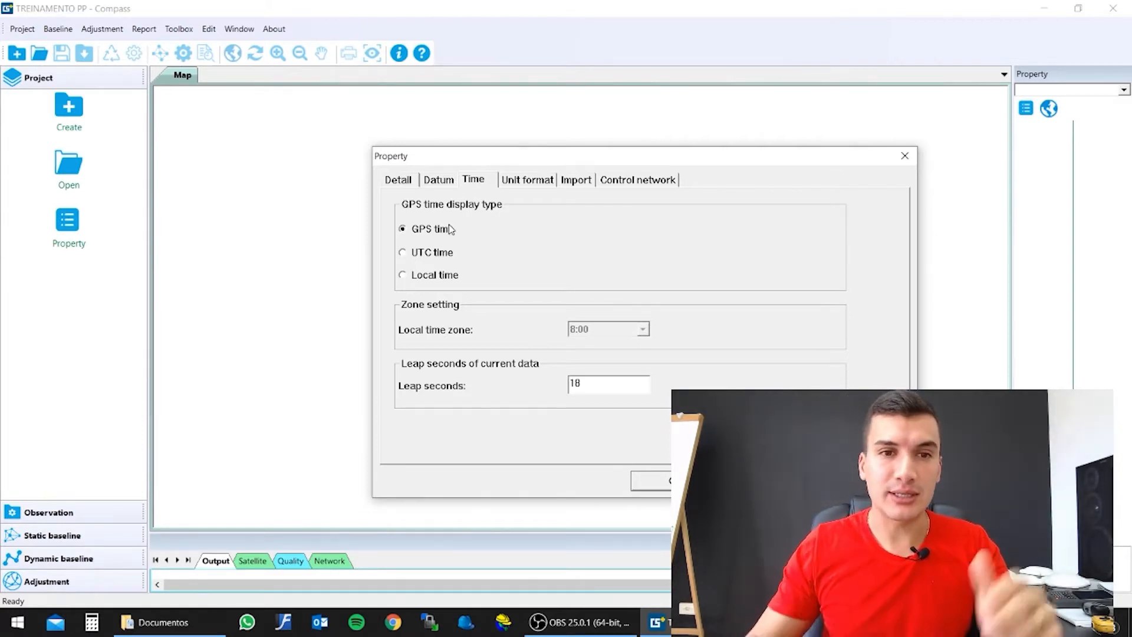
left_click(446, 277)
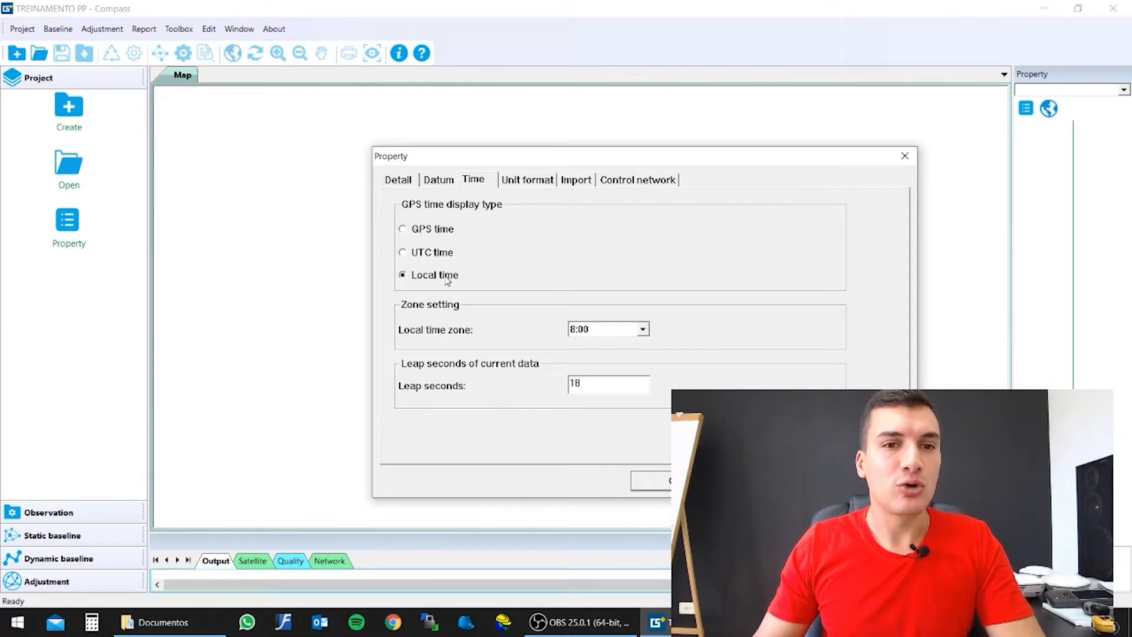
left_click(432, 233)
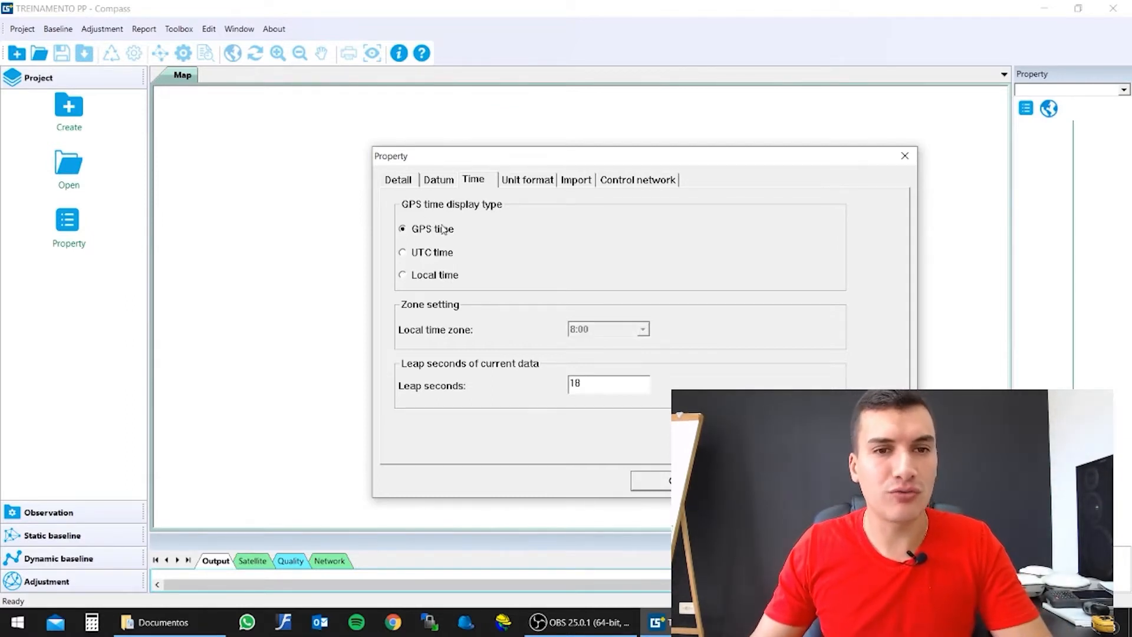
left_click(680, 481)
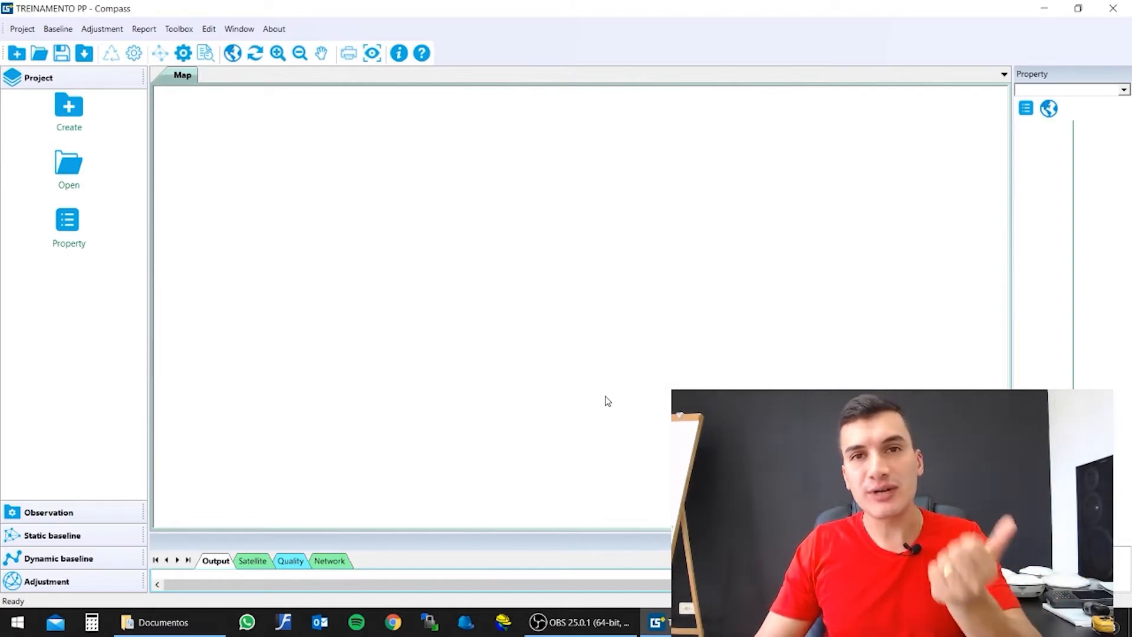
Step: Start importing observation files into the project, with ComNav raw binary data as the import format
left_click(69, 515)
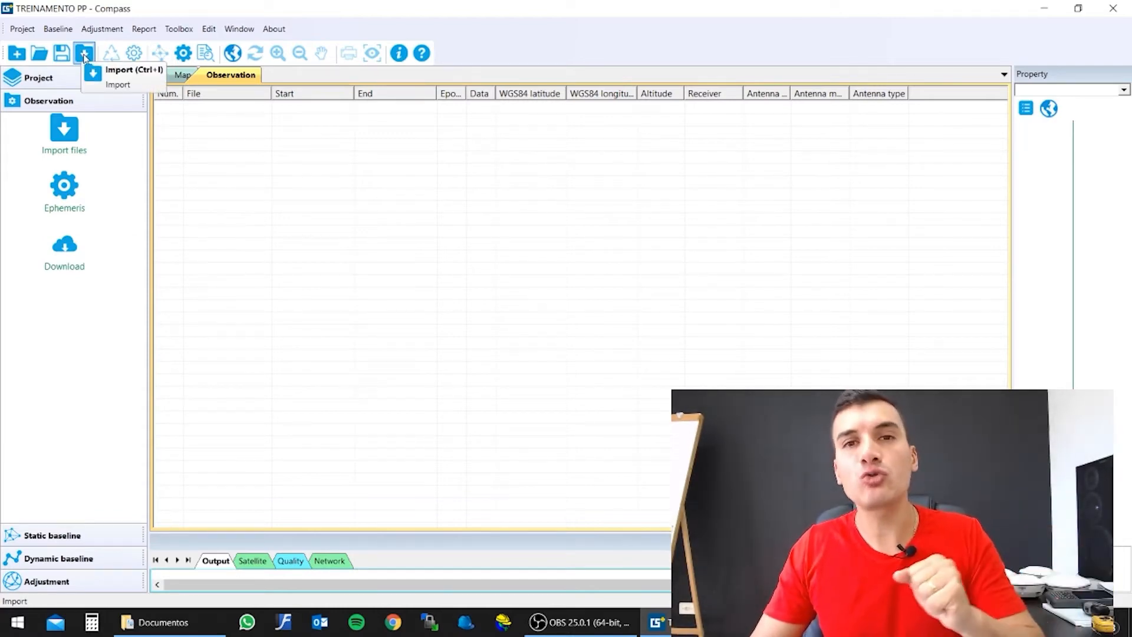
left_click(84, 57)
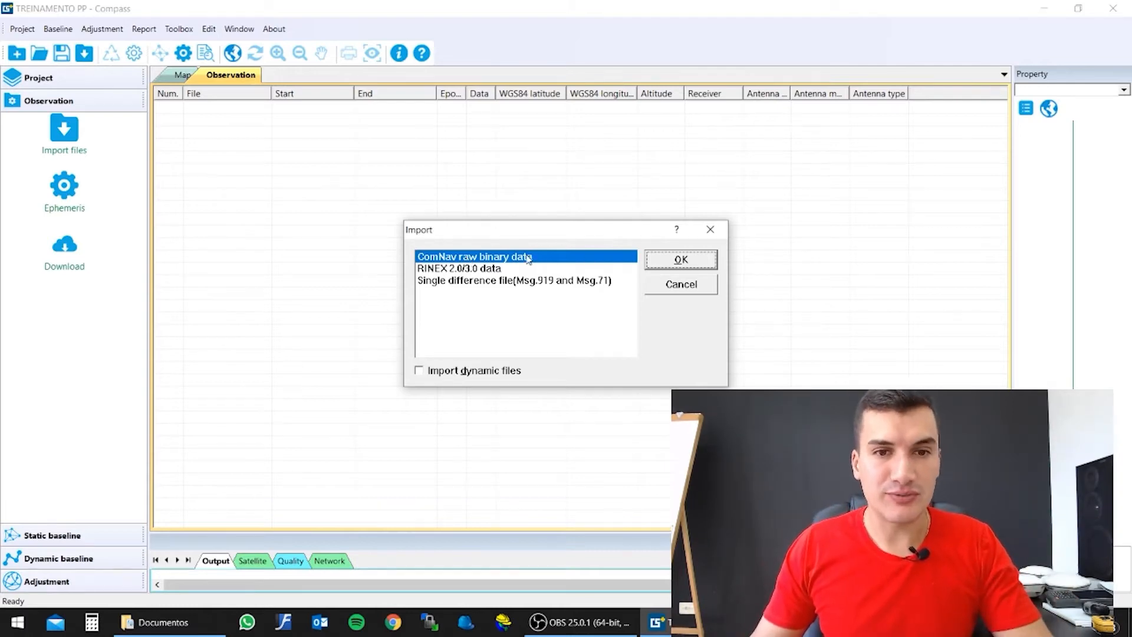
left_click(474, 270)
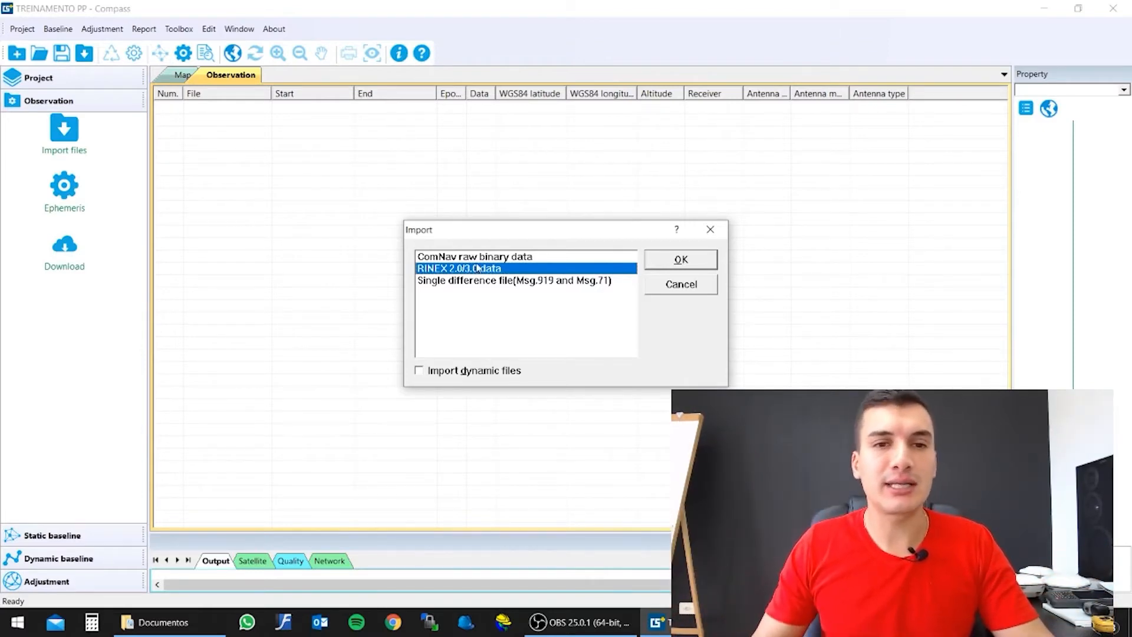
left_click(481, 260)
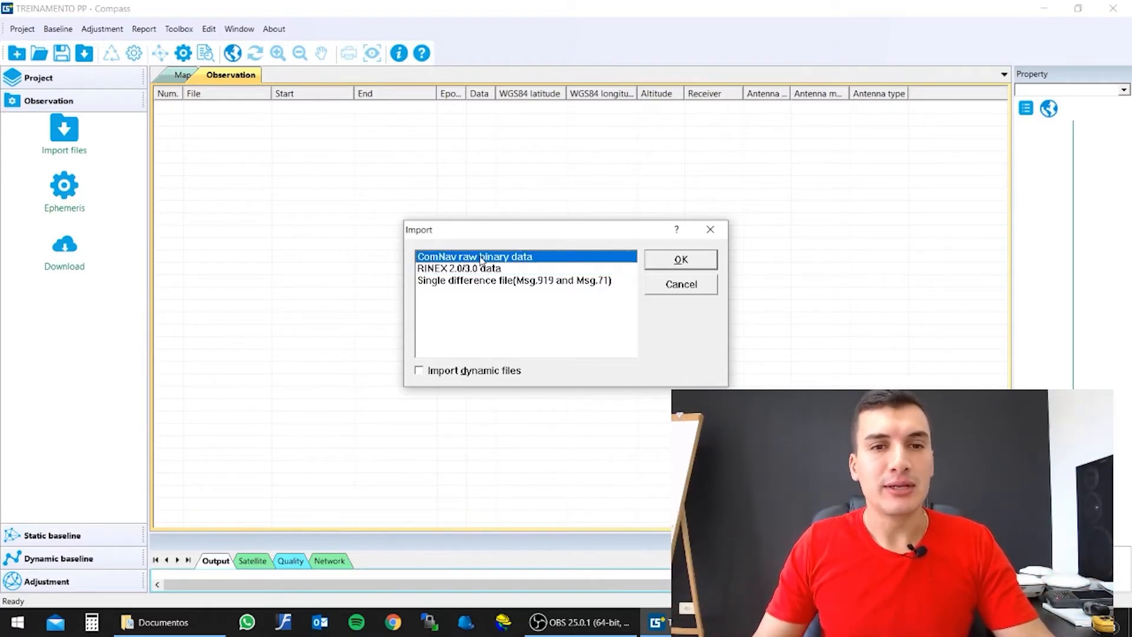
left_click(683, 261)
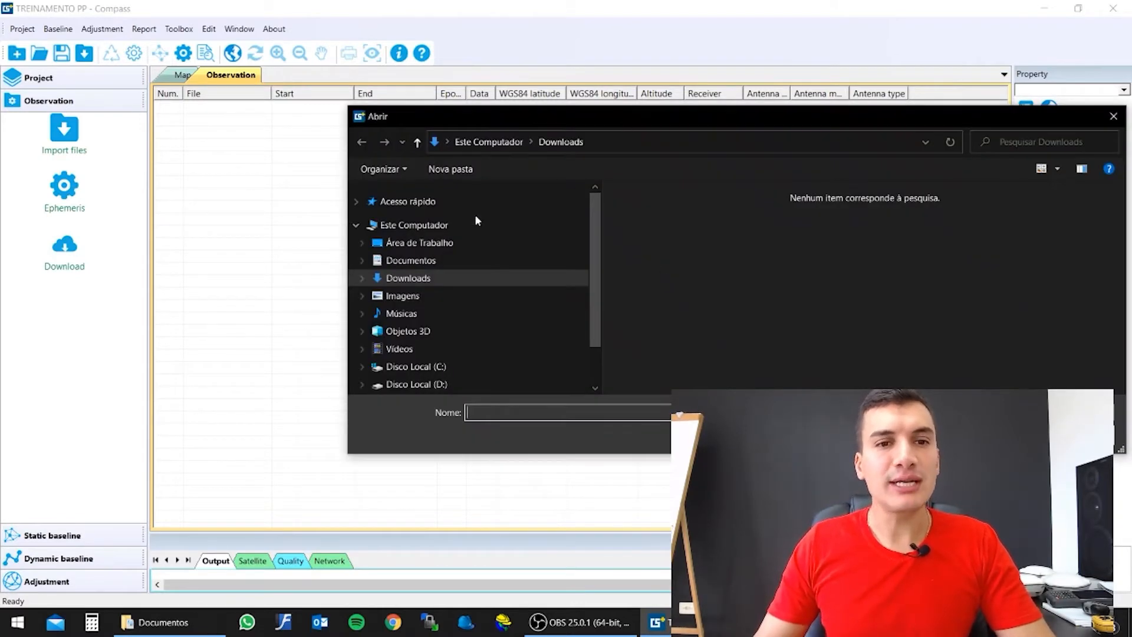
left_click(482, 248)
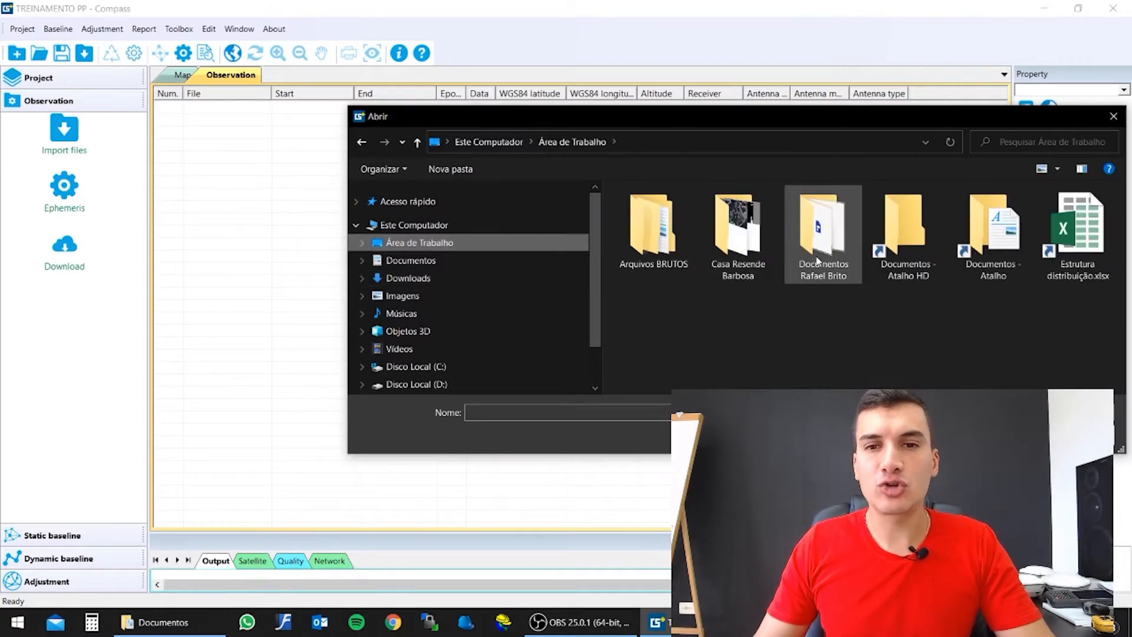
double_click(684, 239)
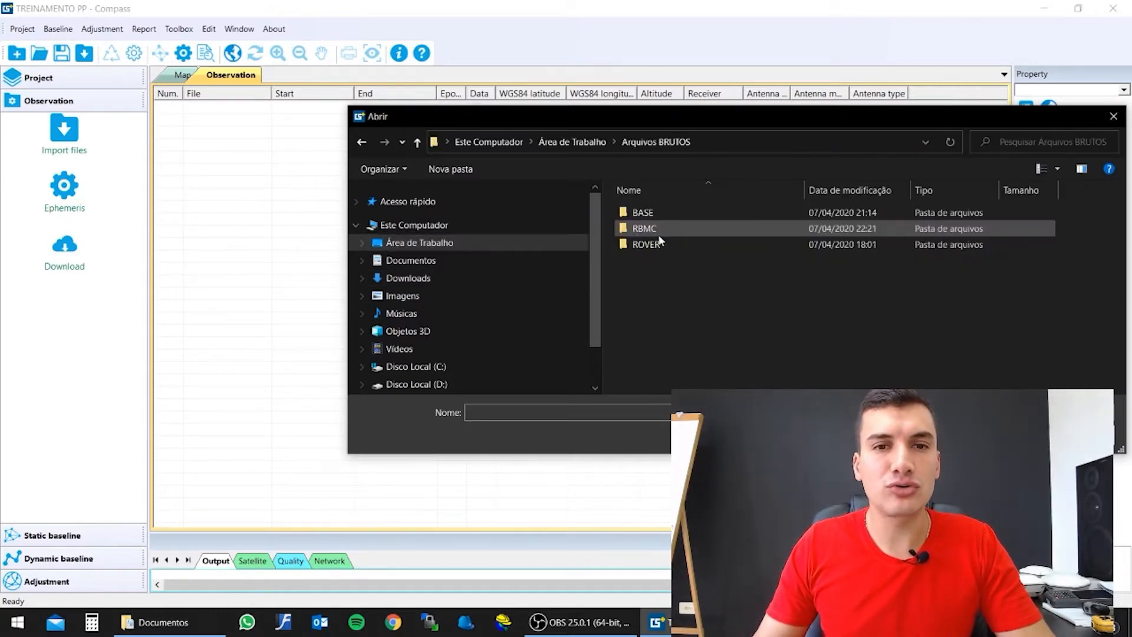
double_click(645, 244)
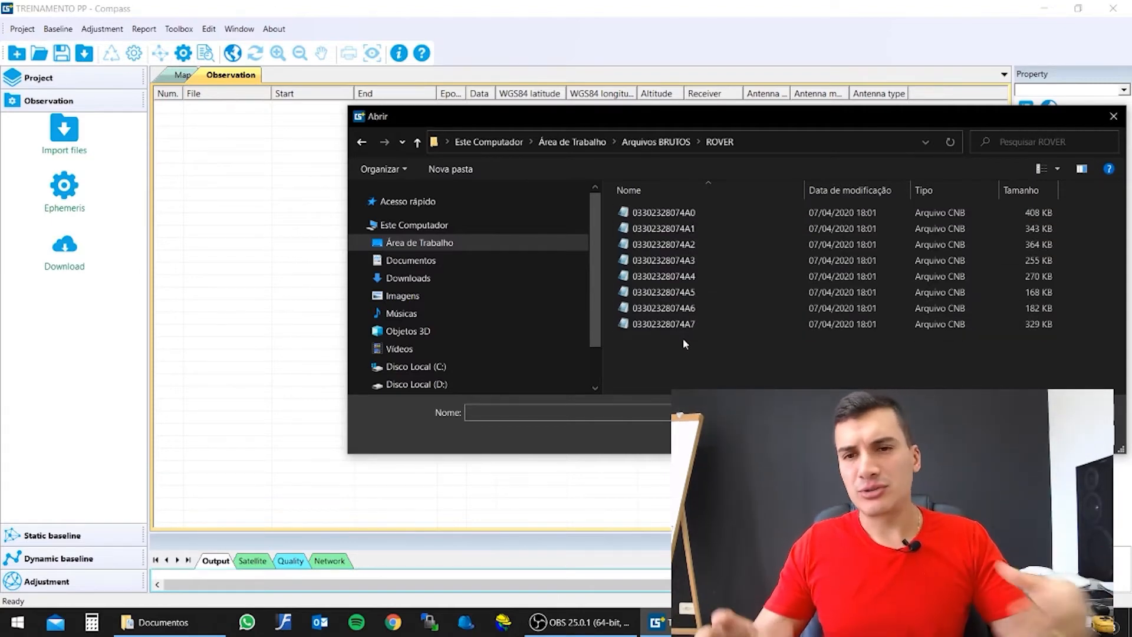
left_click_drag(702, 355, 657, 203)
left_click_drag(674, 121, 551, 92)
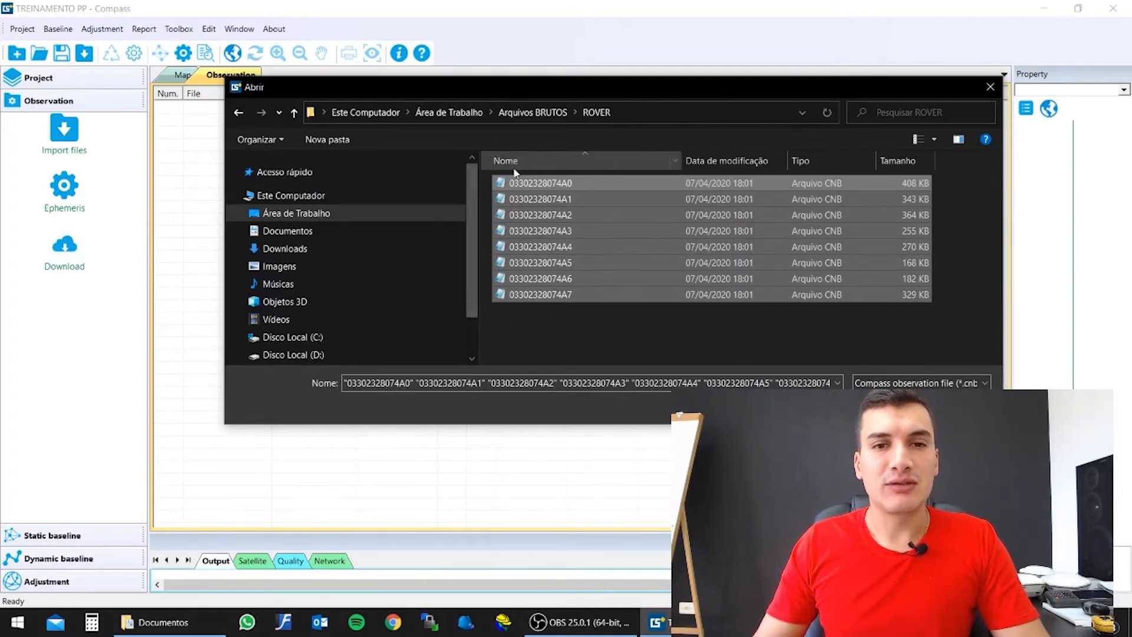
key("Return")
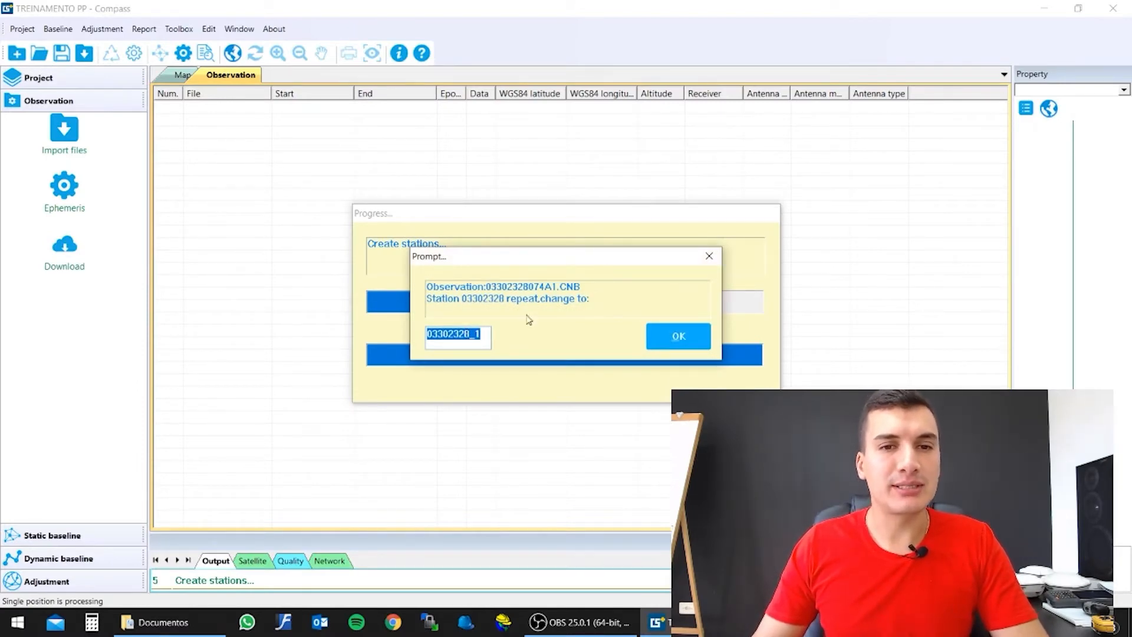
Step: Accept the suggested names 03302328_1 through 03302328_7 for the repeated stations and widen the observation list's File column
left_click(677, 336)
left_click(677, 337)
left_click(676, 336)
left_click(676, 336)
left_click(677, 336)
left_click(677, 337)
left_click(677, 337)
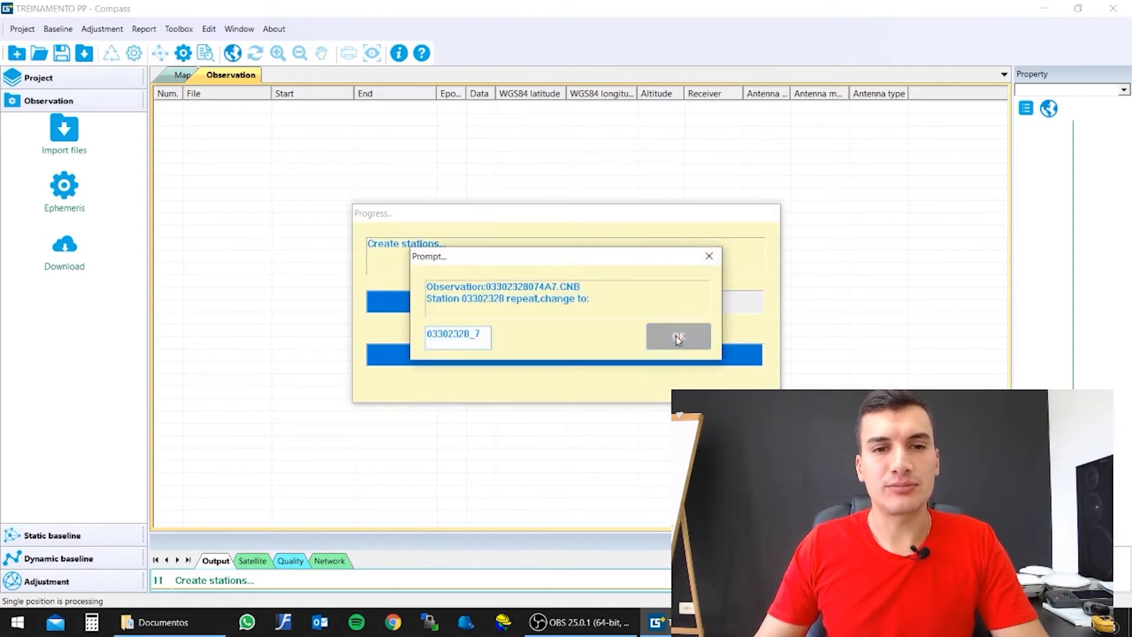
left_click(677, 337)
left_click_drag(271, 93, 311, 93)
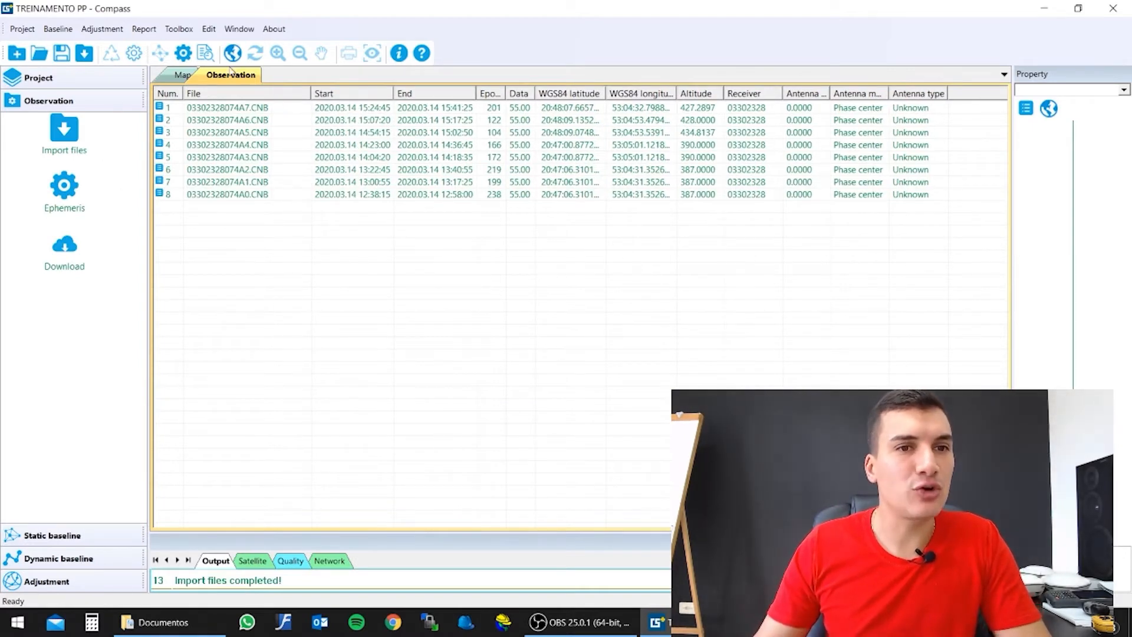
Step: Examine how the imported rover stations are distributed on the project map
left_click(182, 75)
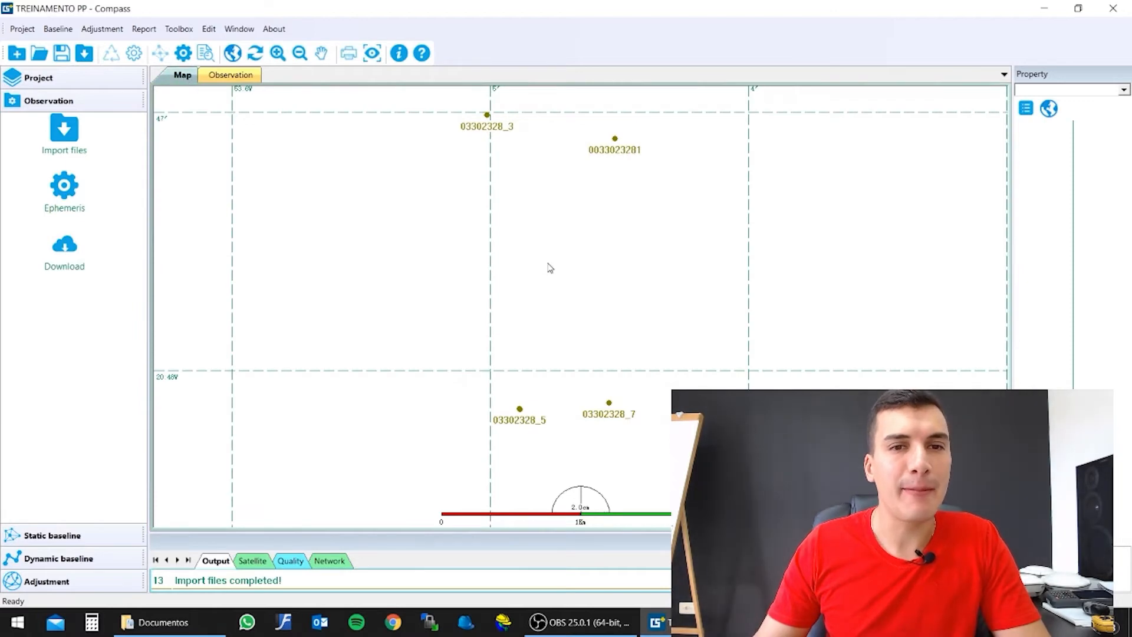
scroll(548, 265, "down", 1)
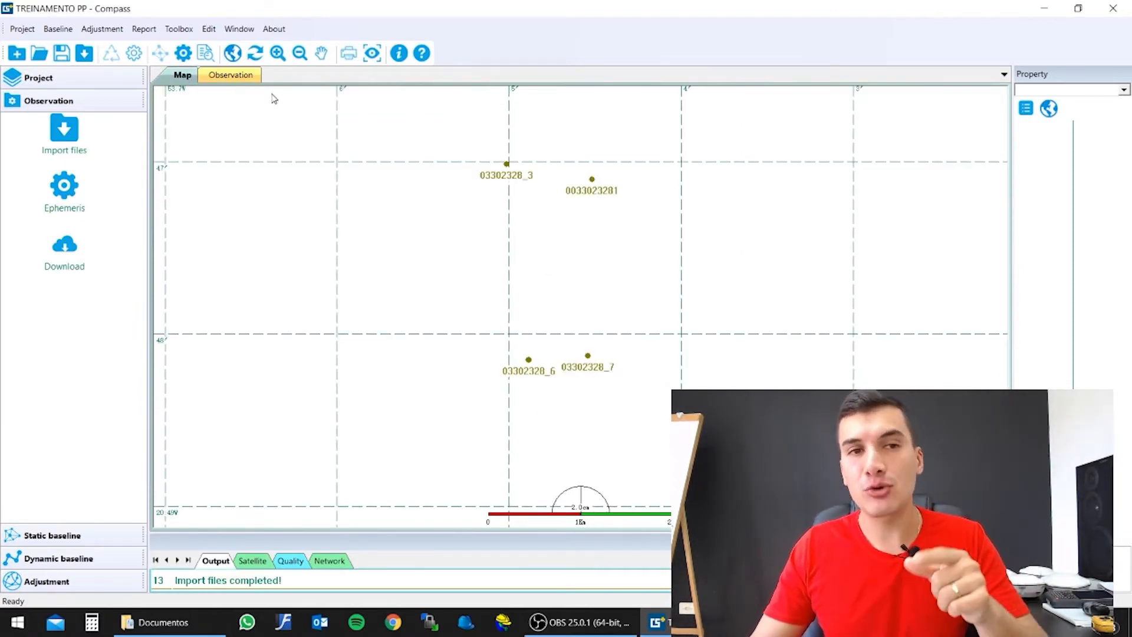
left_click_drag(435, 142, 475, 116)
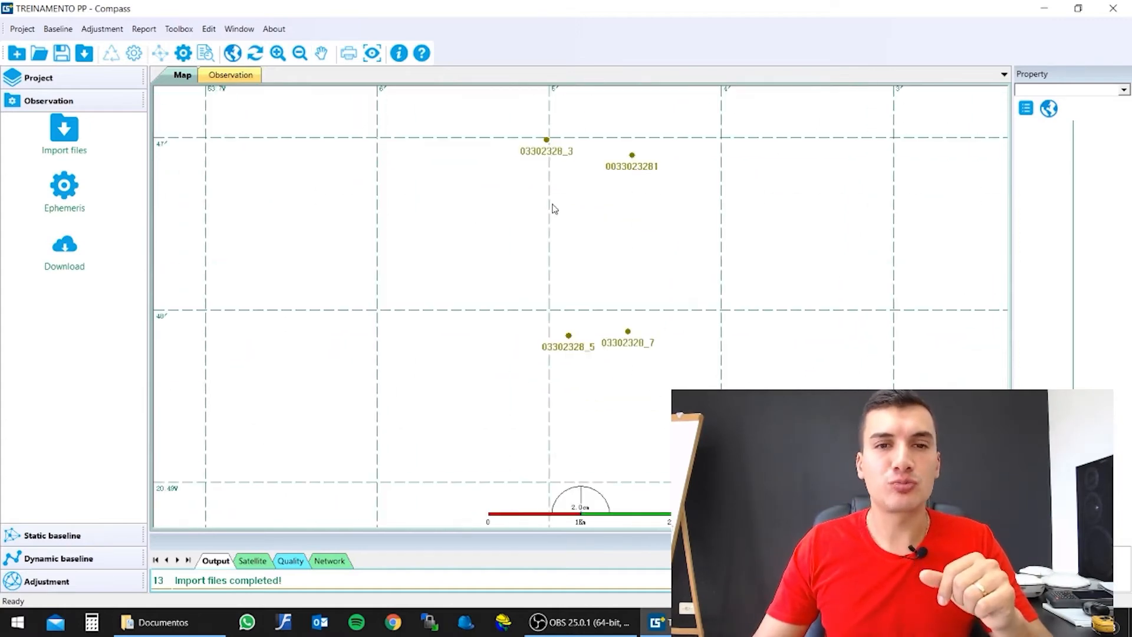
scroll(553, 206, "down", 1)
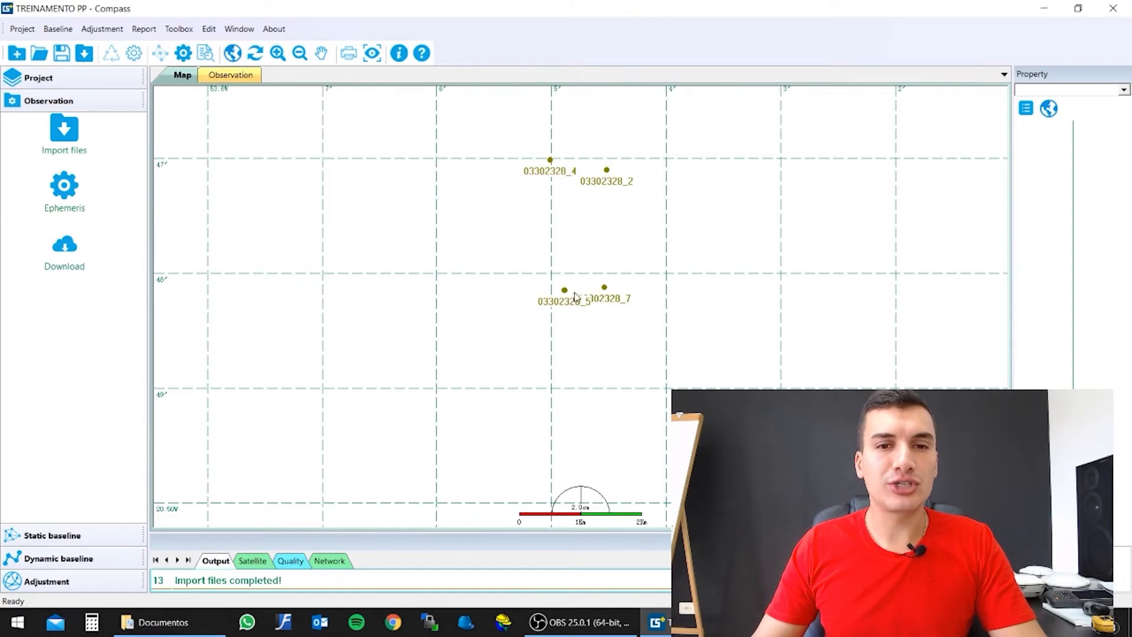
scroll(575, 295, "up", 1)
left_click_drag(624, 211, 589, 250)
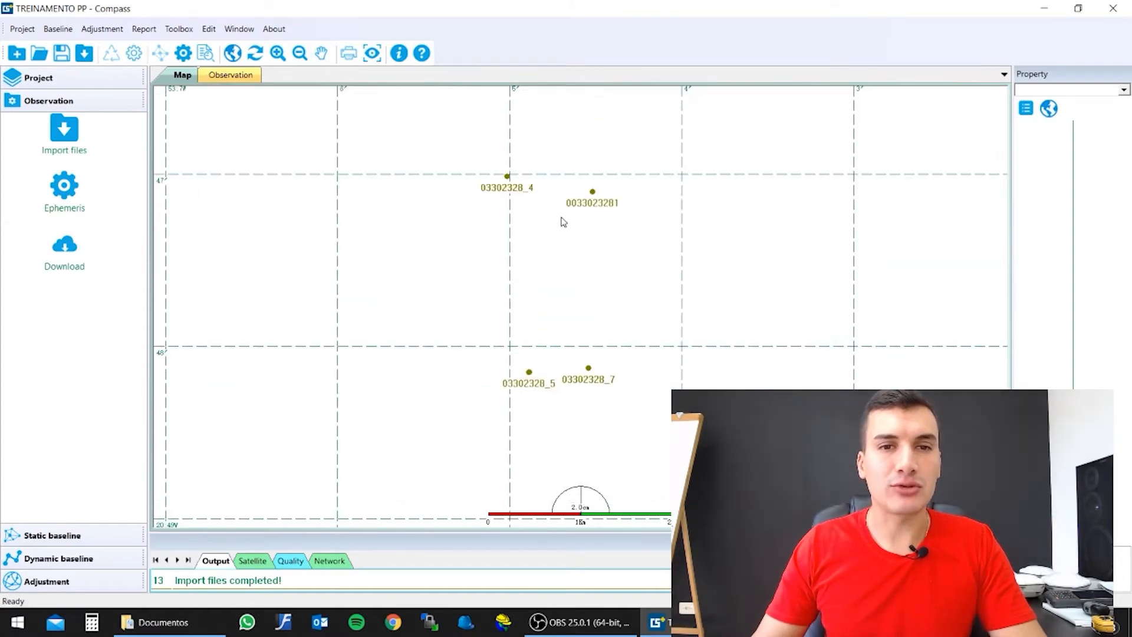
scroll(598, 213, "up", 1)
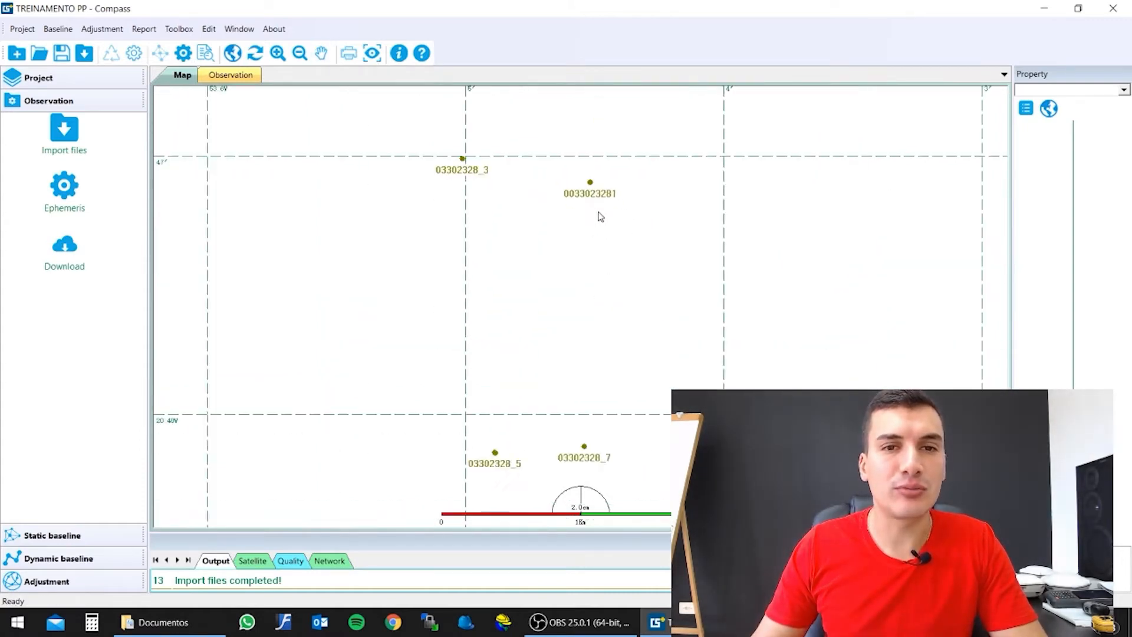
scroll(599, 215, "up", 1)
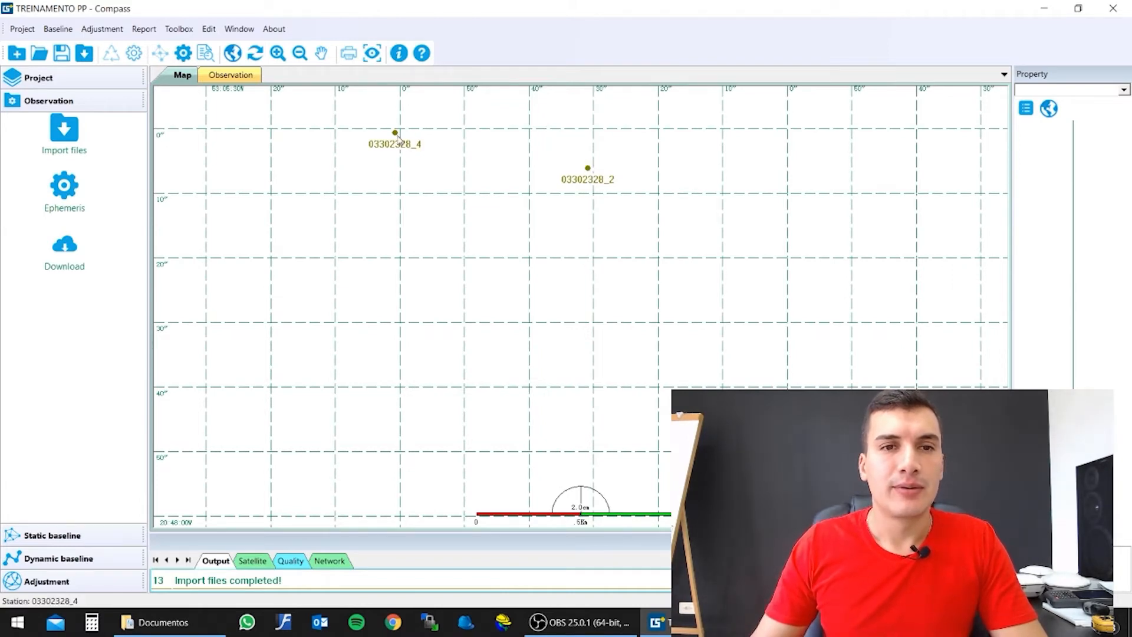
scroll(586, 175, "down", 2)
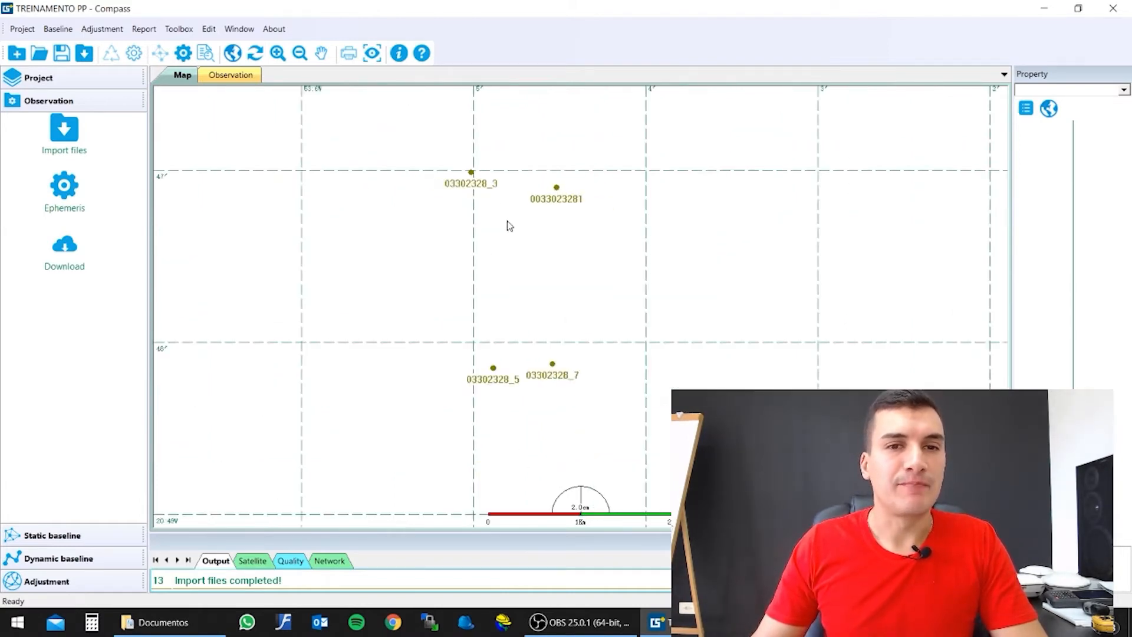
Step: Return to the observation list, narrow its File column slightly and widen the Start column
left_click(237, 76)
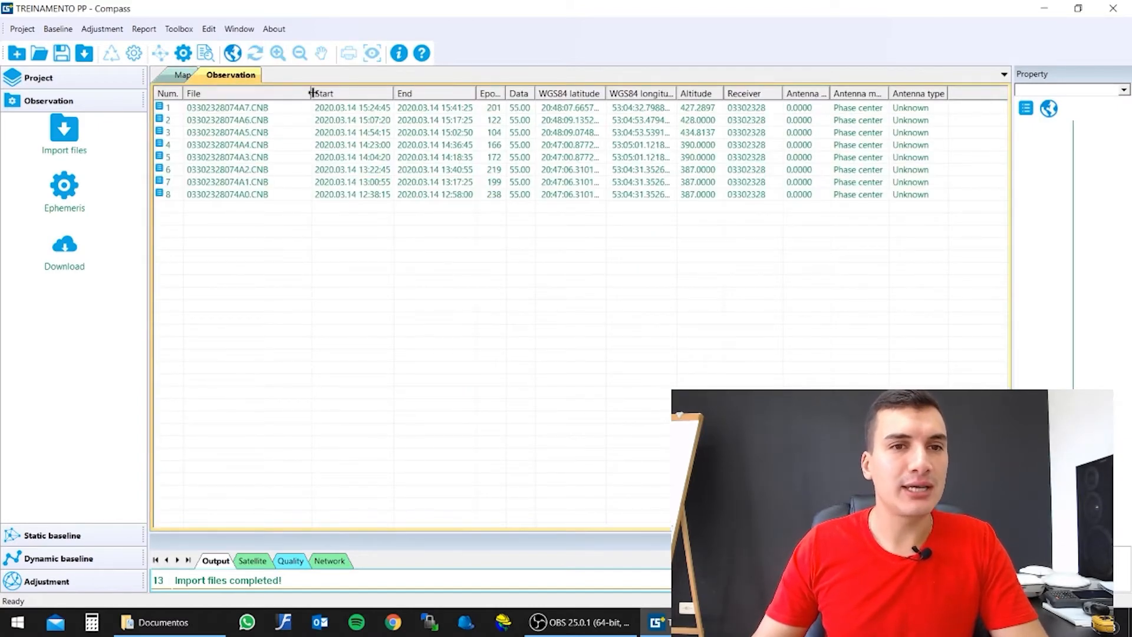
left_click_drag(311, 89, 297, 89)
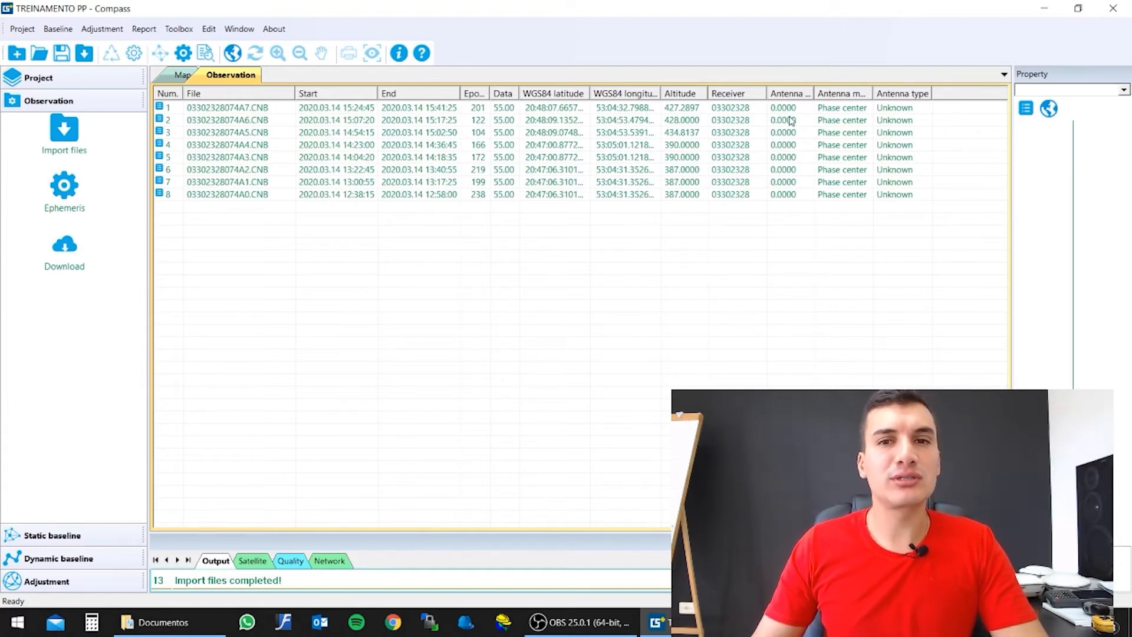
left_click_drag(377, 93, 391, 93)
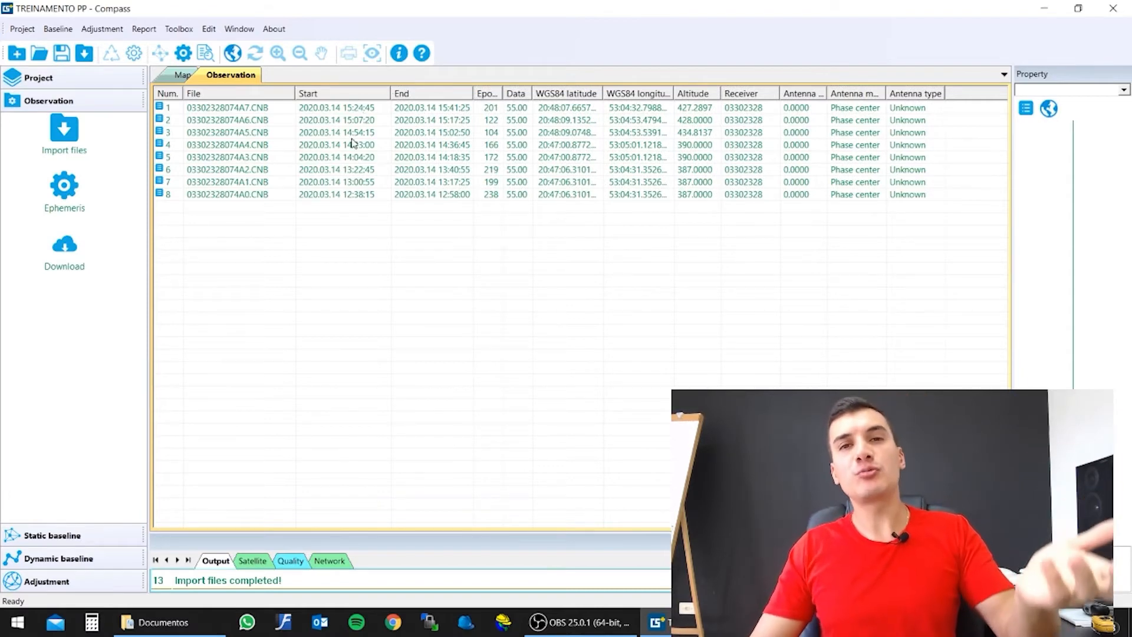
Step: Look through the imported observations, comparing their start and end times and station properties
left_click(200, 196)
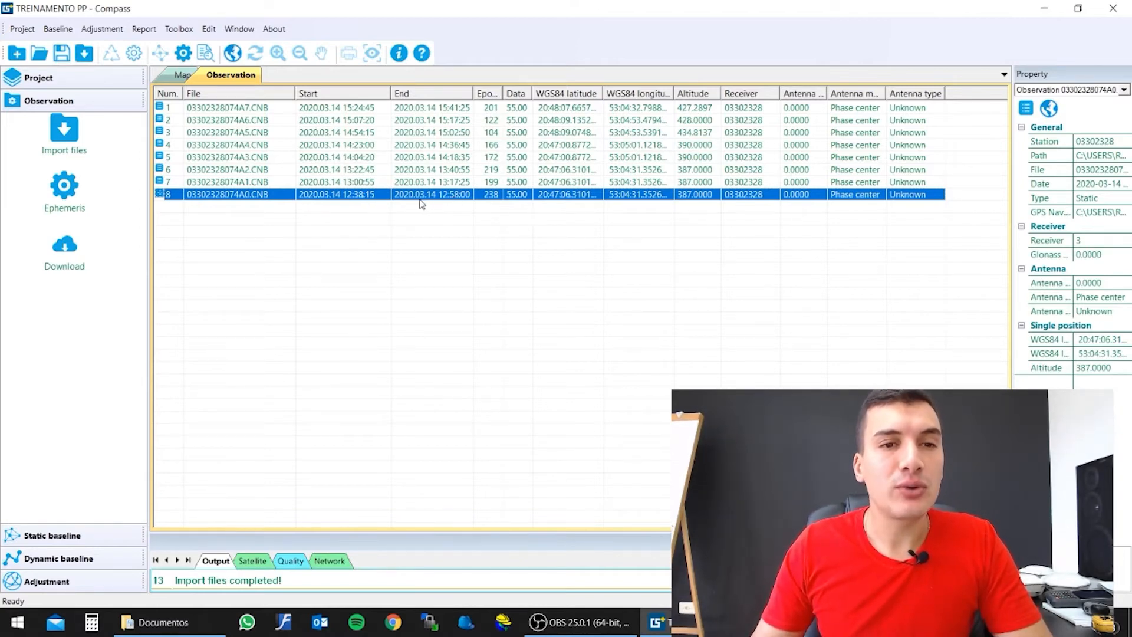
left_click(360, 183)
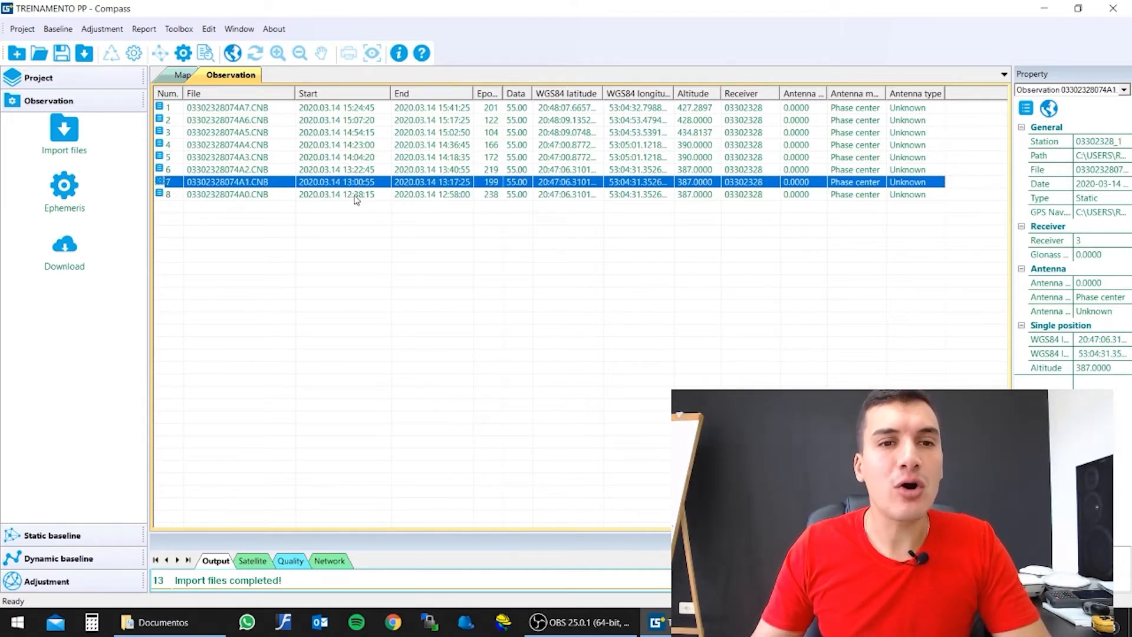
left_click(357, 196)
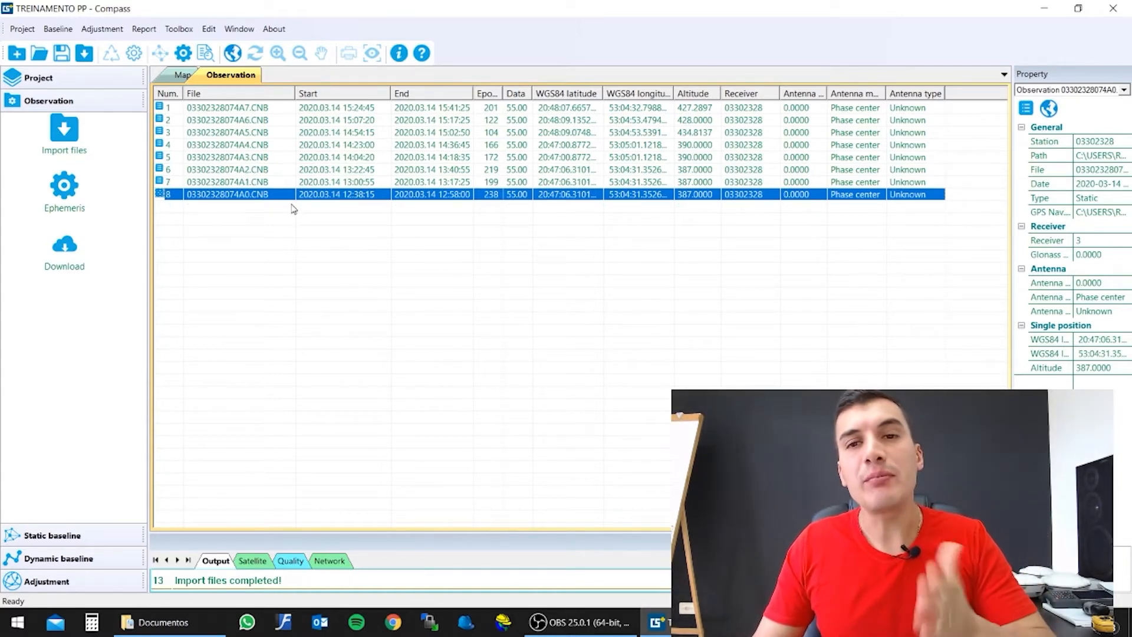
left_click(263, 185)
left_click(259, 170)
left_click(260, 157)
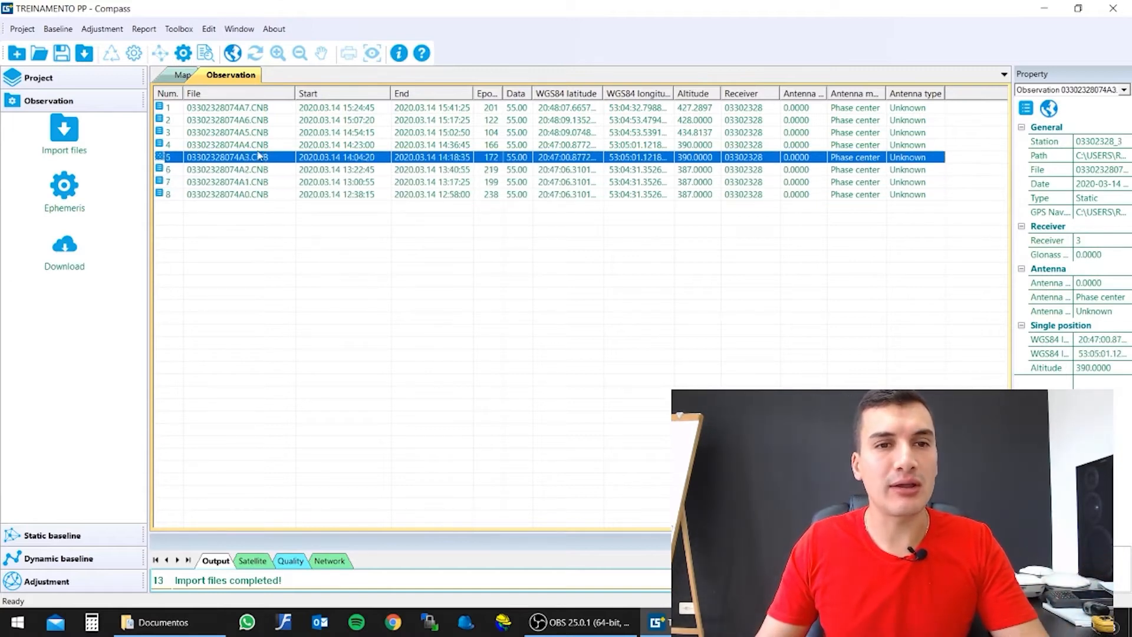
left_click(258, 146)
left_click(256, 107)
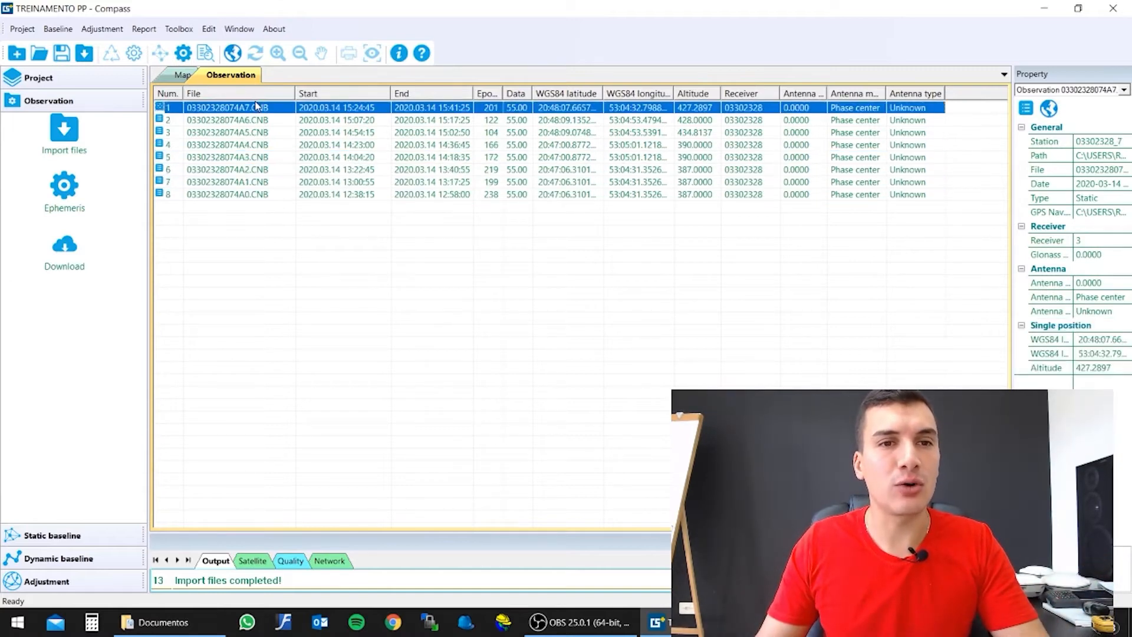
left_click(247, 195)
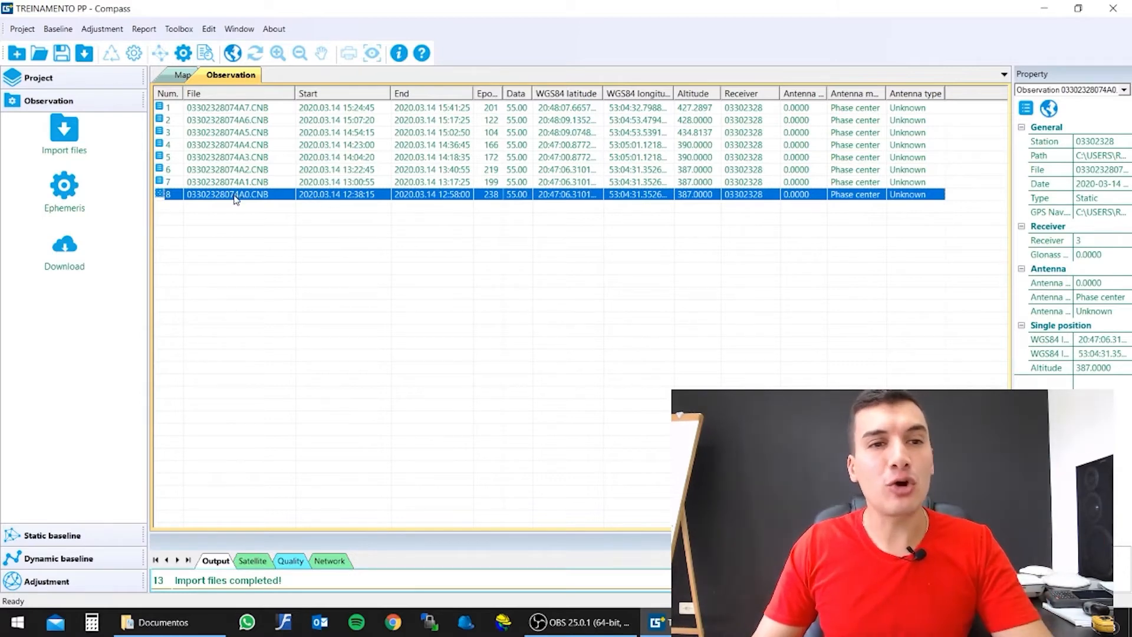
left_click(1101, 141)
left_click_drag(1123, 141, 1072, 138)
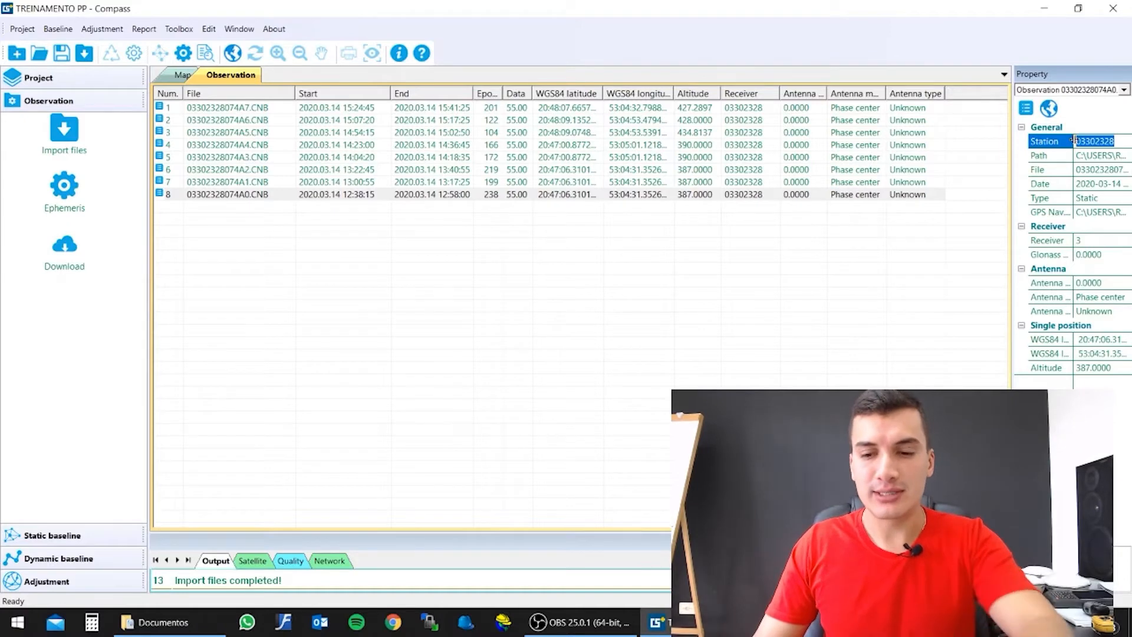
type("P")
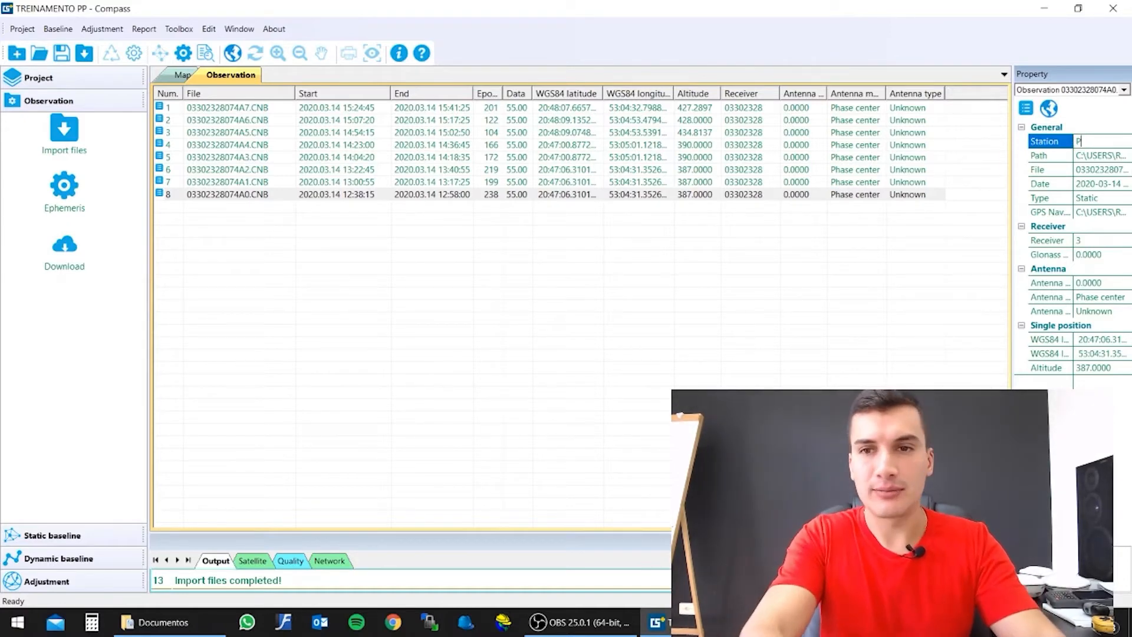
type("1")
key("Return")
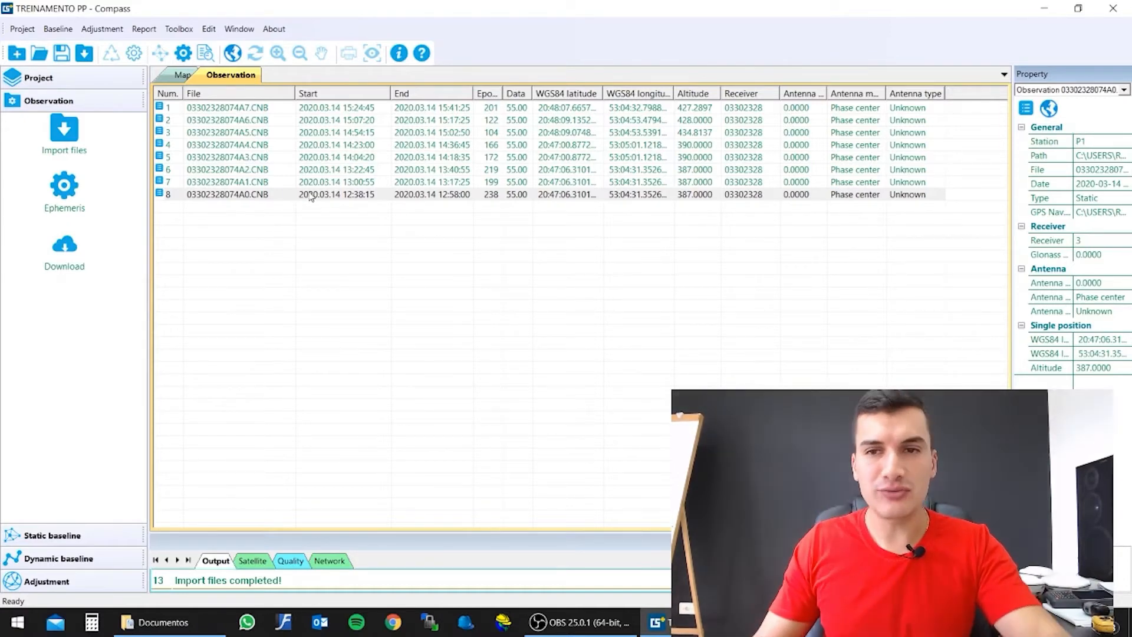
left_click(251, 186)
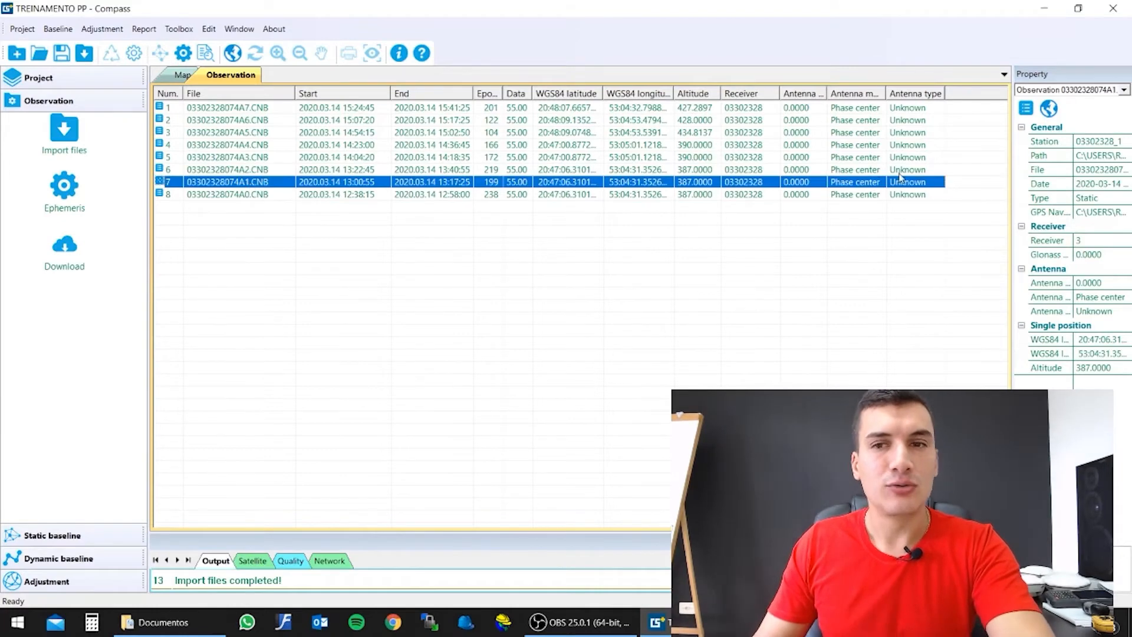
left_click(1120, 142)
type("P2")
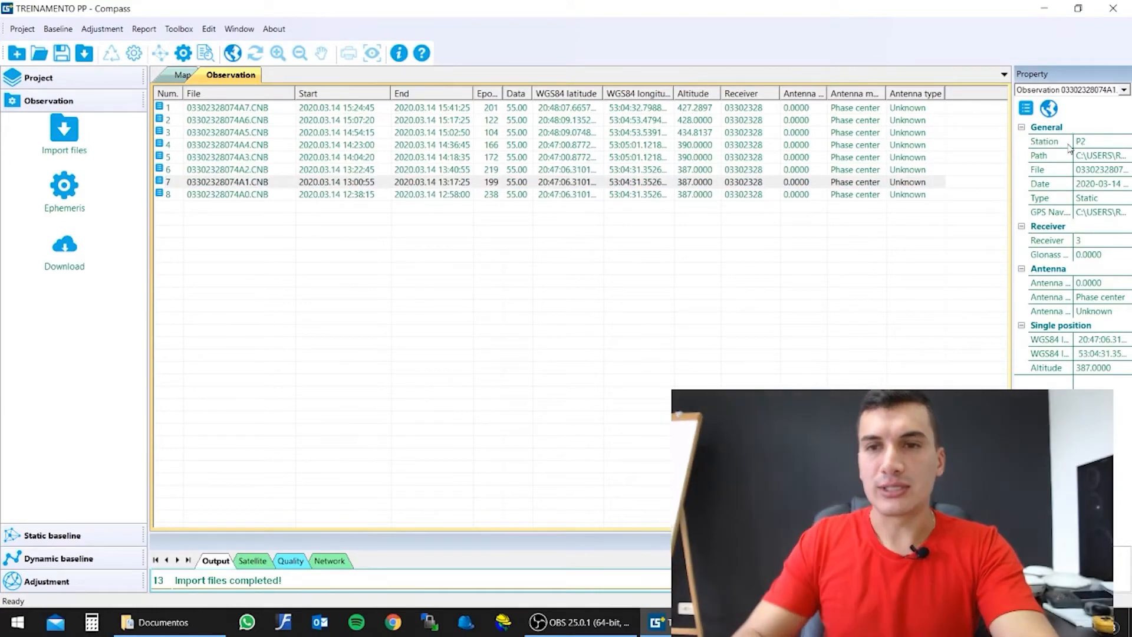
left_click(268, 169)
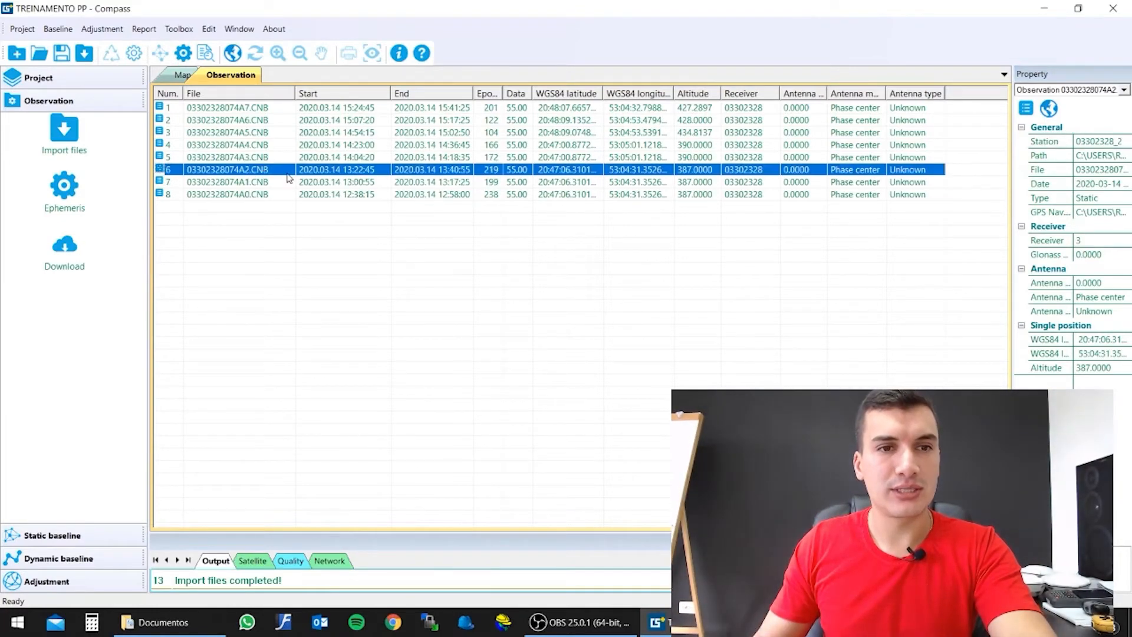
left_click(1097, 141)
type("P3")
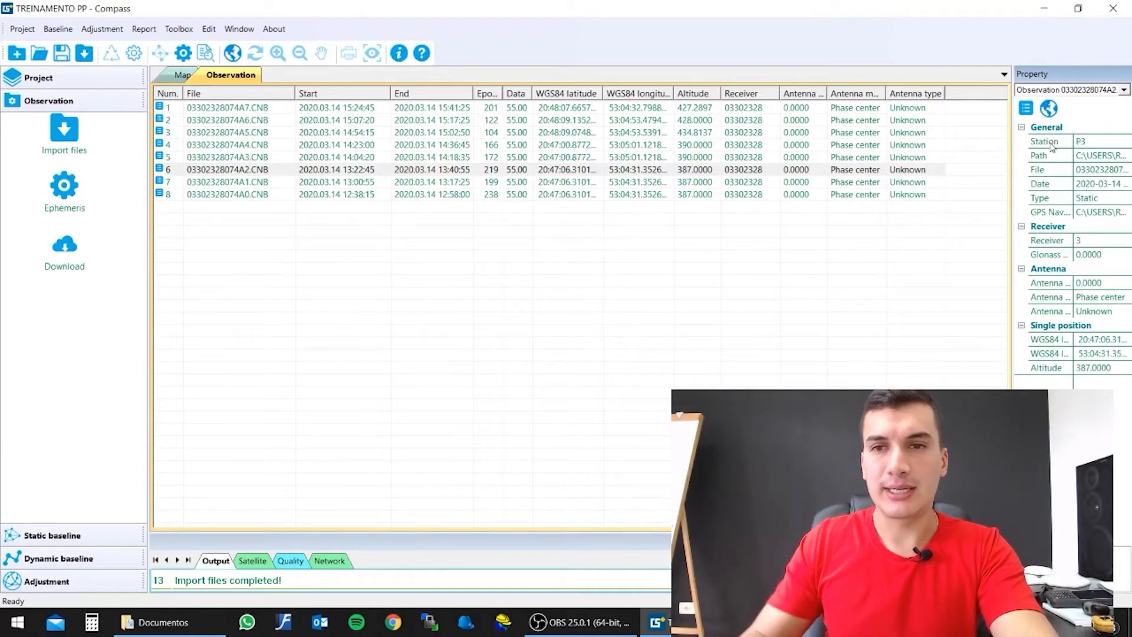
left_click(269, 157)
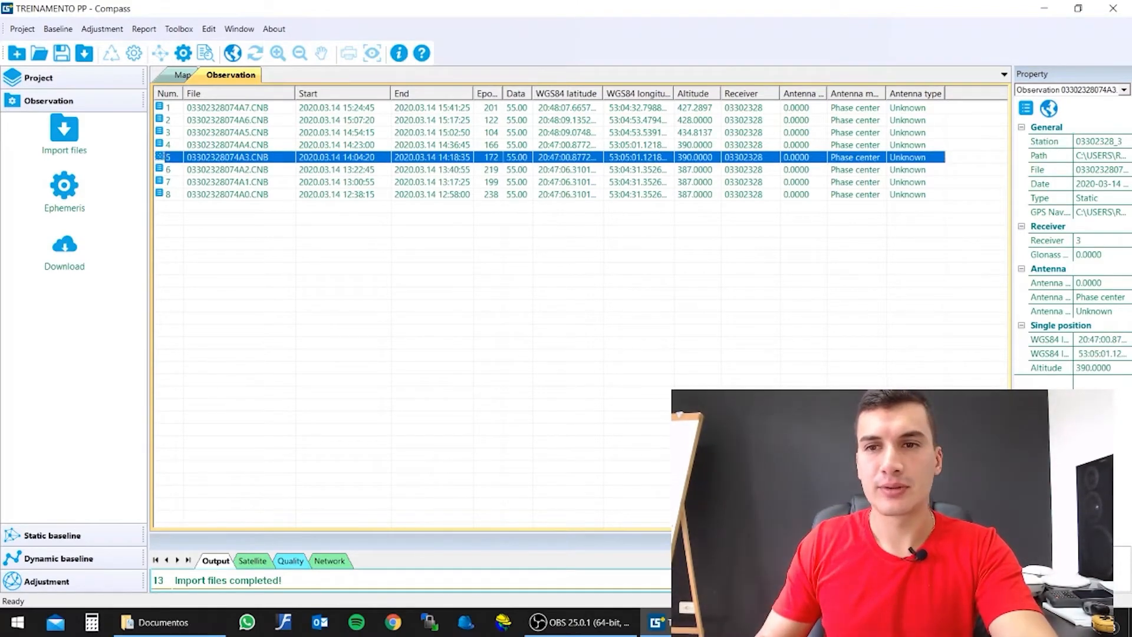
left_click(1098, 141)
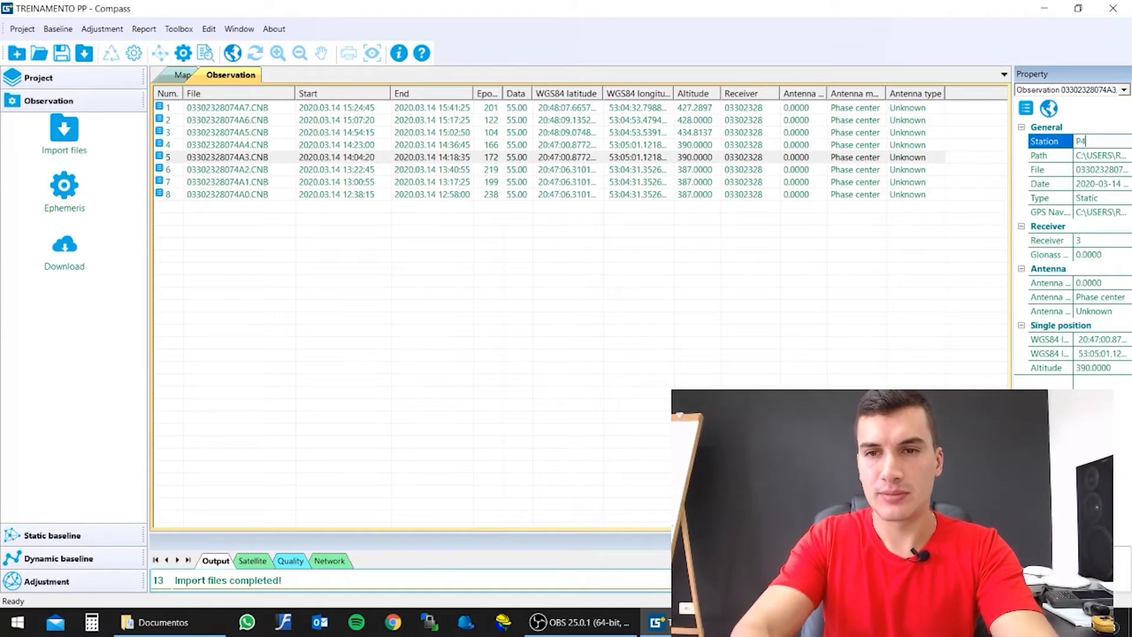
left_click(265, 145)
left_click(1052, 141)
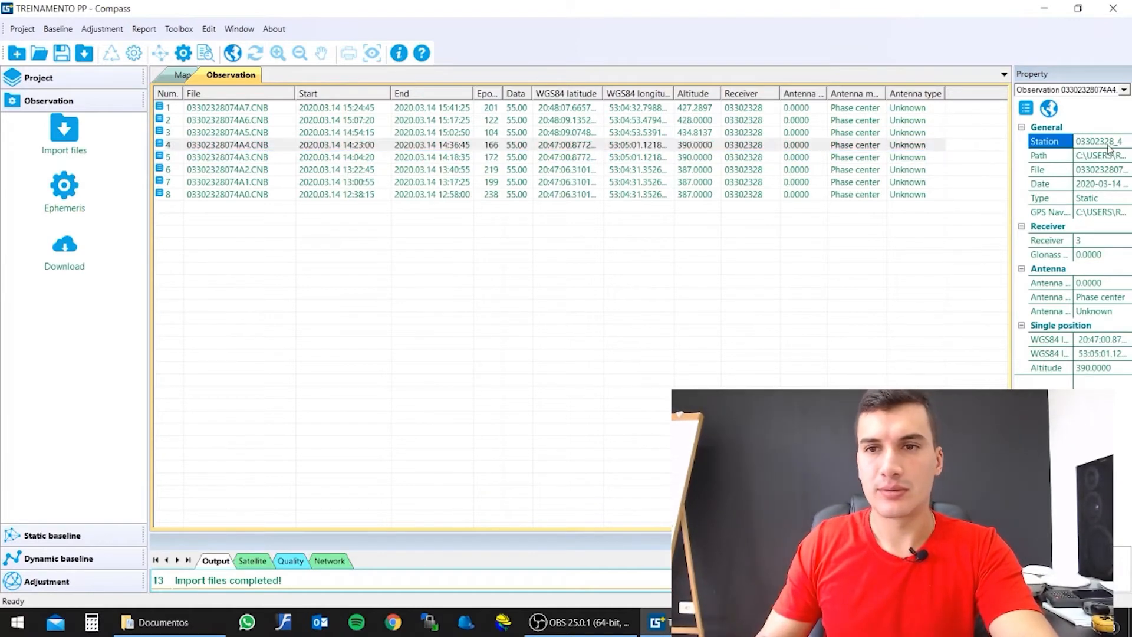
type("P5")
key("Return")
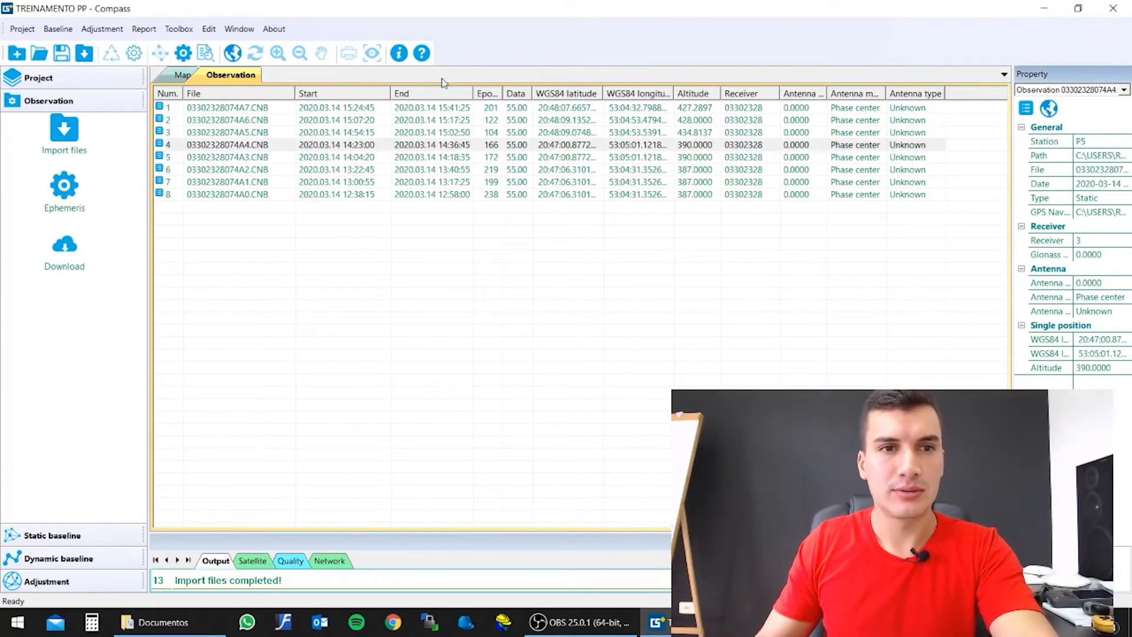
left_click(279, 124)
left_click(280, 133)
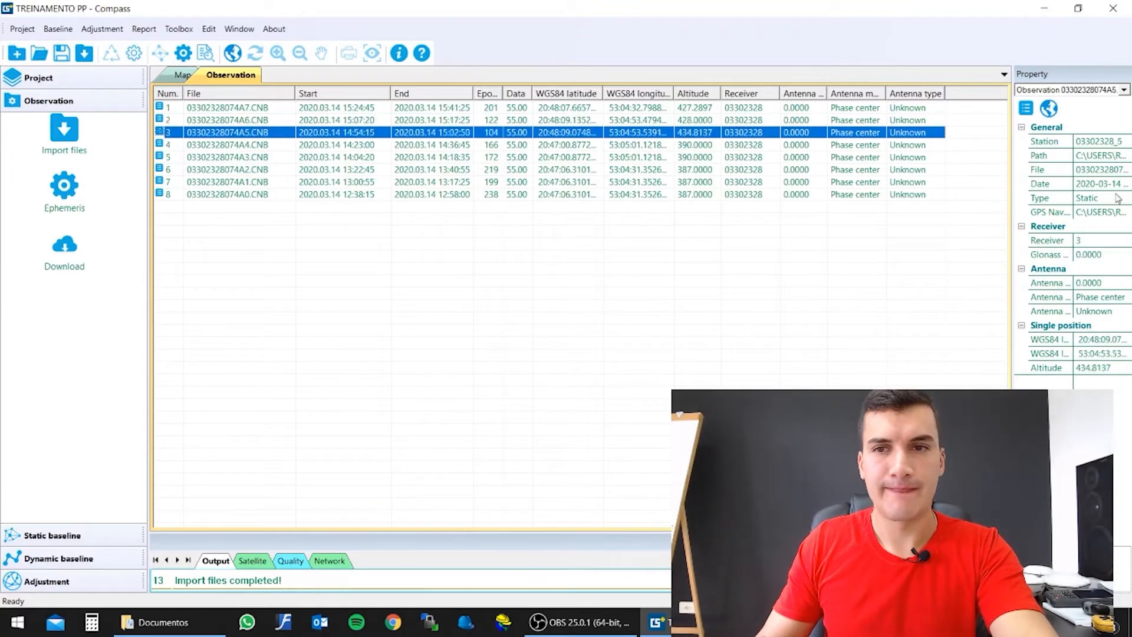
left_click(1110, 140)
type("P6")
key("Return")
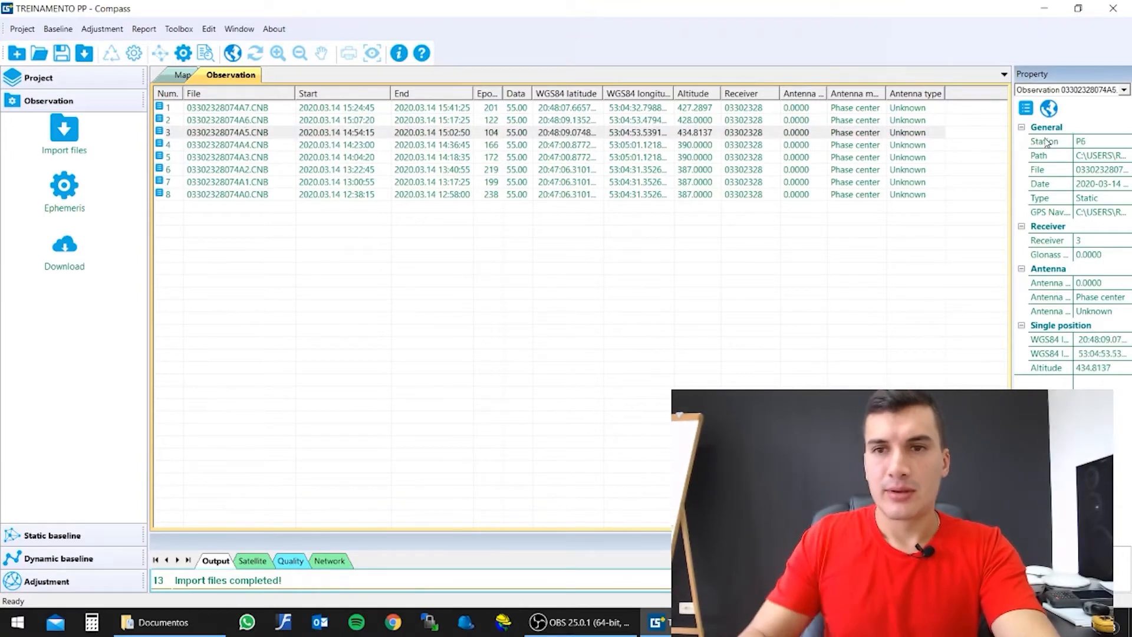
left_click(1055, 142)
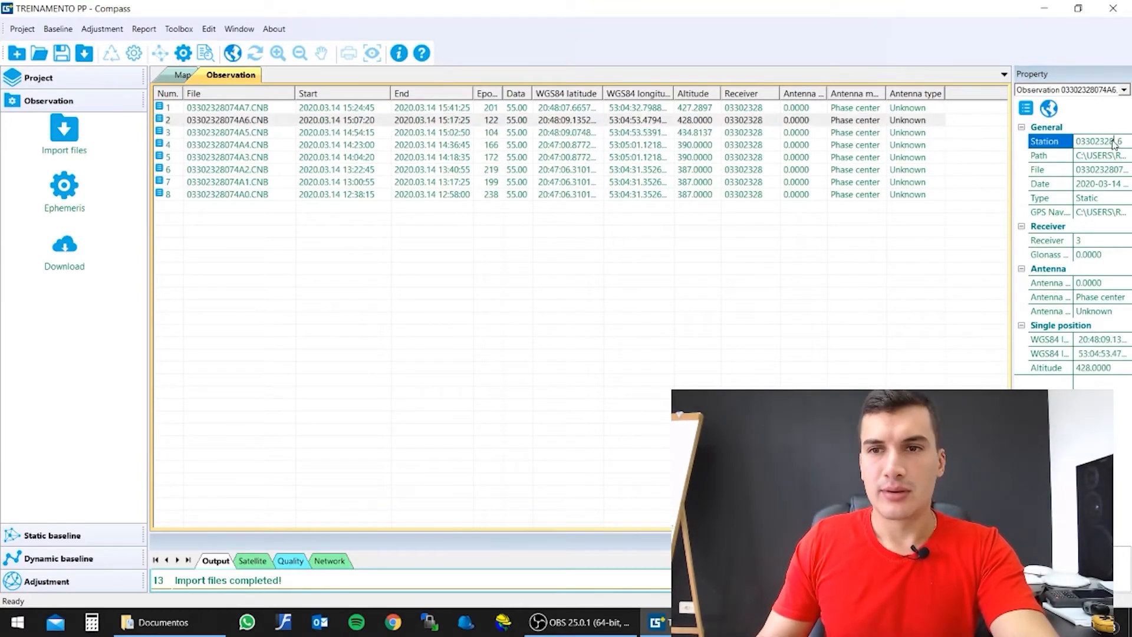
type("P7")
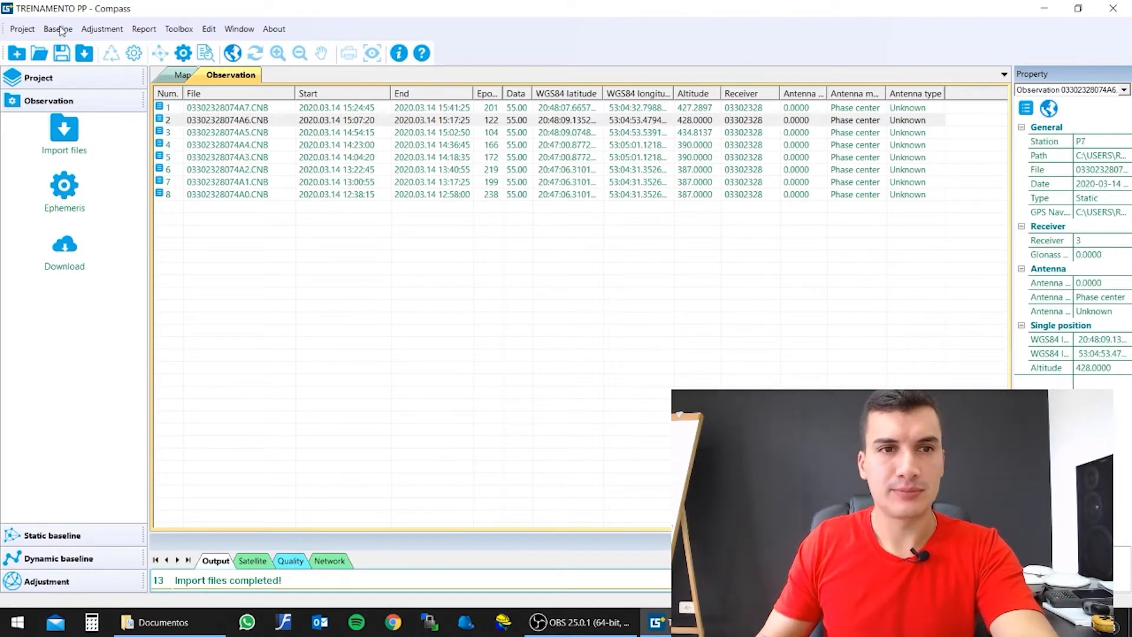
left_click(192, 109)
left_click(1117, 140)
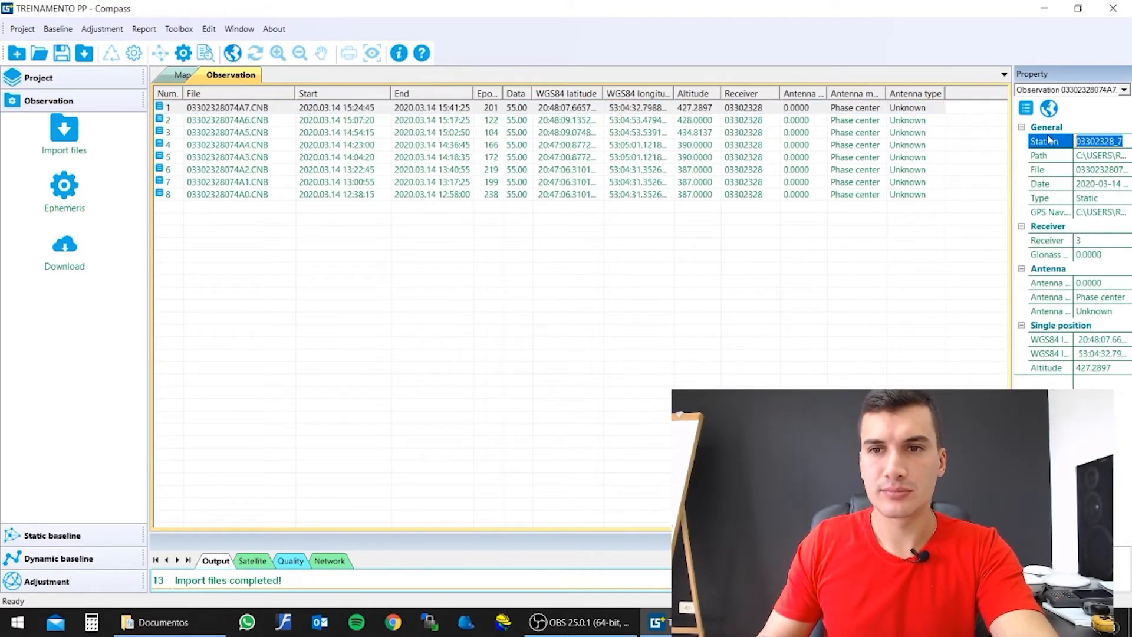
type("P8")
key("Return")
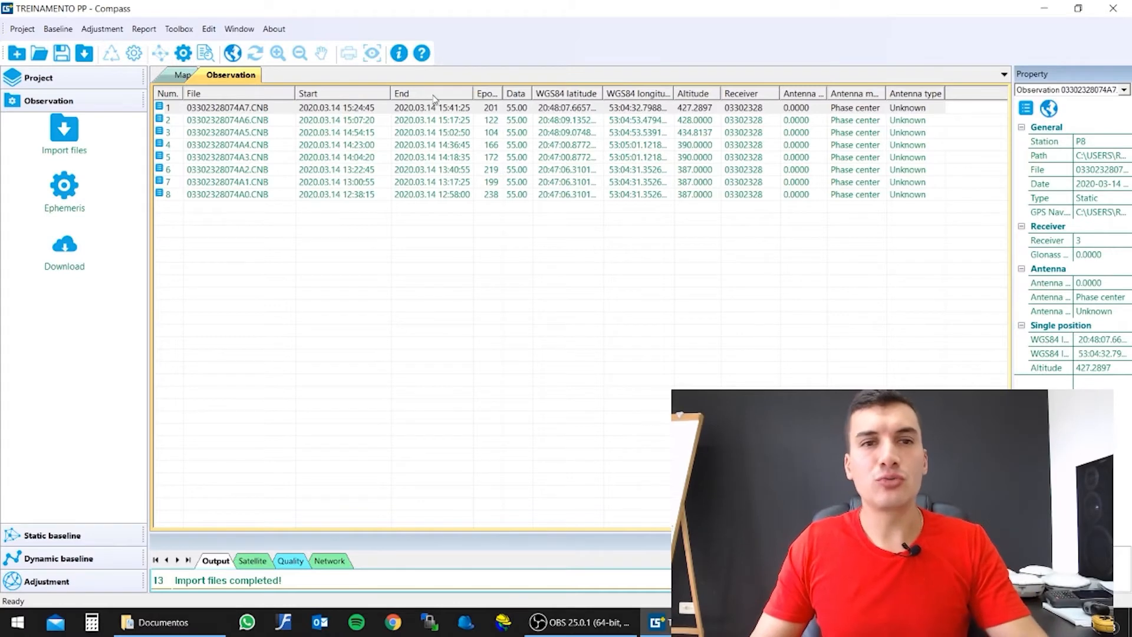
Step: Go through the observations in the list and check the station name and start time of each one
left_click(252, 183)
key("Up")
key("Up")
key("Up")
key("Up")
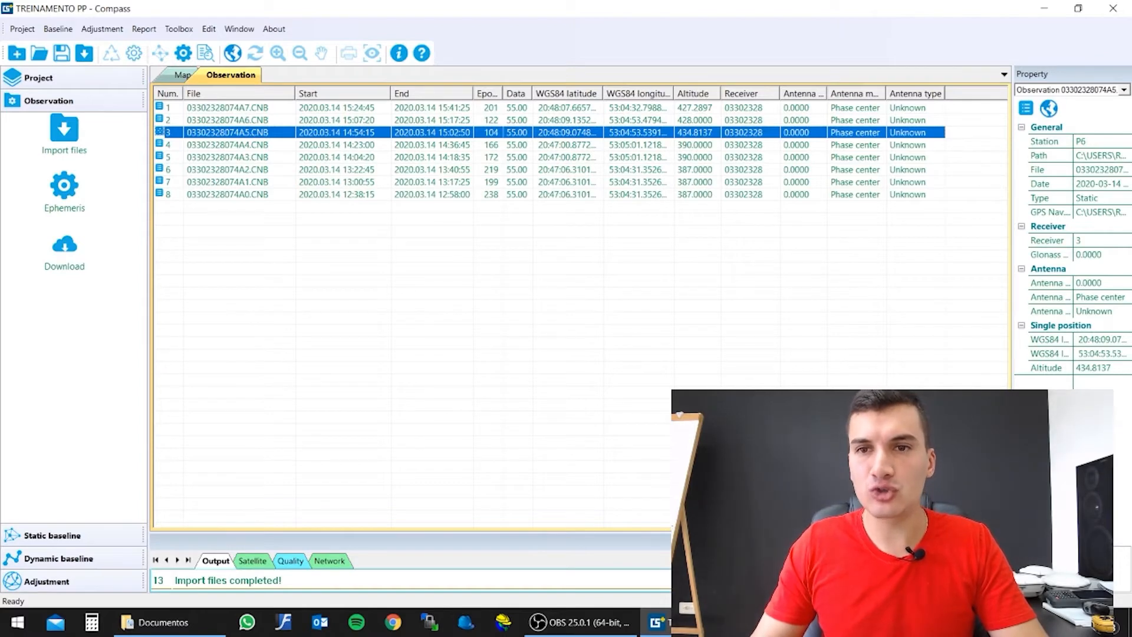
left_click(348, 147)
left_click(349, 170)
left_click(351, 182)
left_click(353, 146)
left_click(351, 121)
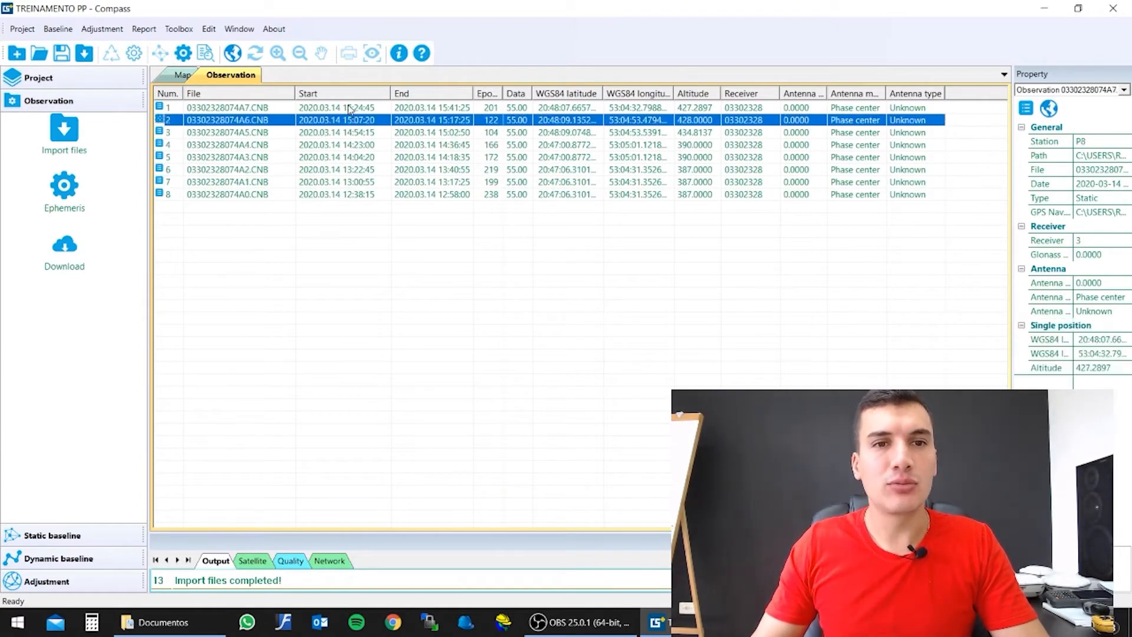
left_click(351, 108)
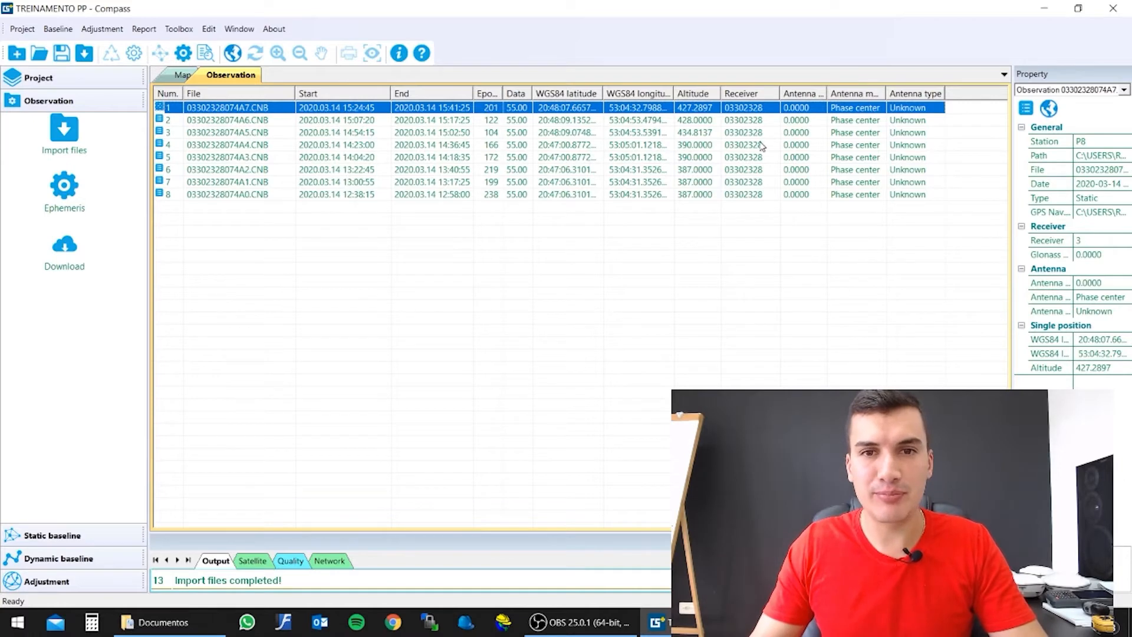
right_click(802, 108)
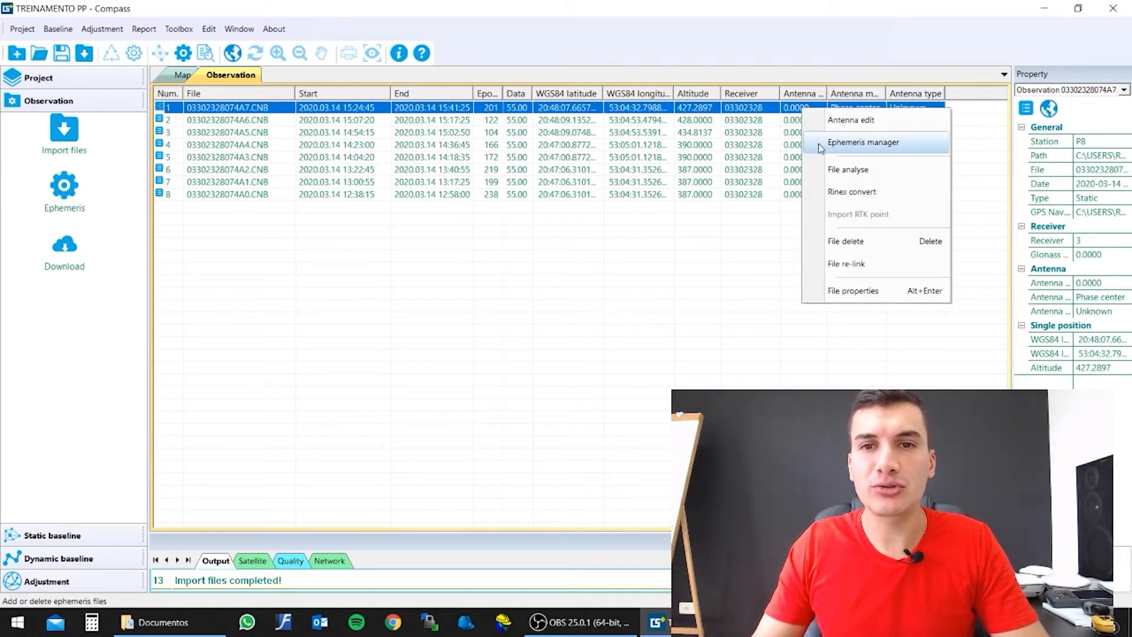
left_click(851, 122)
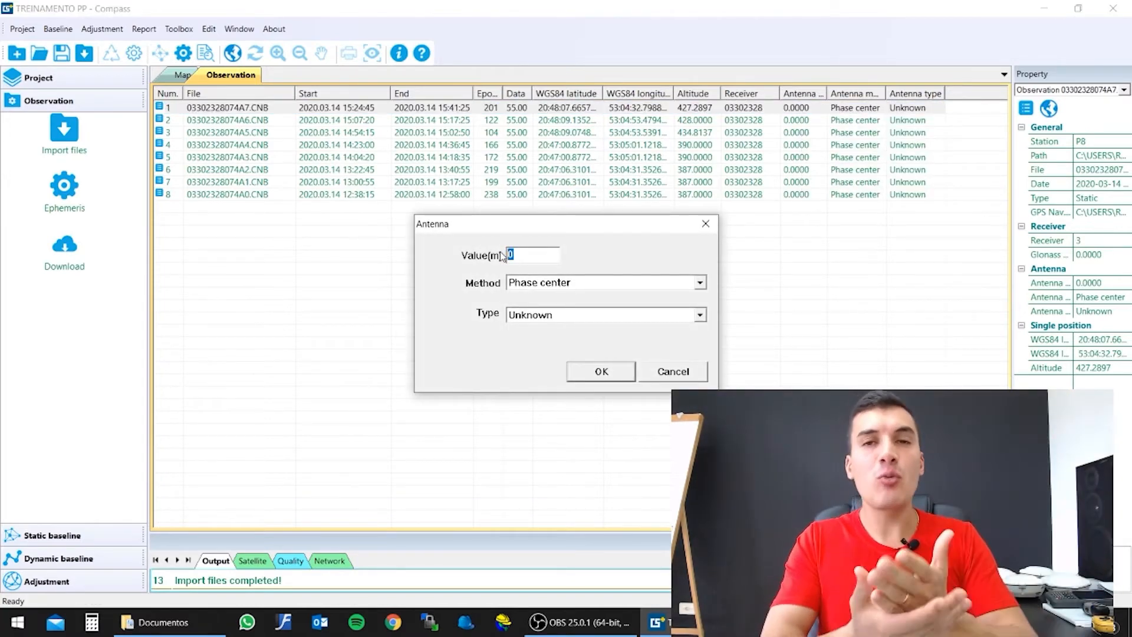
type("1.8")
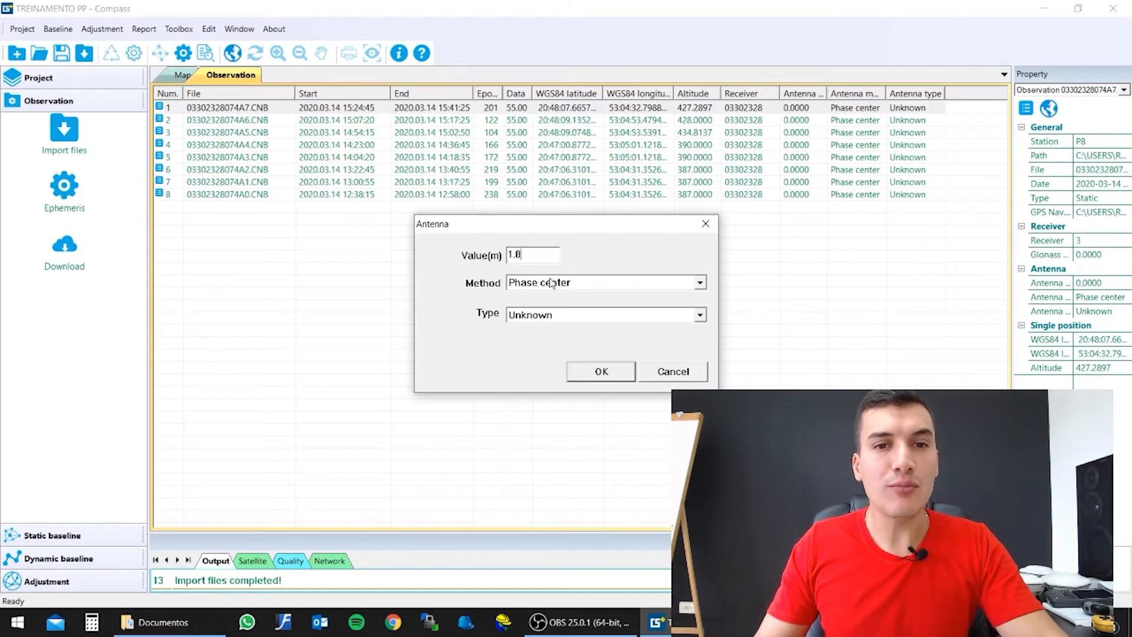
left_click(704, 287)
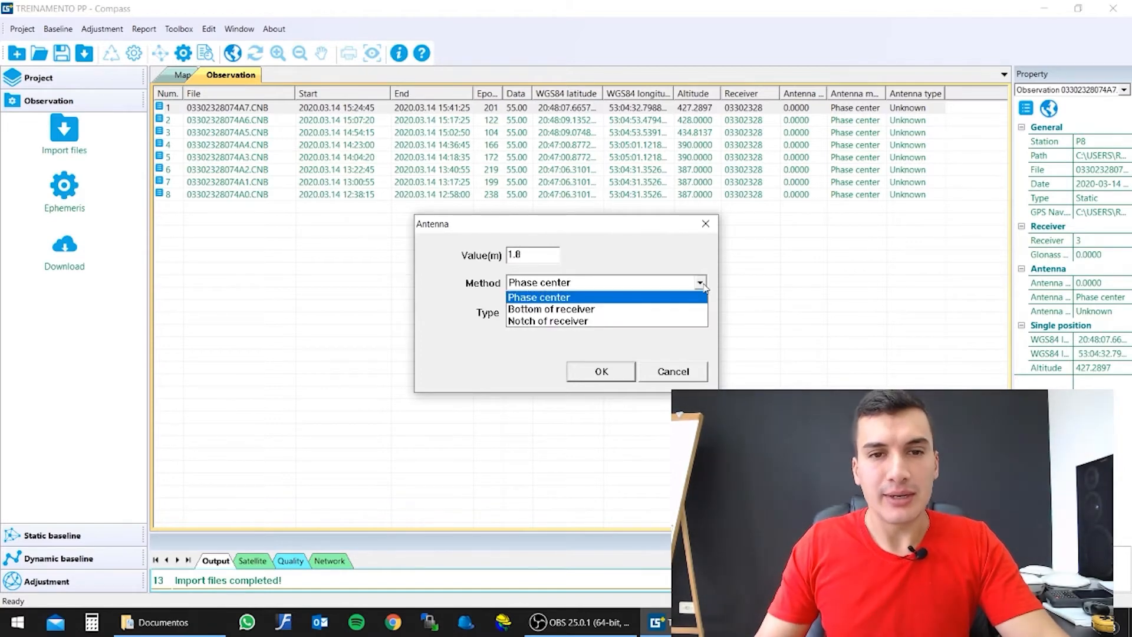
left_click(704, 287)
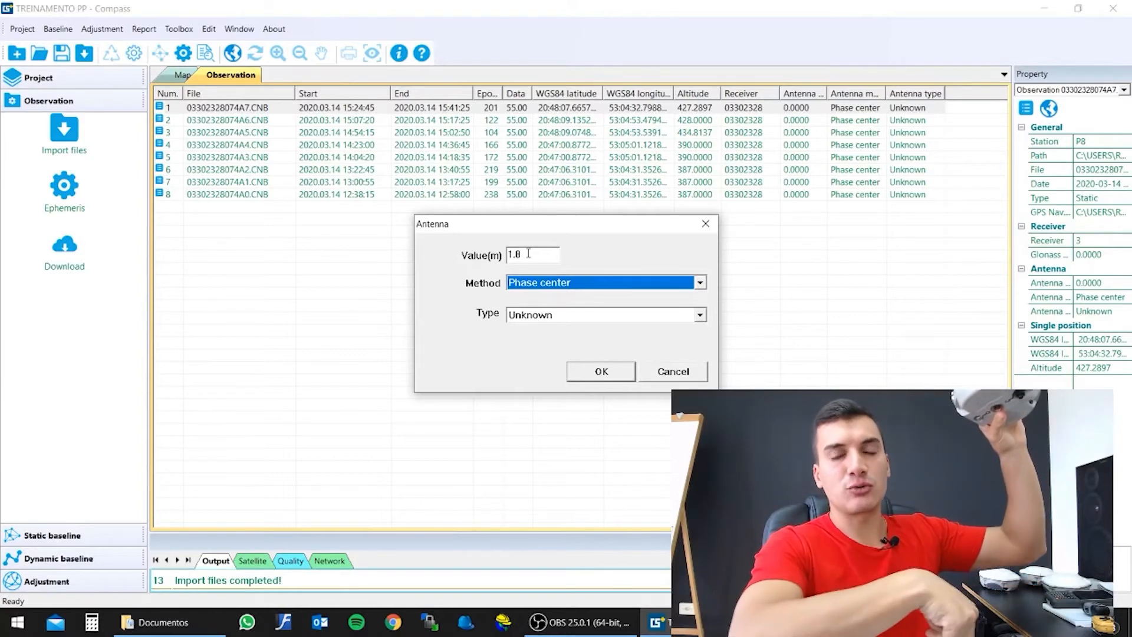
left_click(587, 289)
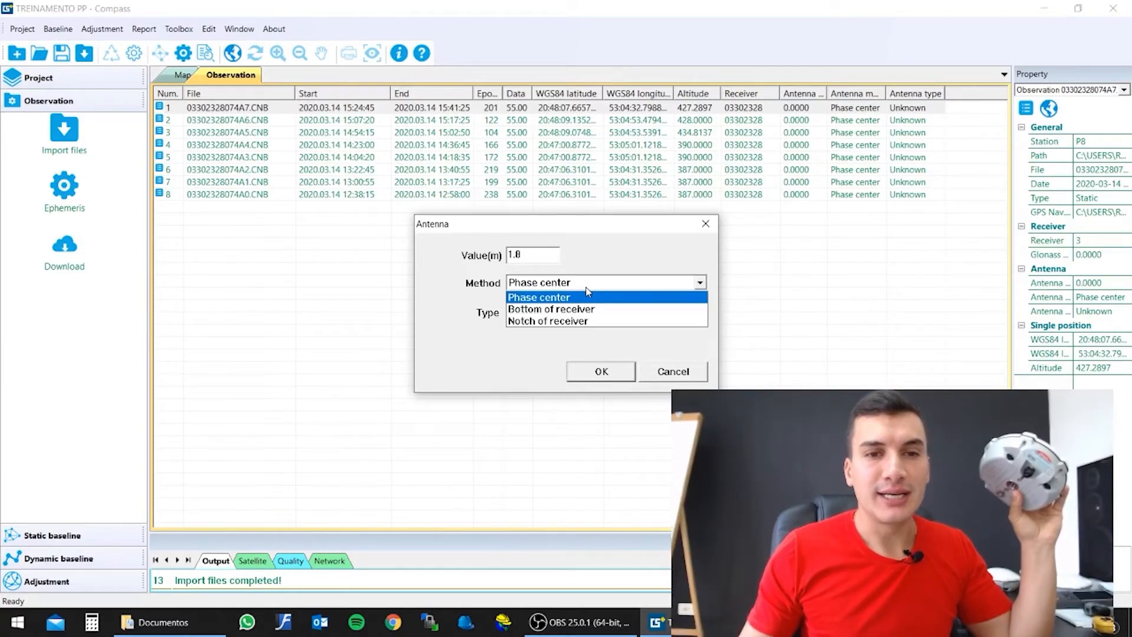
left_click(556, 310)
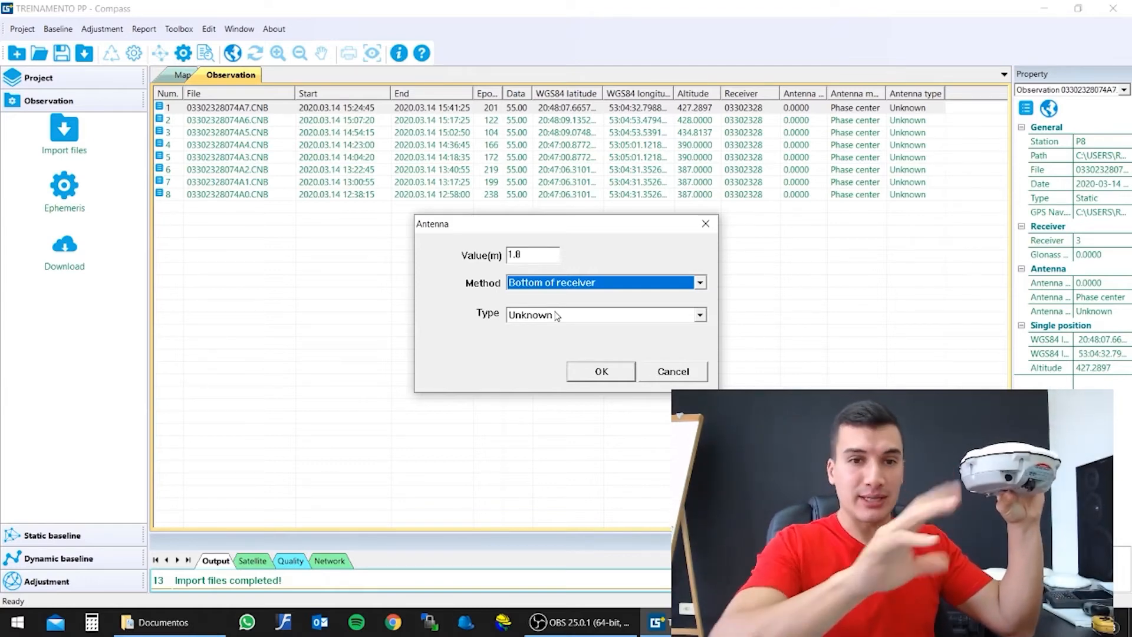
Step: Try Notch of receiver as the antenna method and return it to Bottom of receiver
left_click(571, 283)
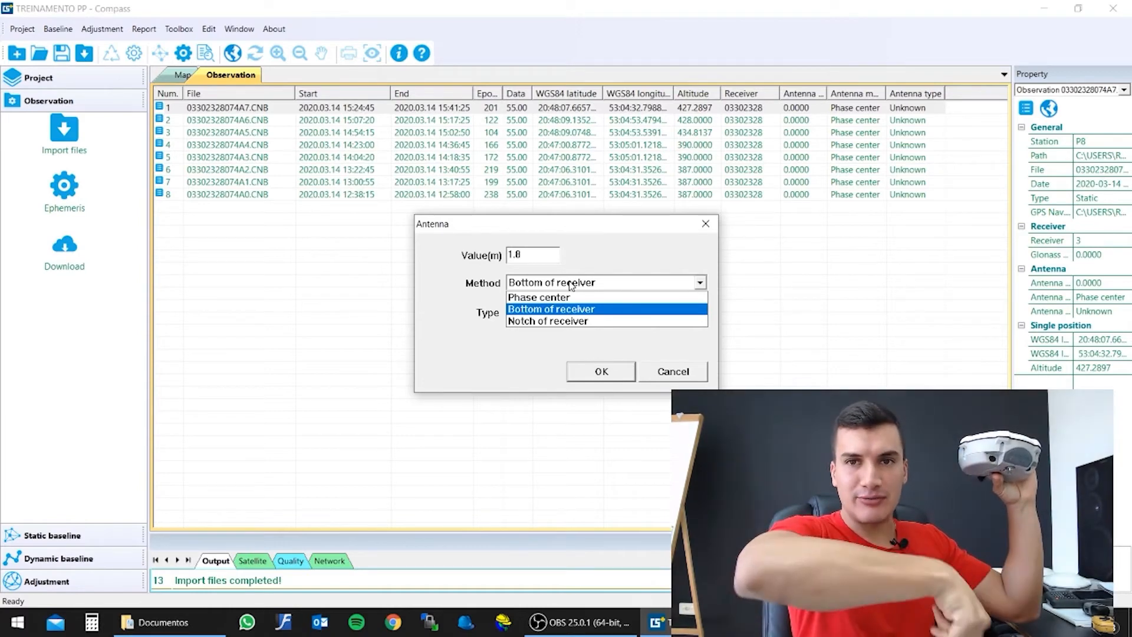
left_click(548, 322)
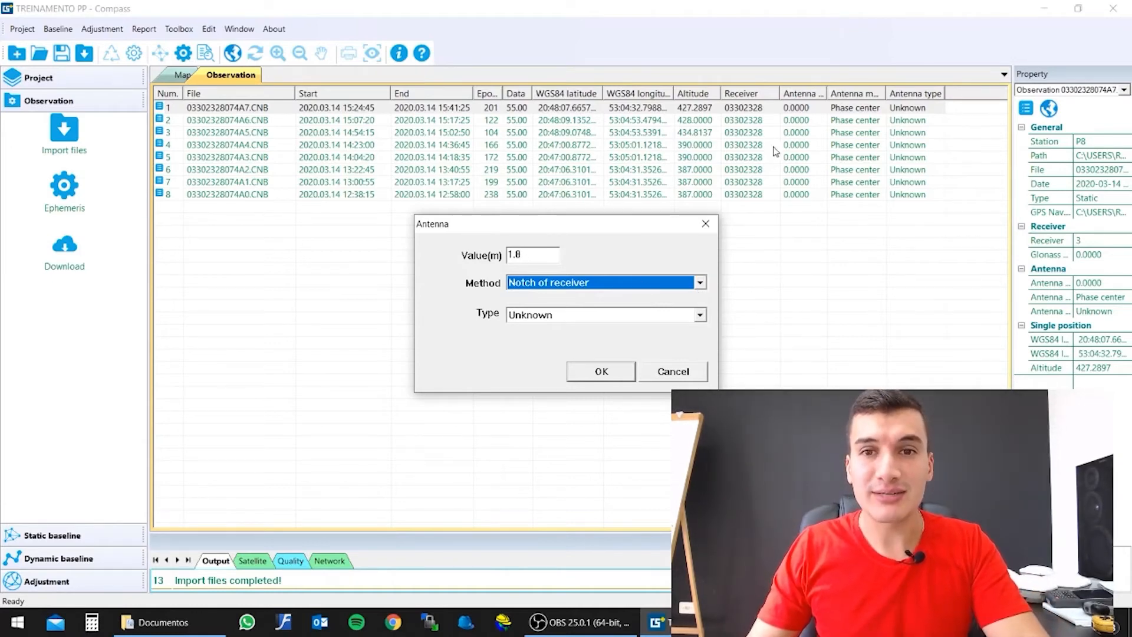
left_click(620, 286)
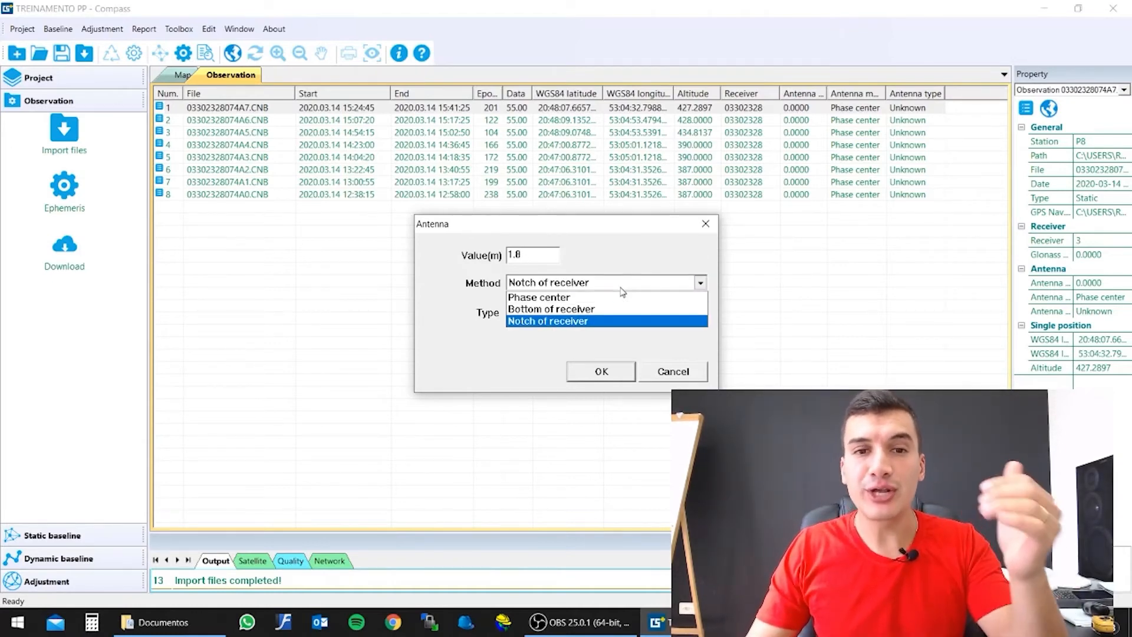
left_click(554, 309)
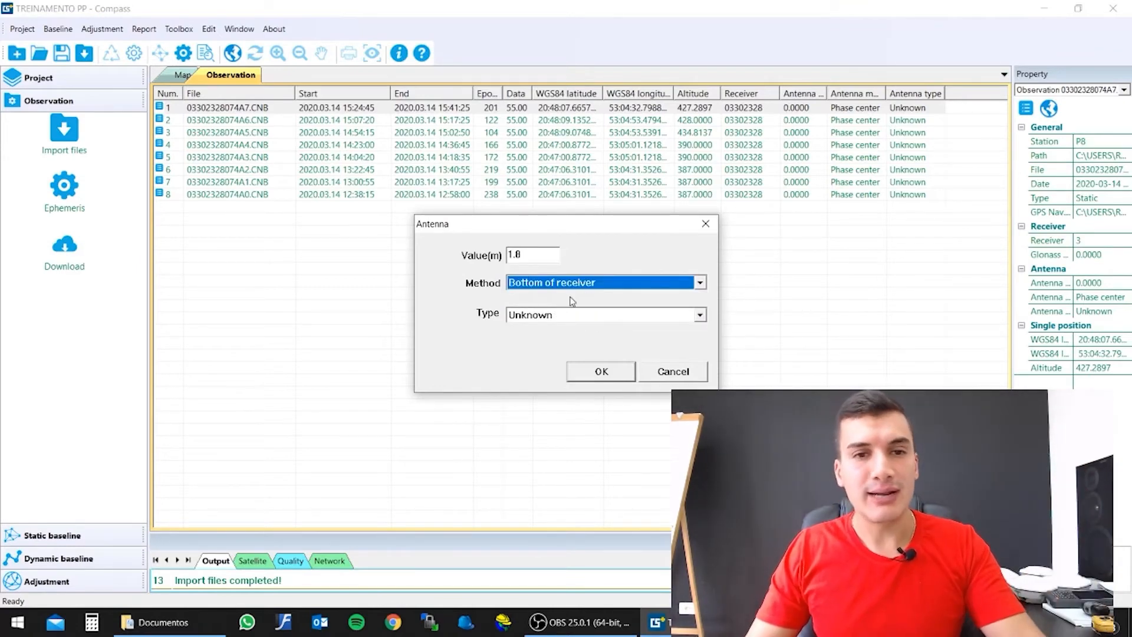
left_click(557, 316)
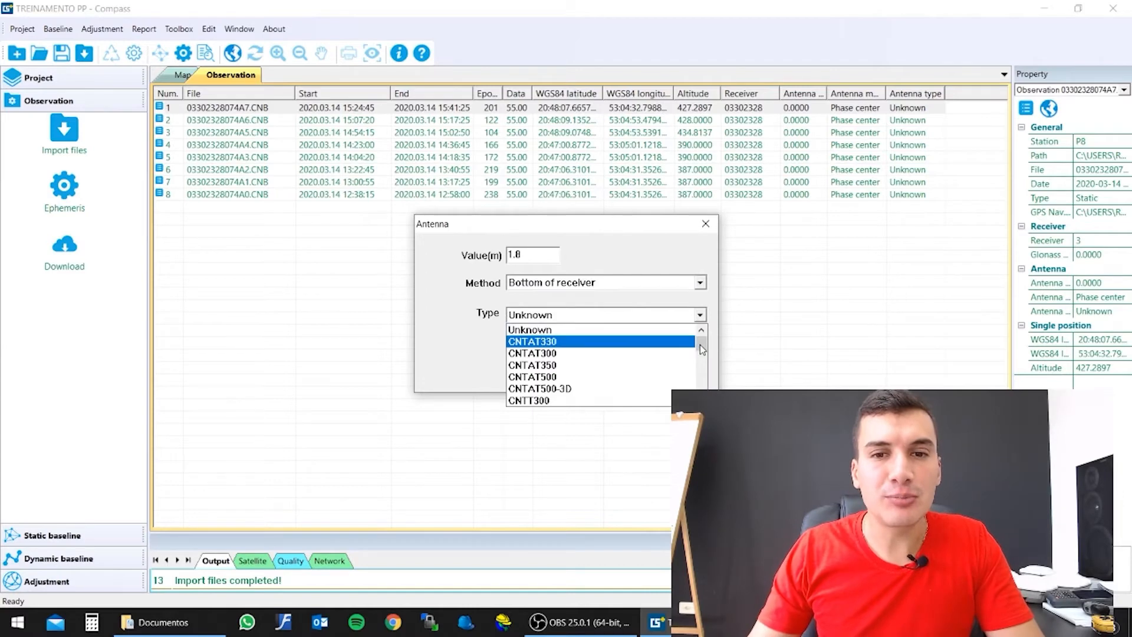
left_click_drag(705, 348, 702, 384)
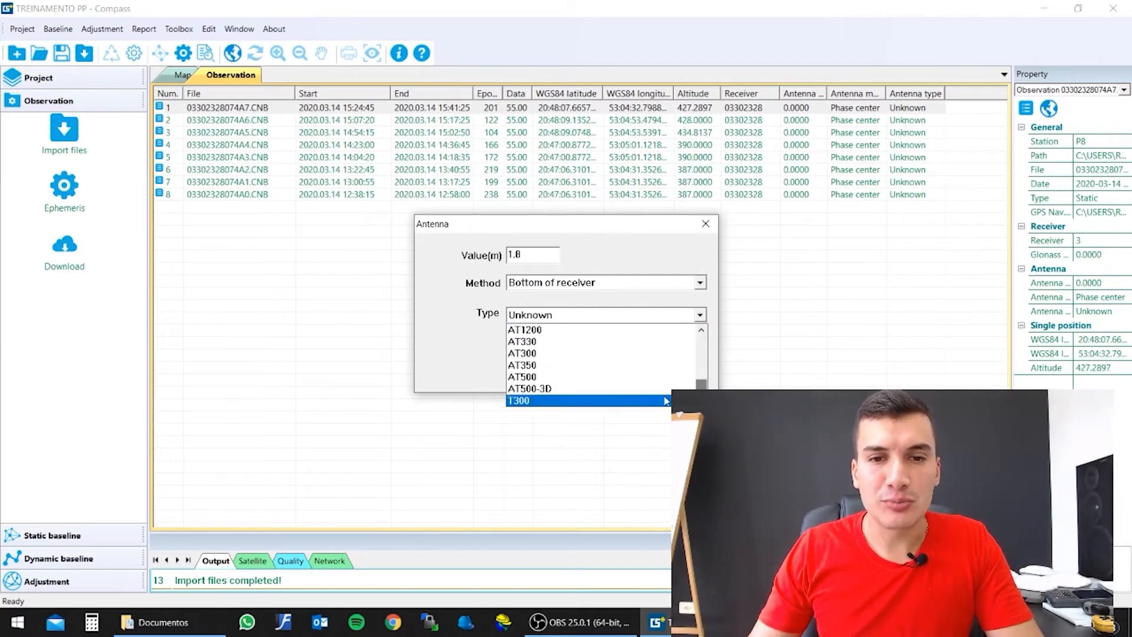
left_click(551, 401)
left_click(600, 373)
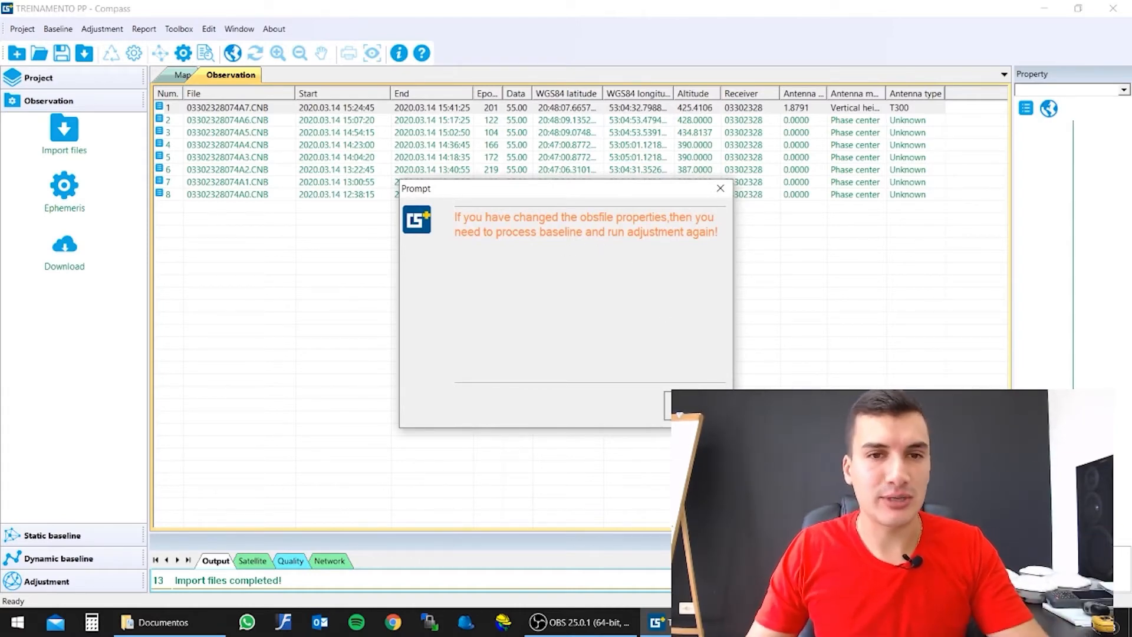
left_click(695, 406)
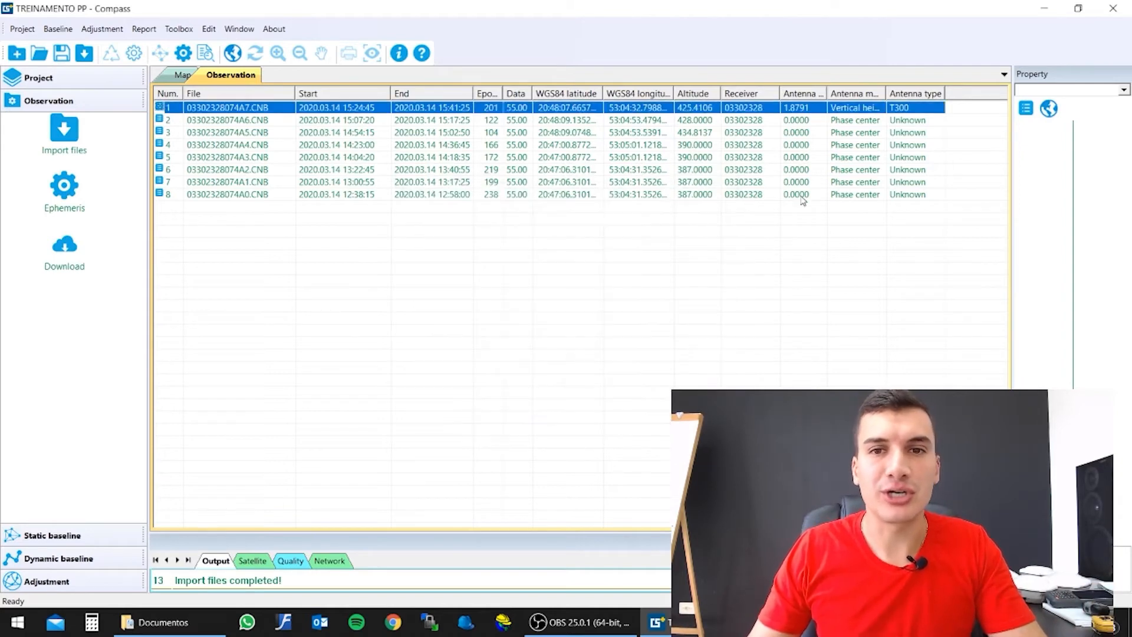
Step: Compare the antenna values of the first two observations and fit the Antenna method column to its contents
left_click(807, 121)
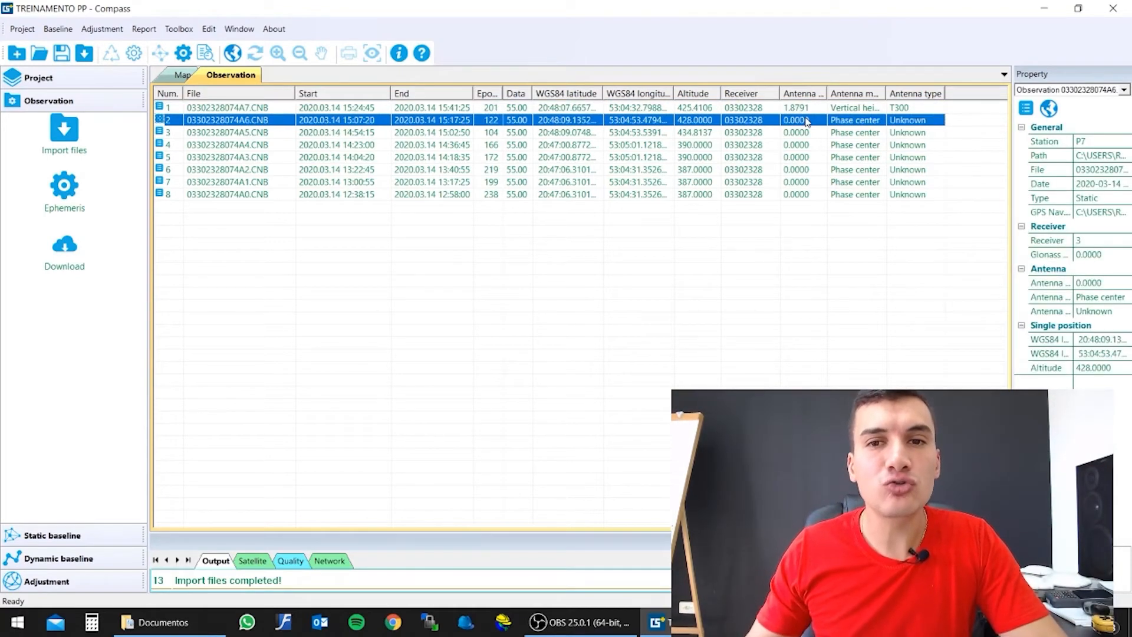
left_click(821, 109)
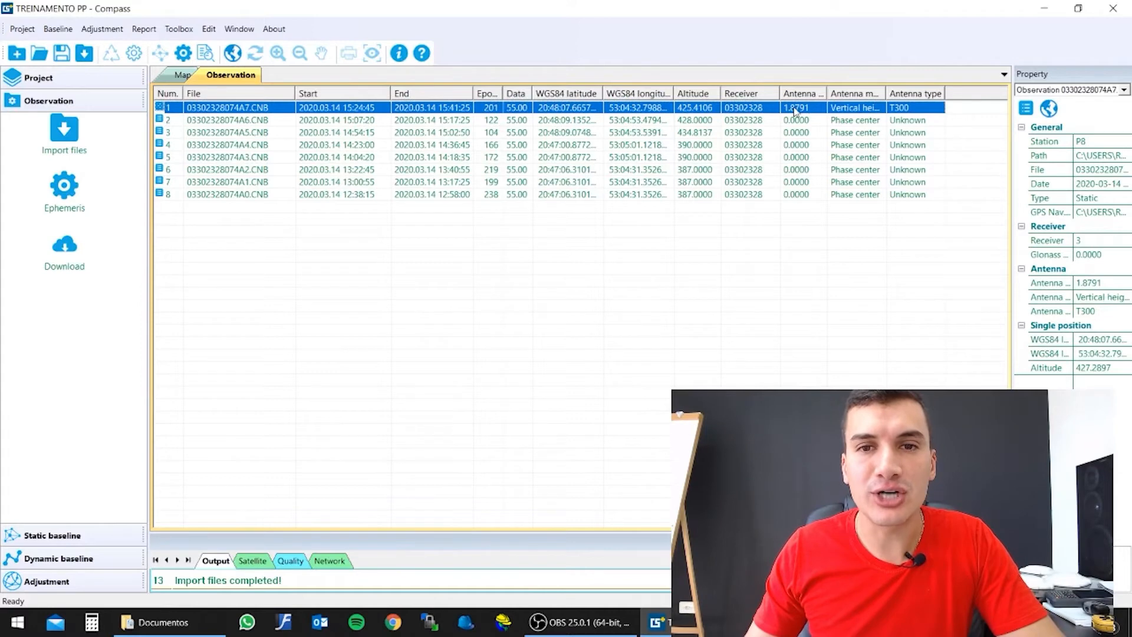
double_click(884, 93)
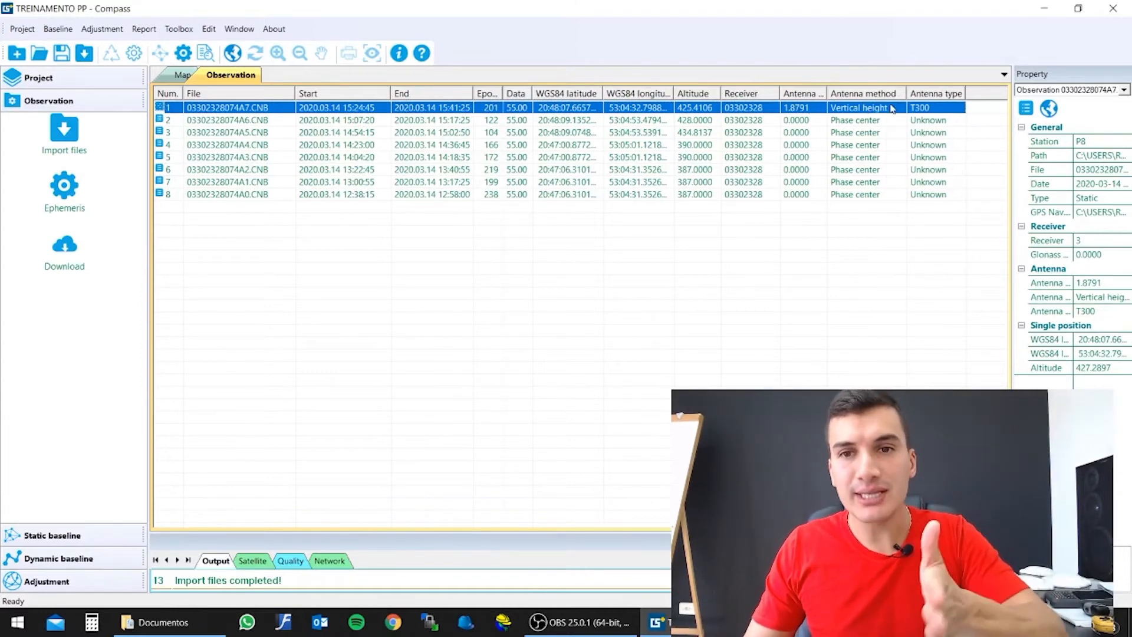
left_click(802, 120)
right_click(801, 121)
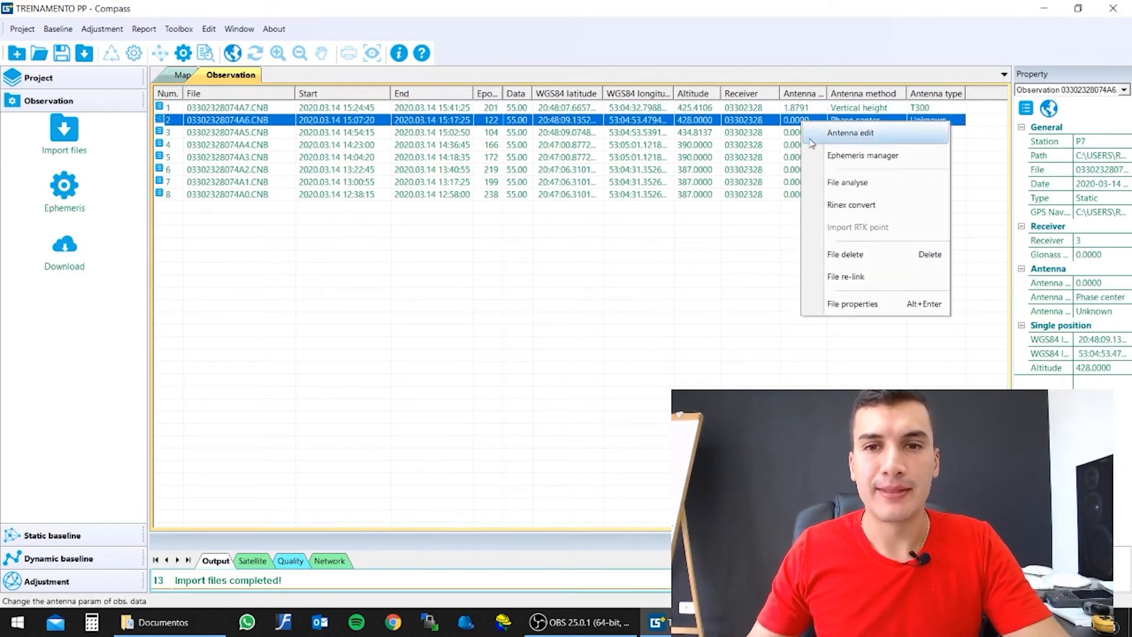
left_click(862, 141)
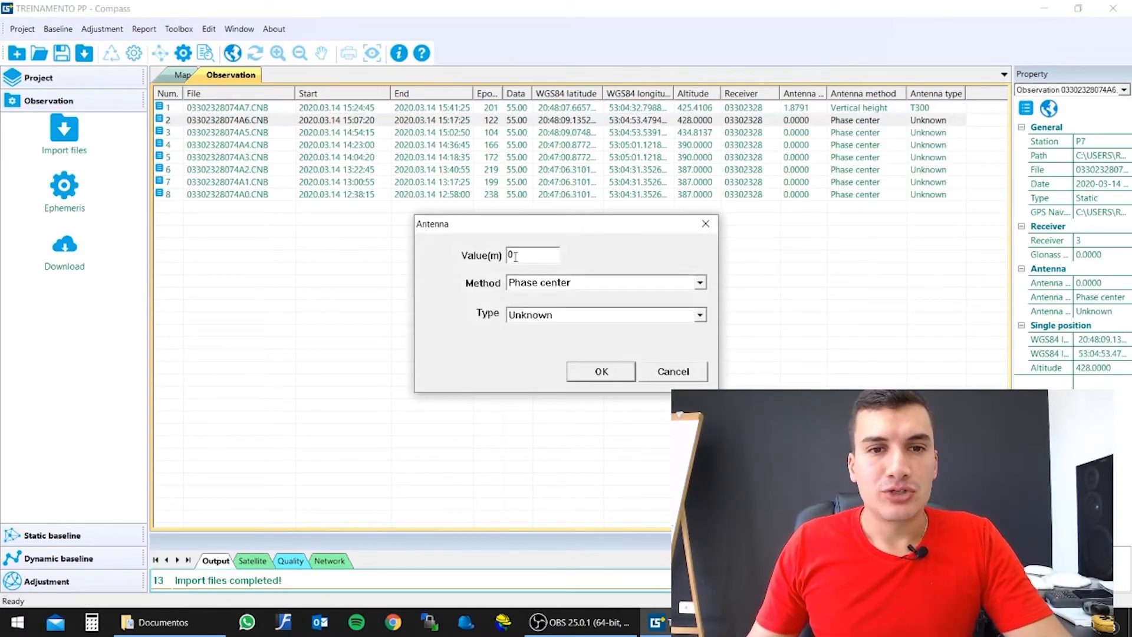
type("1.8")
left_click(549, 282)
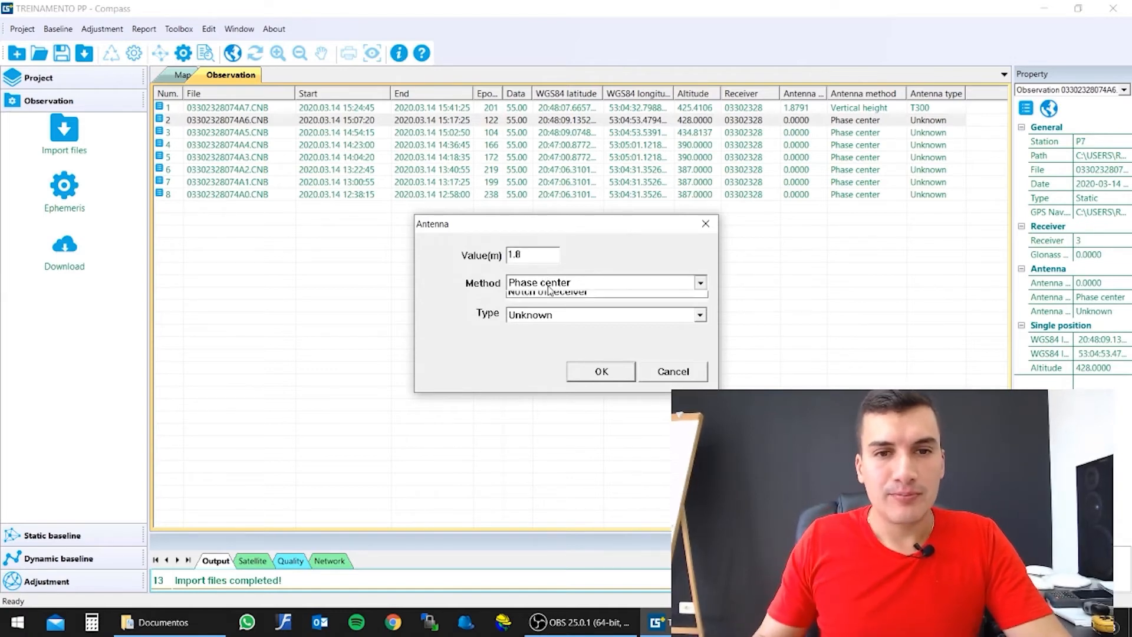
left_click(550, 308)
left_click(610, 315)
scroll(607, 365, "down", 3)
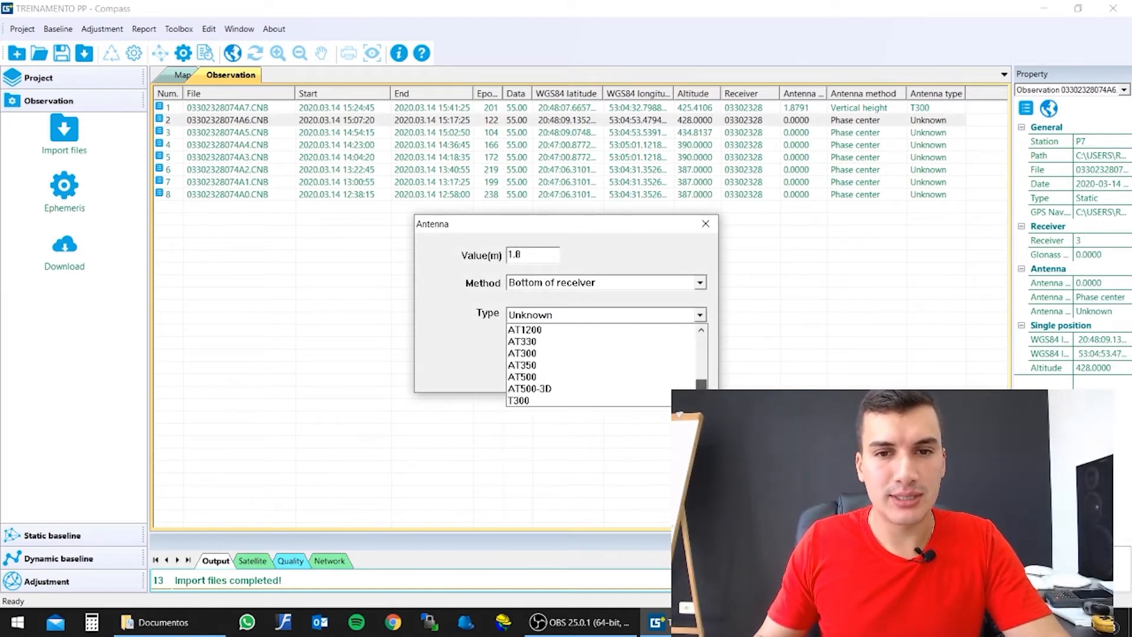
left_click(595, 401)
left_click(670, 371)
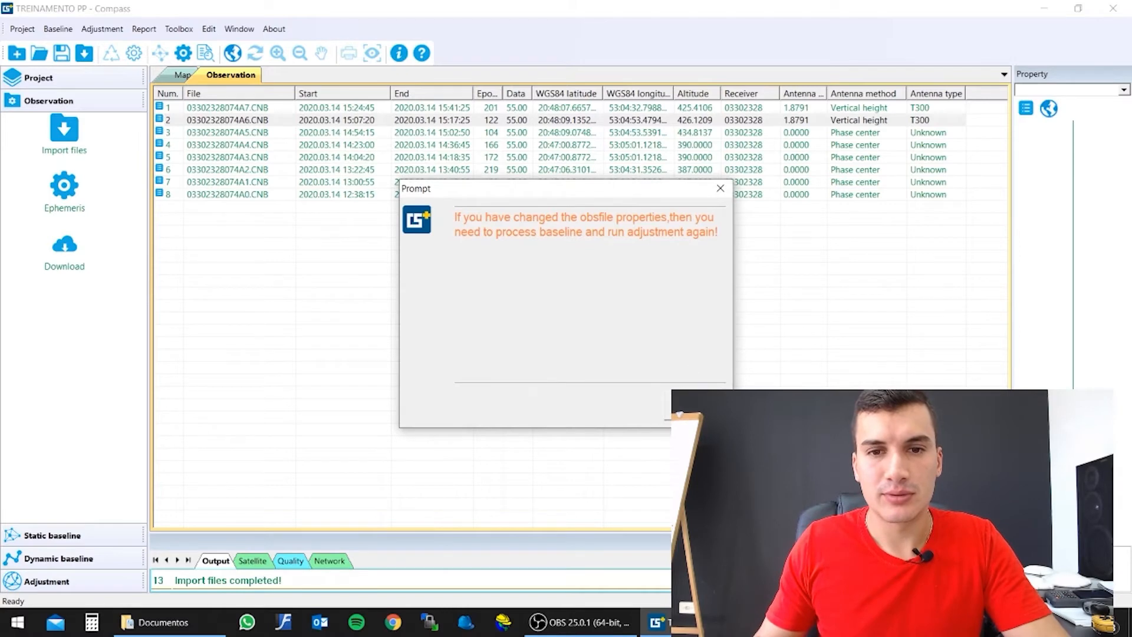
key("Return")
right_click(805, 134)
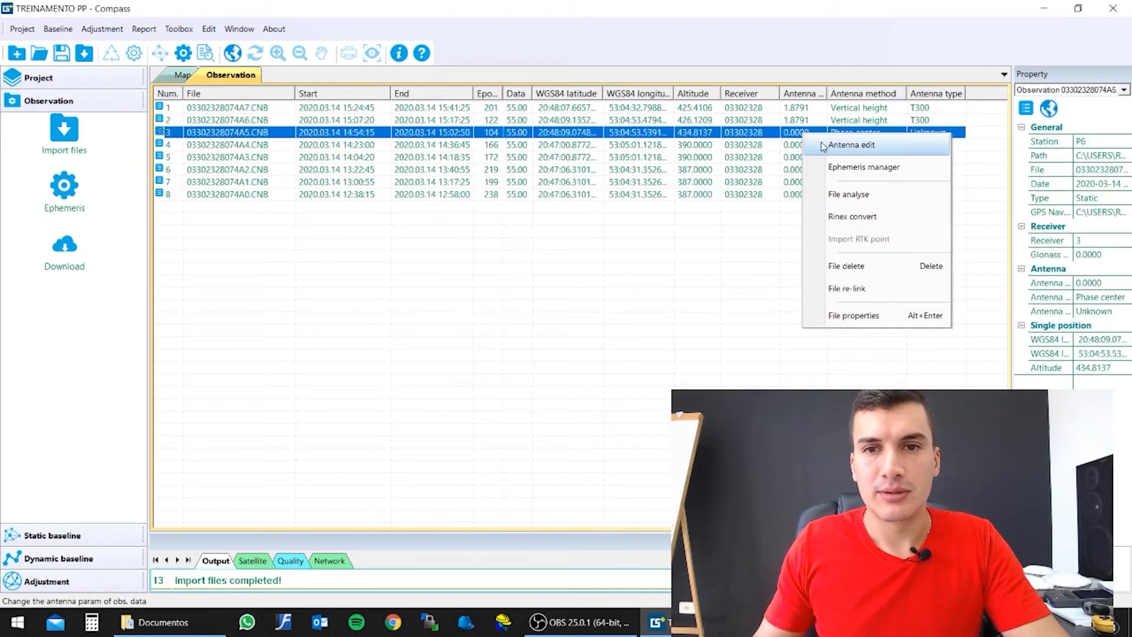
left_click(820, 144)
double_click(511, 255)
type("1.8")
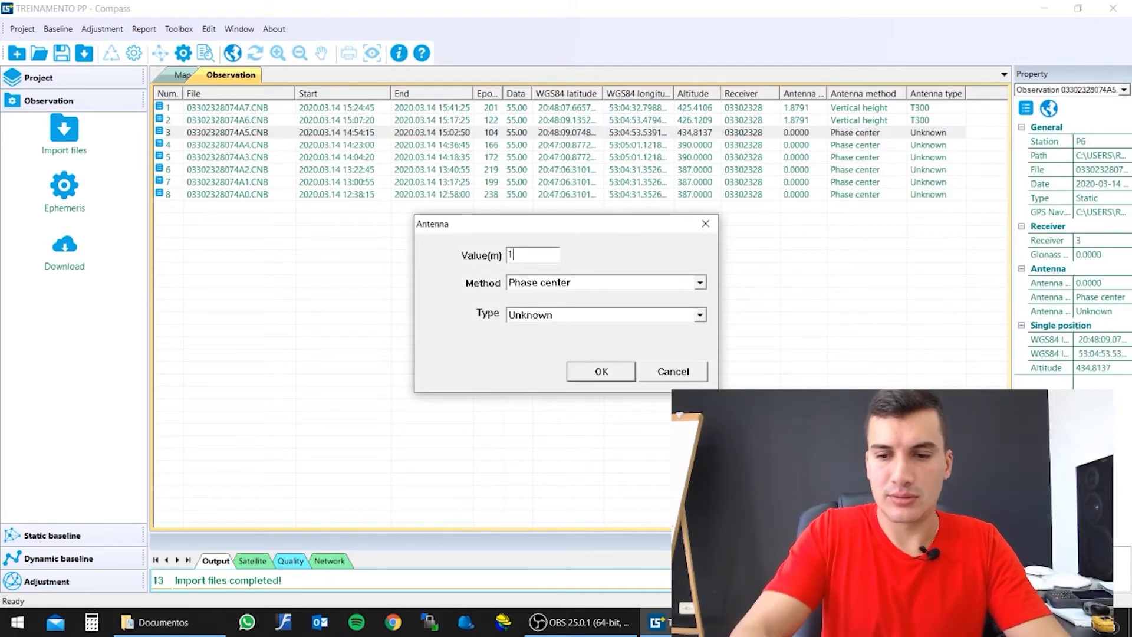
left_click(513, 284)
left_click(530, 307)
left_click(660, 314)
scroll(648, 365, "down", 5)
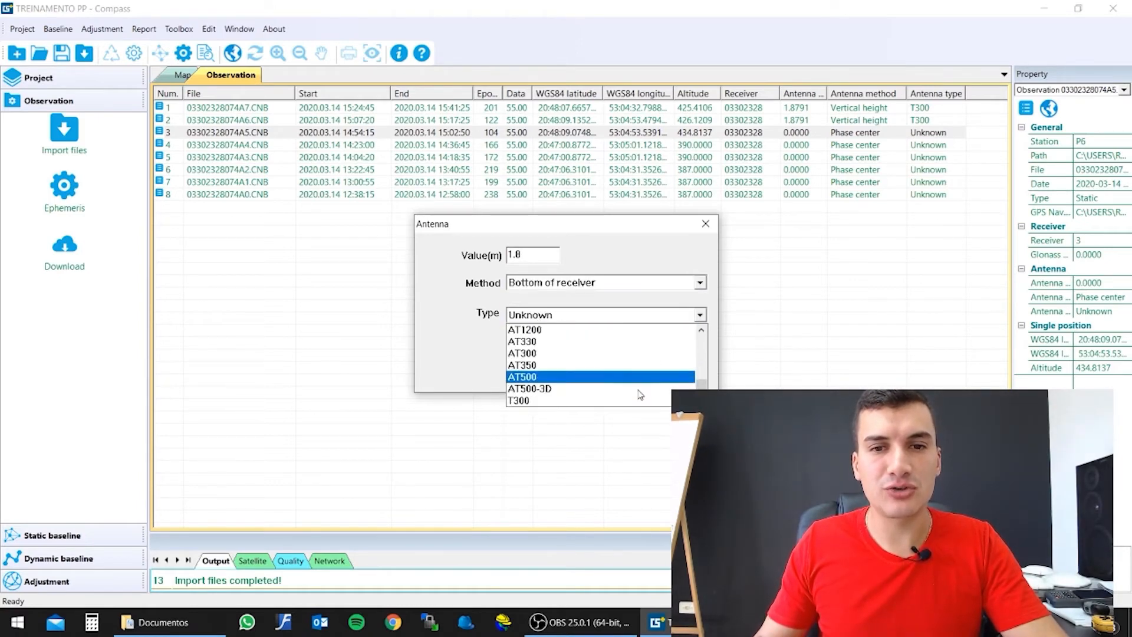
left_click(593, 400)
left_click(601, 370)
left_click(695, 405)
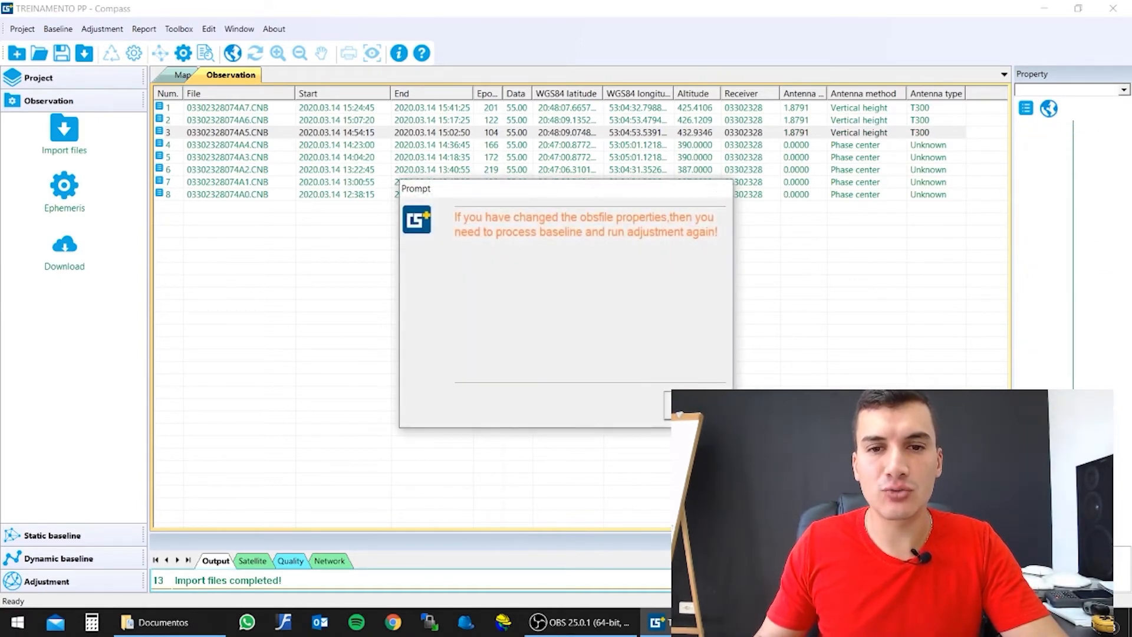
right_click(803, 143)
left_click(851, 153)
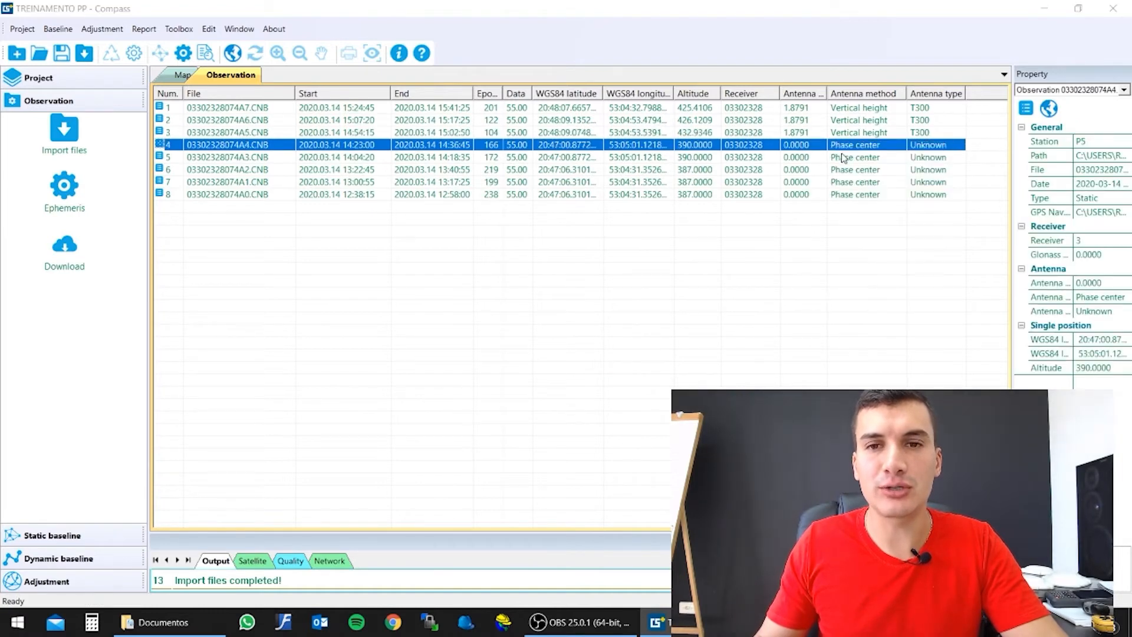
type("1.8")
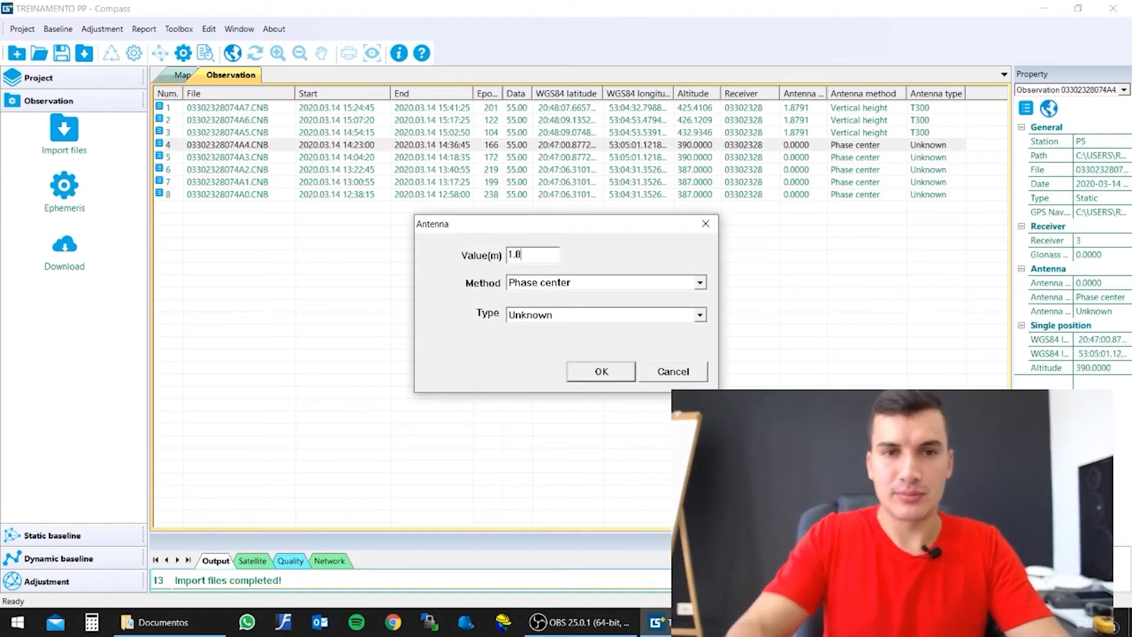
left_click(545, 283)
left_click(545, 296)
left_click(545, 314)
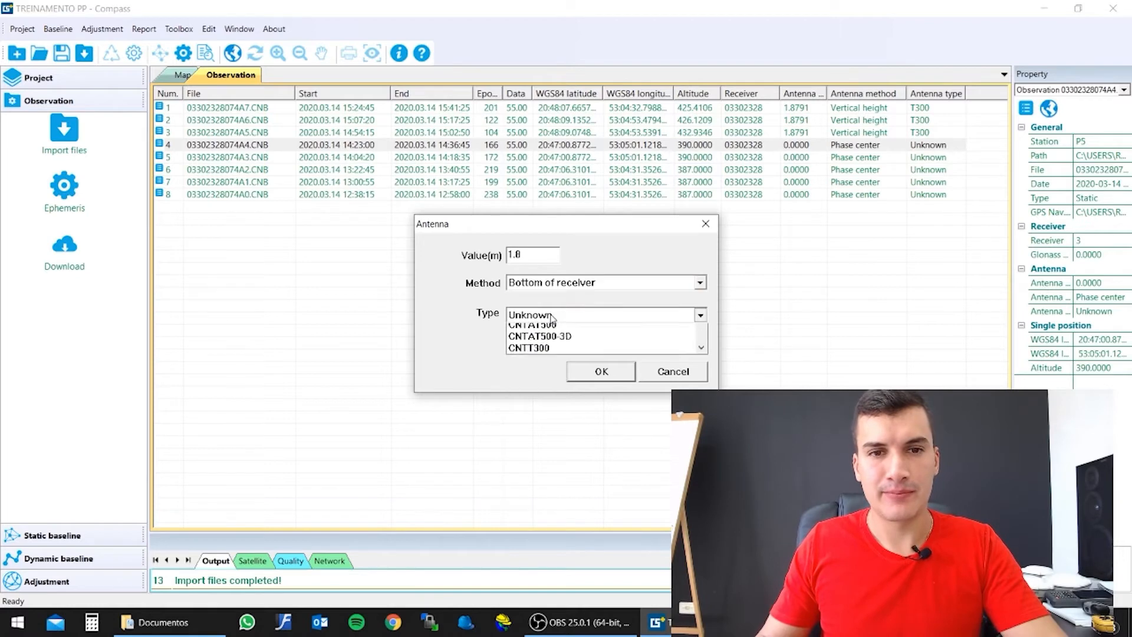
left_click(602, 371)
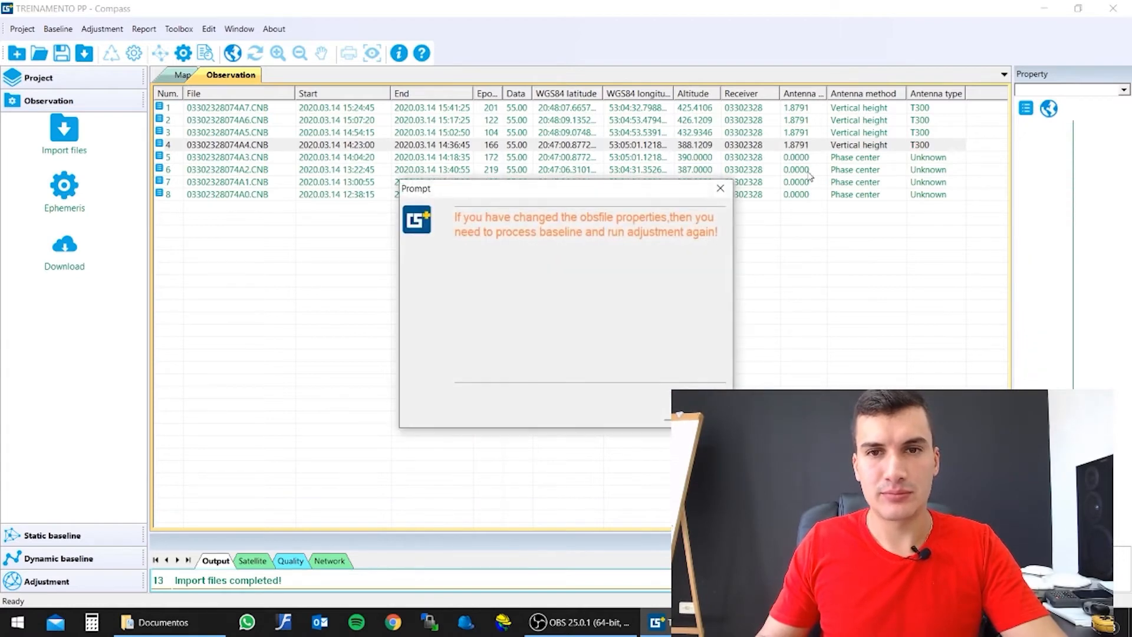
left_click(700, 407)
right_click(790, 159)
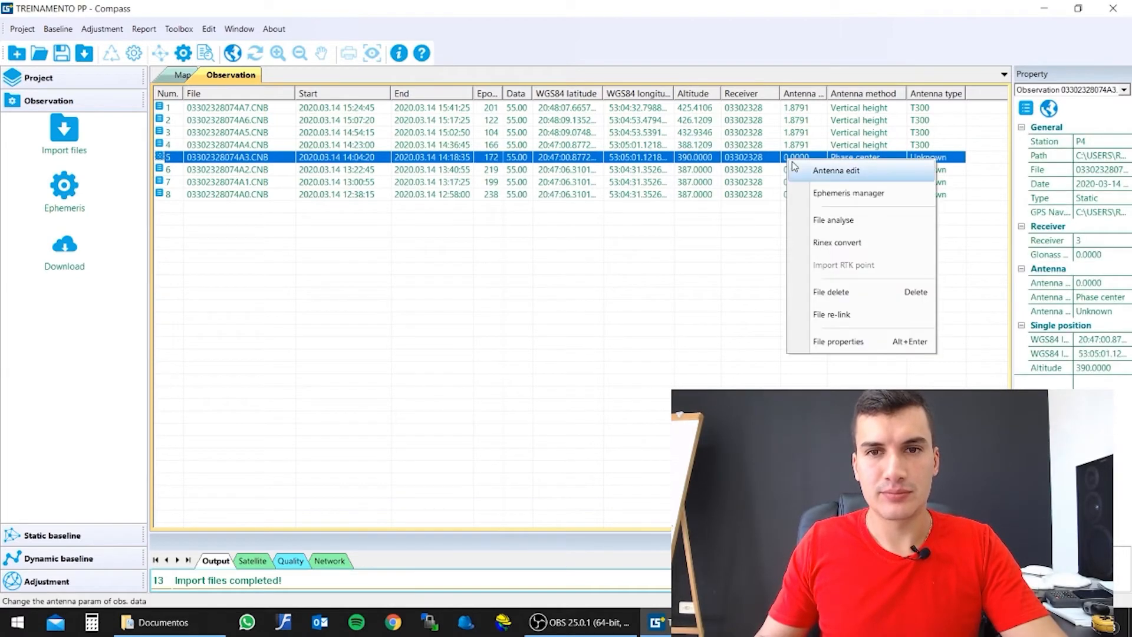
left_click(817, 172)
double_click(530, 255)
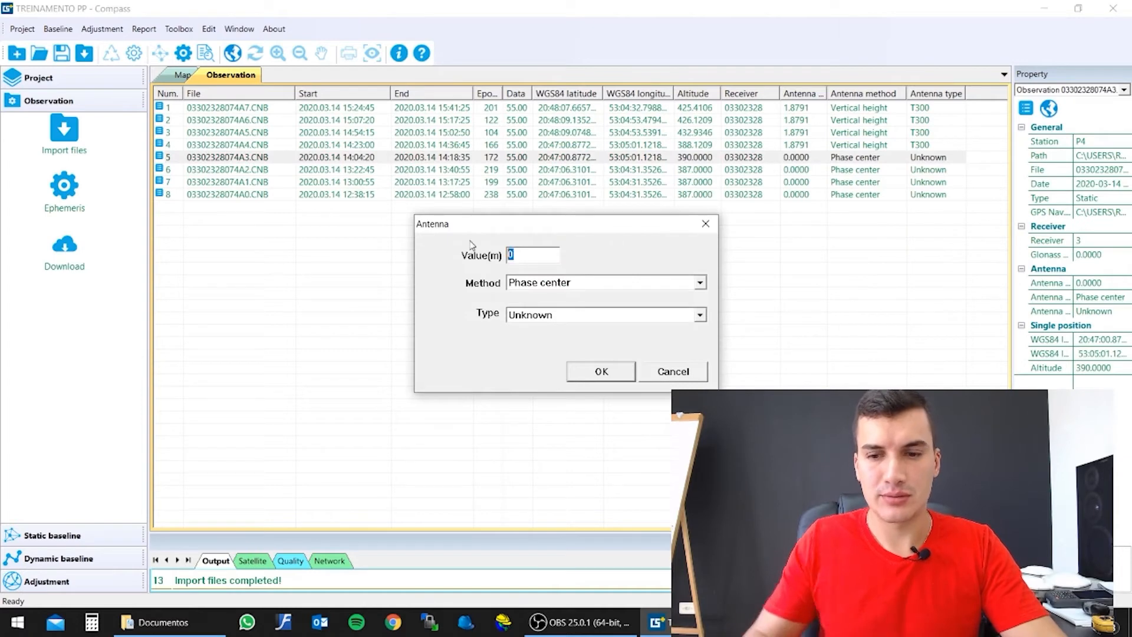
type("1.8")
left_click(540, 283)
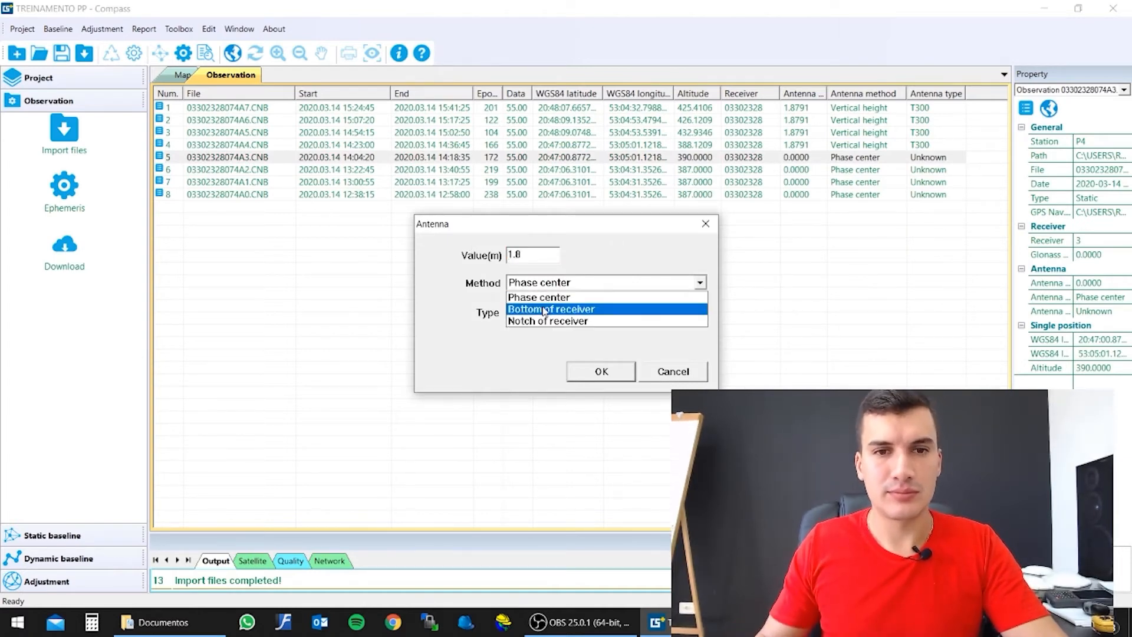
left_click(551, 307)
left_click(601, 314)
scroll(548, 365, "down", 5)
left_click(547, 400)
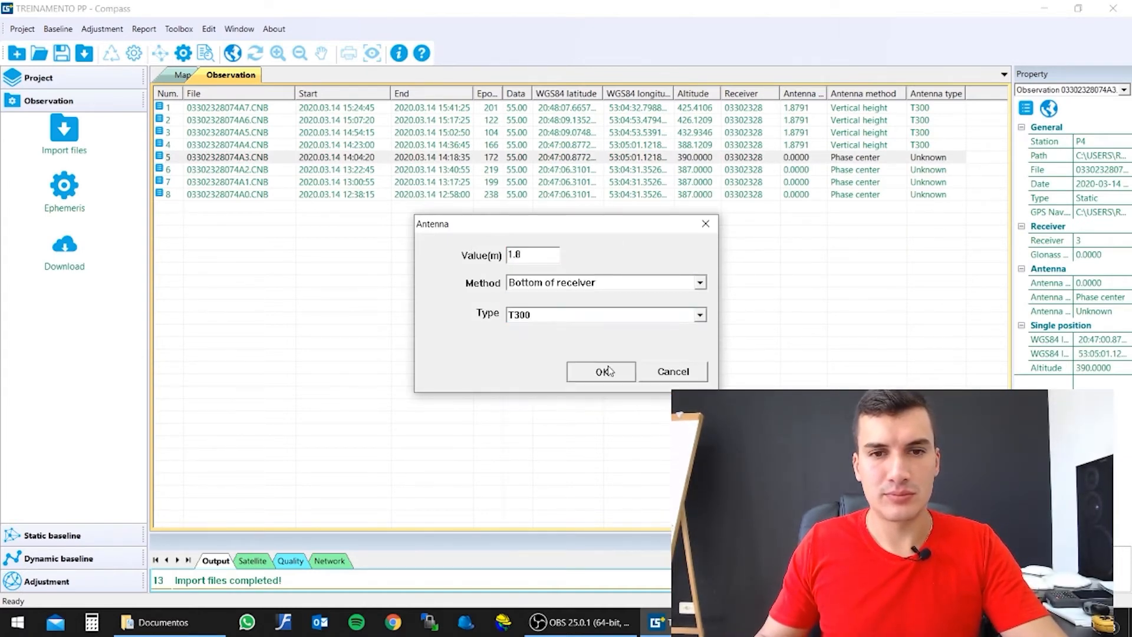
left_click(603, 371)
left_click(695, 408)
right_click(794, 170)
left_click(808, 182)
double_click(511, 254)
type("1.8")
left_click(519, 282)
left_click(527, 308)
left_click(526, 316)
scroll(526, 320, "down", 5)
left_click(539, 400)
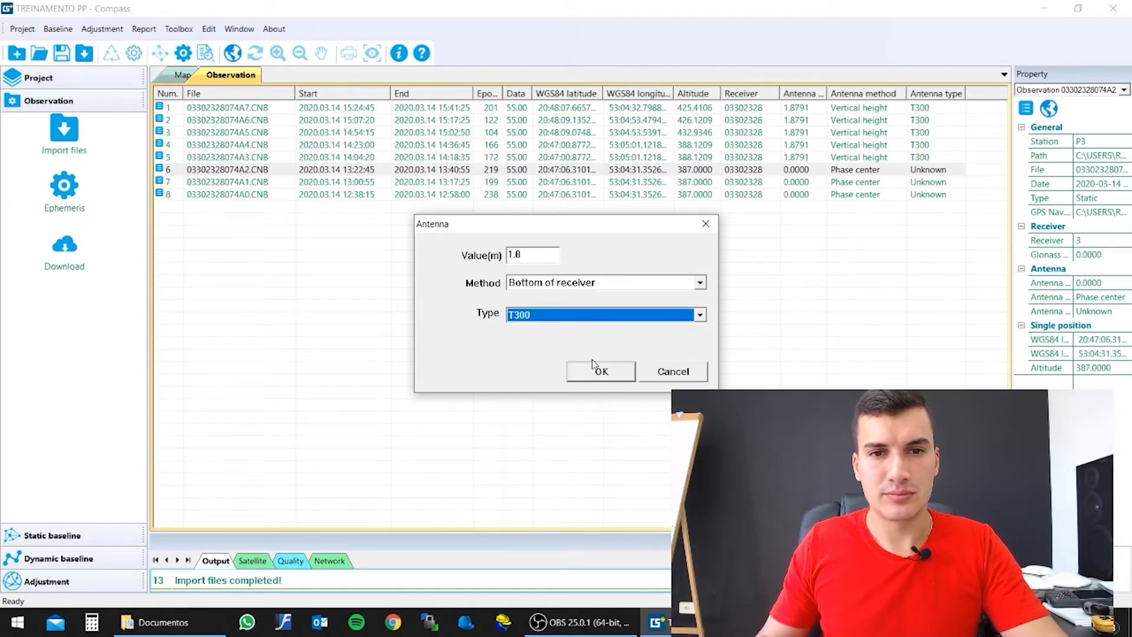
left_click(597, 369)
left_click(698, 387)
left_click(767, 182)
right_click(766, 183)
left_click(789, 195)
double_click(518, 254)
type("1.8")
left_click(560, 282)
left_click(543, 308)
left_click(557, 314)
scroll(551, 372, "down", 3)
left_click(530, 397)
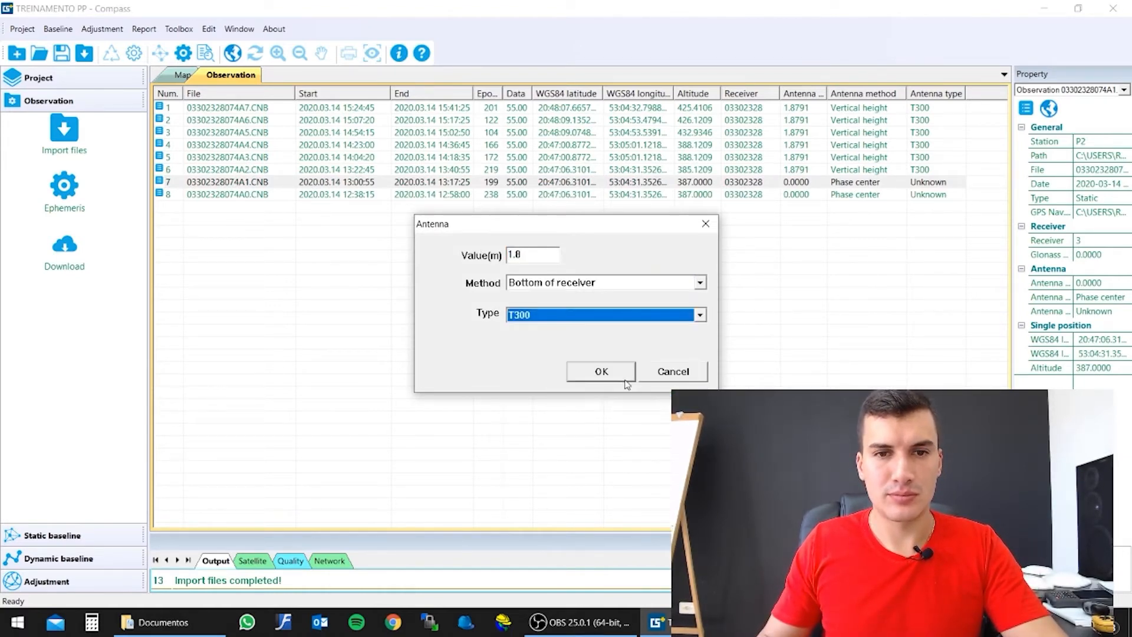
left_click(598, 371)
left_click(695, 410)
right_click(772, 196)
left_click(786, 203)
double_click(509, 255)
type("1.8")
left_click(521, 283)
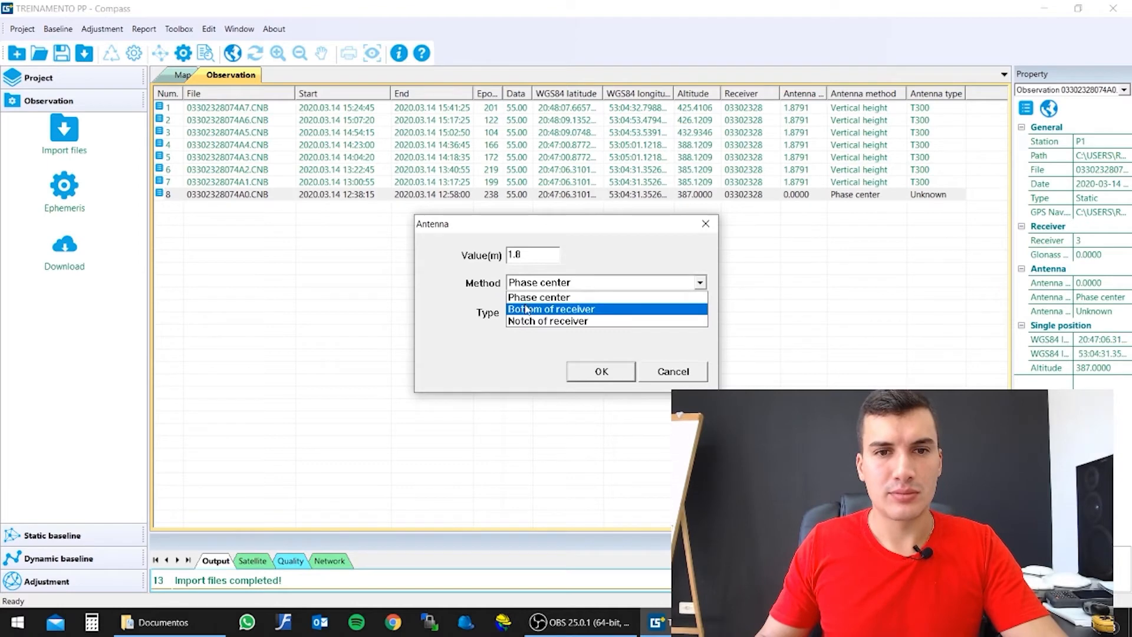
left_click(527, 309)
left_click(527, 314)
scroll(538, 353, "down", 10)
left_click(534, 400)
left_click(599, 371)
left_click(695, 406)
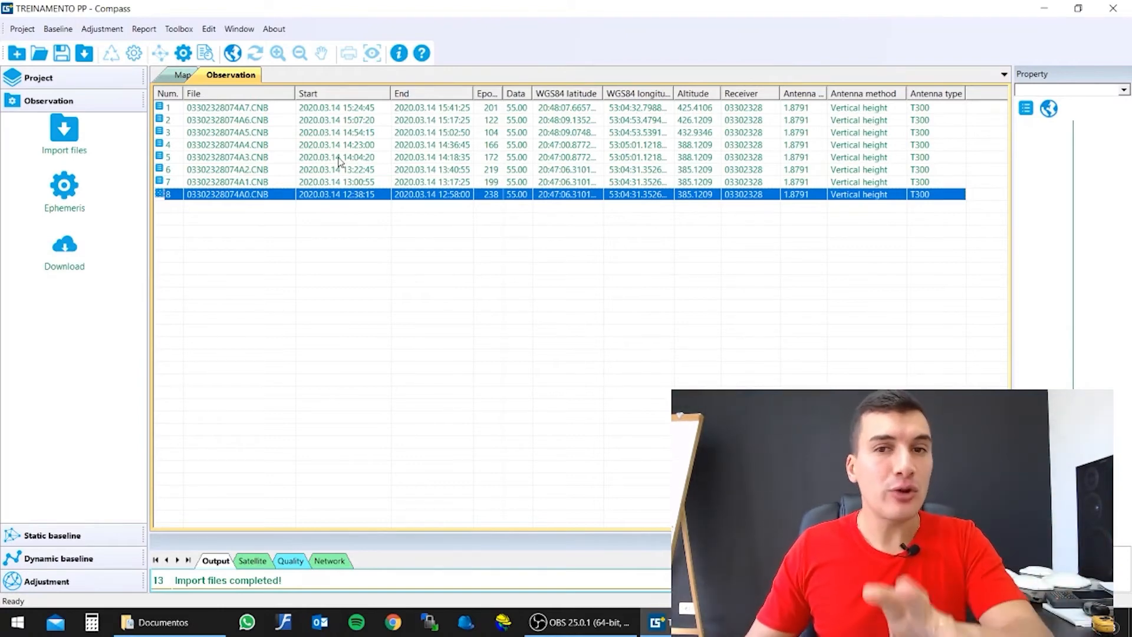
left_click(537, 204)
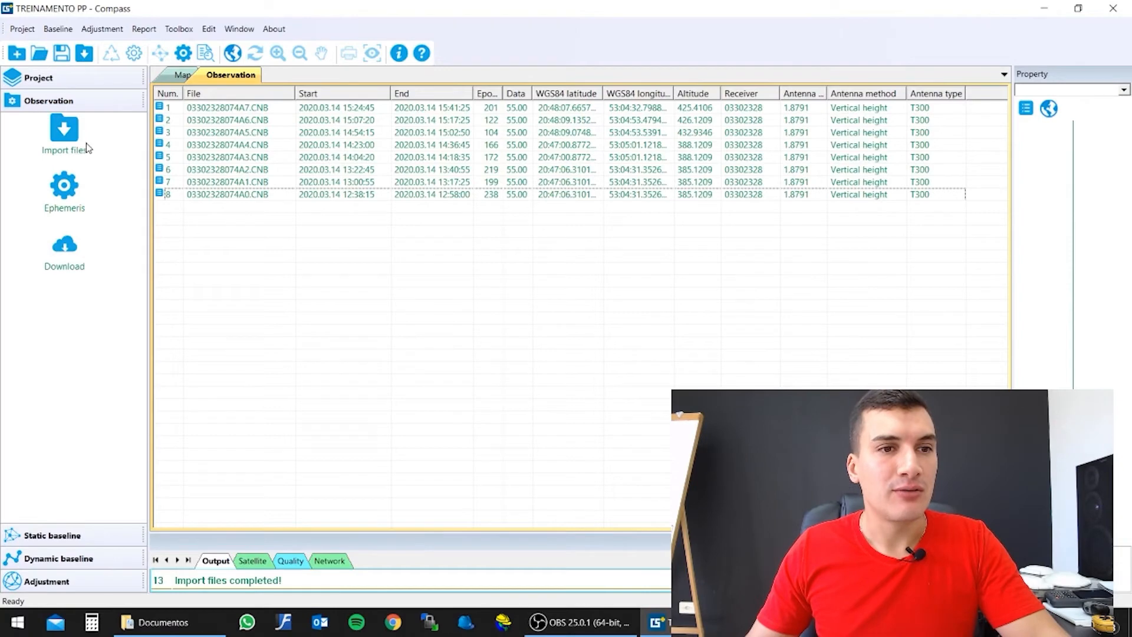
left_click(84, 54)
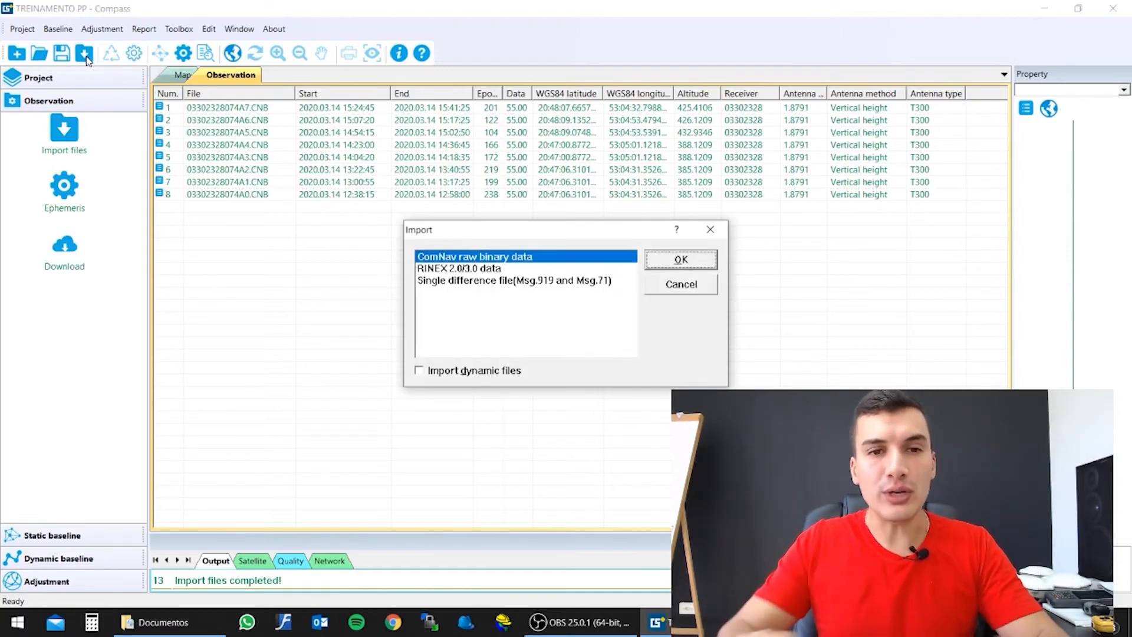
left_click(672, 260)
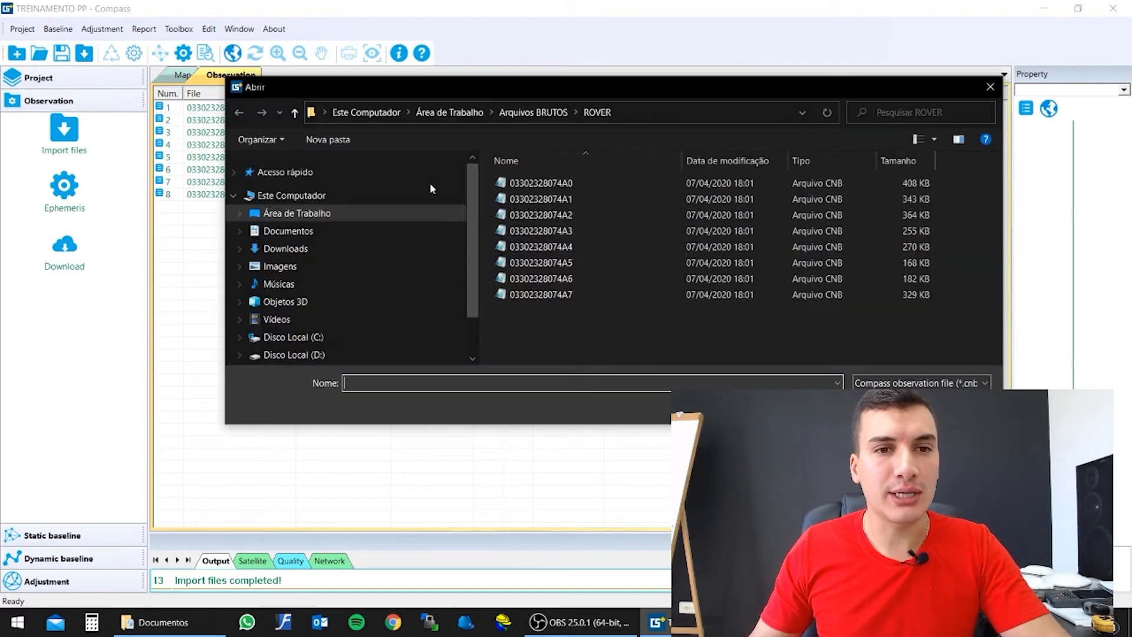
left_click(530, 113)
double_click(525, 186)
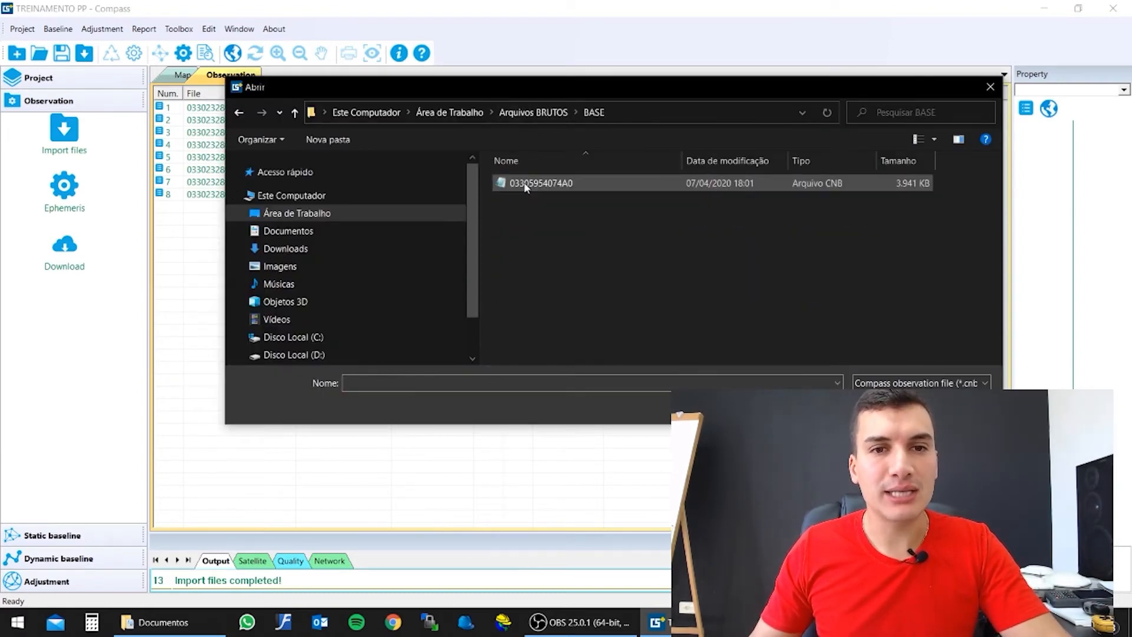
left_click(522, 181)
left_click(886, 407)
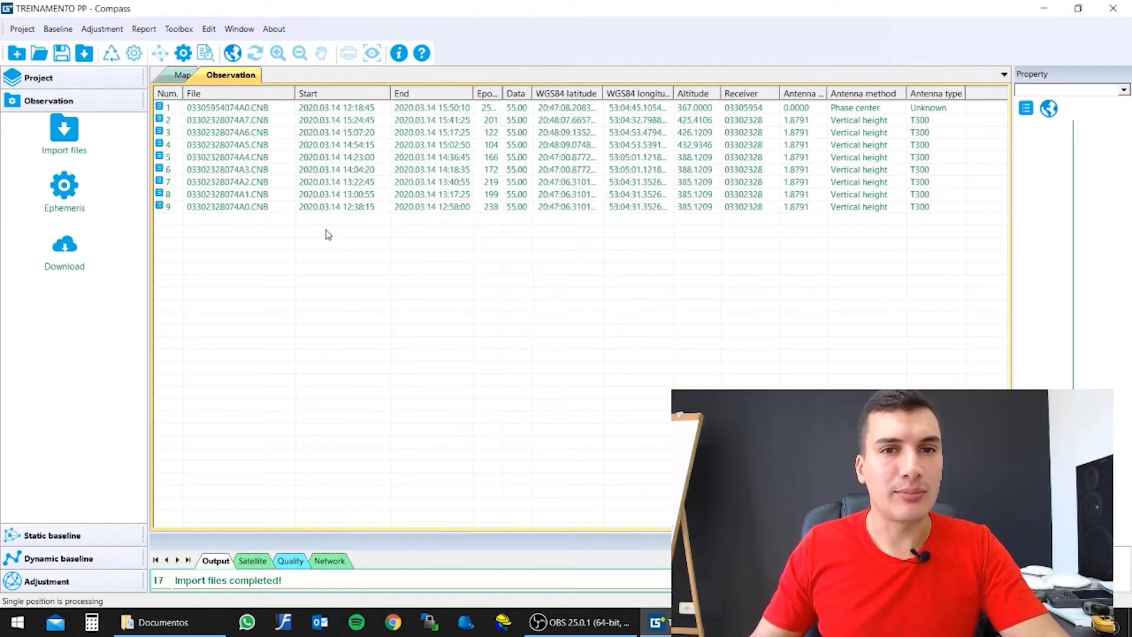
left_click(799, 107)
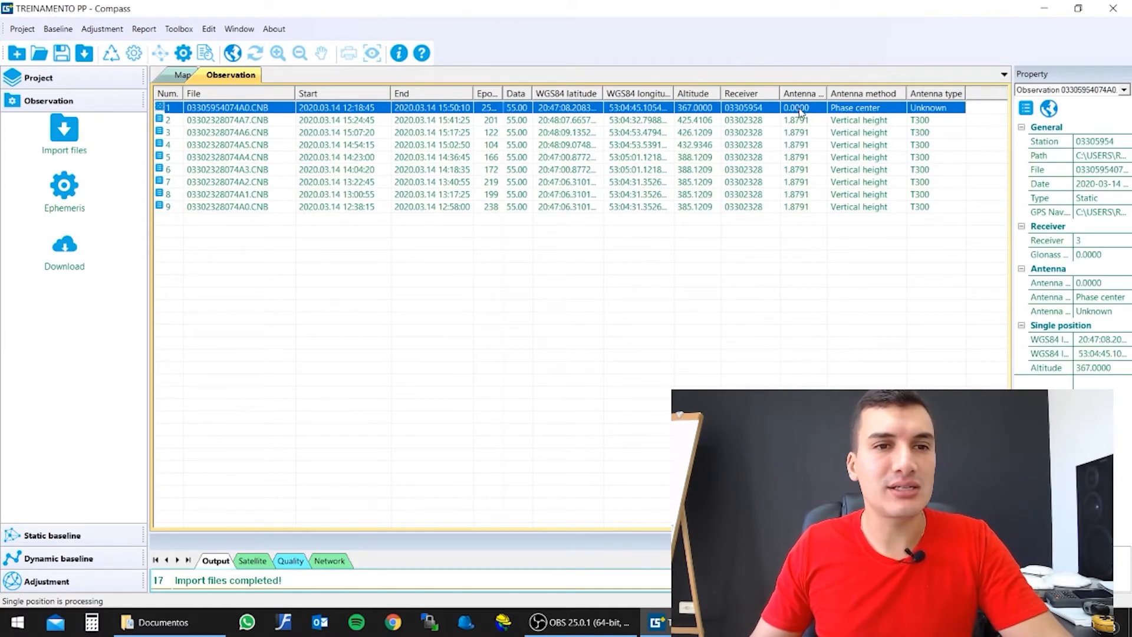
left_click(1056, 145)
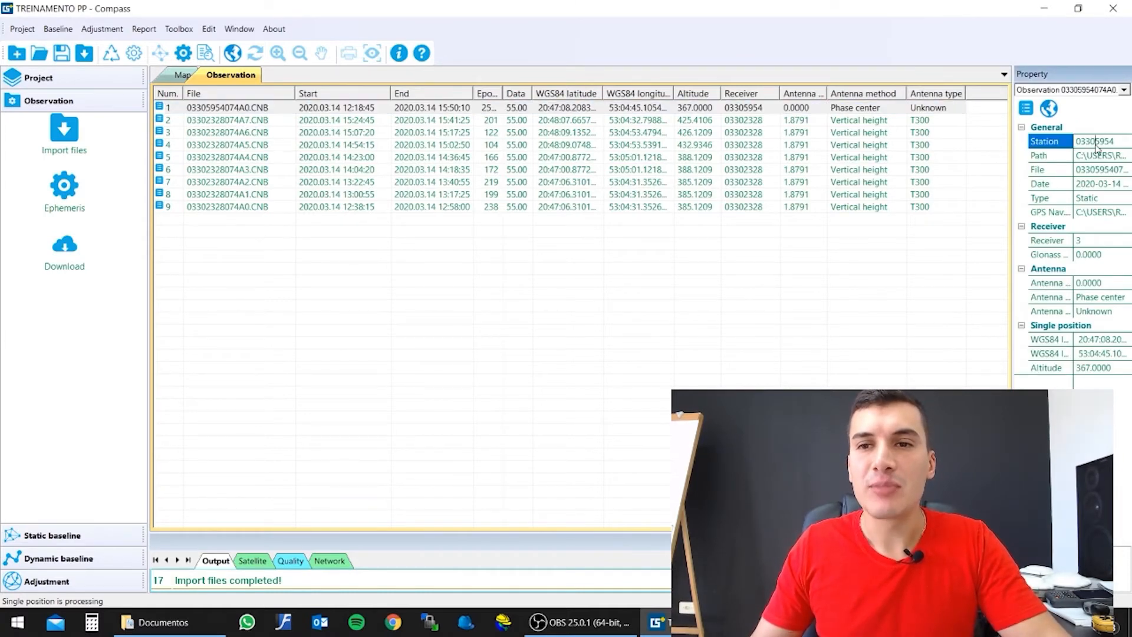
left_click(1073, 143)
key("BackSpace")
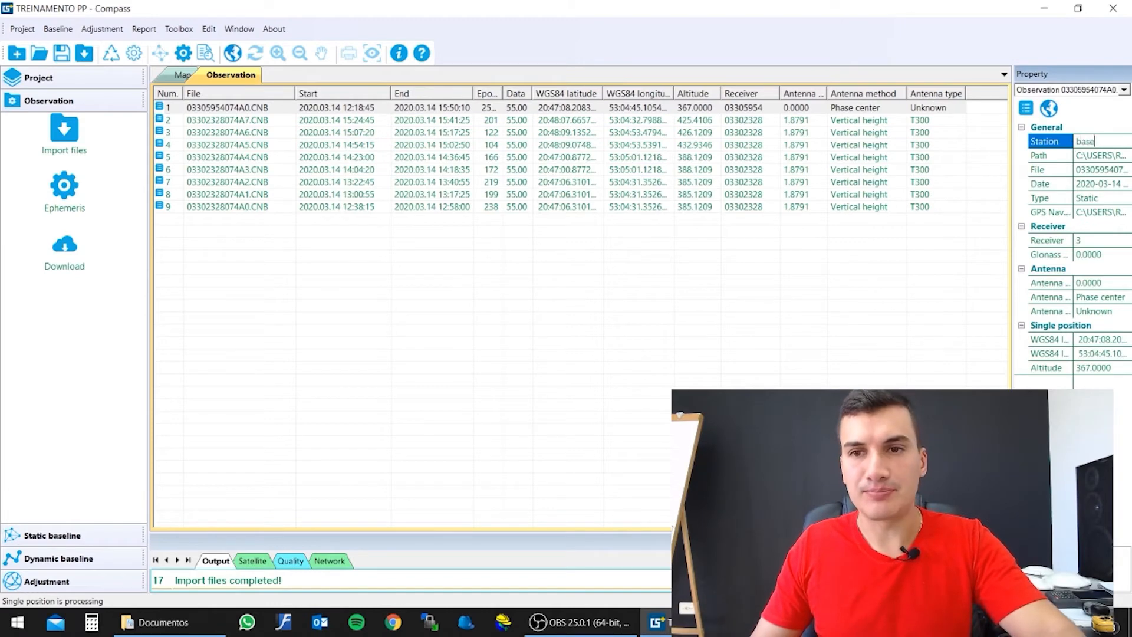
type("BASE")
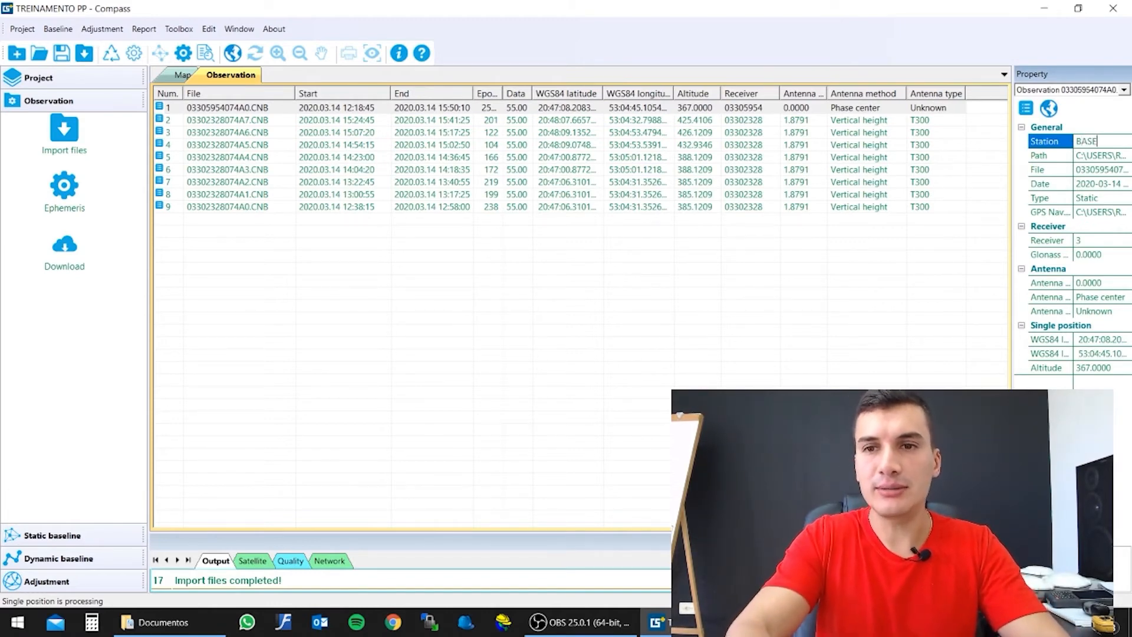
key("Return")
Step: Set the antenna of the BASE observation to 1.57 m, method Notch of receiver and type T300
left_click(818, 112)
right_click(823, 116)
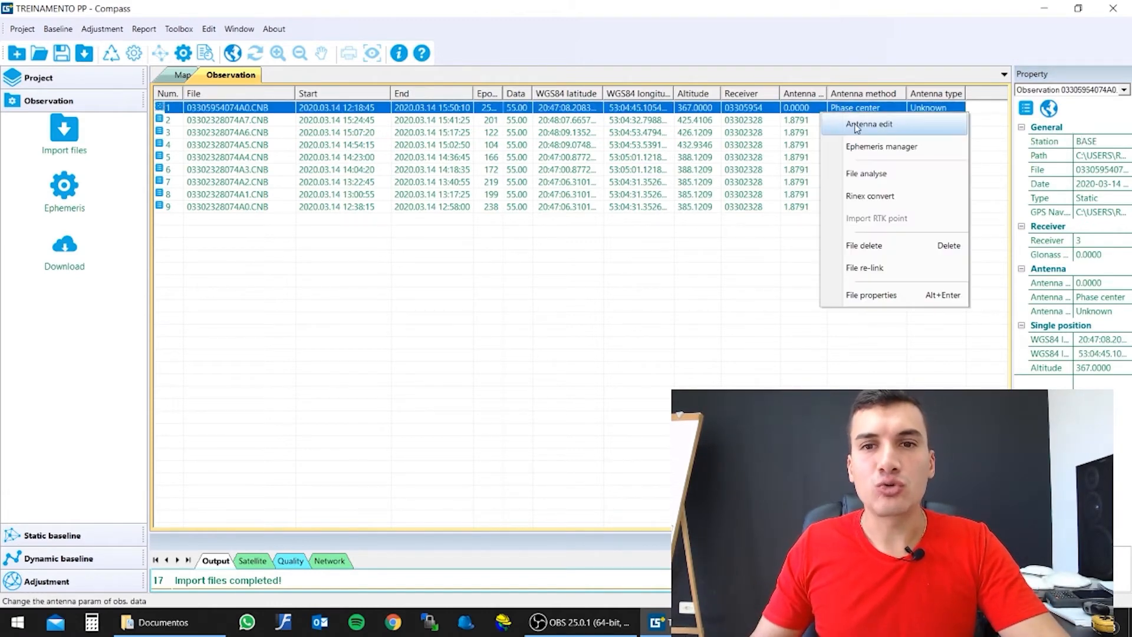
left_click(860, 125)
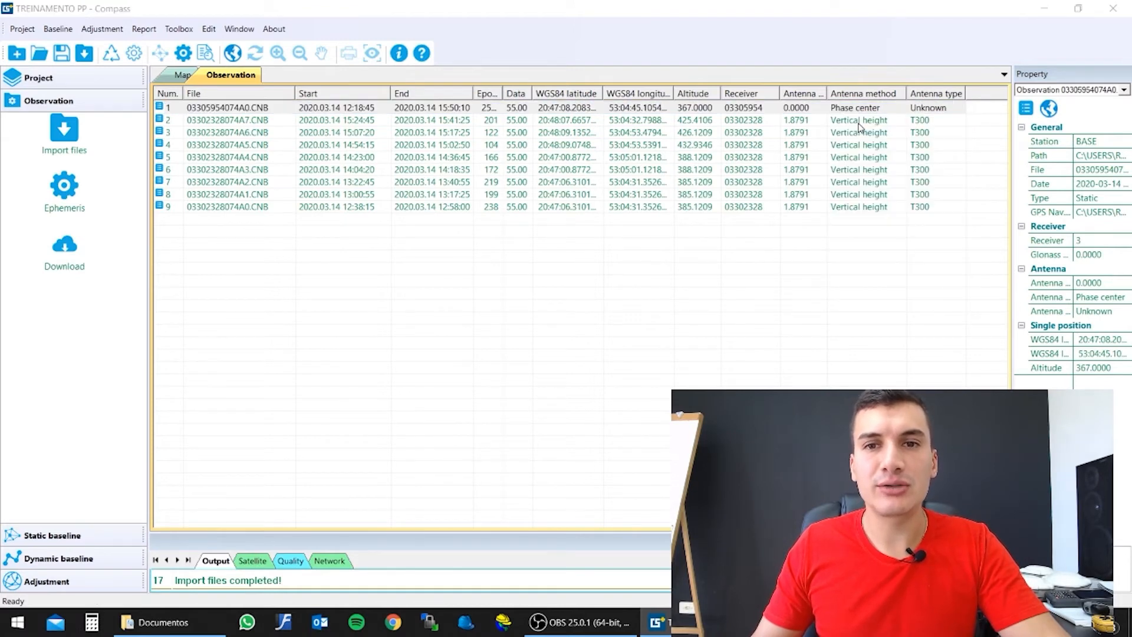
type("1.57")
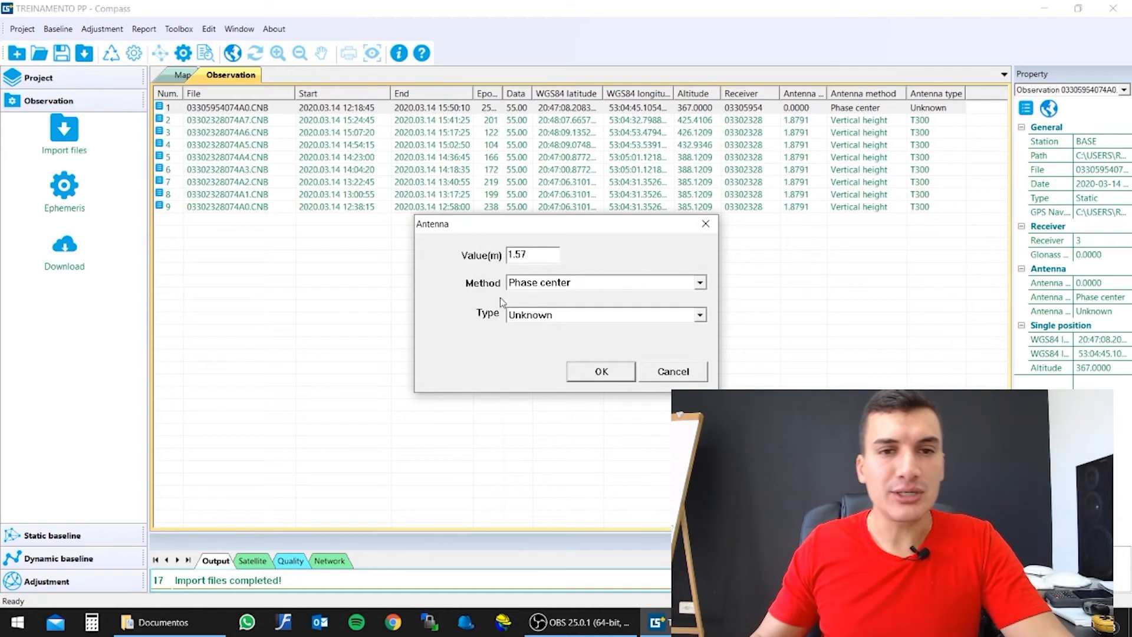
left_click(552, 284)
left_click(543, 322)
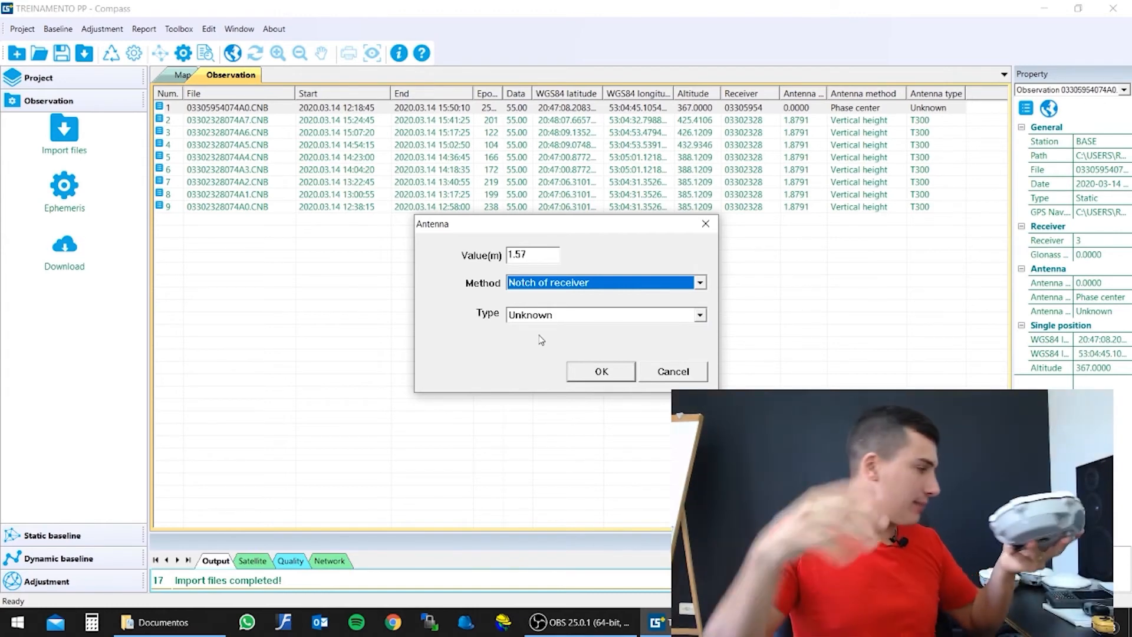
left_click(543, 324)
scroll(569, 374, "down", 5)
left_click(550, 404)
left_click(592, 375)
left_click(695, 408)
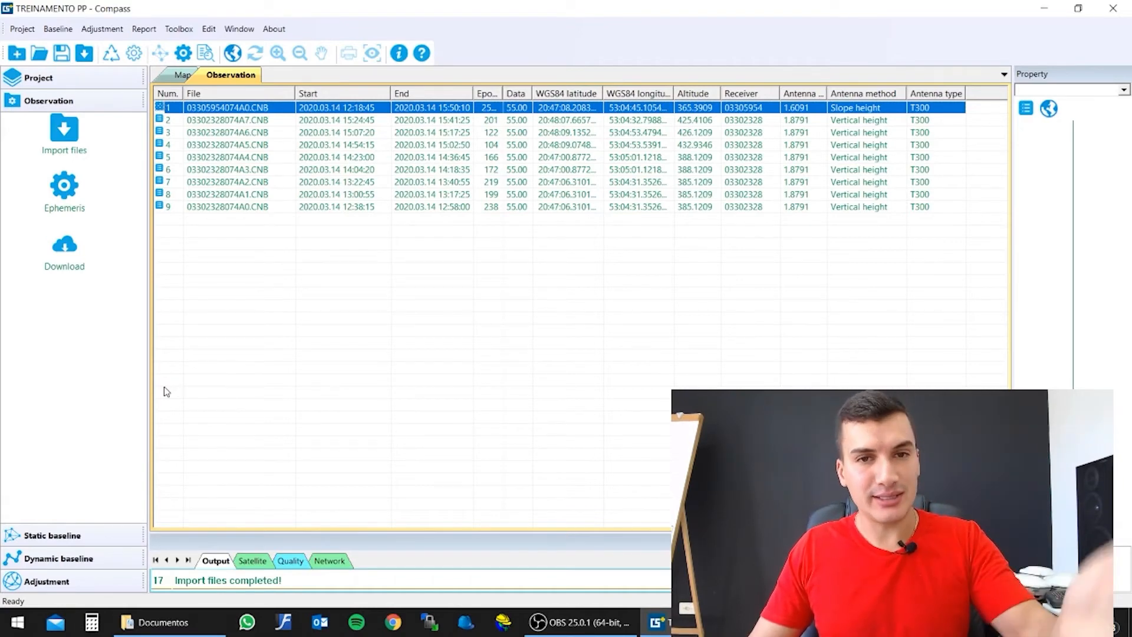
Step: Switch to the static baseline tools, display the project map and select station BASE
left_click(56, 538)
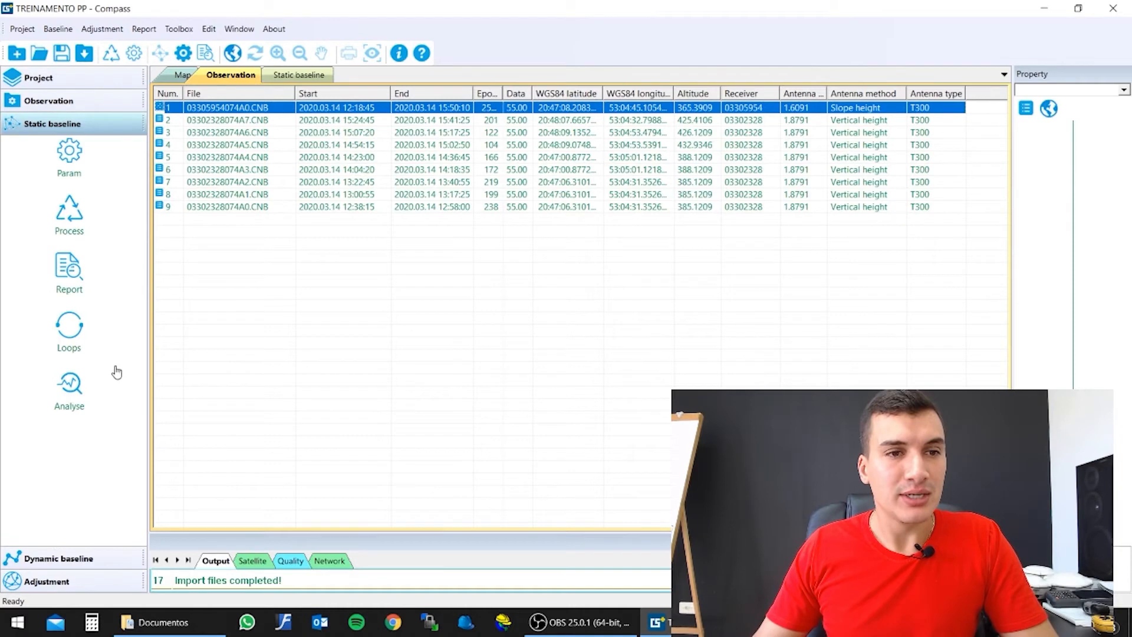
left_click(185, 79)
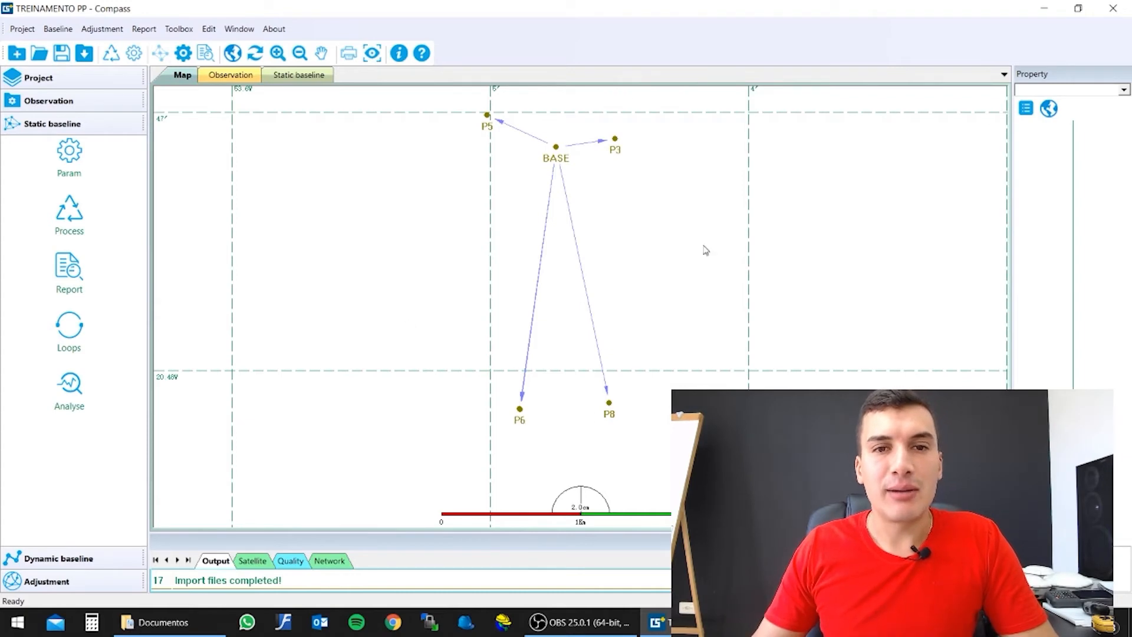
left_click(556, 147)
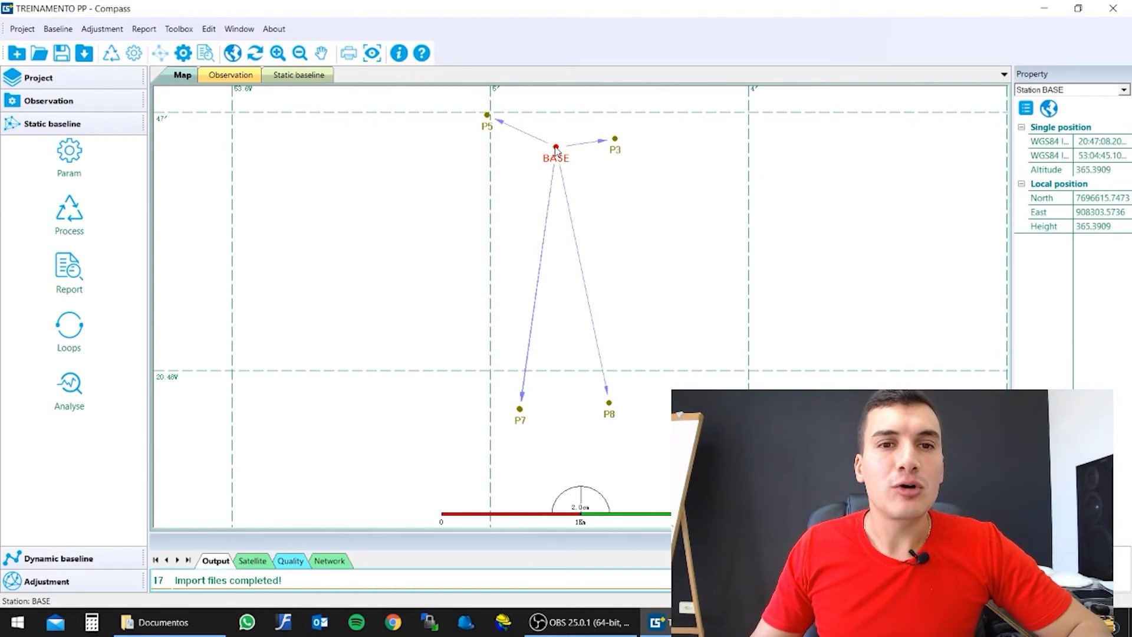
right_click(557, 152)
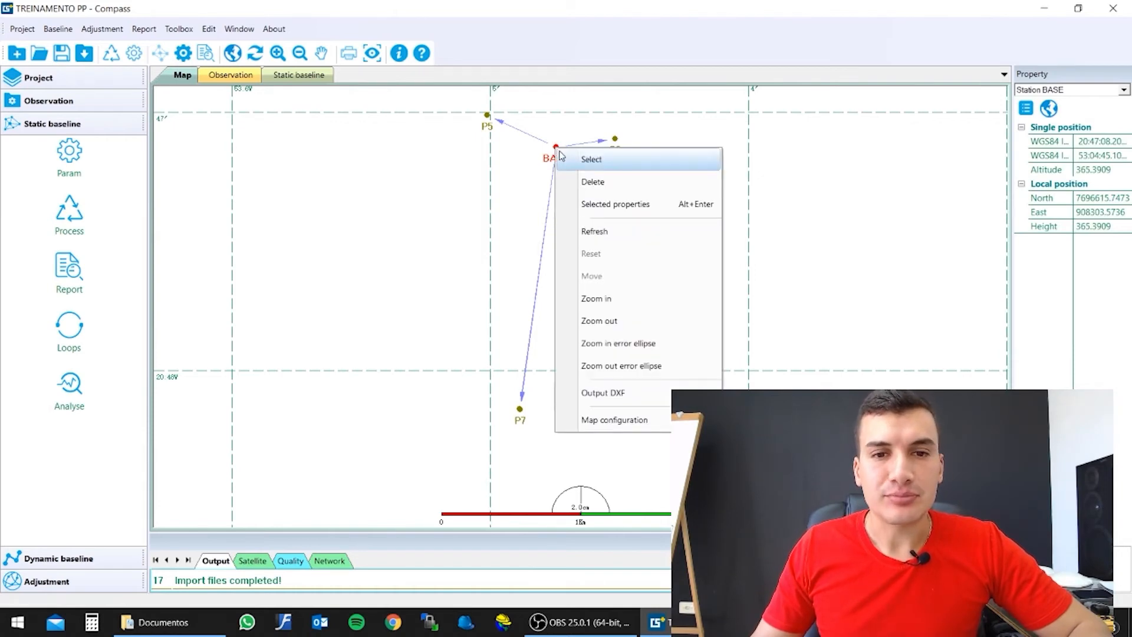
left_click(632, 213)
left_click(575, 220)
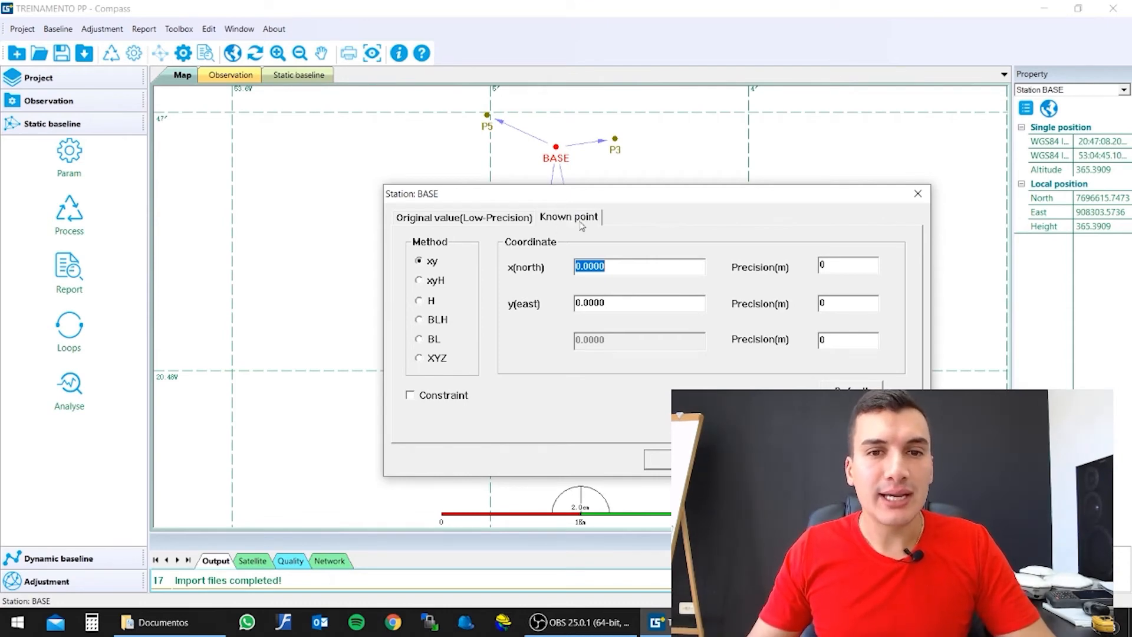
left_click(419, 281)
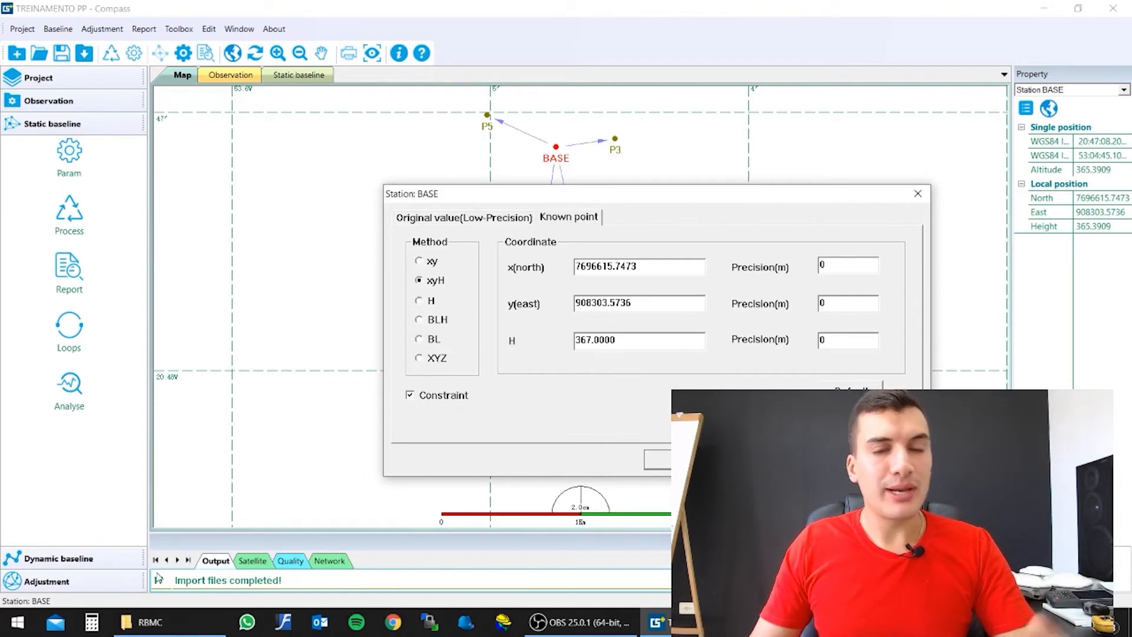
left_click(160, 622)
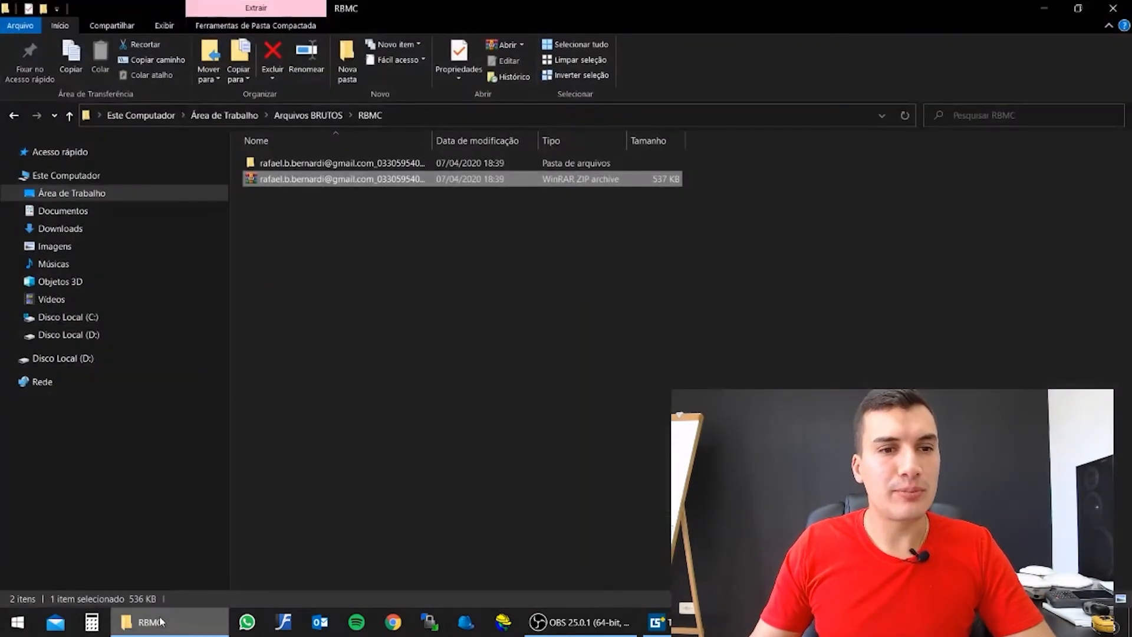
double_click(348, 162)
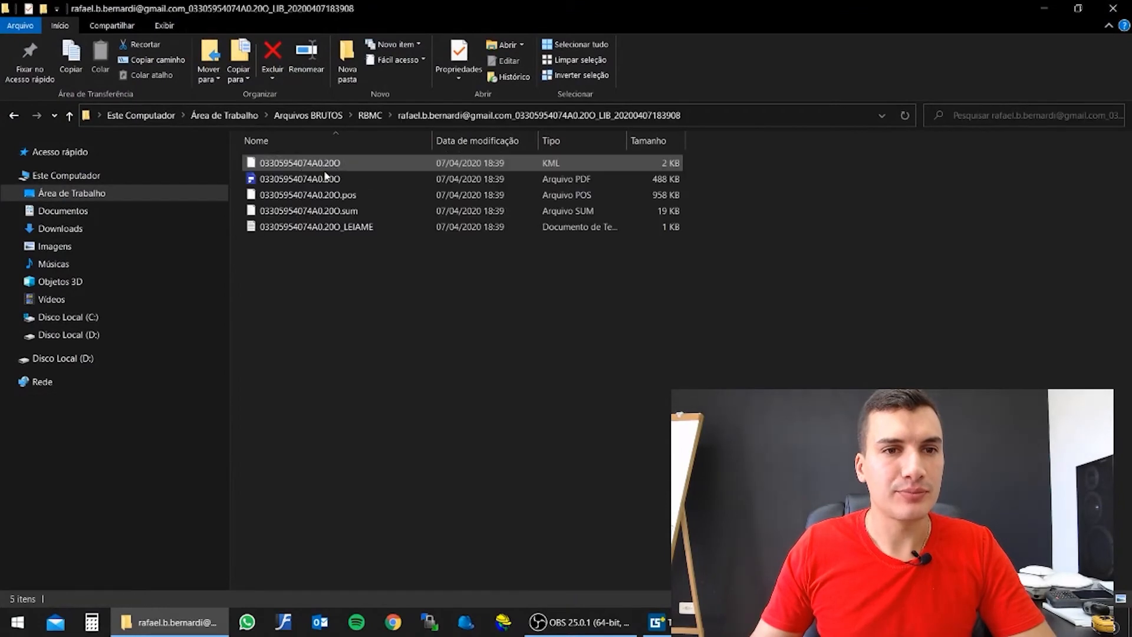
left_click(302, 180)
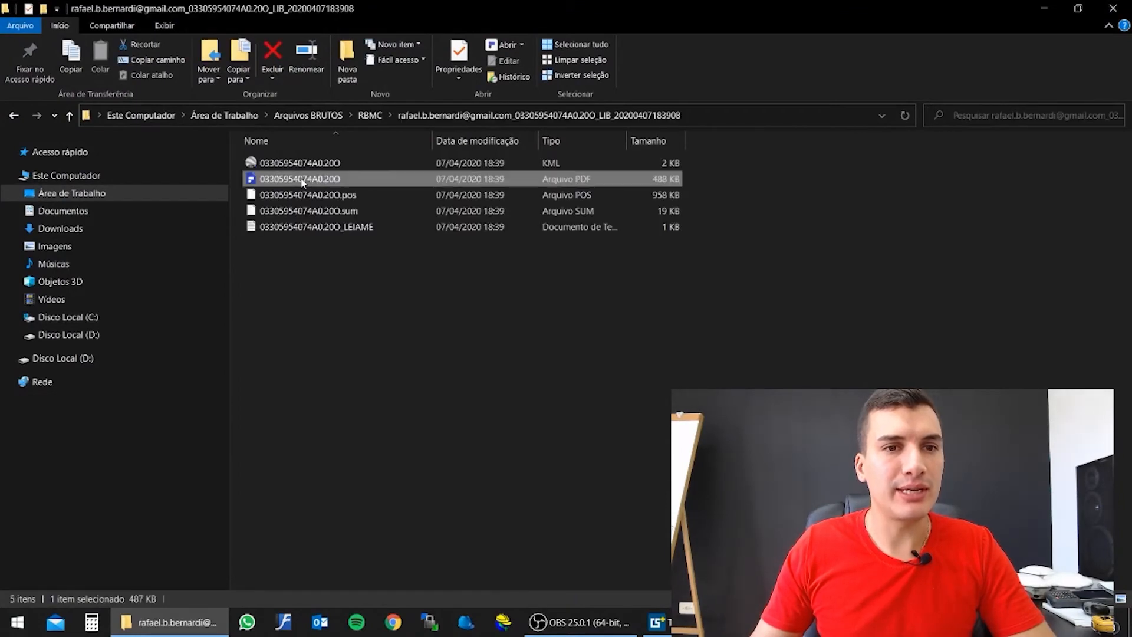
left_click(1042, 12)
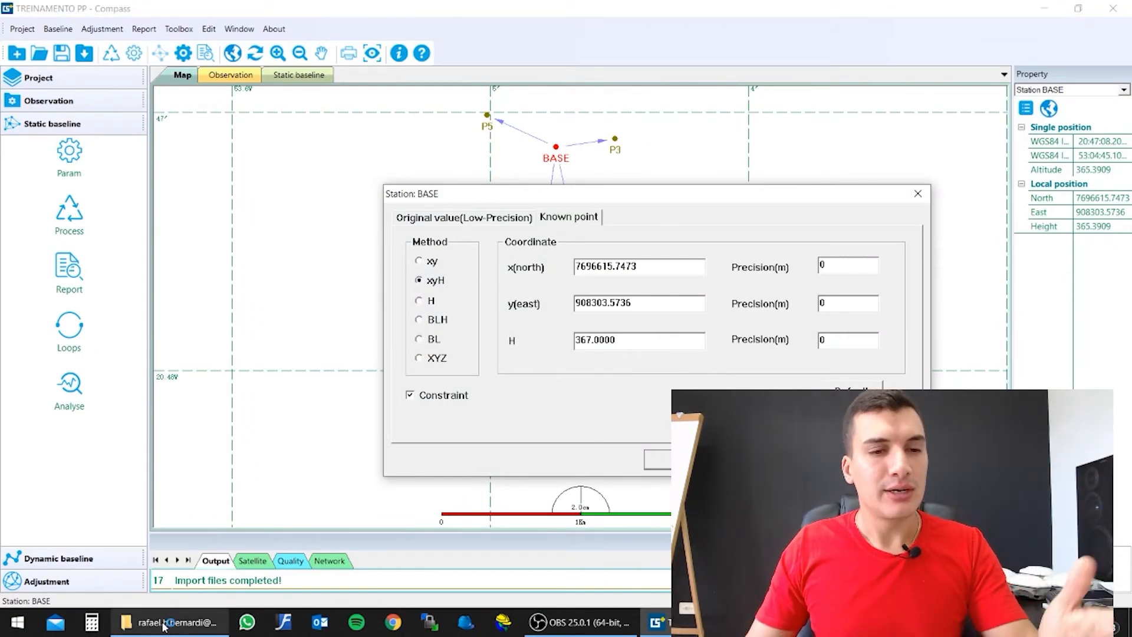
Step: Reopen the properties of station BASE and set its known point method to xyH
mouse_move(165, 626)
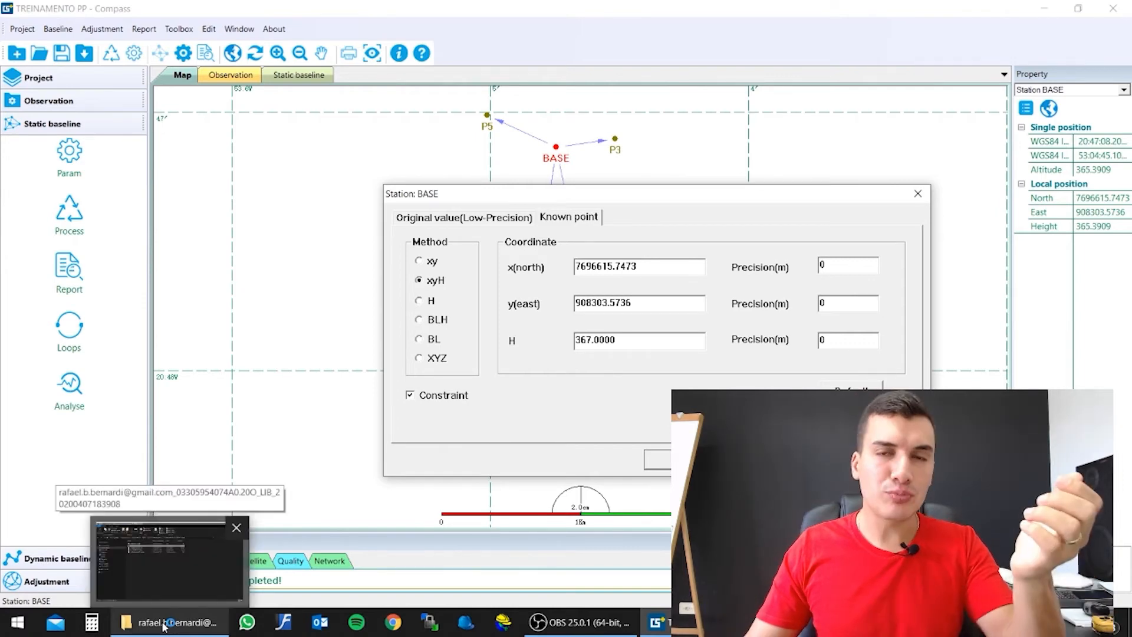
left_click(918, 193)
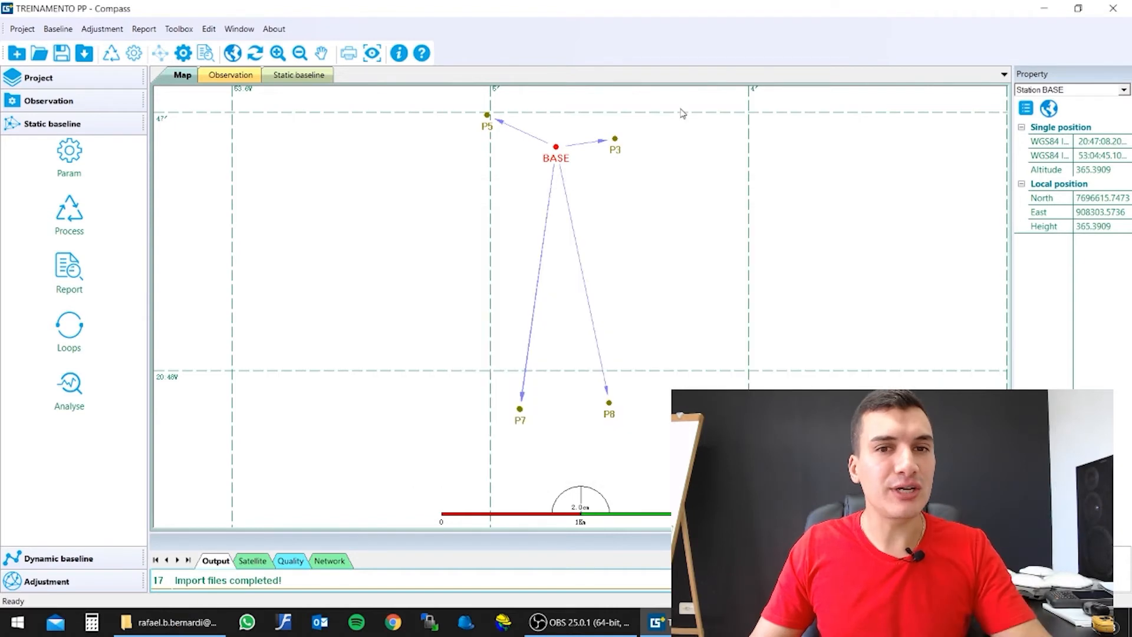
right_click(555, 147)
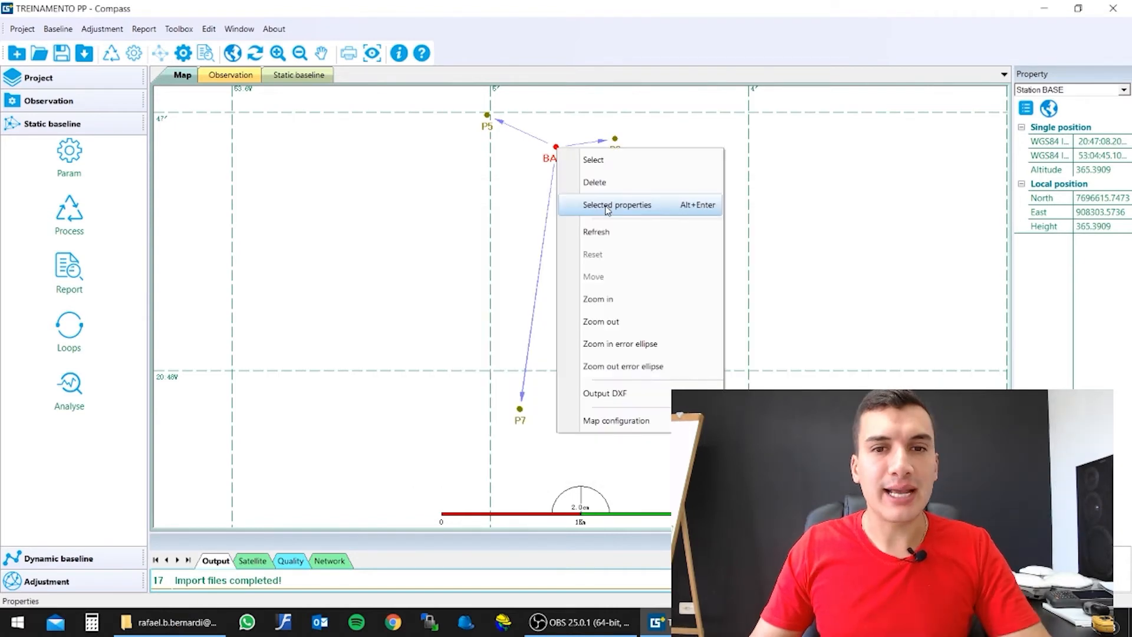
left_click(608, 205)
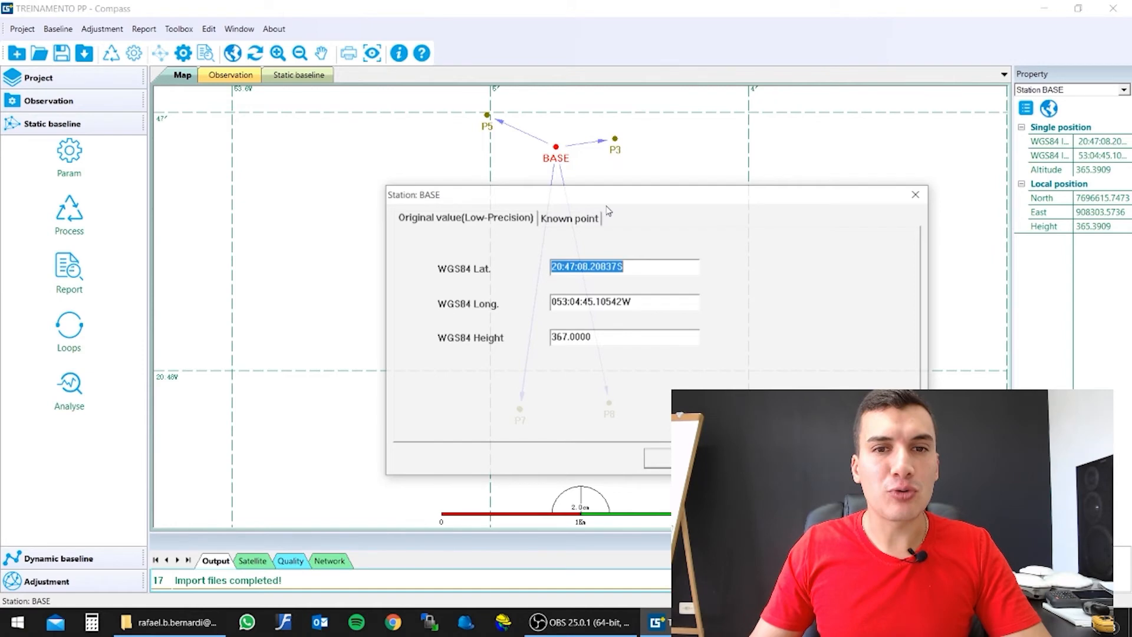
left_click(569, 219)
left_click(420, 281)
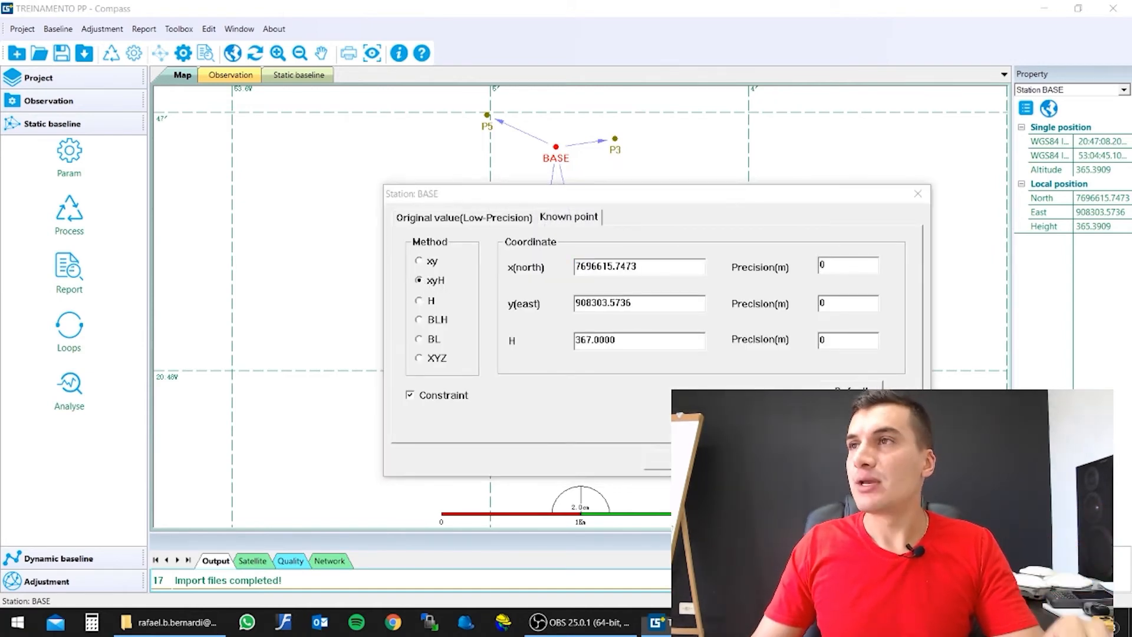
Step: Examine the 2000.4 row of the SIRGAS coordinates in the IBGE PPP report
left_click_drag(0, 116, 1, 147)
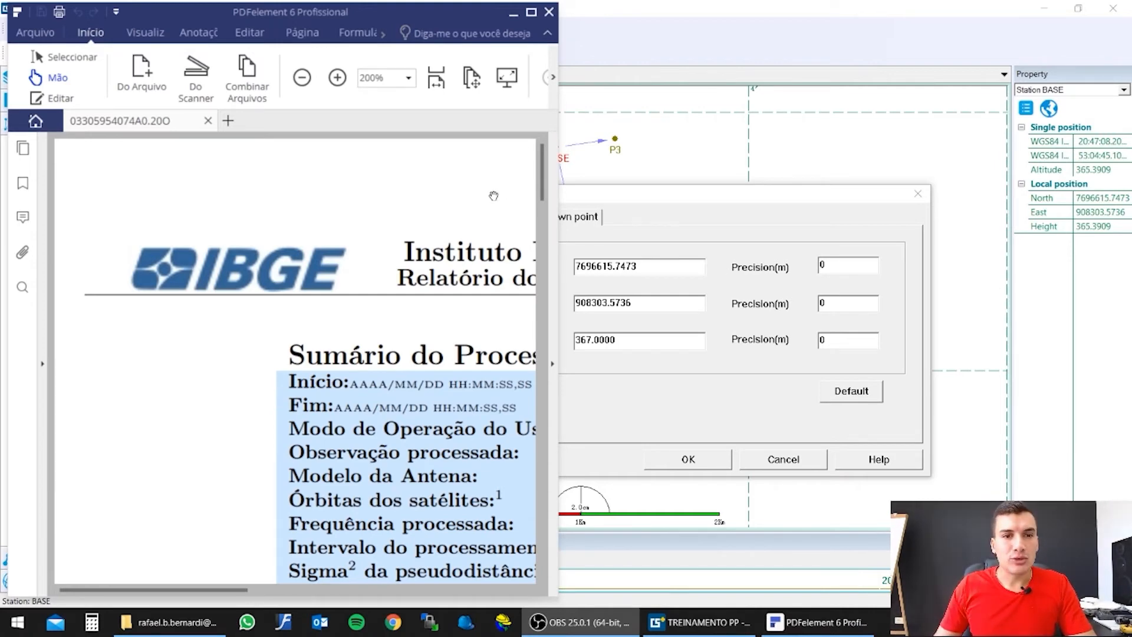
scroll(493, 197, "down", 2)
scroll(381, 393, "down", 3, "ctrl")
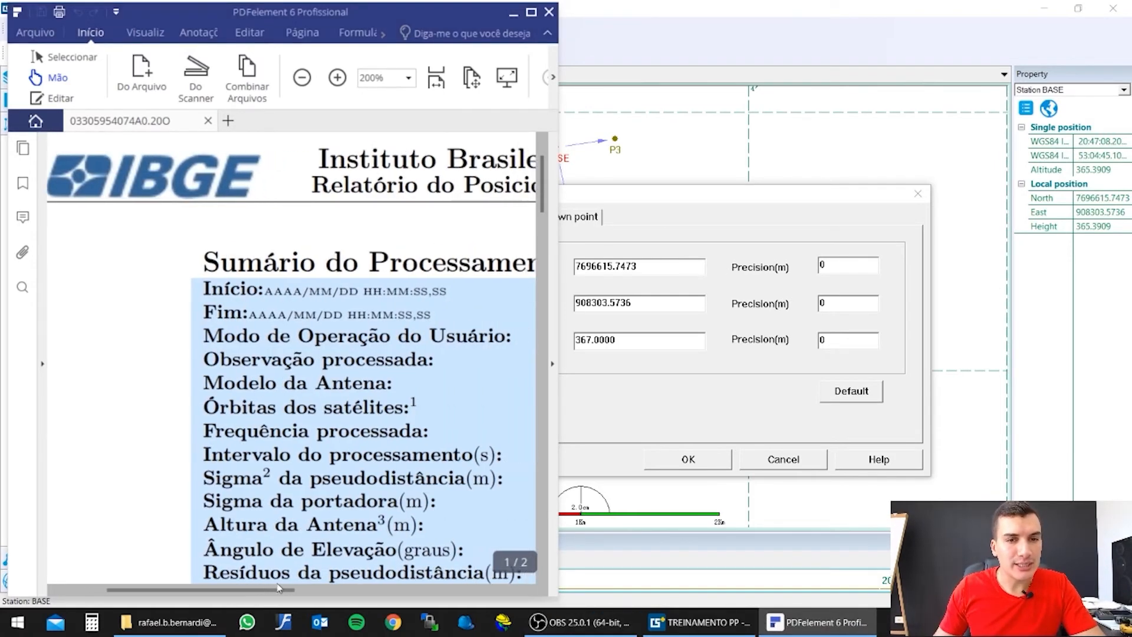
scroll(381, 393, "down", 1, "ctrl")
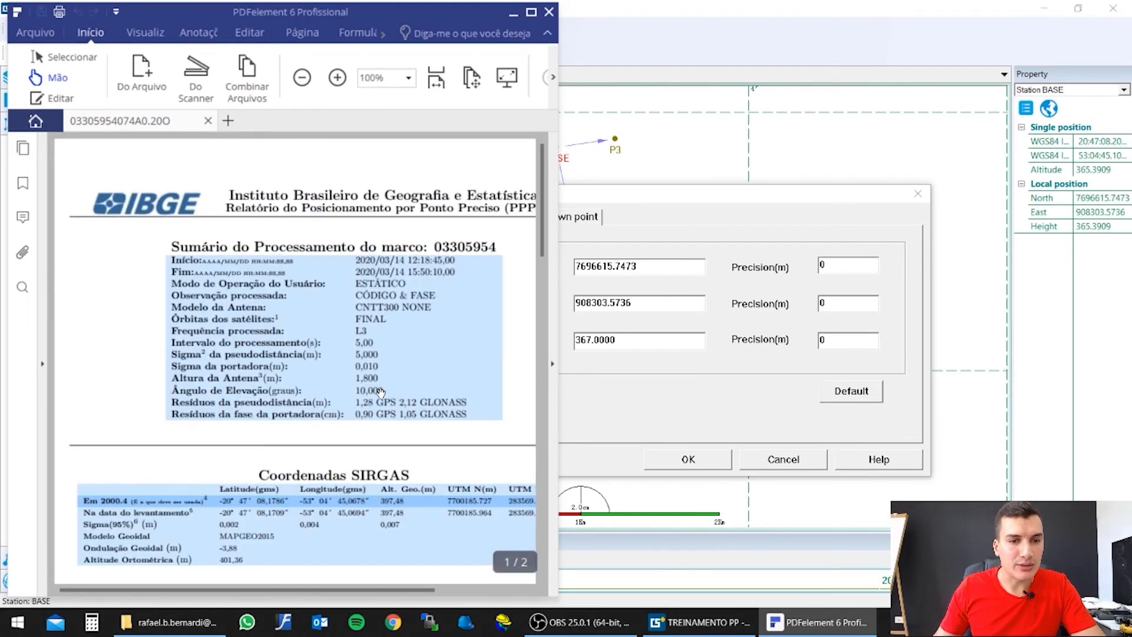
scroll(381, 393, "down", 2)
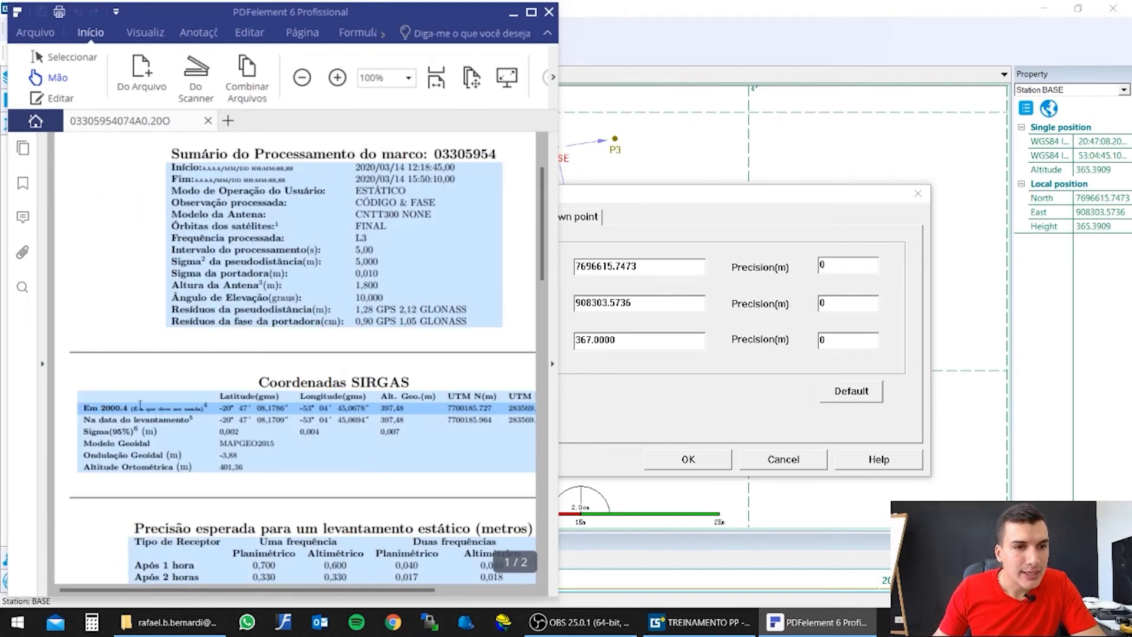
left_click_drag(131, 408, 206, 407)
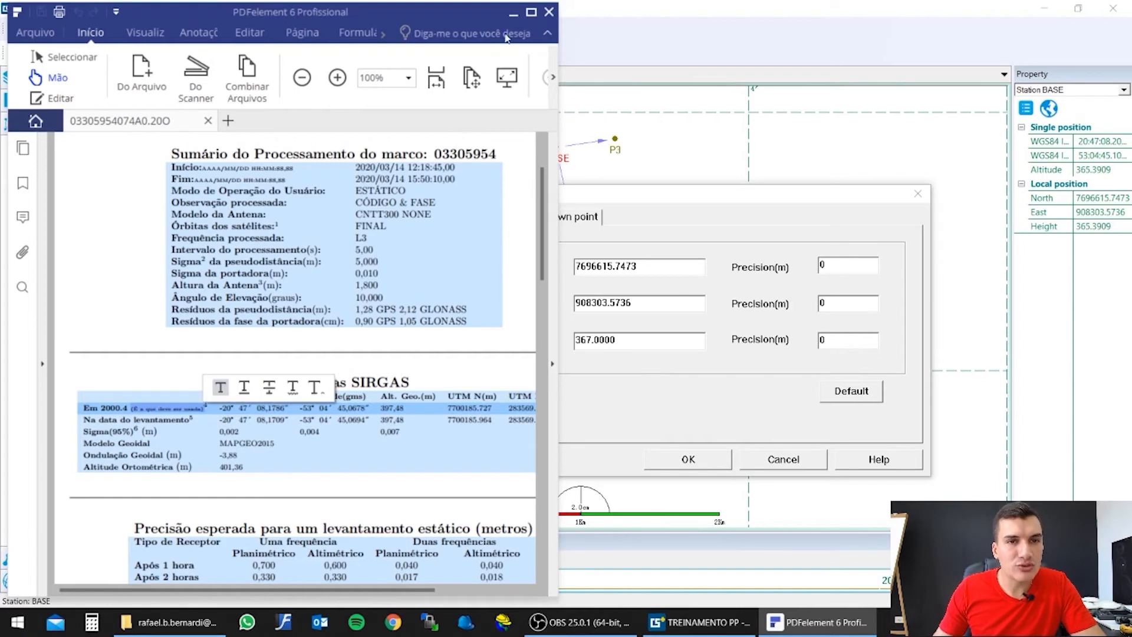
left_click(530, 12)
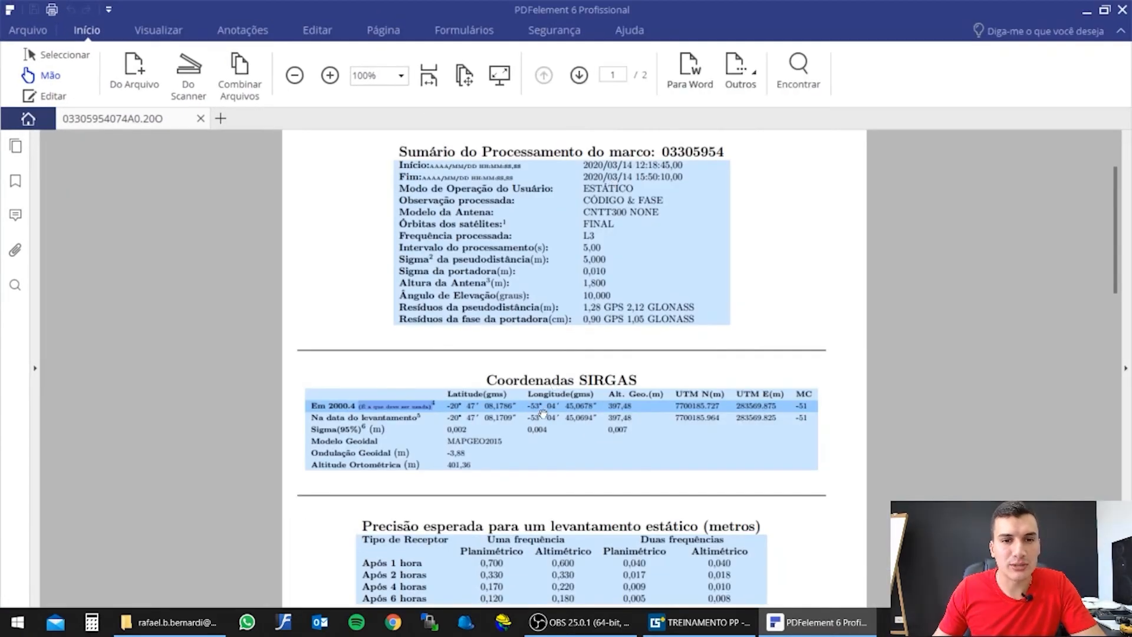
scroll(542, 412, "up", 4, "ctrl")
scroll(573, 407, "down", 2, "ctrl")
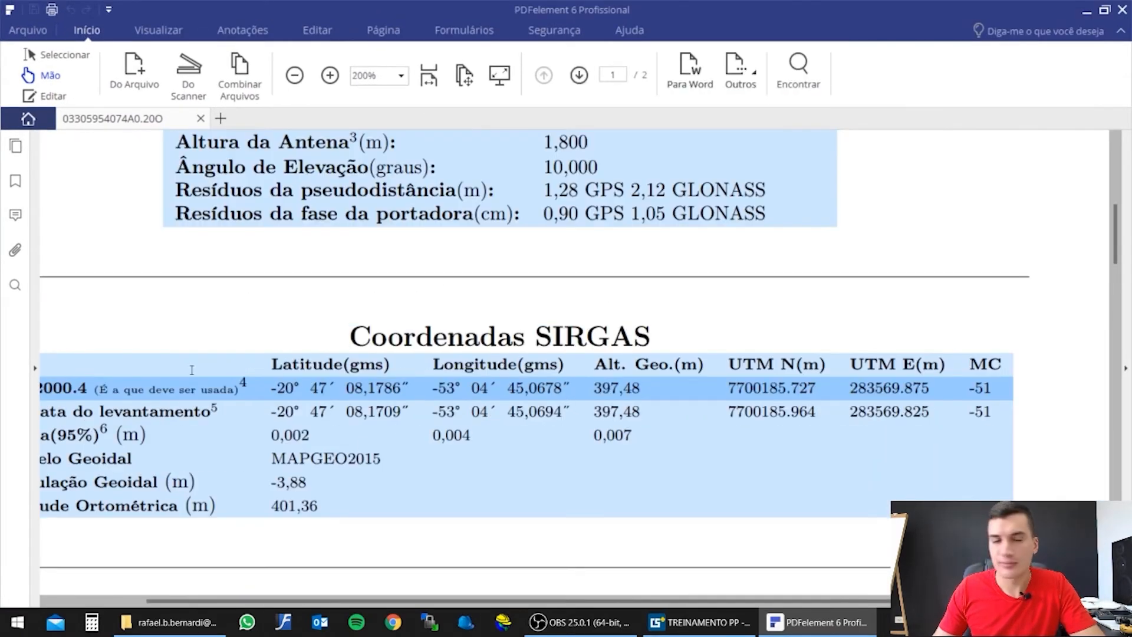
scroll(192, 370, "left", 3)
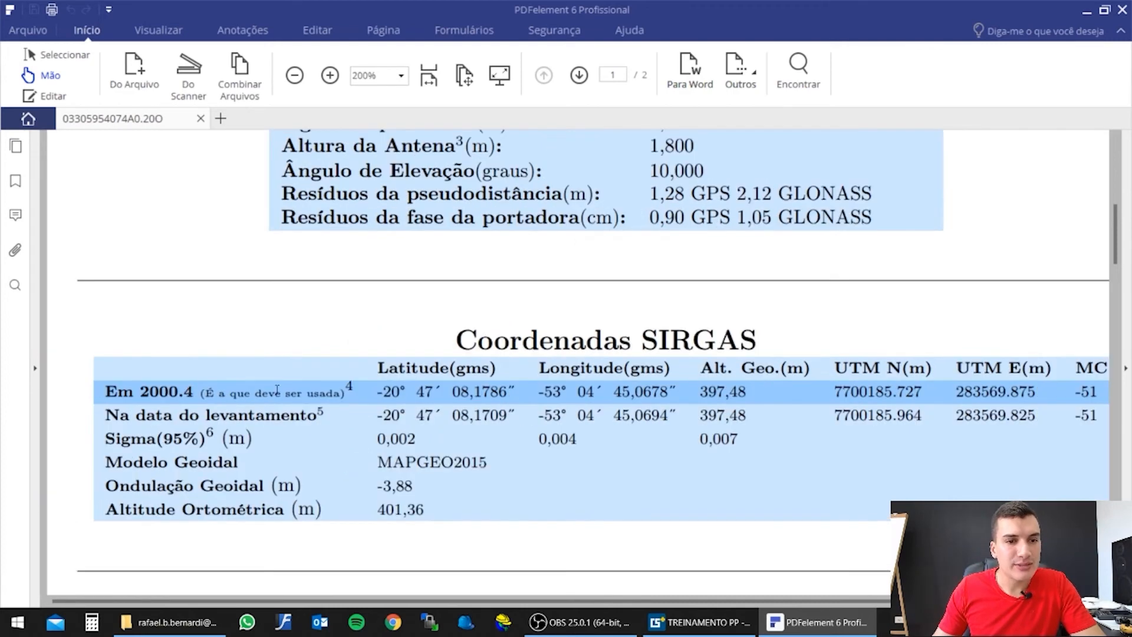
left_click_drag(206, 392, 341, 393)
Step: Copy the 2000.4 UTM N value 7700185.727 from the report into the x(north) coordinate of the BASE known point
left_click_drag(868, 416, 923, 391)
key("ctrl+c")
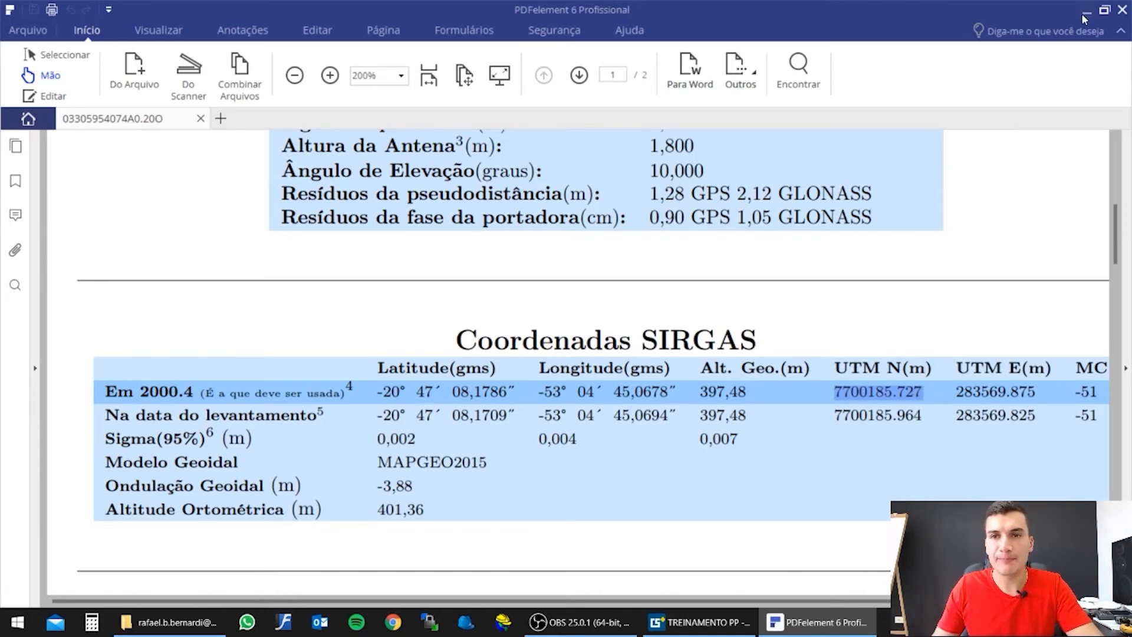
left_click(1085, 11)
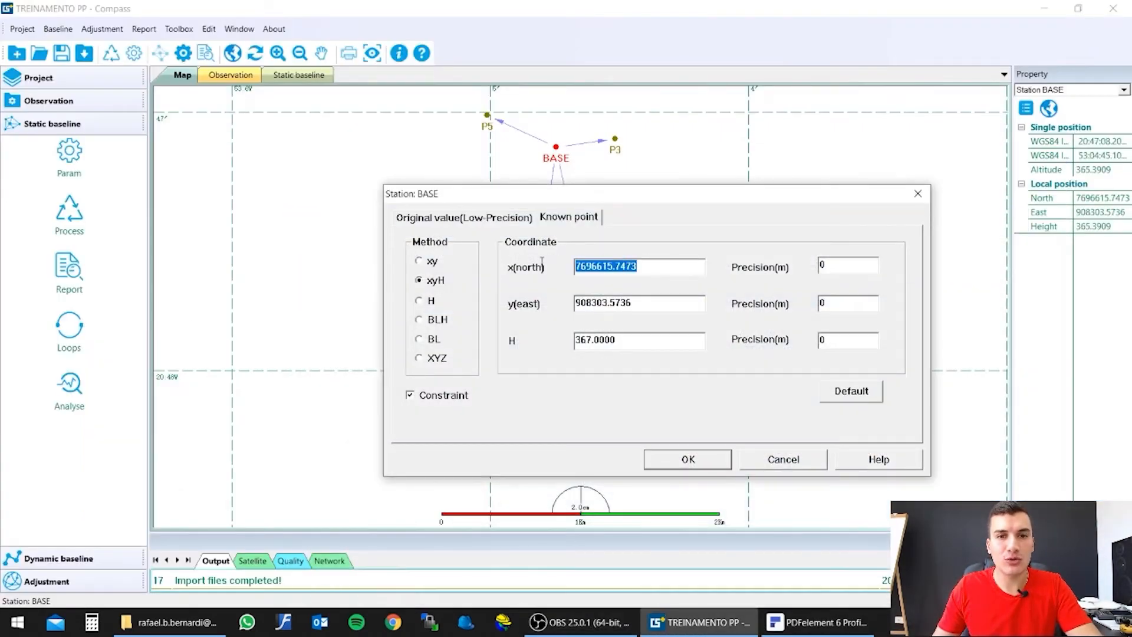
key("ctrl+v")
Step: Copy the 2000.4 UTM E value 283569.875 from the report into the y(east) coordinate of the BASE known point
left_click(818, 622)
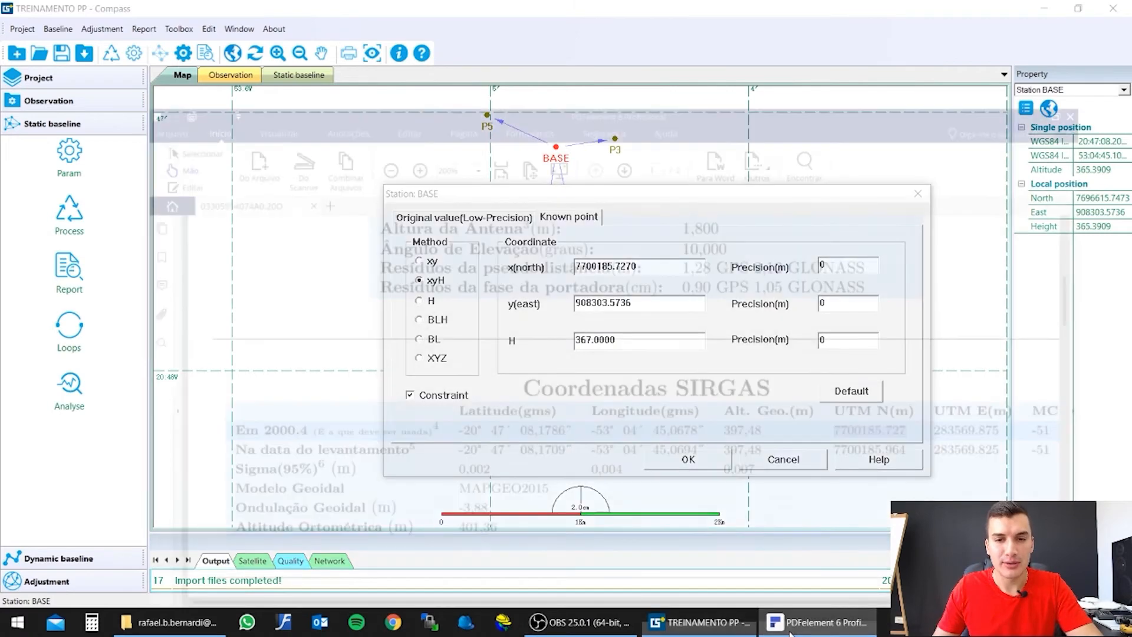
left_click(957, 394)
left_click_drag(957, 392, 1035, 393)
key("ctrl+c")
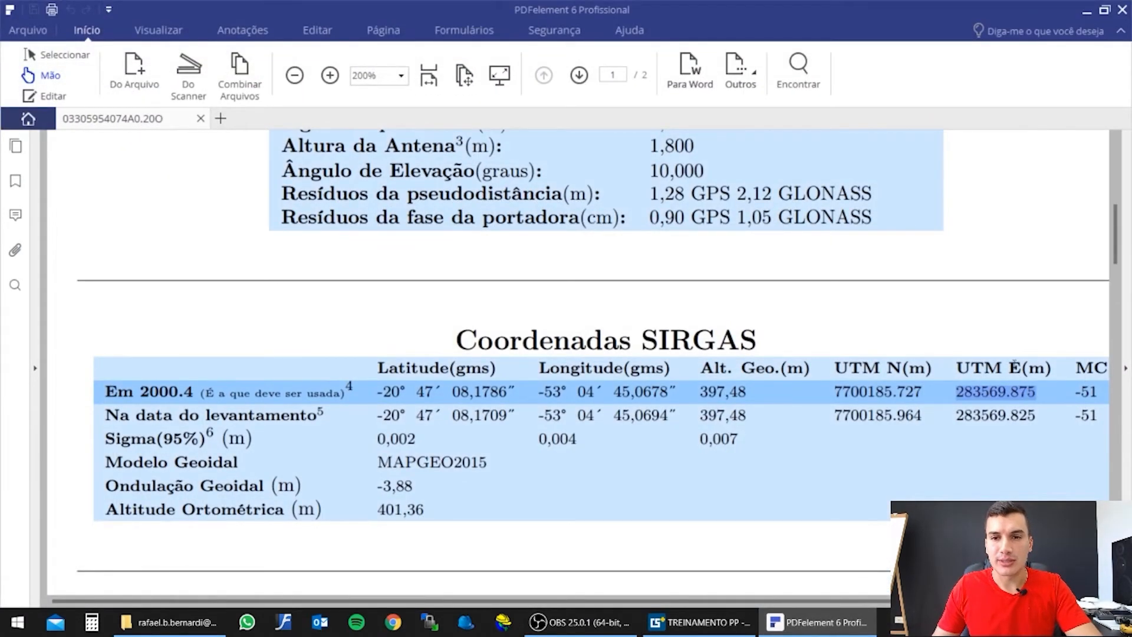
left_click(1086, 11)
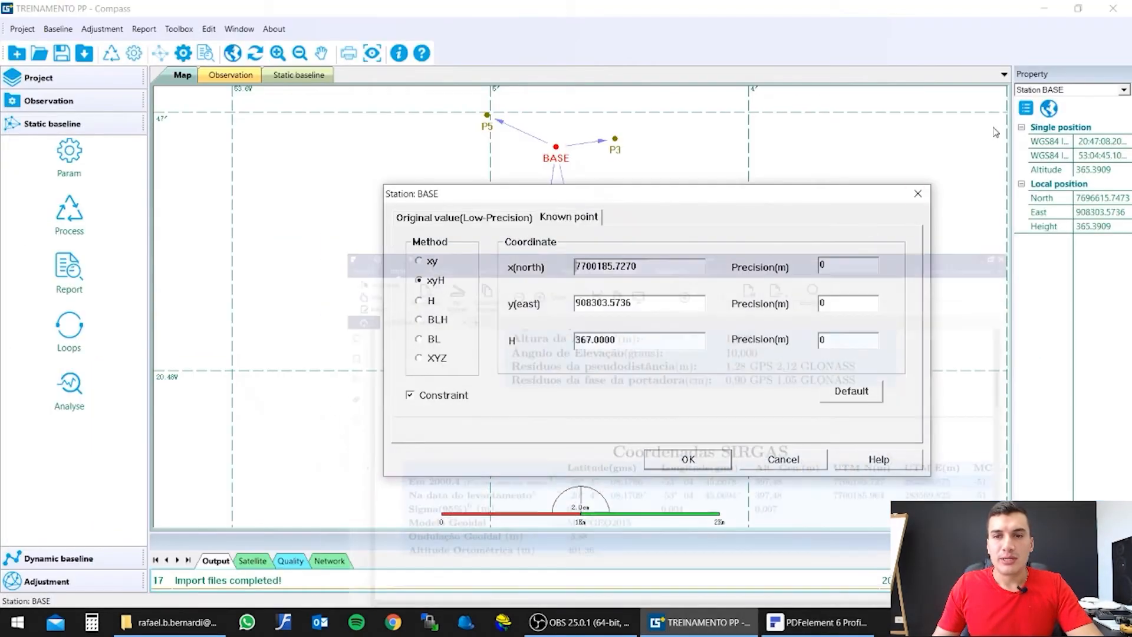
left_click_drag(666, 302, 549, 299)
key("ctrl+v")
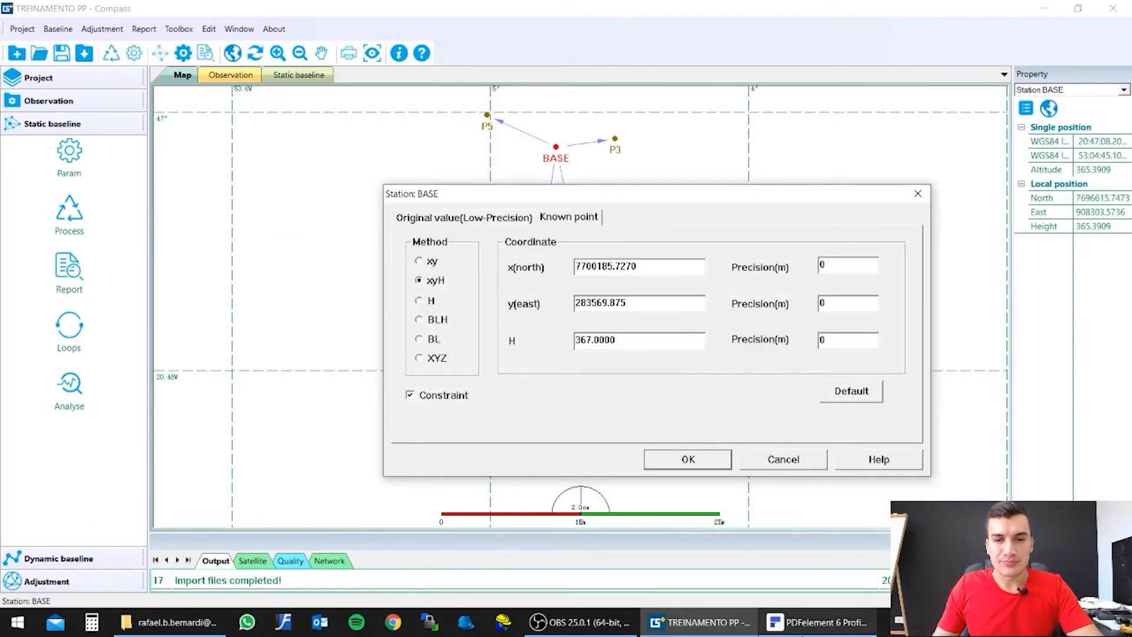
Step: Copy the 2000.4 geometric altitude 397,48 from the report into H of the BASE known point and accept the coordinates
left_click(812, 622)
left_click_drag(699, 392, 748, 393)
key("ctrl+c")
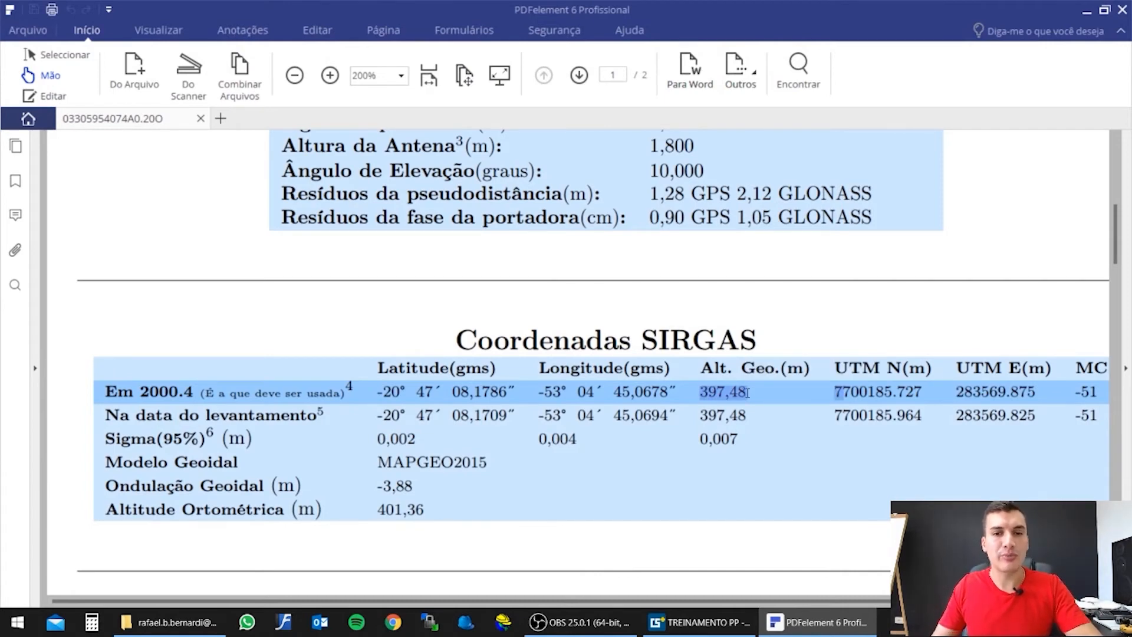
left_click(809, 622)
double_click(623, 337)
key("ctrl+v")
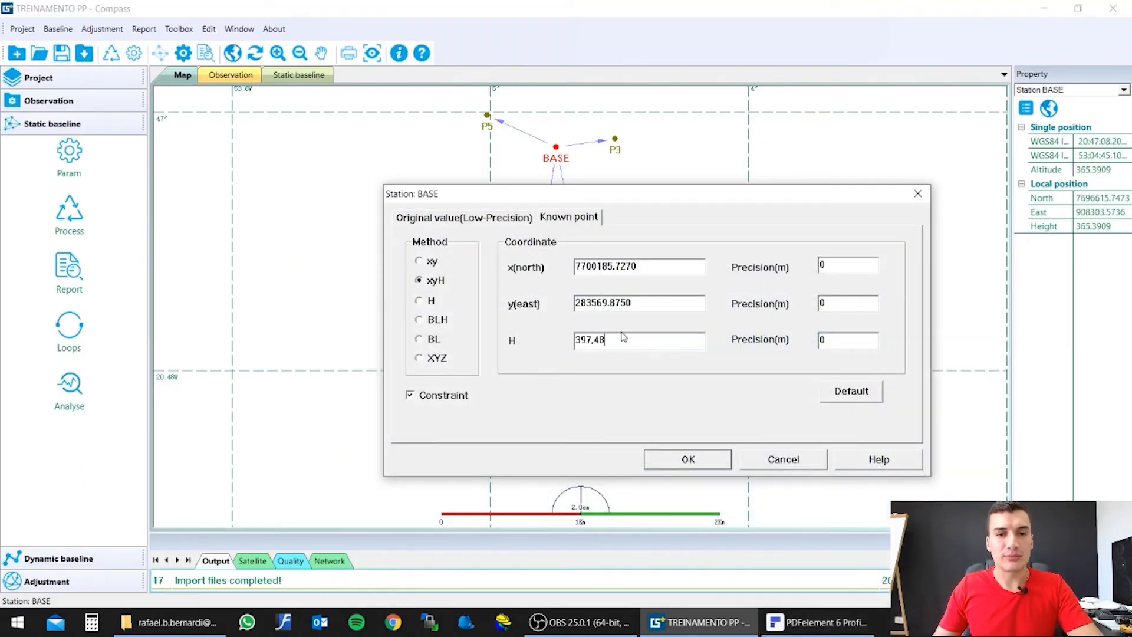
left_click(686, 461)
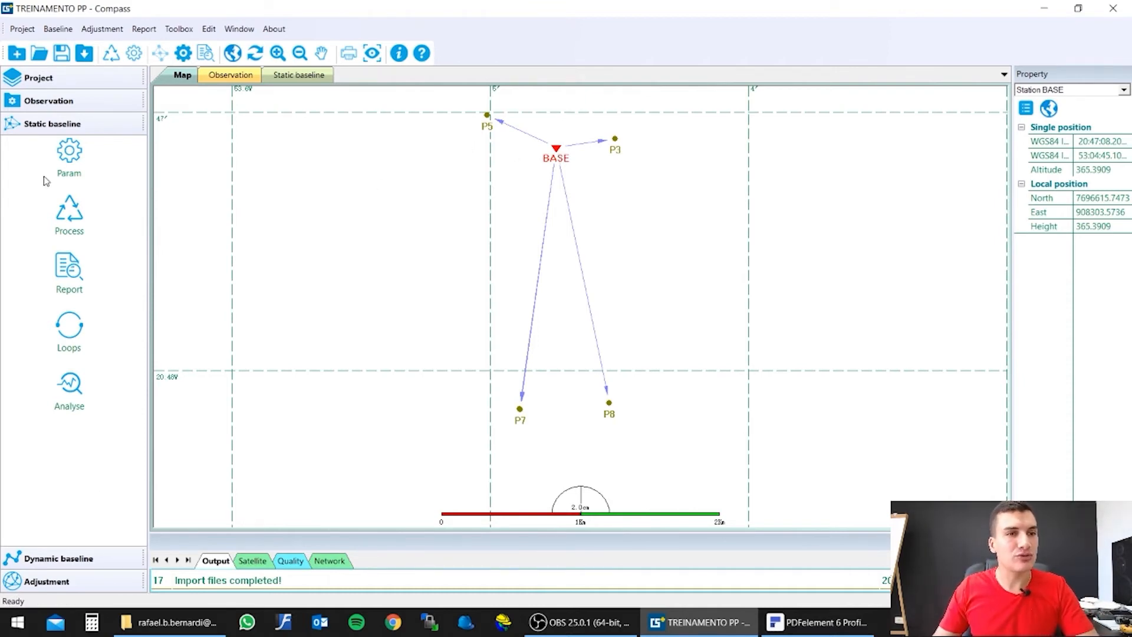
Step: Open the baseline process setup and set the elevation mask to 10 degrees
left_click(68, 156)
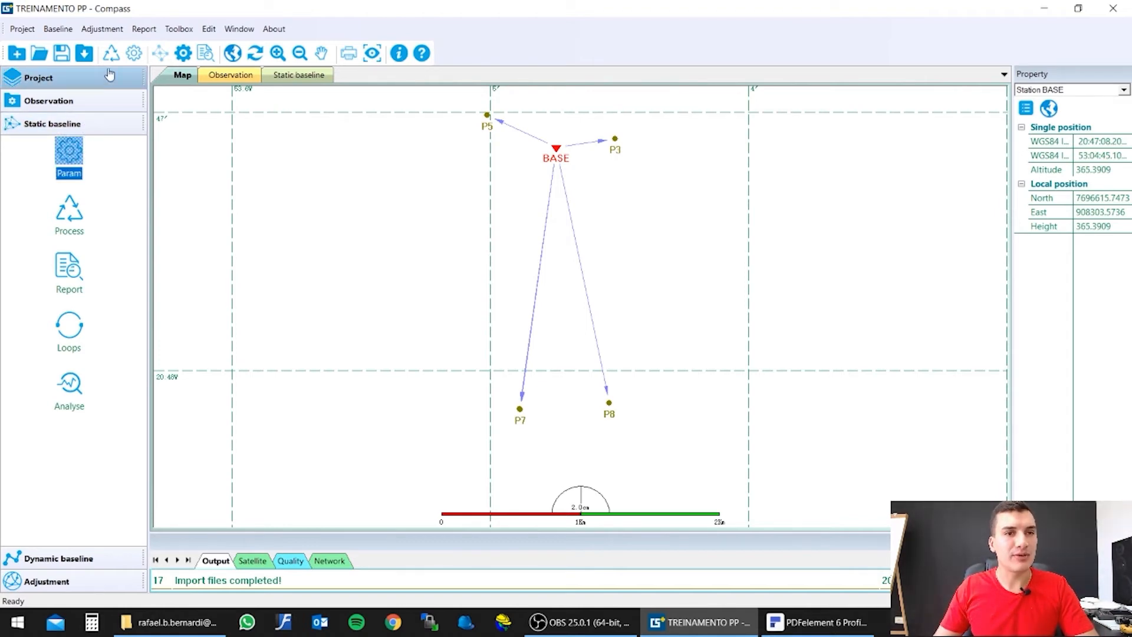
left_click(135, 54)
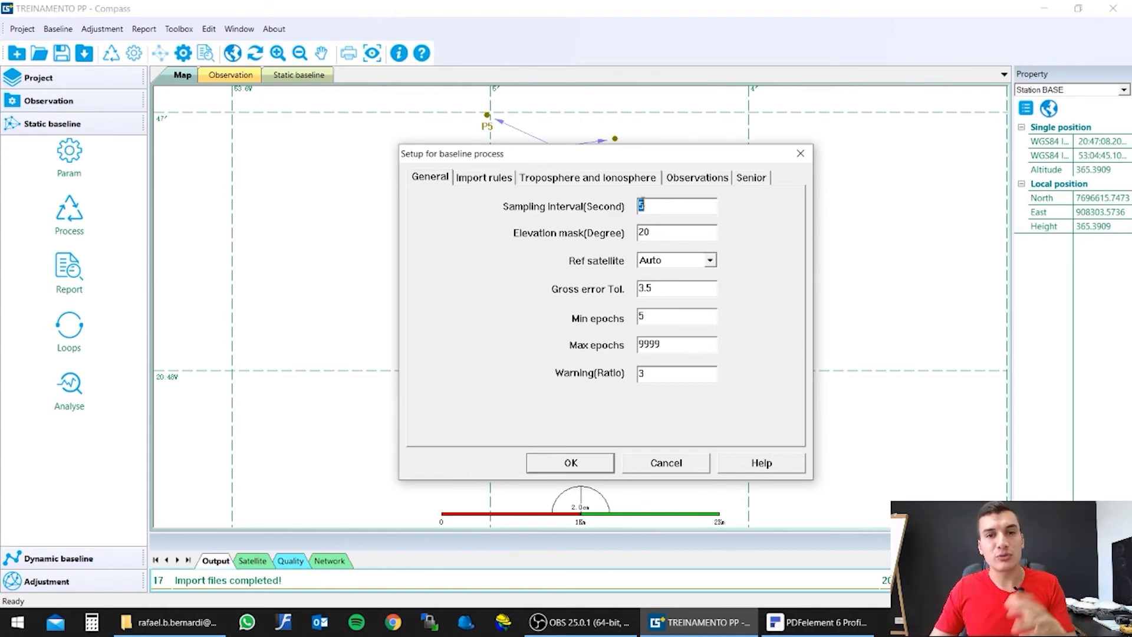
double_click(653, 235)
type("1")
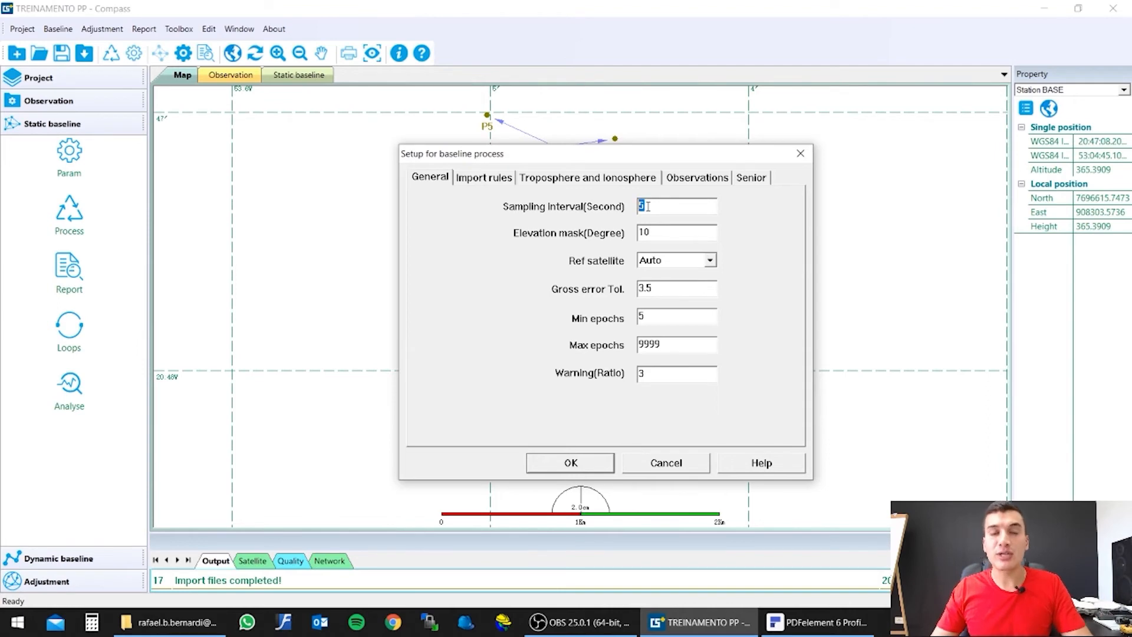
Step: Set the minimum time in the baseline import rules to 5 minutes
left_click(476, 180)
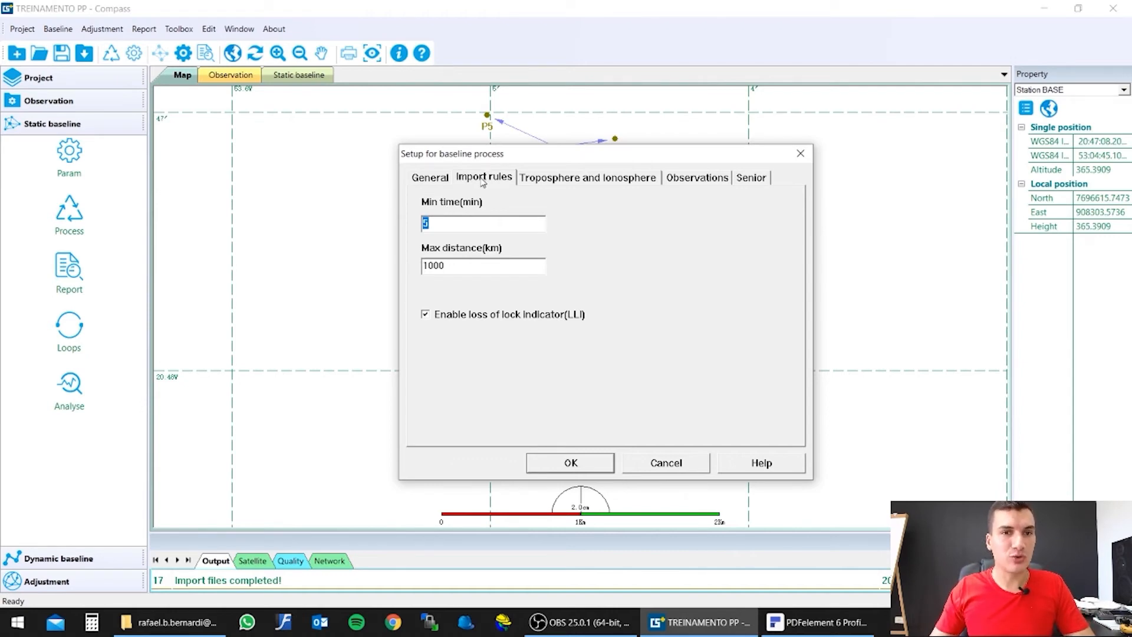
left_click(427, 180)
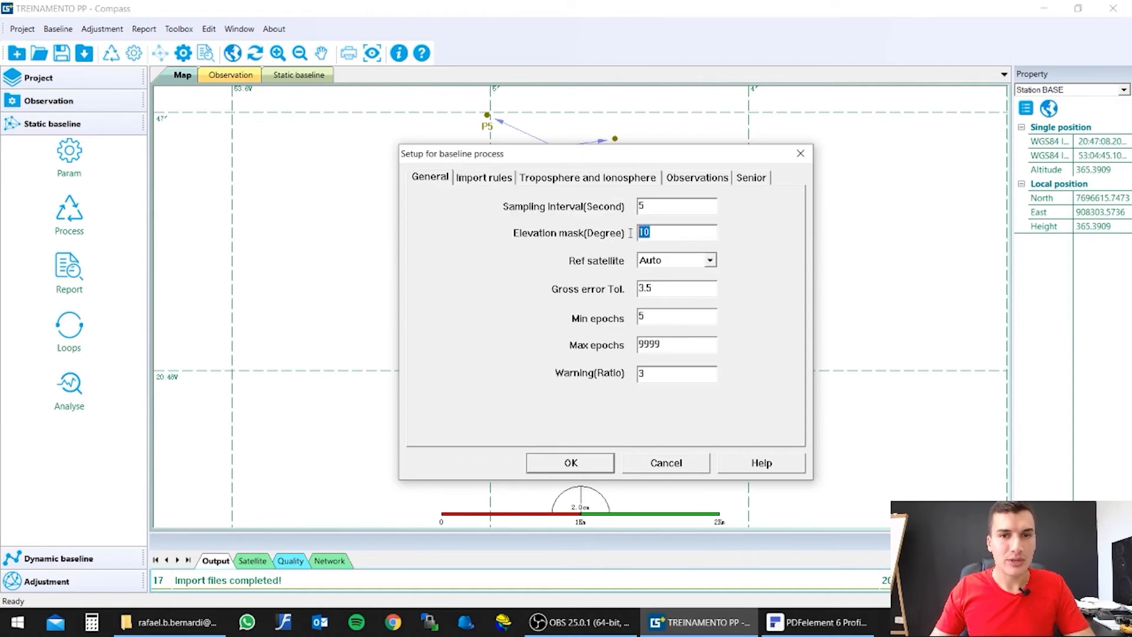
left_click(487, 176)
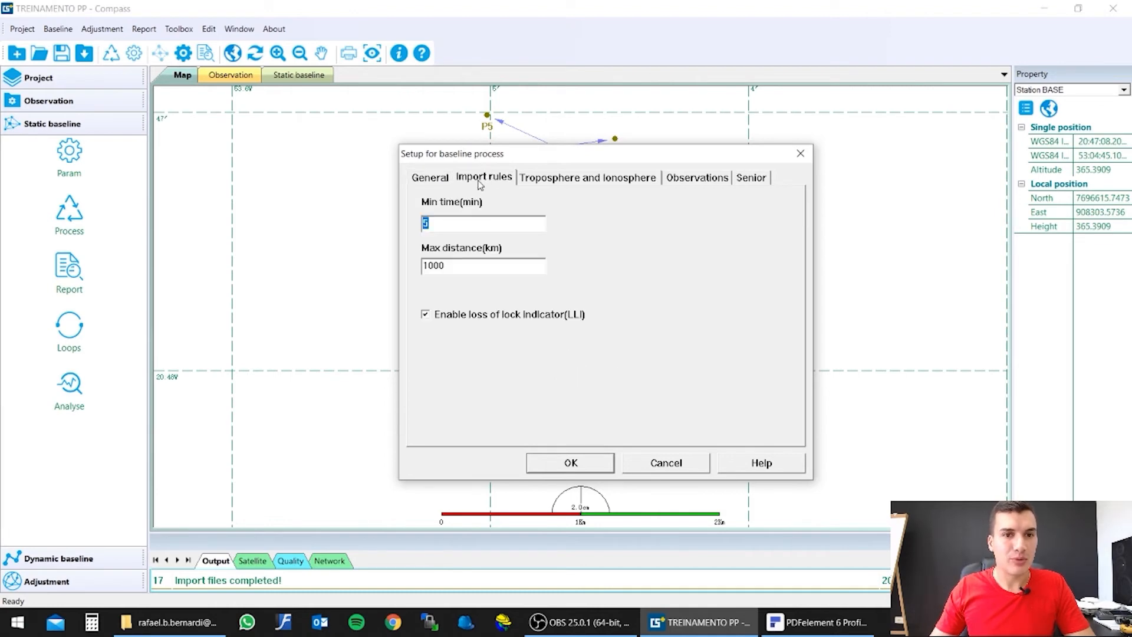
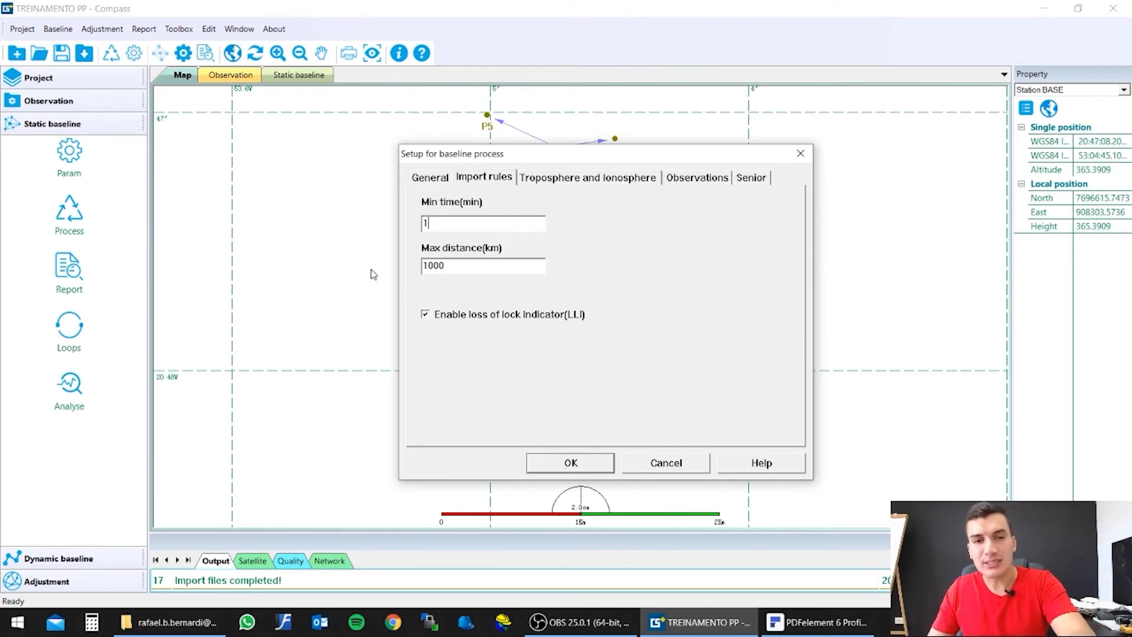
double_click(445, 226)
type("5")
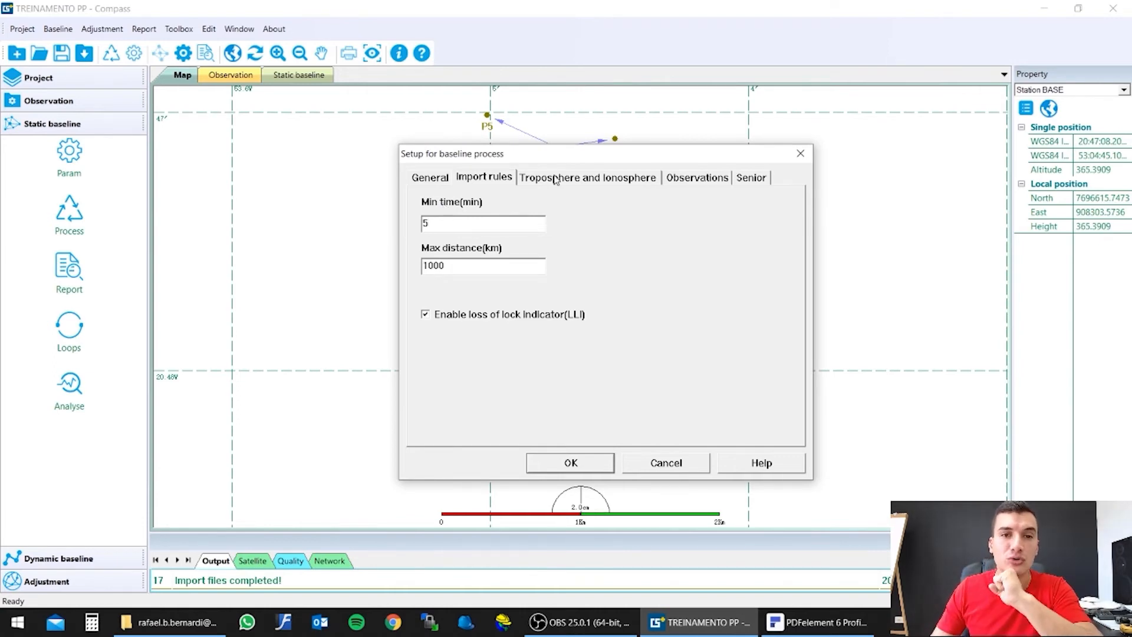
Step: Review the troposphere and ionosphere, observation and senior settings, and accept the baseline process setup
left_click(581, 180)
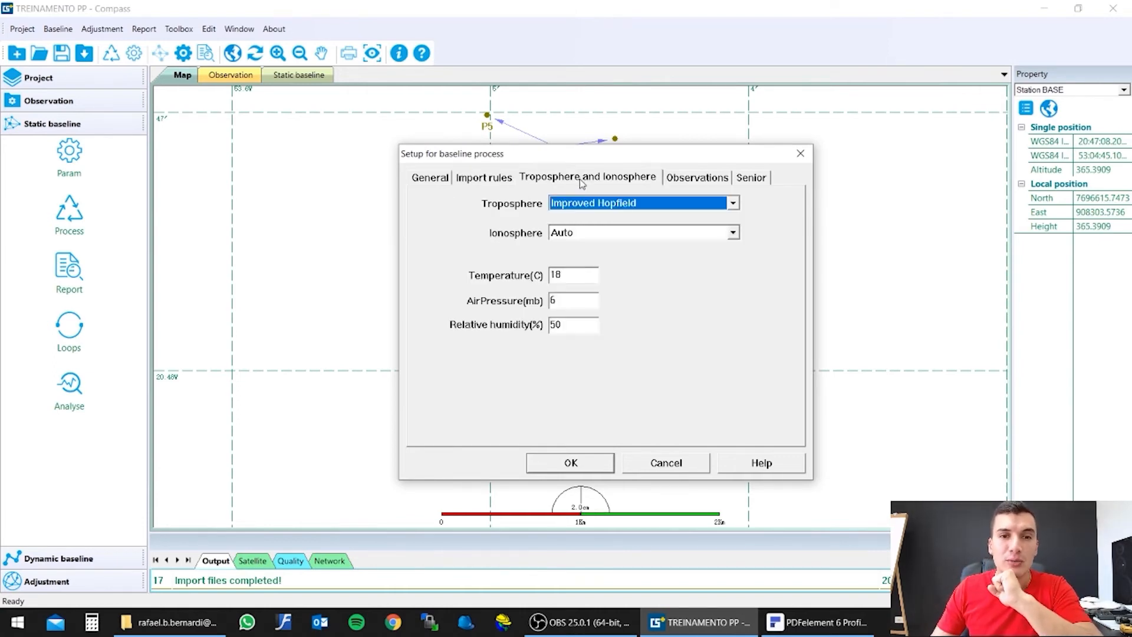
left_click(681, 178)
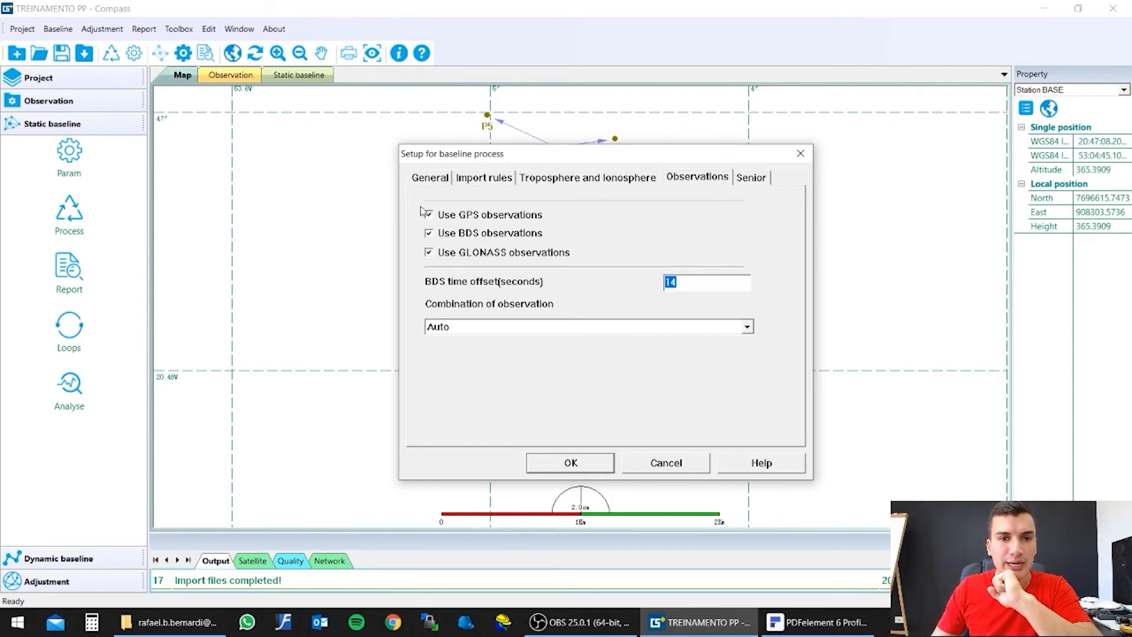
left_click(748, 178)
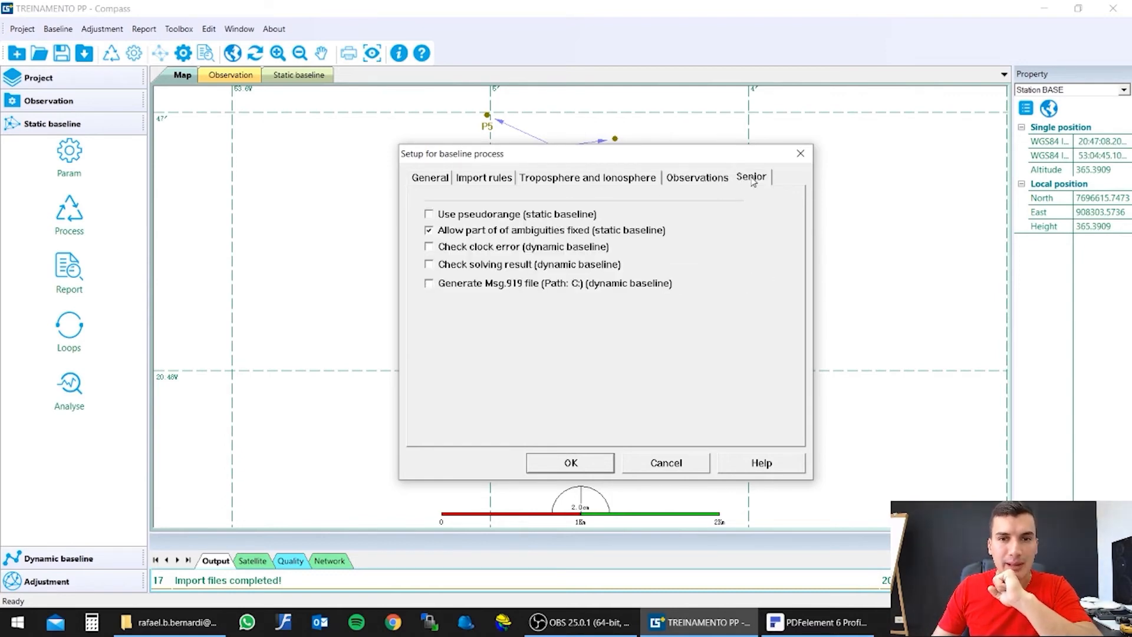
left_click(703, 180)
left_click(578, 178)
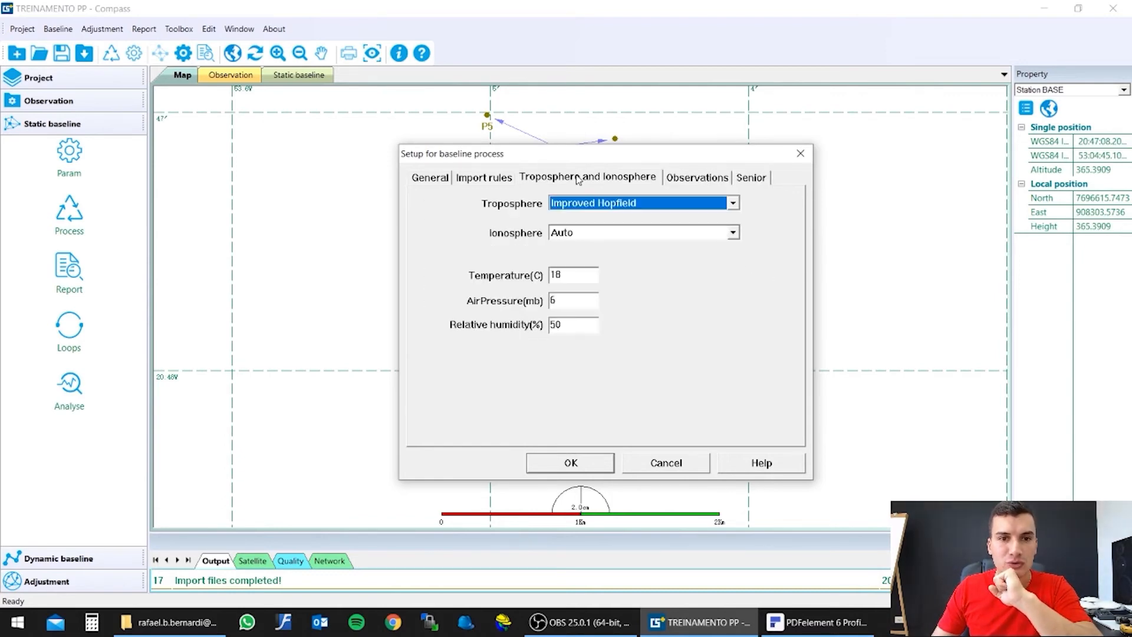
left_click(475, 178)
left_click(546, 462)
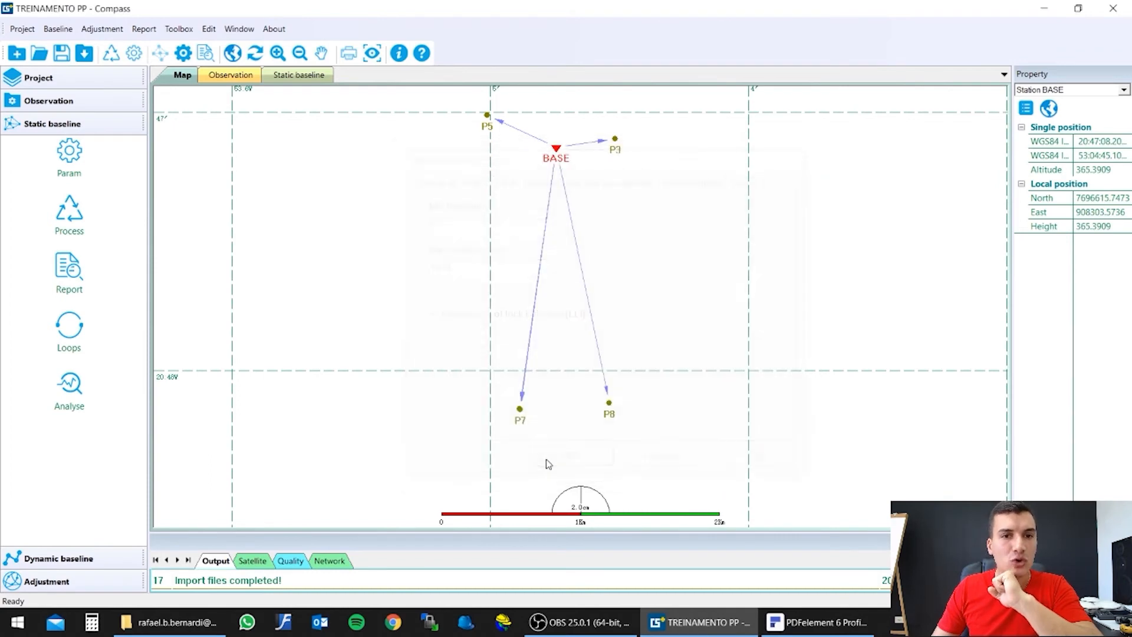
Step: Process all static baselines and bring up the static baseline list
left_click(70, 218)
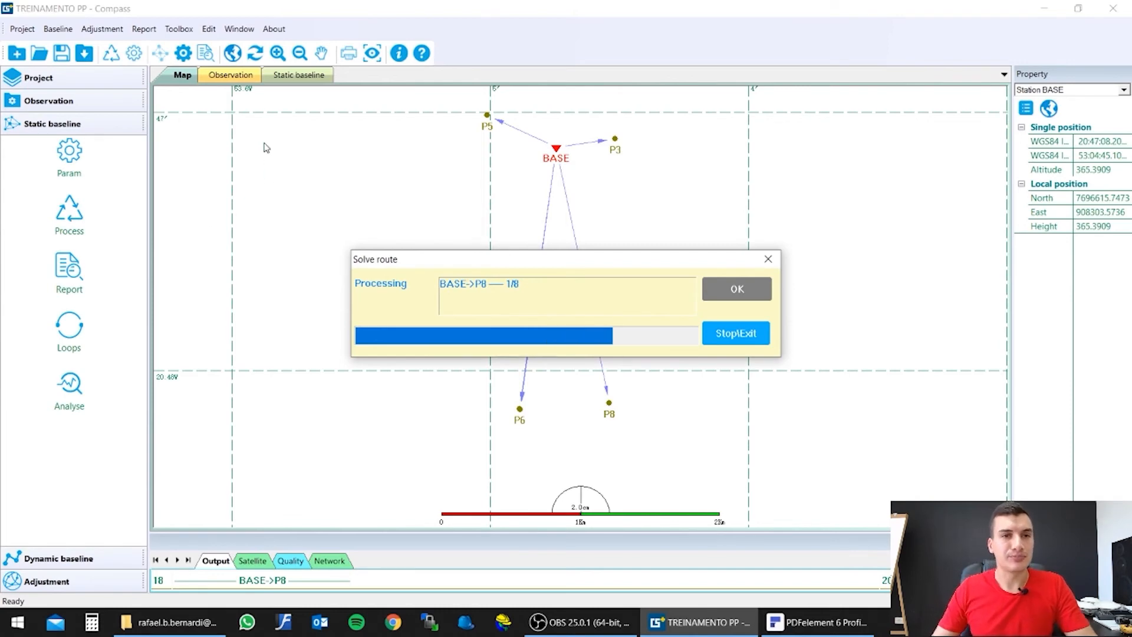
left_click(232, 76)
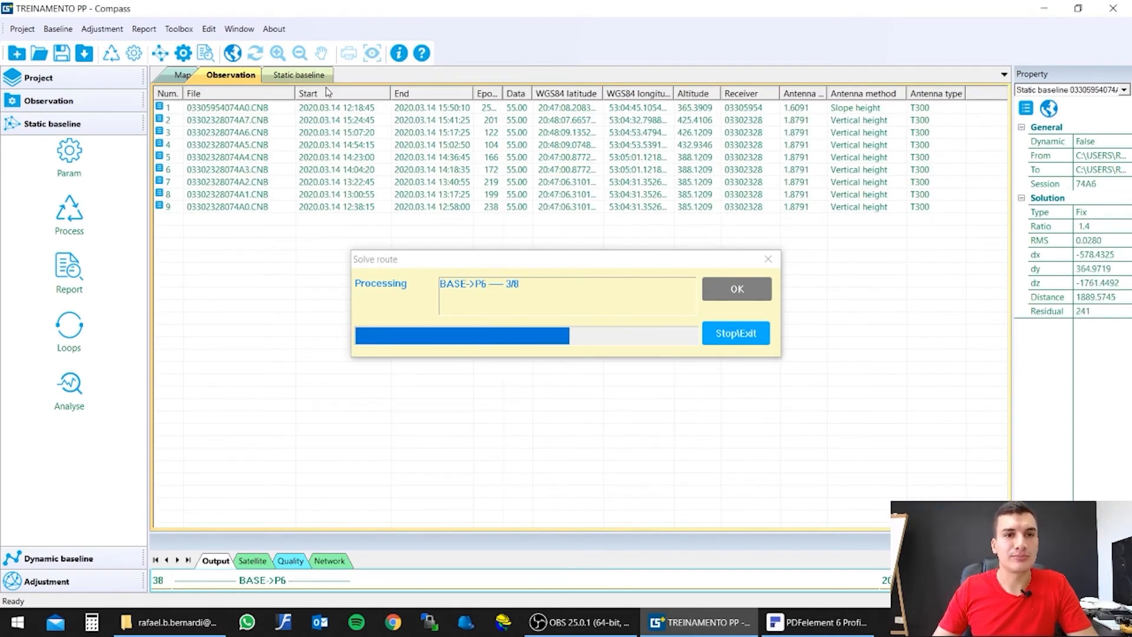
left_click(299, 75)
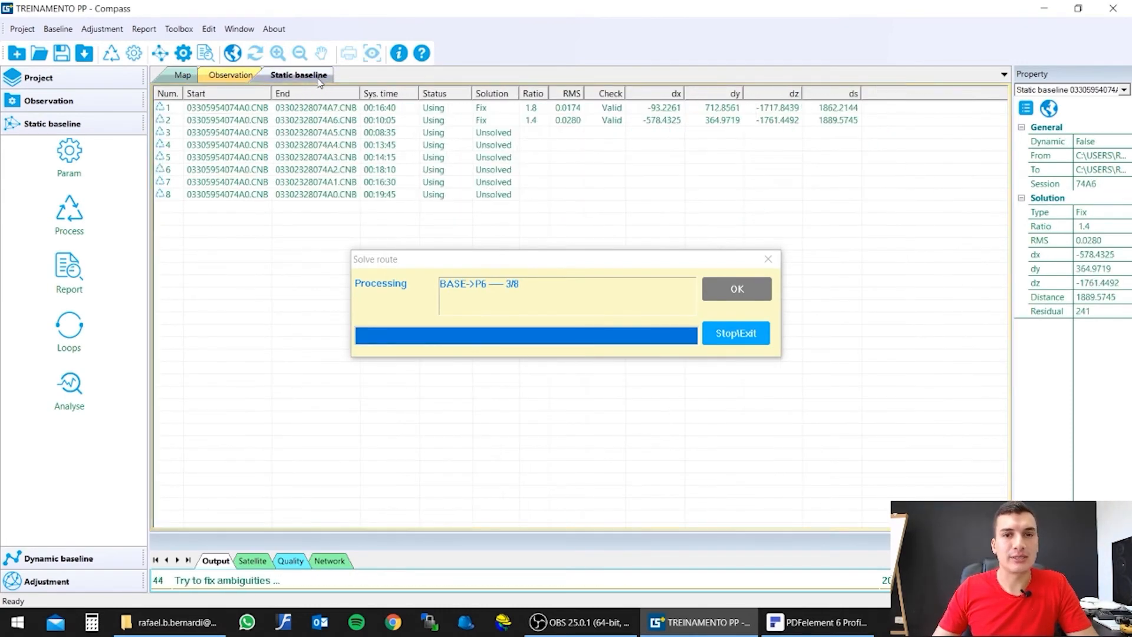
Step: Check the solution type of each baseline as it is solved, and close the finished processing run
left_click(490, 110)
left_click(493, 120)
left_click(494, 135)
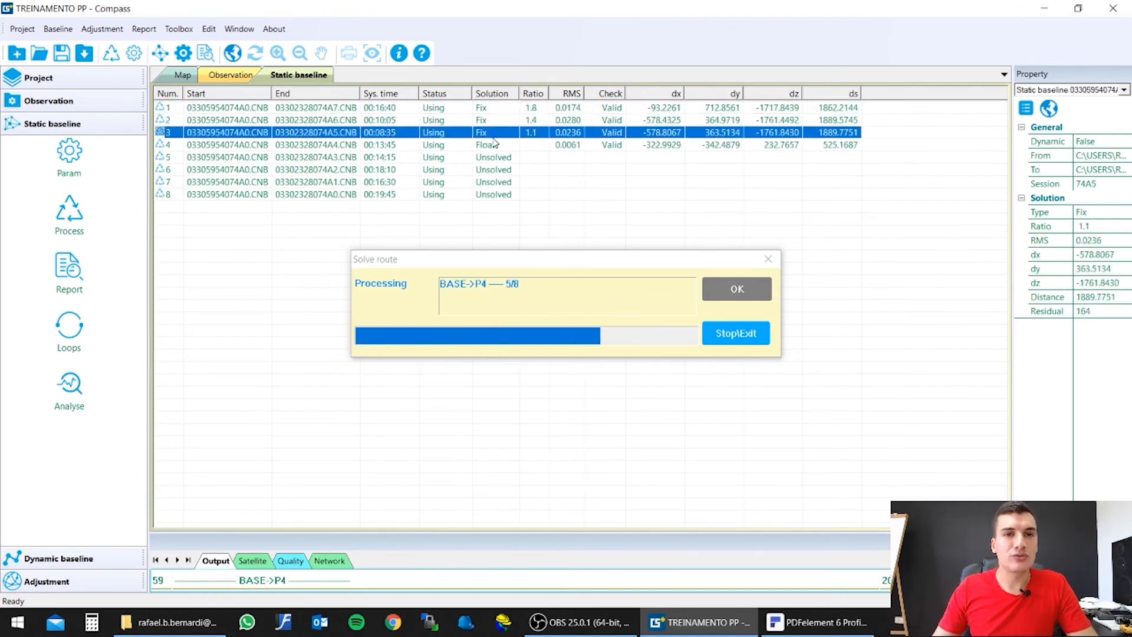
left_click(496, 146)
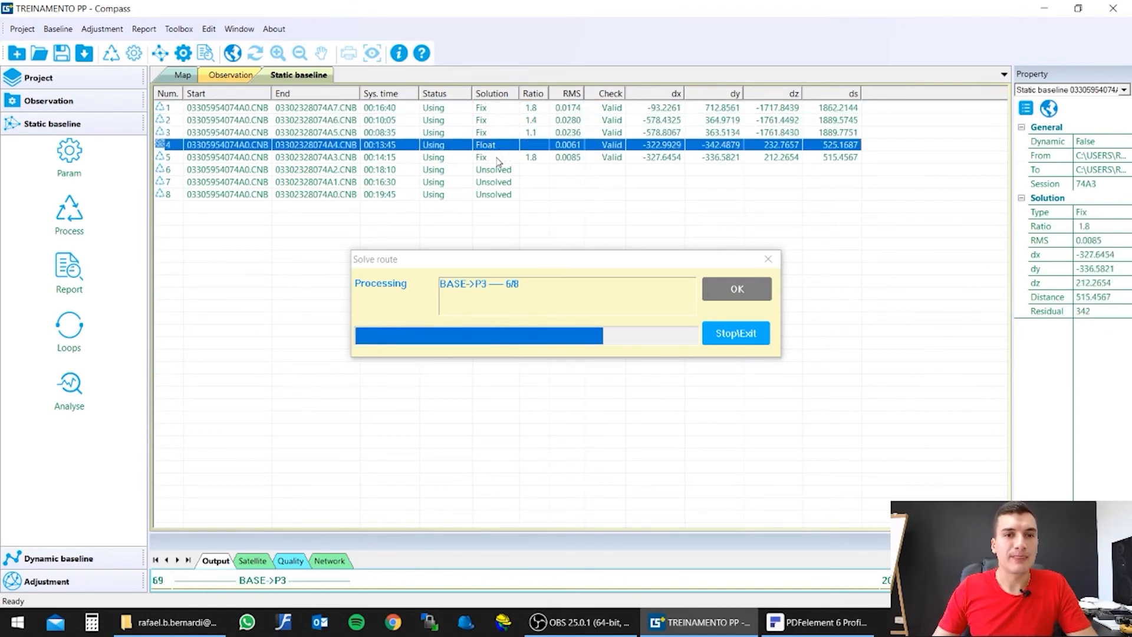
left_click(498, 158)
left_click(497, 170)
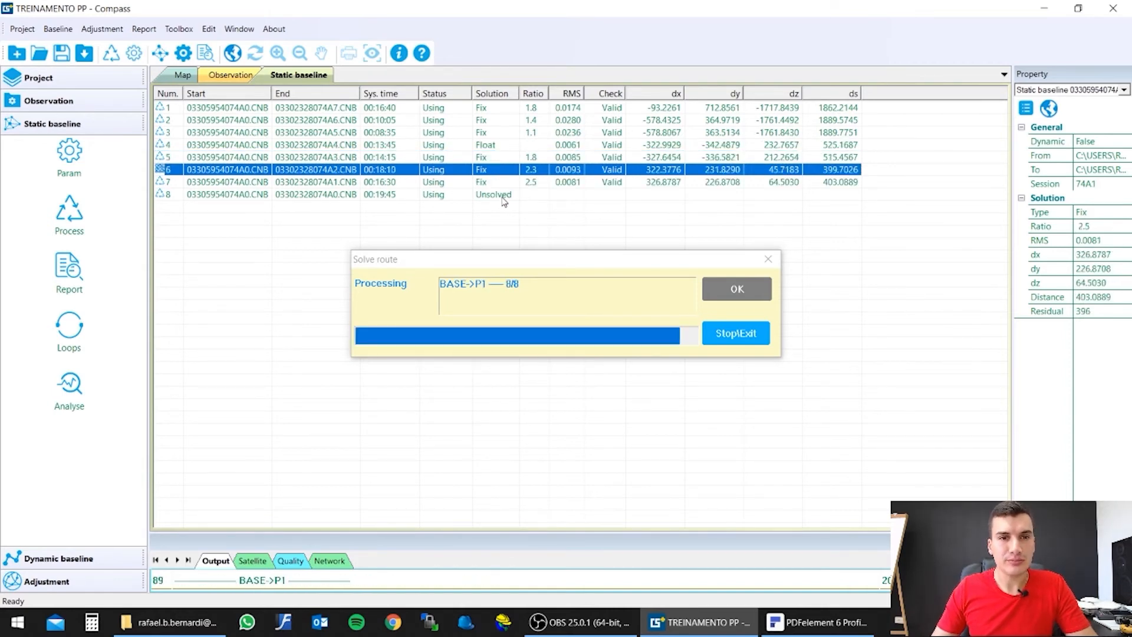
left_click(487, 146)
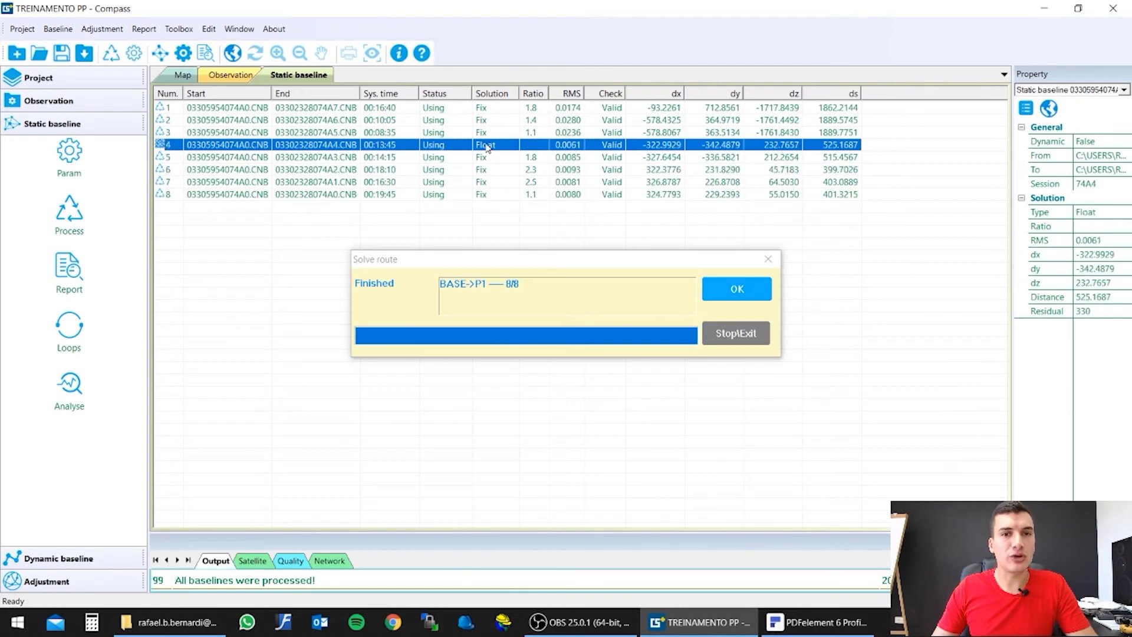
left_click(736, 289)
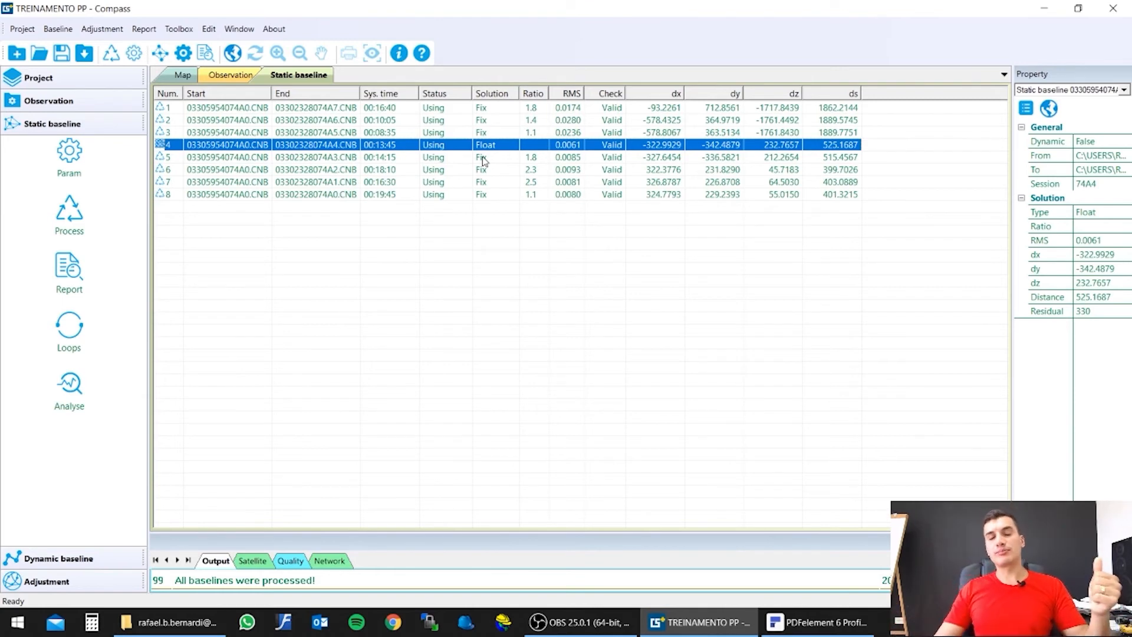
left_click(477, 252)
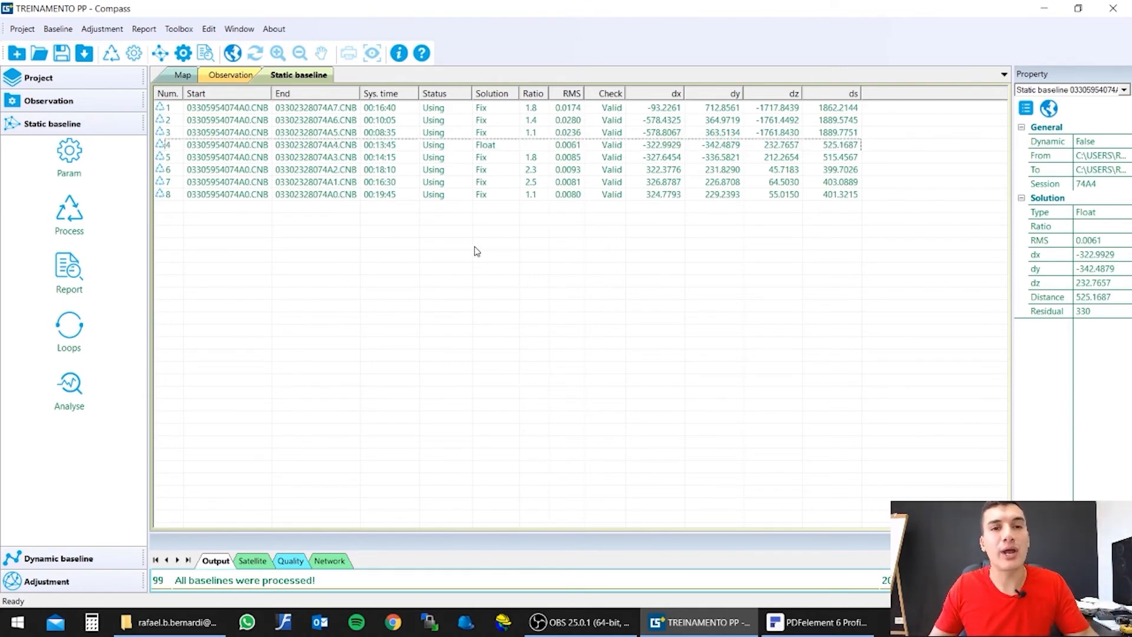
left_click(487, 151)
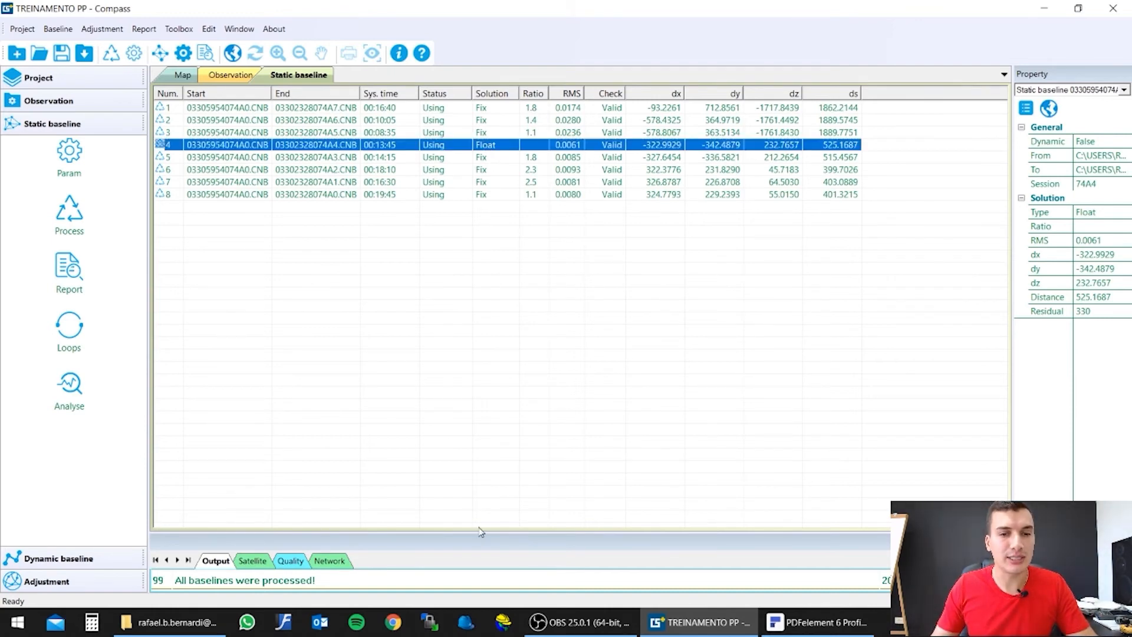
left_click_drag(479, 531, 497, 336)
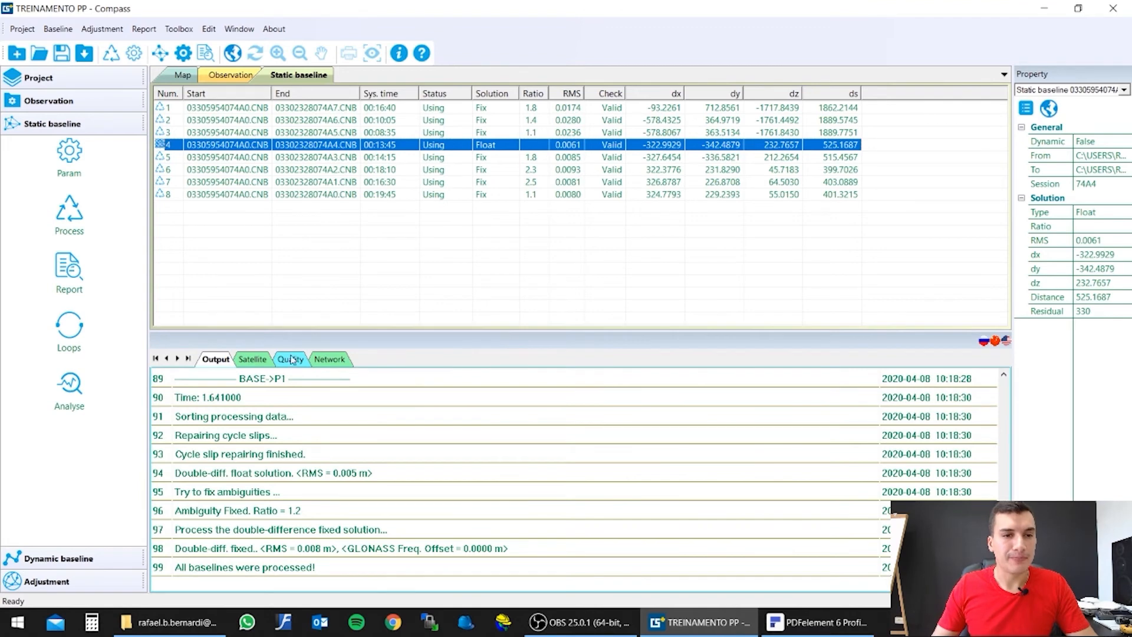
Step: Read through the processing log, examining the ambiguity ratios and RMS entries of the individual baselines
scroll(234, 488, "up", 11)
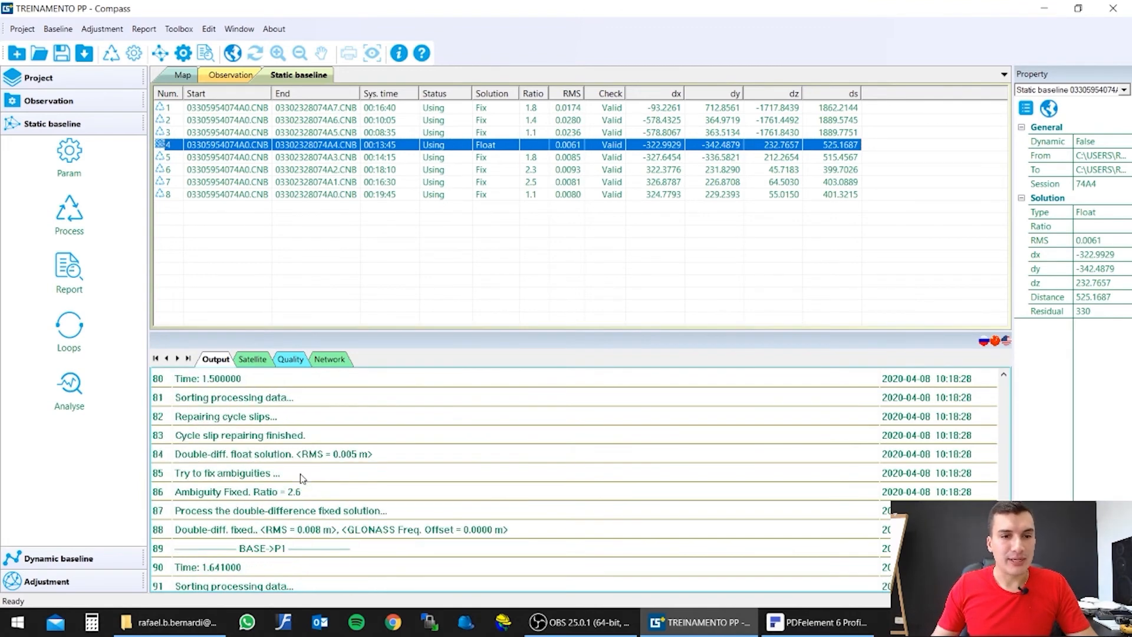
scroll(406, 488, "up", 15)
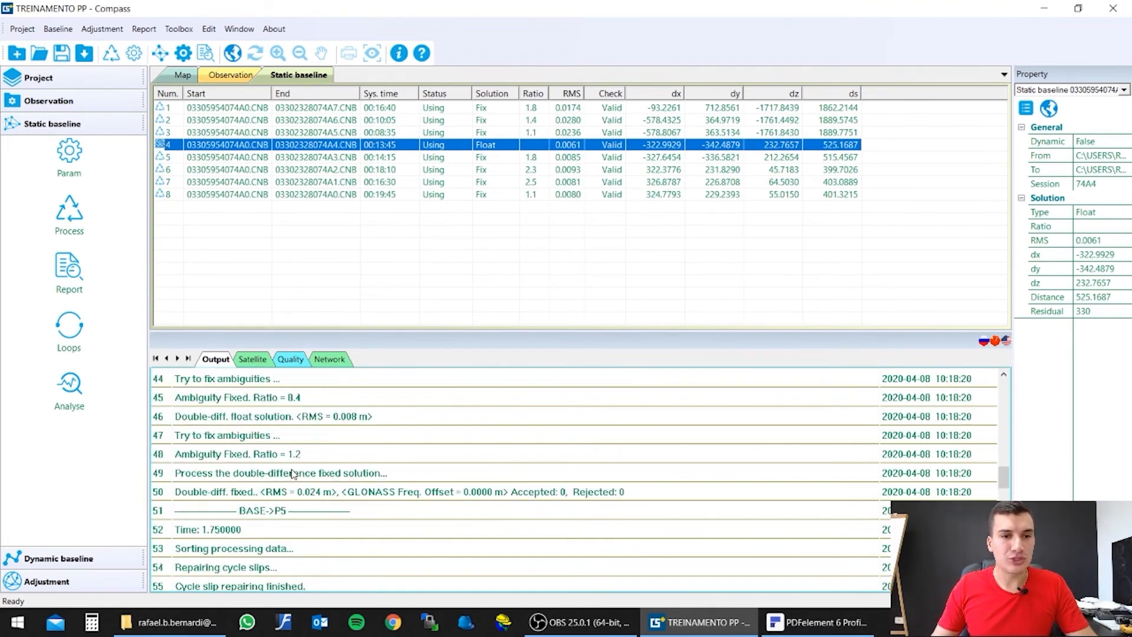
scroll(265, 480, "down", 20)
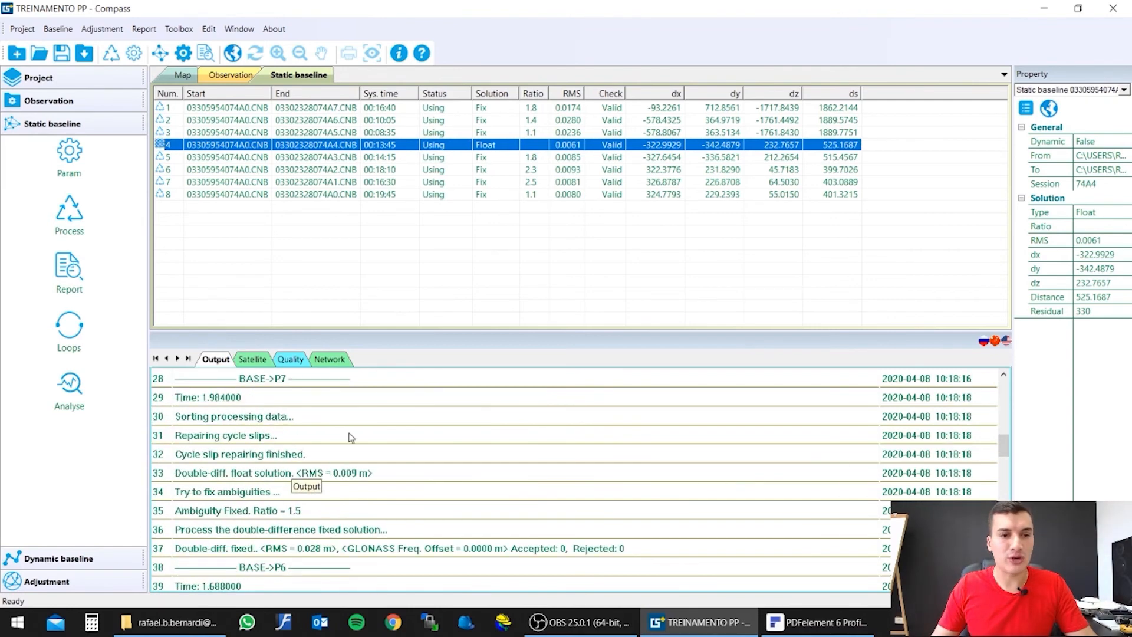
left_click(251, 480)
scroll(239, 519, "up", 4)
scroll(238, 518, "up", 20)
scroll(246, 486, "down", 10)
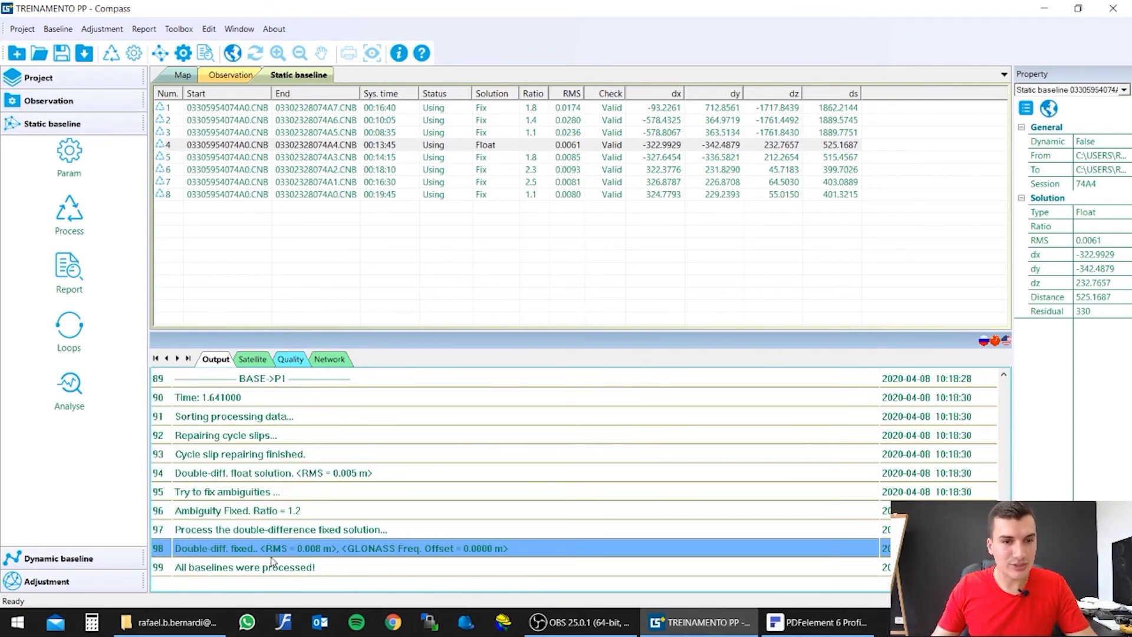
scroll(413, 509, "up", 8)
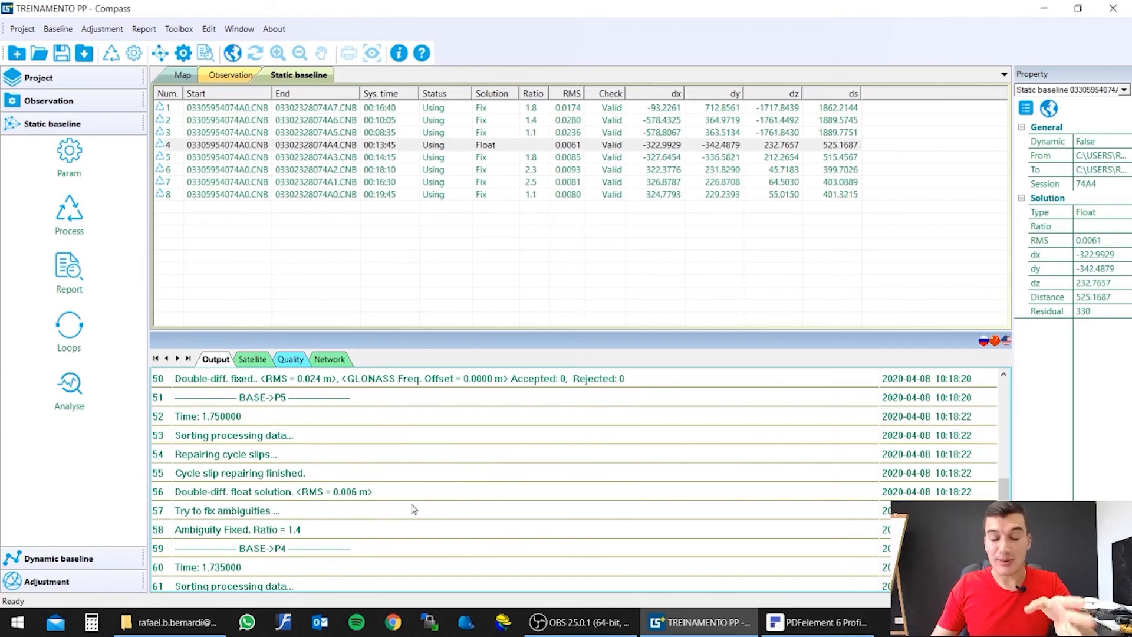
scroll(402, 497, "down", 8)
left_click(313, 564)
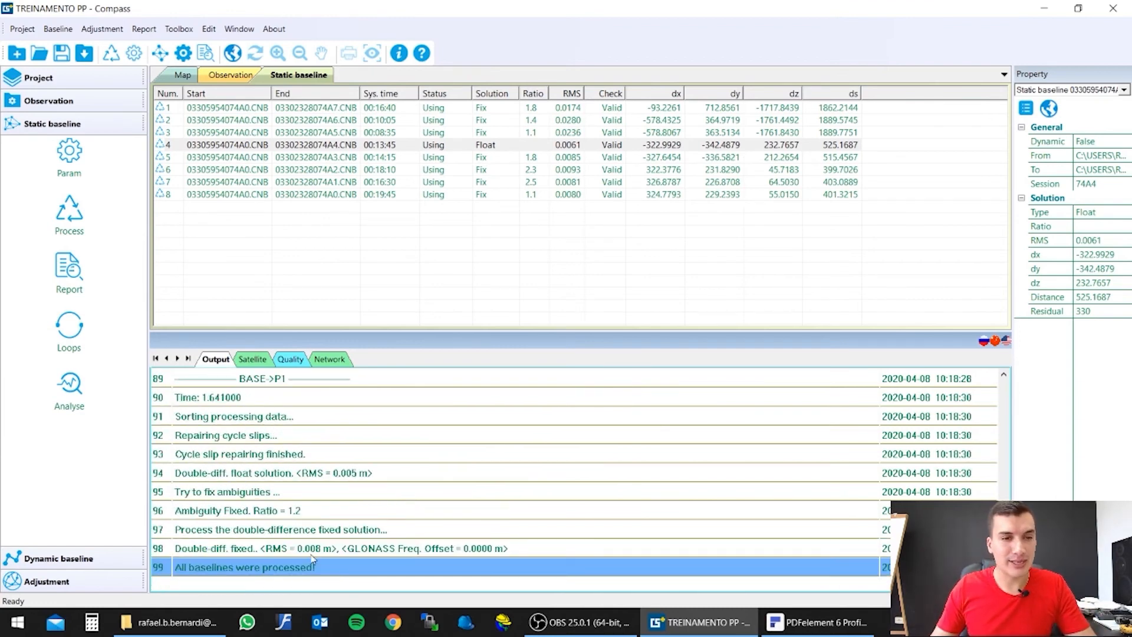
left_click(305, 531)
left_click(253, 359)
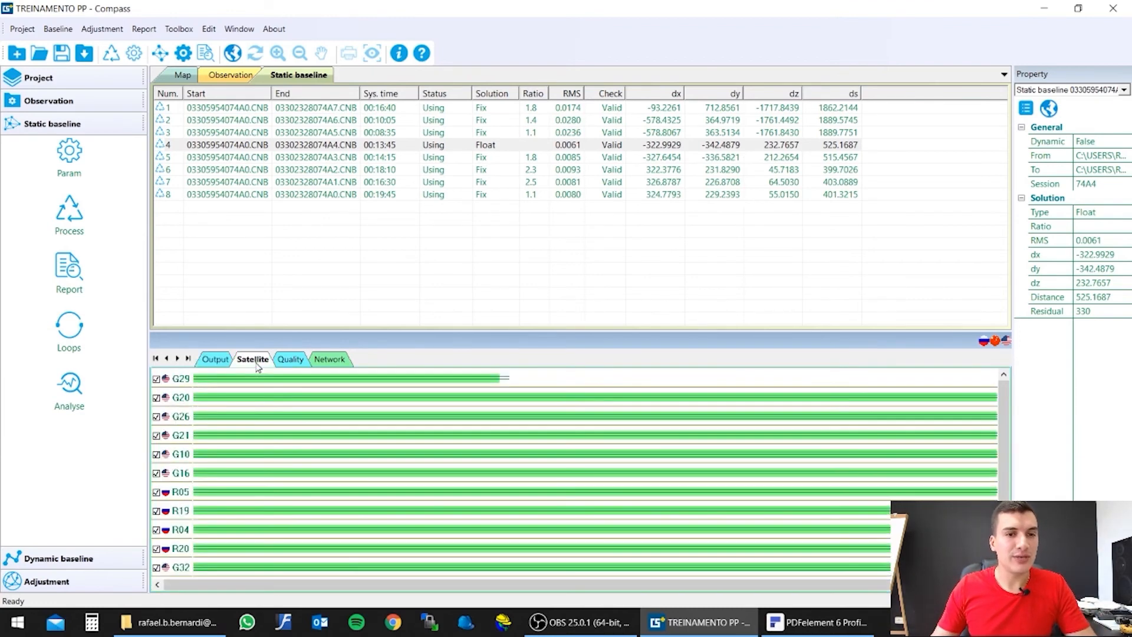
left_click(292, 360)
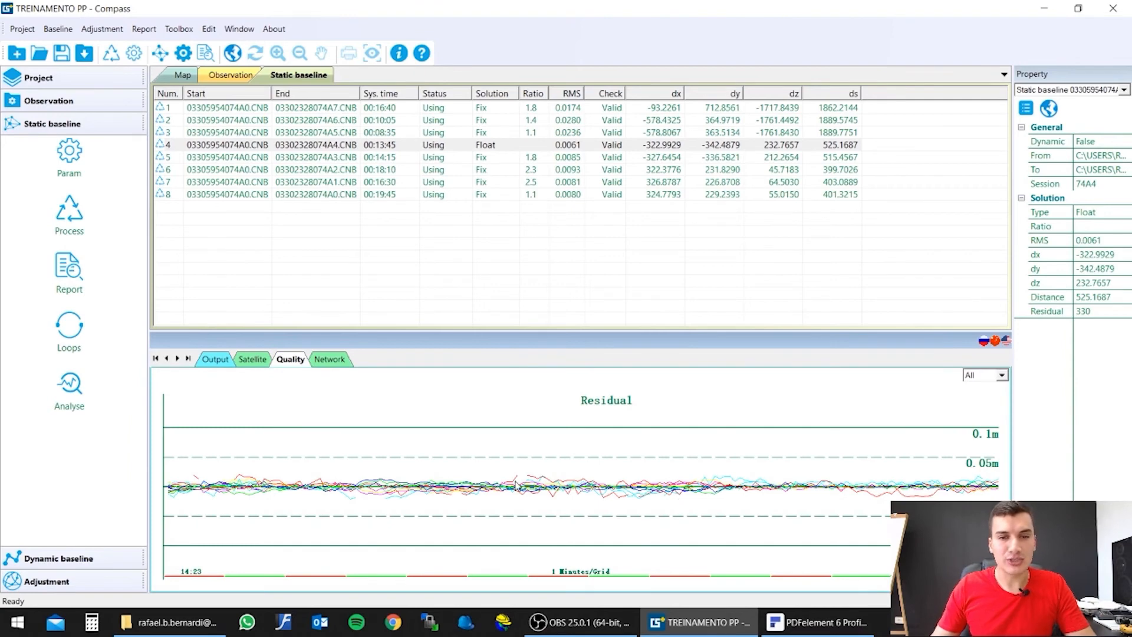
left_click(386, 148)
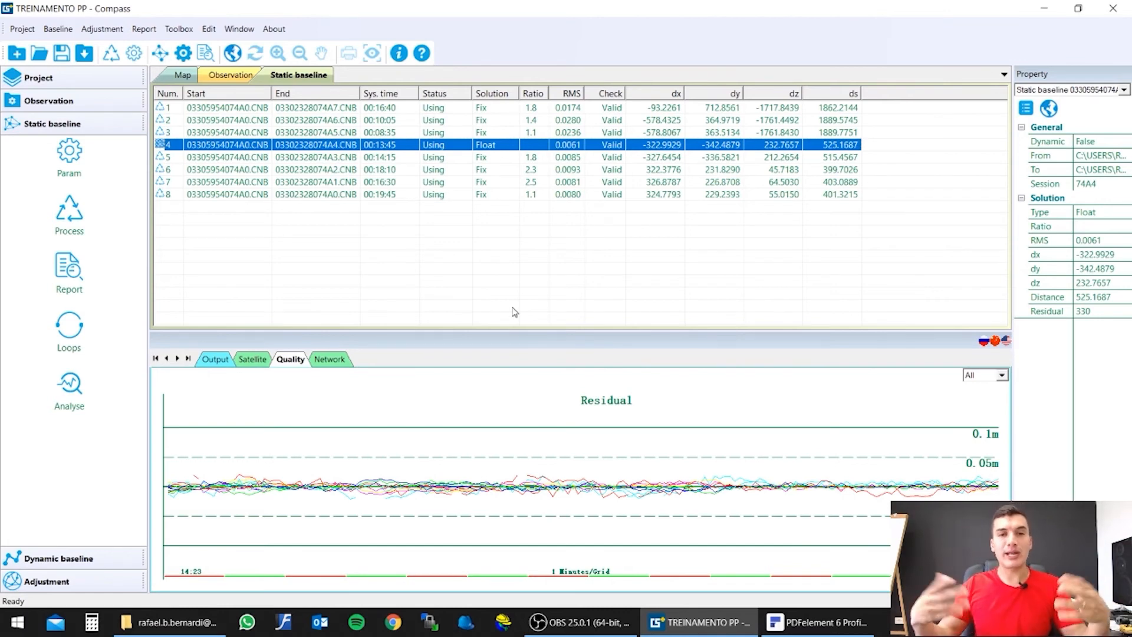
left_click(631, 496)
left_click(434, 146)
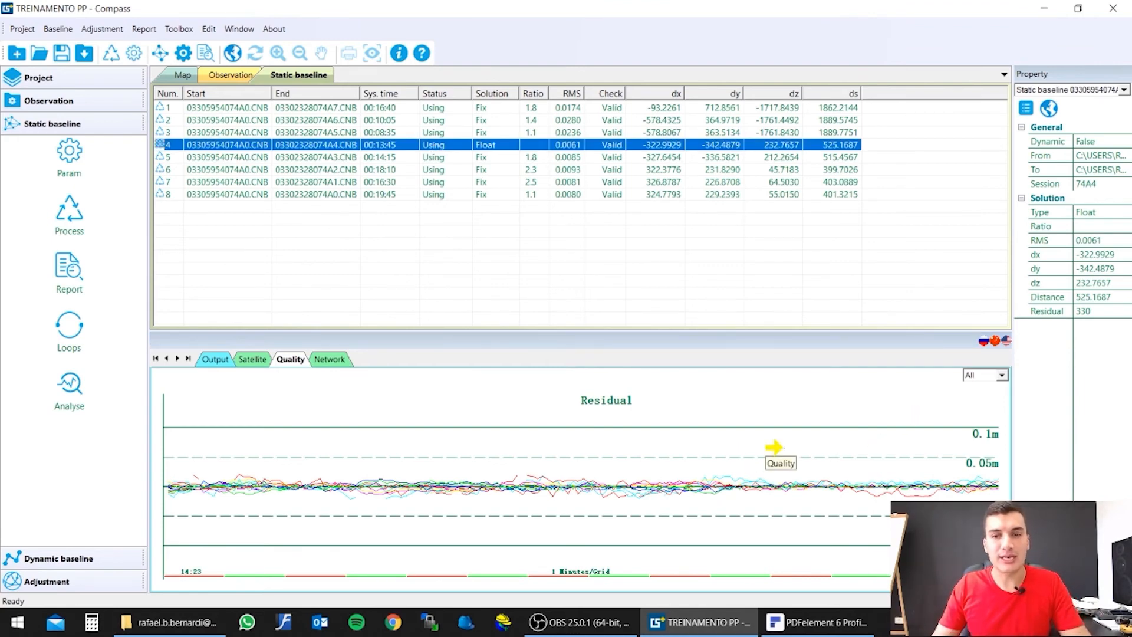
Step: Examine the float baseline's residual plots satellite by satellite, from G10 L1 through R20 L2
left_click(774, 447)
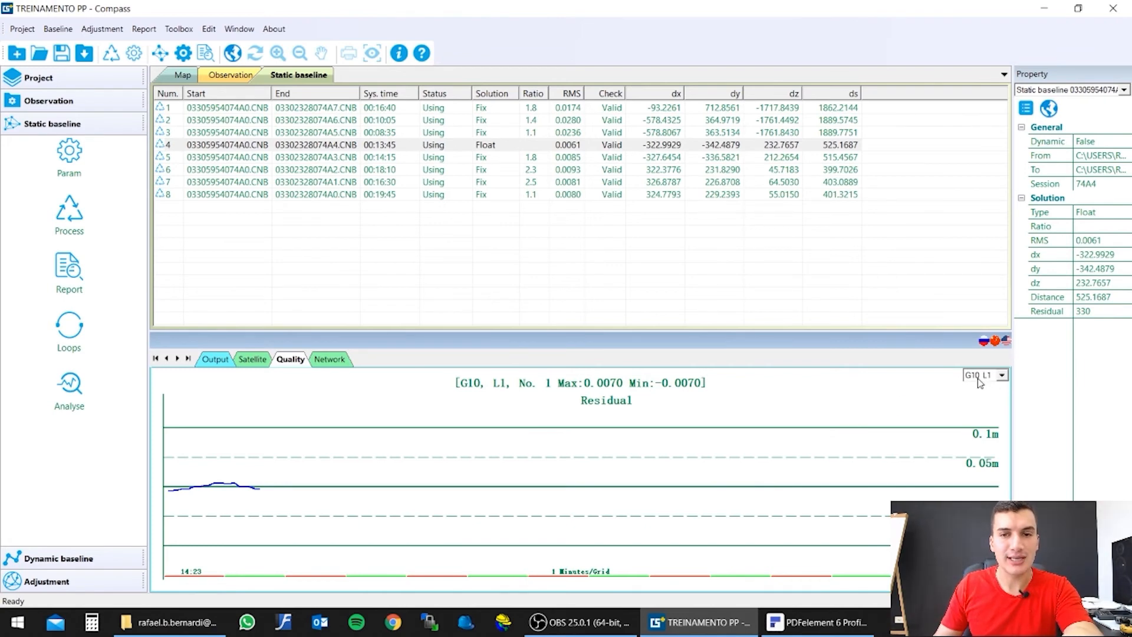
key("Down")
key("Down")
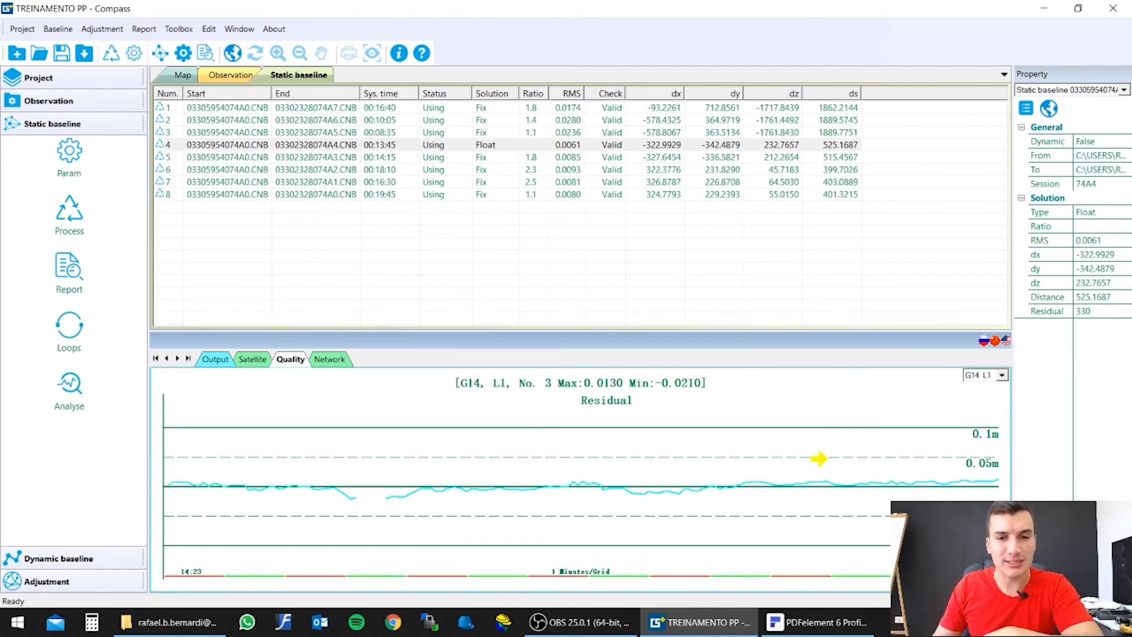
key("Down")
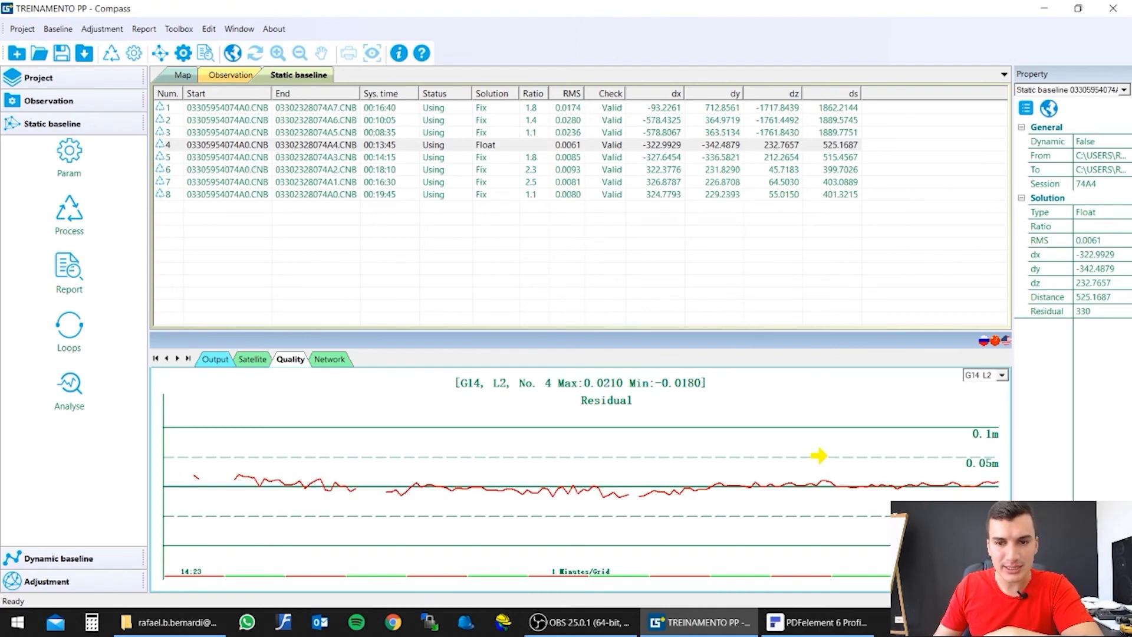
key("Down")
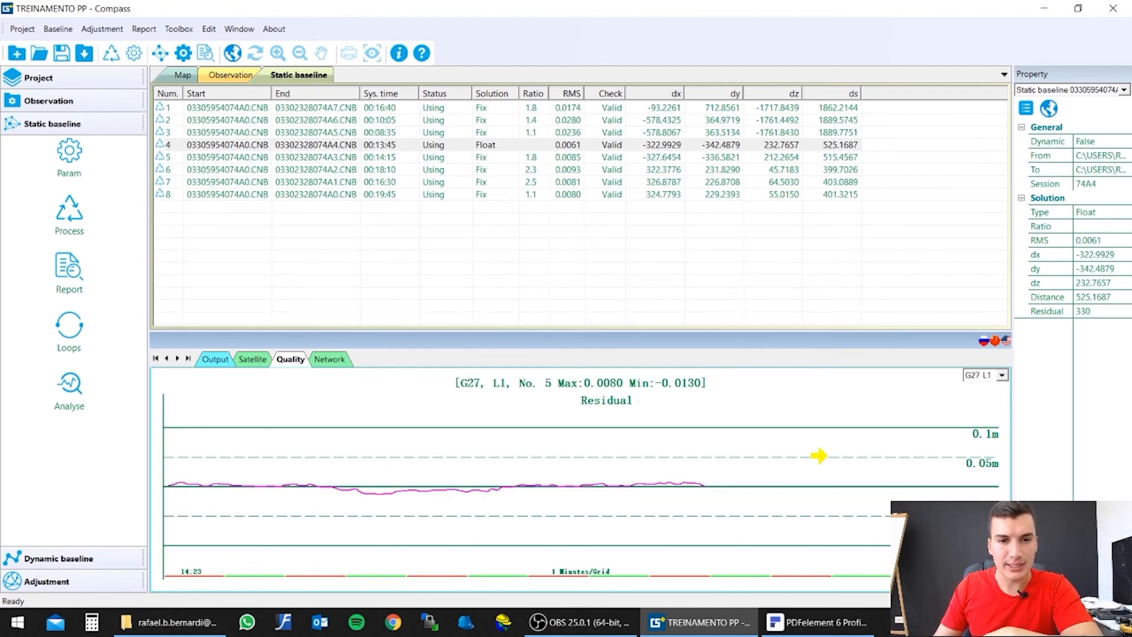
key("Down")
key("Down")
key("Down")
key("Down")
key("Down")
key("Down")
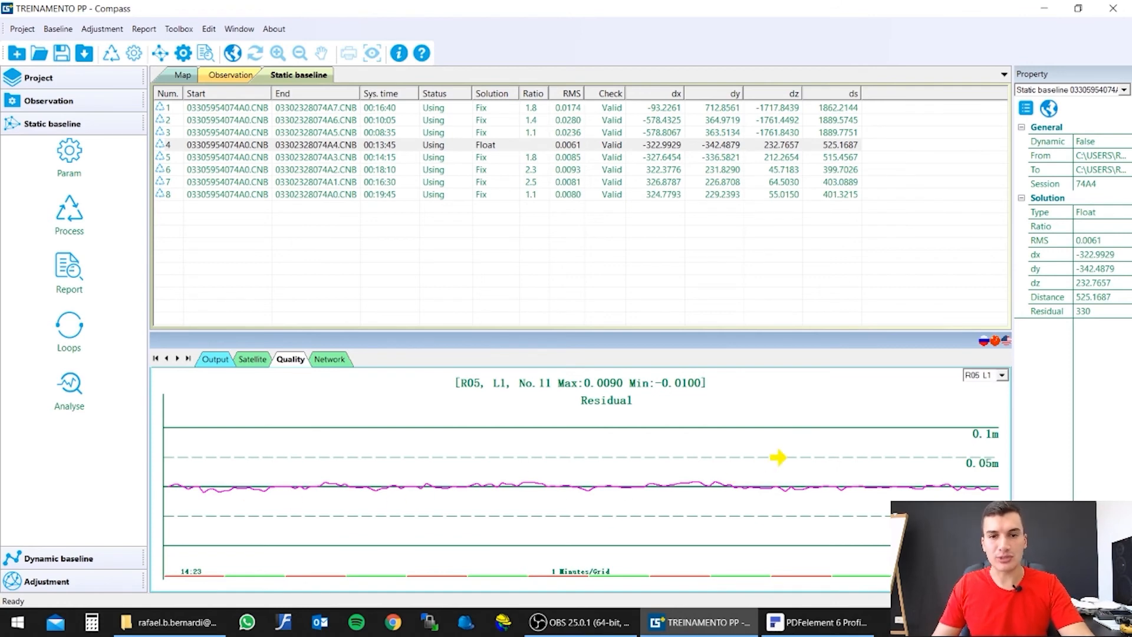
left_click(777, 457)
left_click(776, 456)
left_click(776, 456)
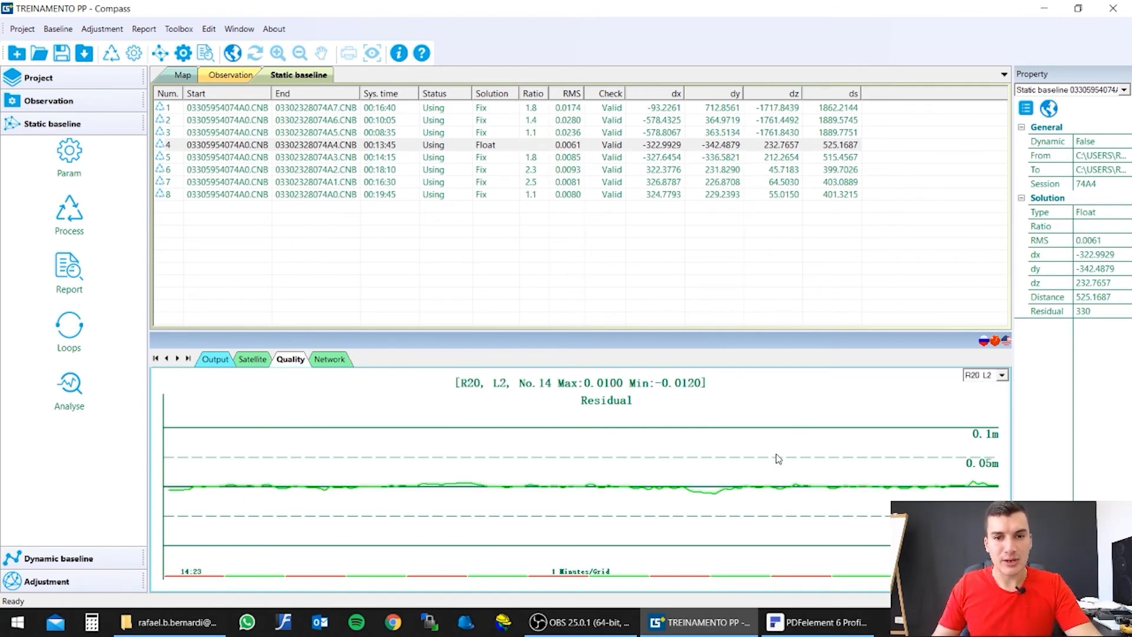
Step: Re-examine the residual plots of GPS satellites G10, G14, G27 and G32 on L1 and L2, looking for interrupted signals
left_click(1002, 375)
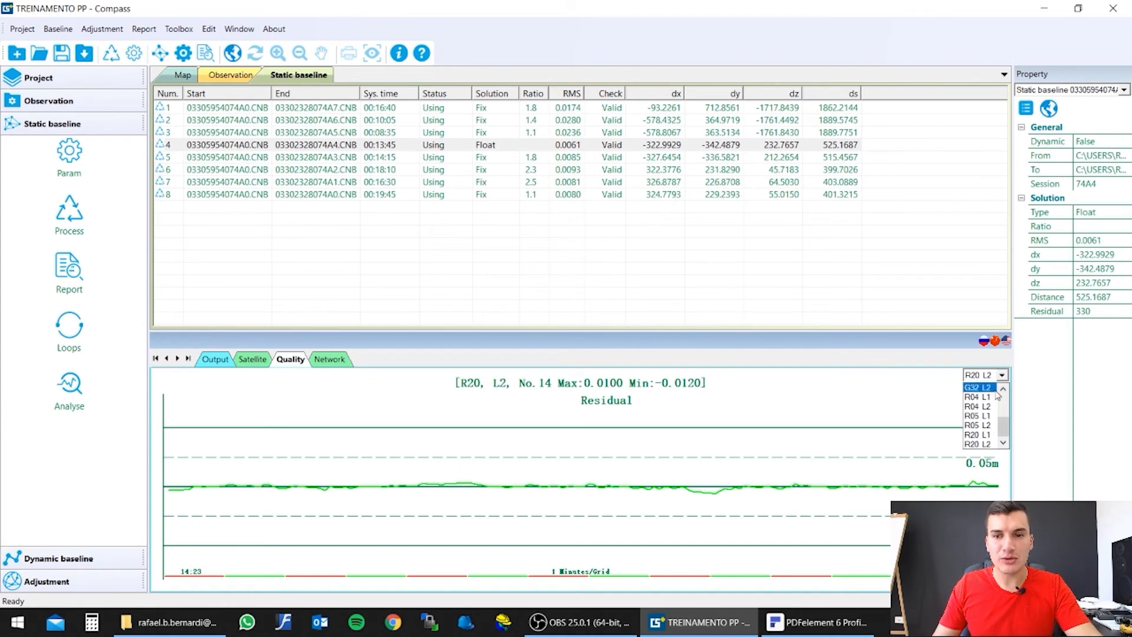
left_click(984, 399)
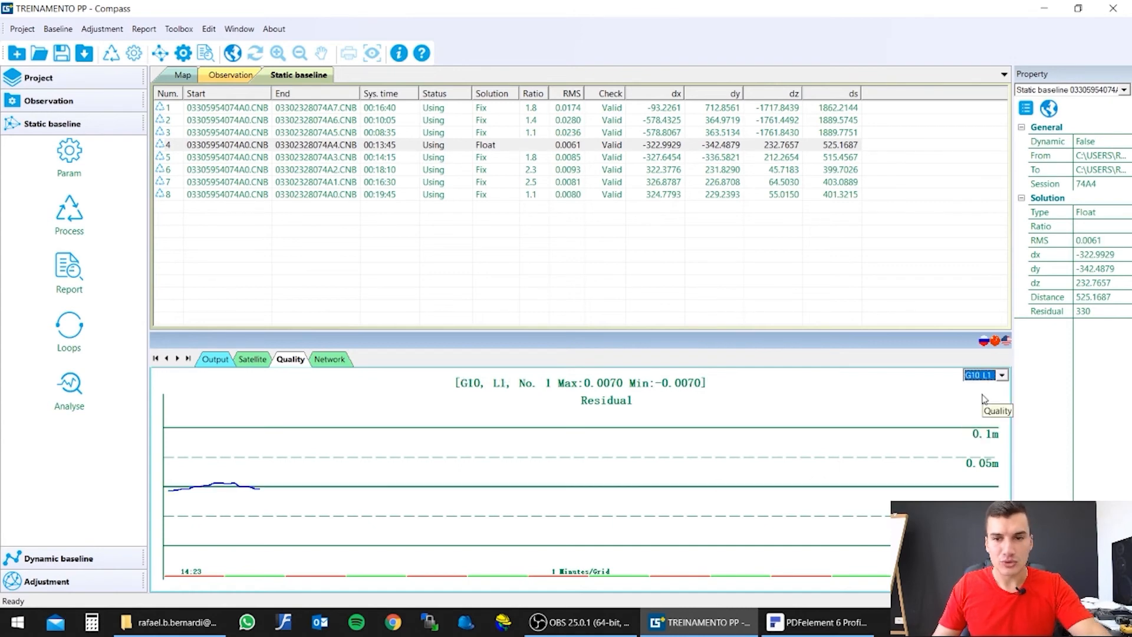
key("Down")
key("Down")
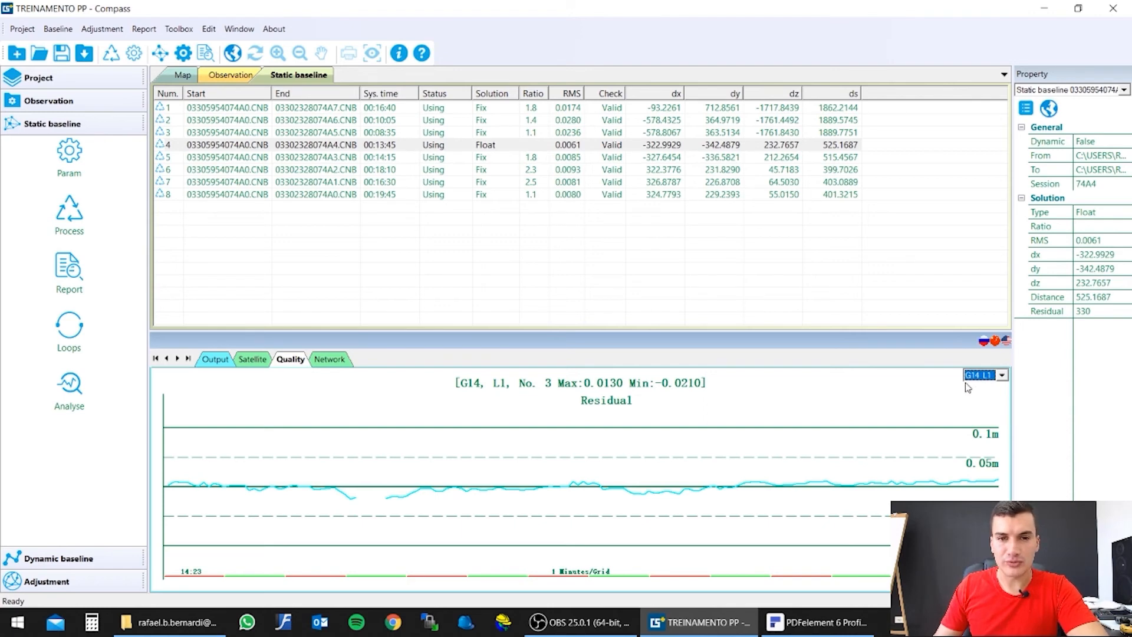
key("Down")
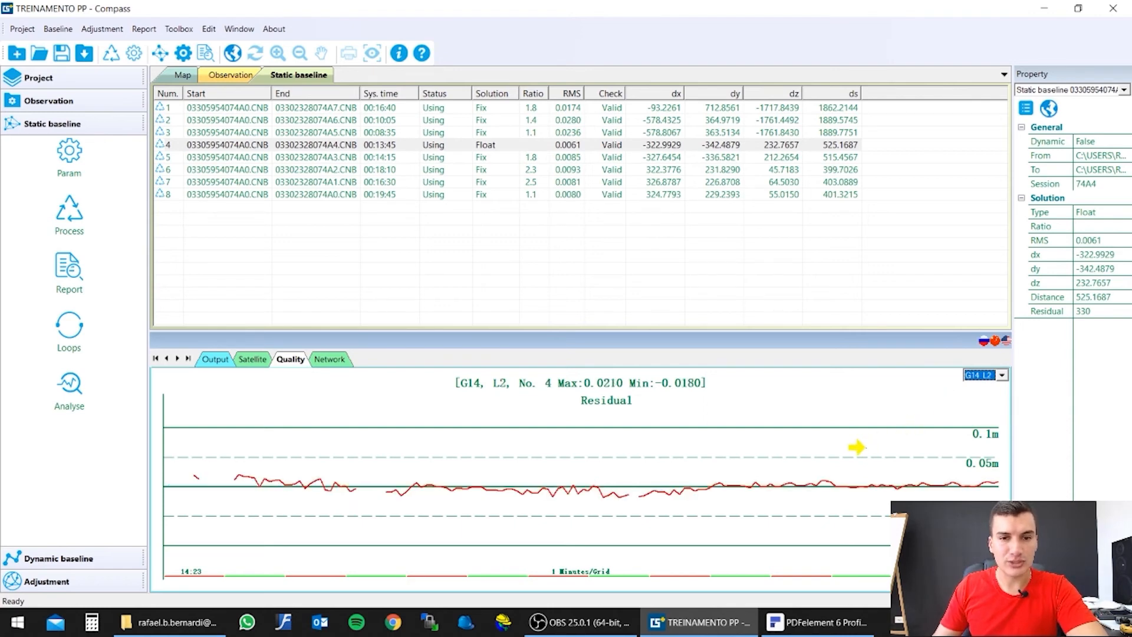
key("Down")
key("Down")
key("Down")
key("Down")
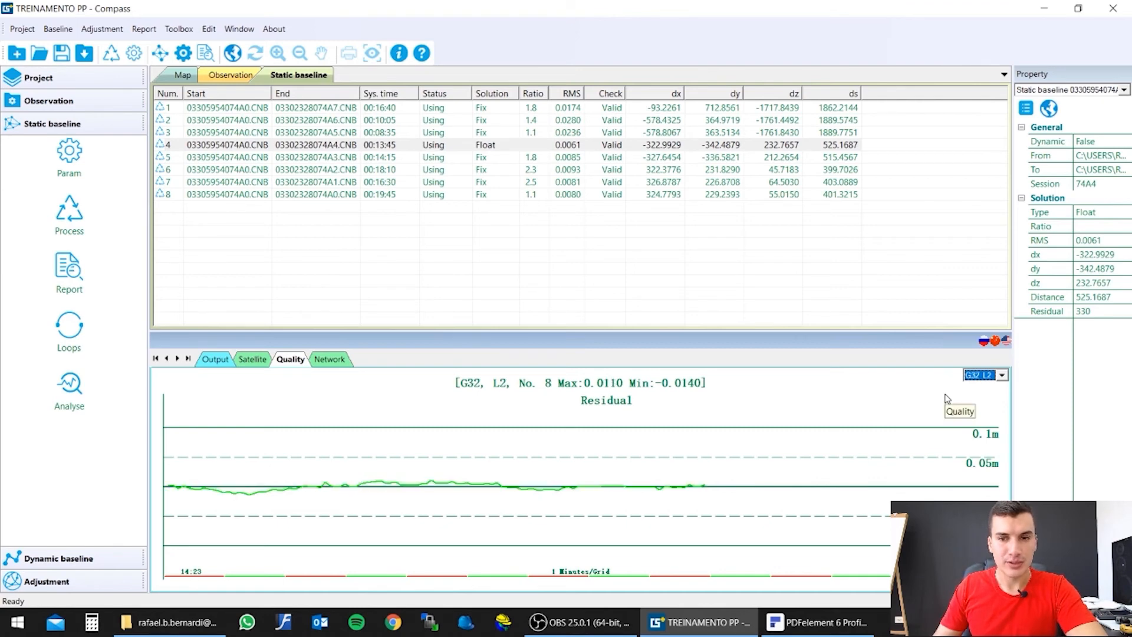
key("Up")
key("Up")
key("Up")
key("Up")
key("Up")
key("Up")
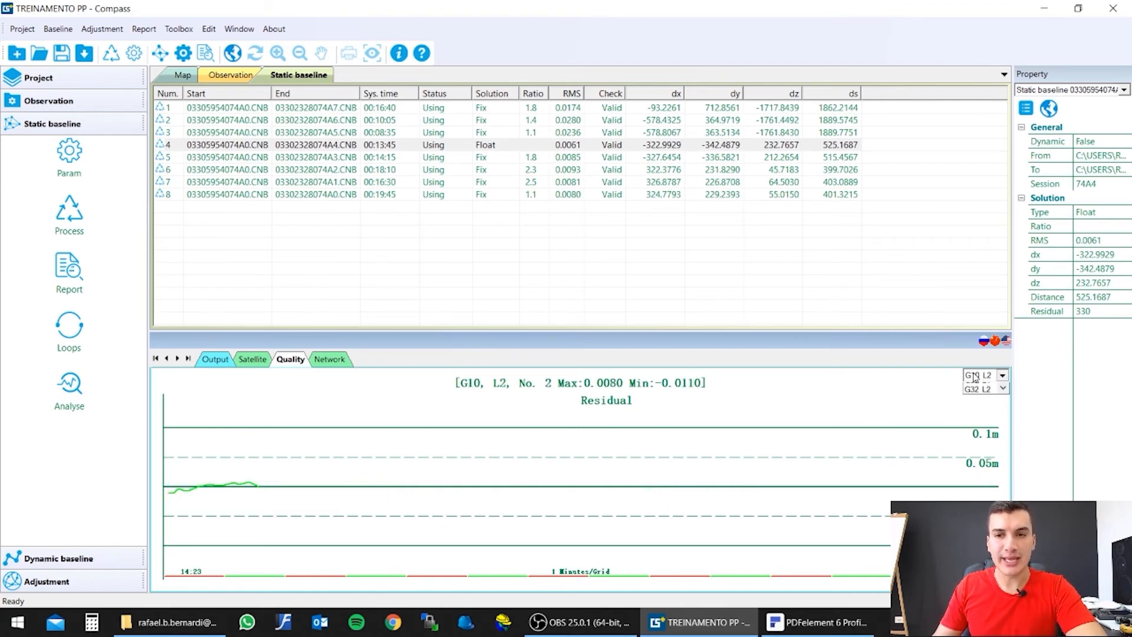
left_click(981, 374)
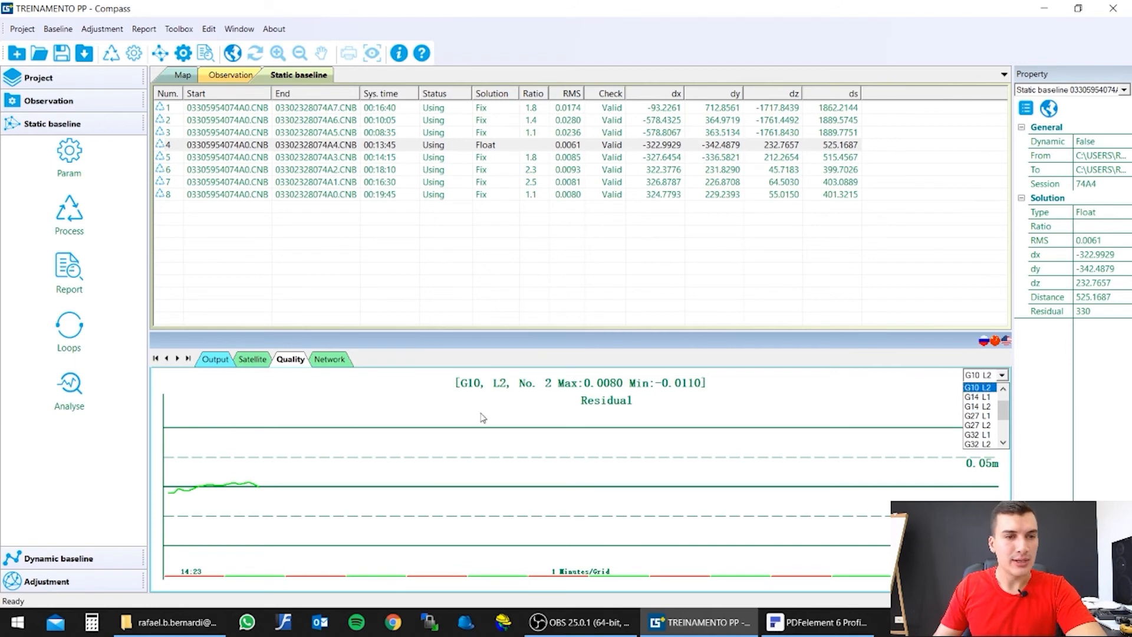
Step: Exclude satellites G14 and G10 from the float baseline's observations
left_click(247, 361)
left_click(252, 361)
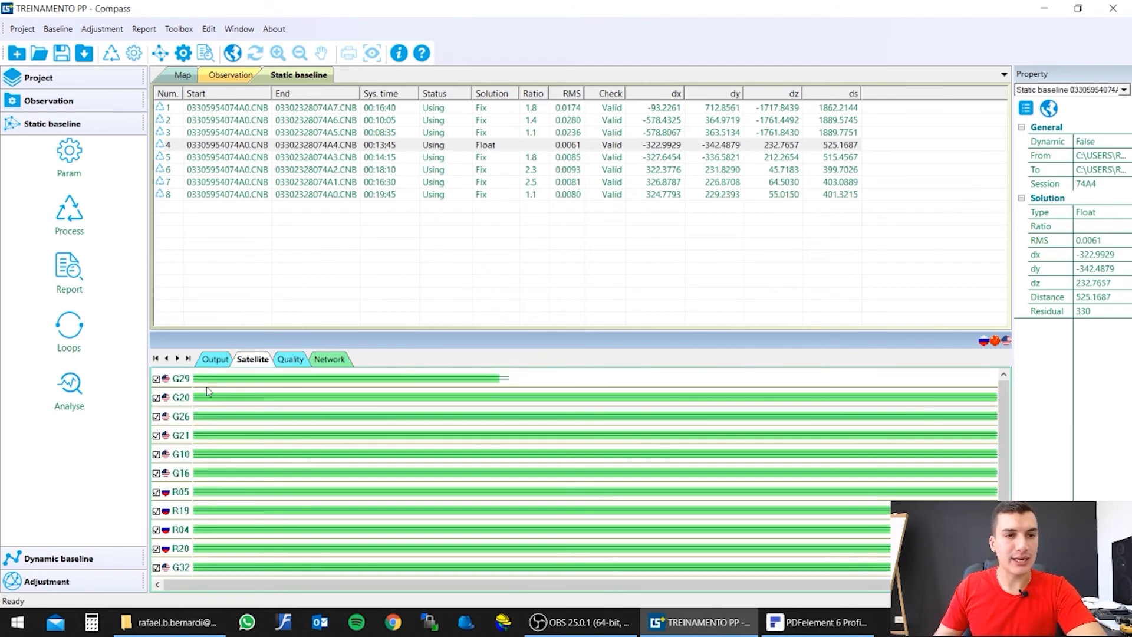
scroll(176, 411, "down", 2)
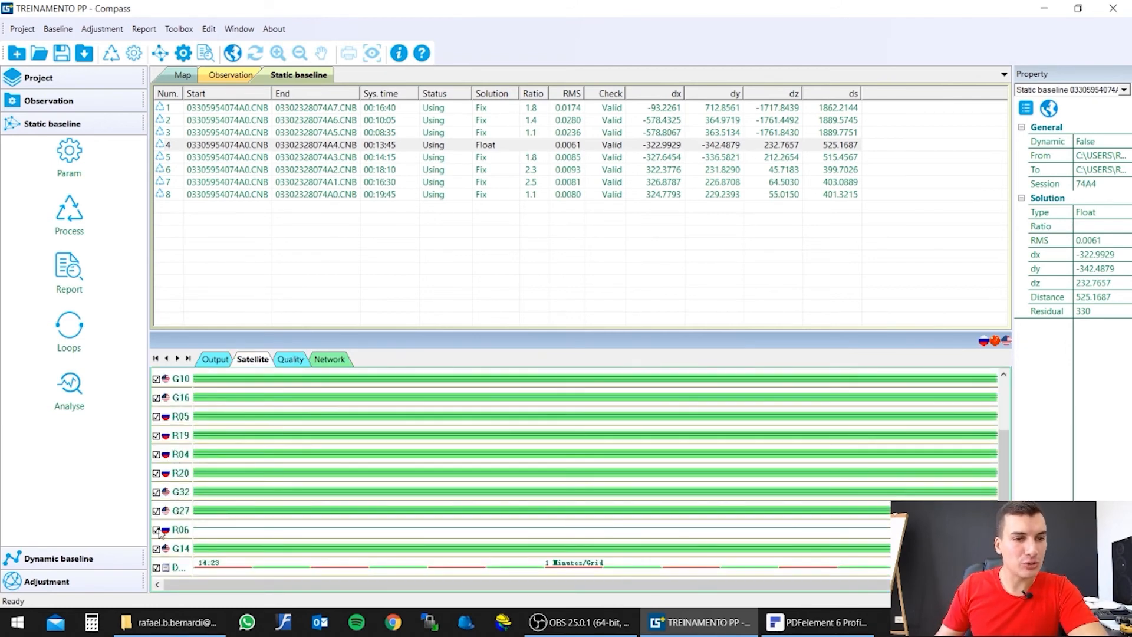
left_click(157, 552)
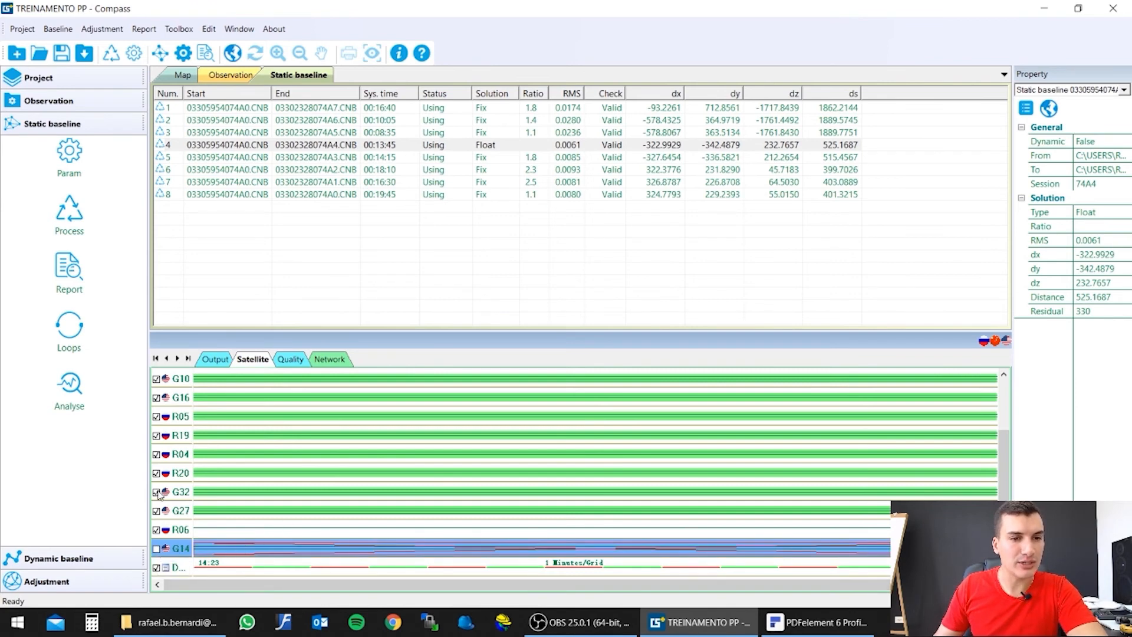
scroll(158, 466, "up", 2)
left_click(156, 455)
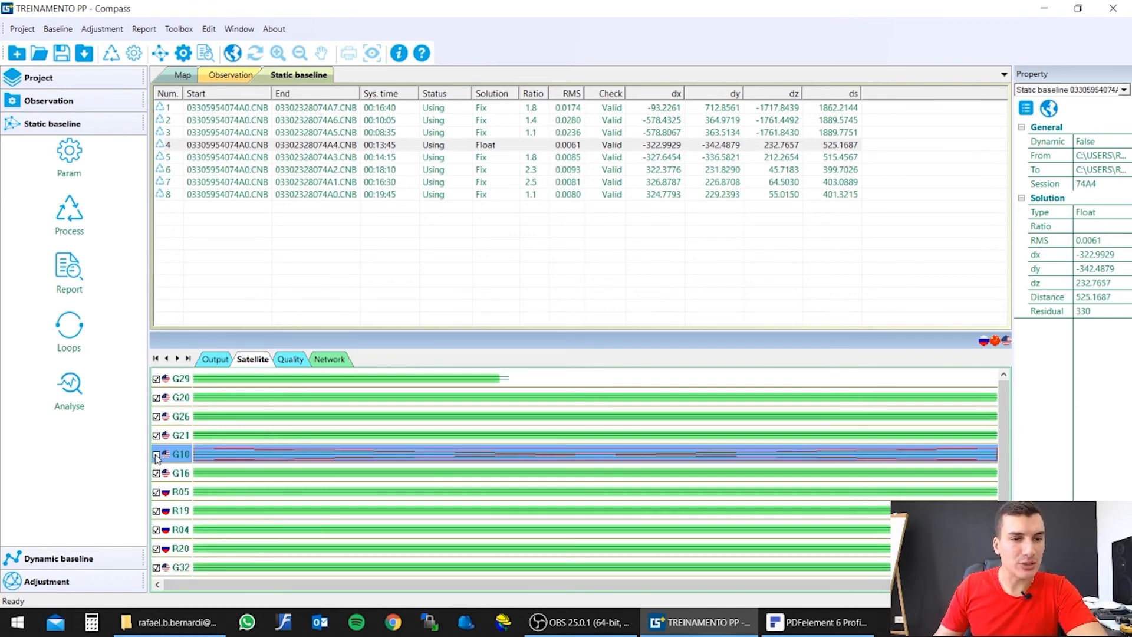
scroll(253, 477, "down", 2)
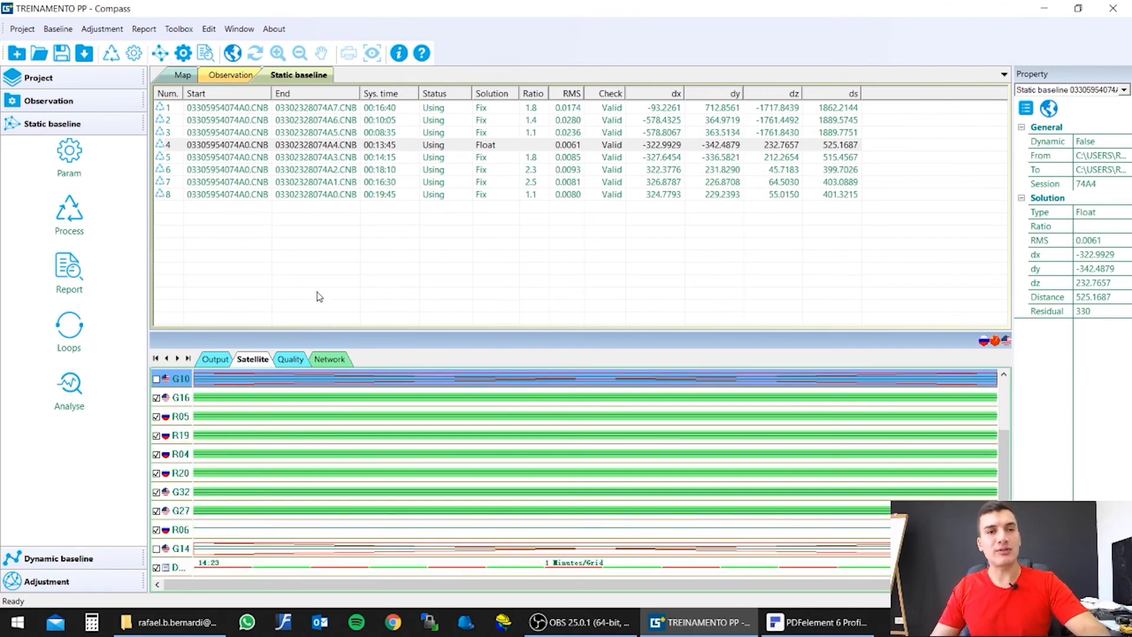
left_click(383, 146)
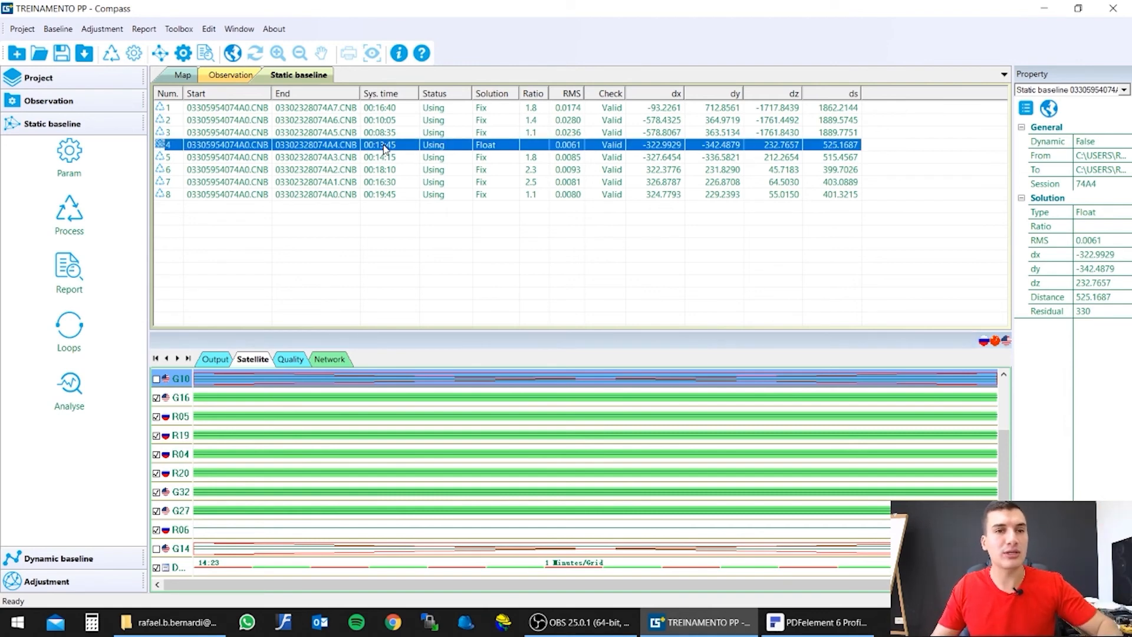
right_click(384, 148)
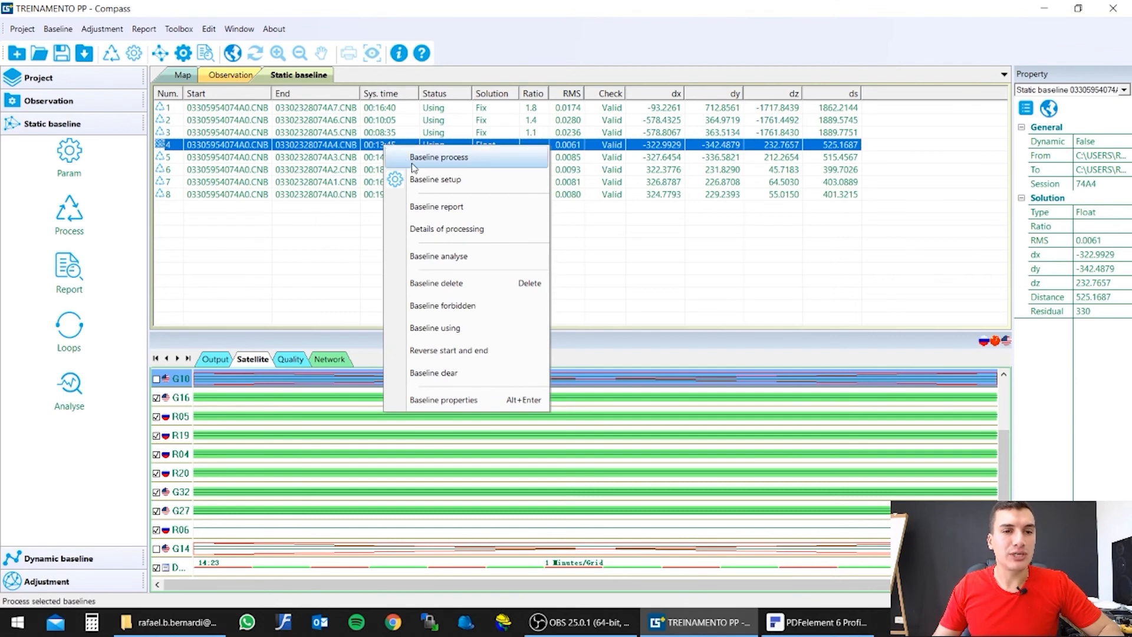
left_click(441, 158)
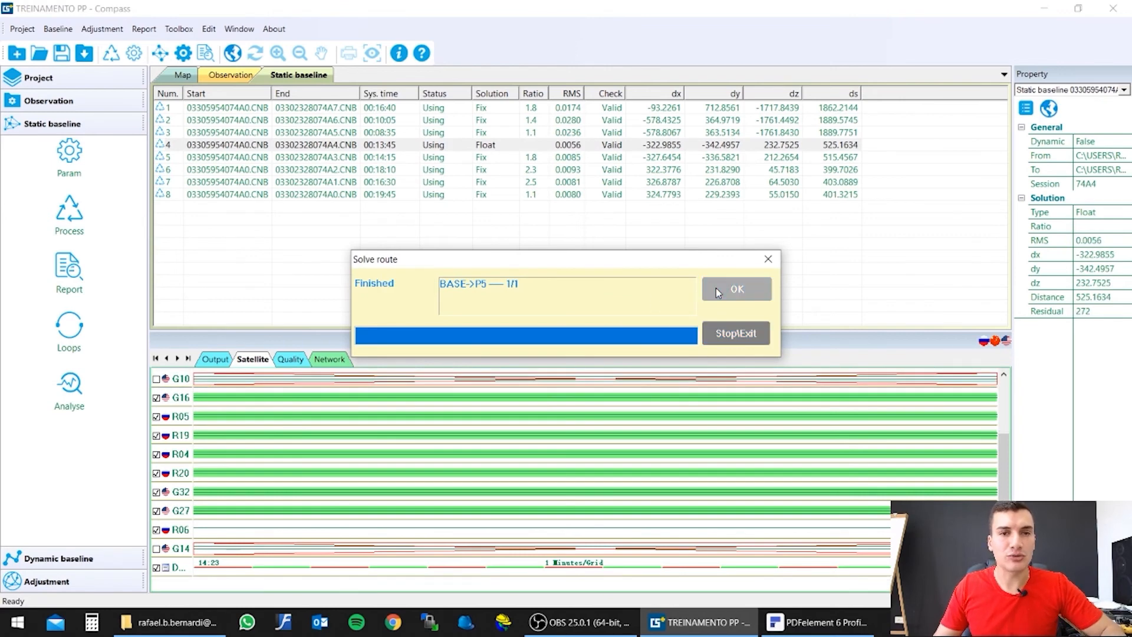
left_click(736, 289)
Step: Exclude satellite G29 from the float baseline as well and process that baseline again, closing the finished run
scroll(854, 440, "up", 2)
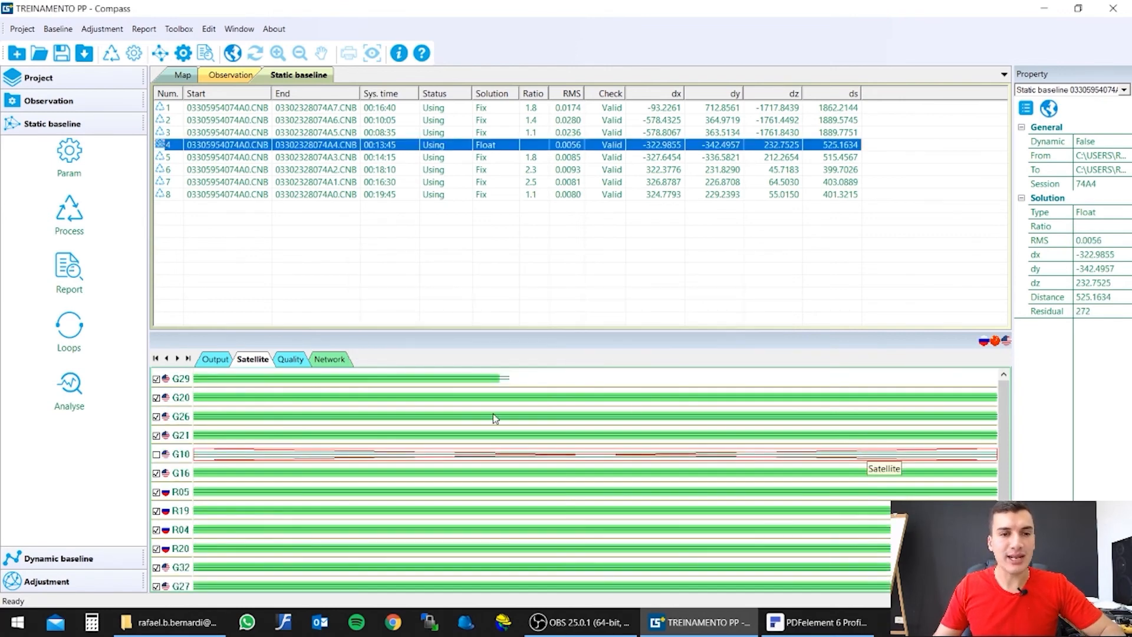
left_click_drag(212, 383, 511, 385)
left_click_drag(203, 376, 166, 376)
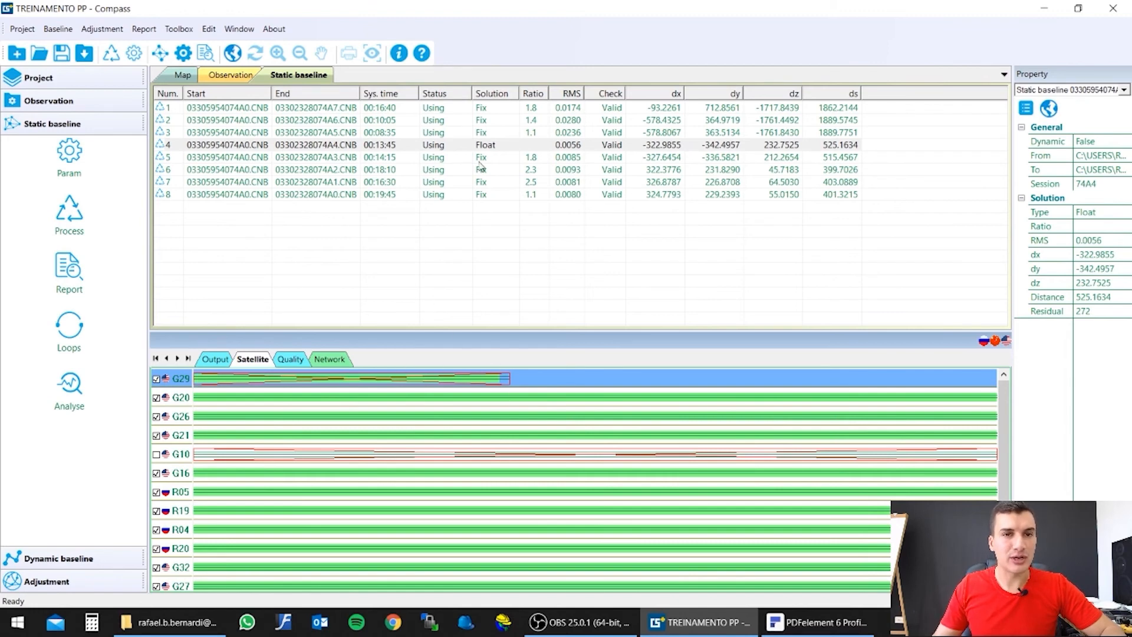
right_click(490, 146)
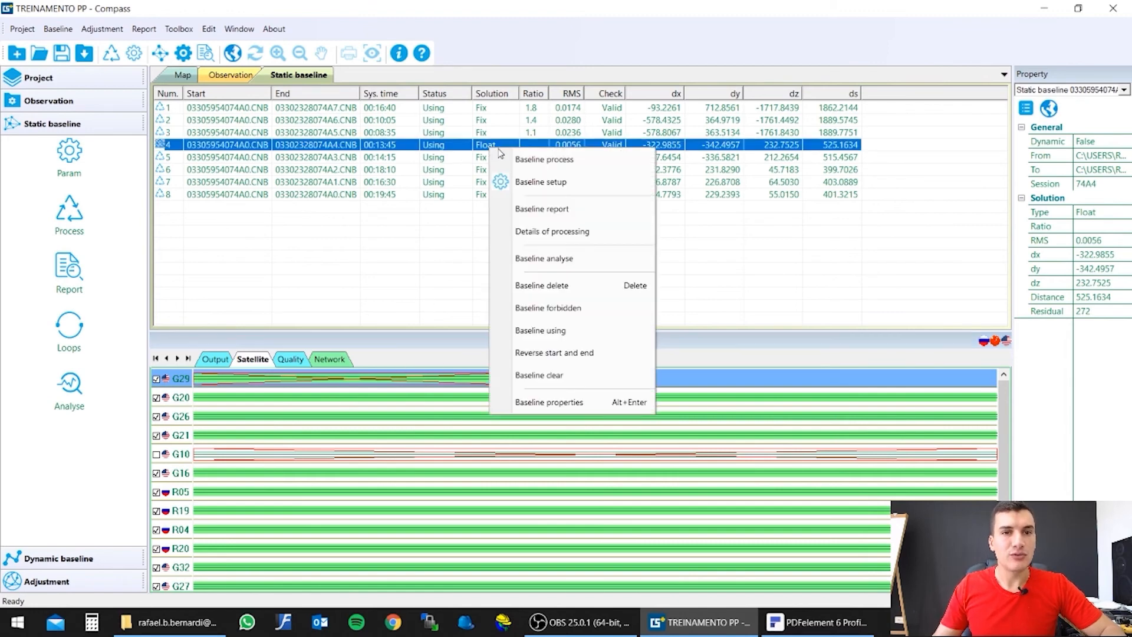
left_click(540, 161)
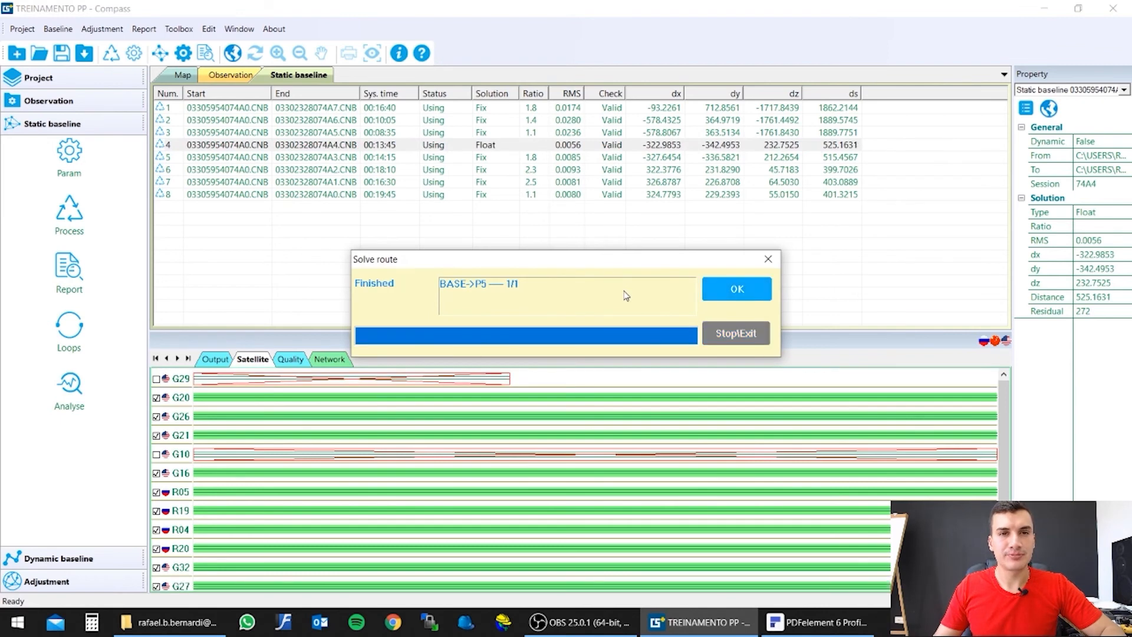
left_click(734, 289)
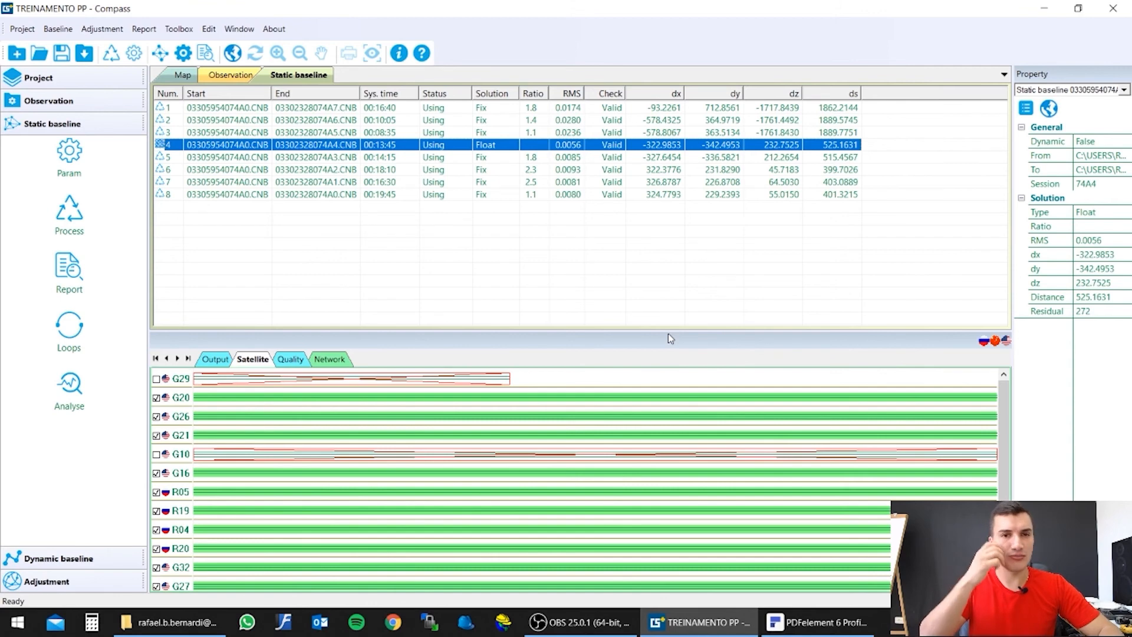
scroll(1008, 457, "down", 1)
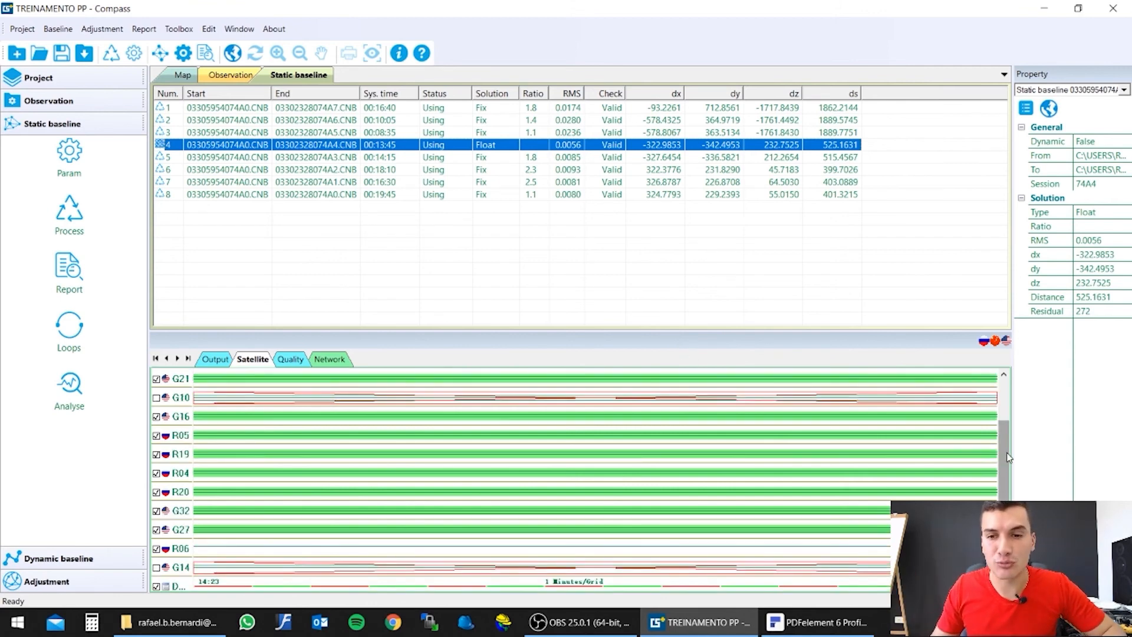
scroll(1007, 463, "down", 1)
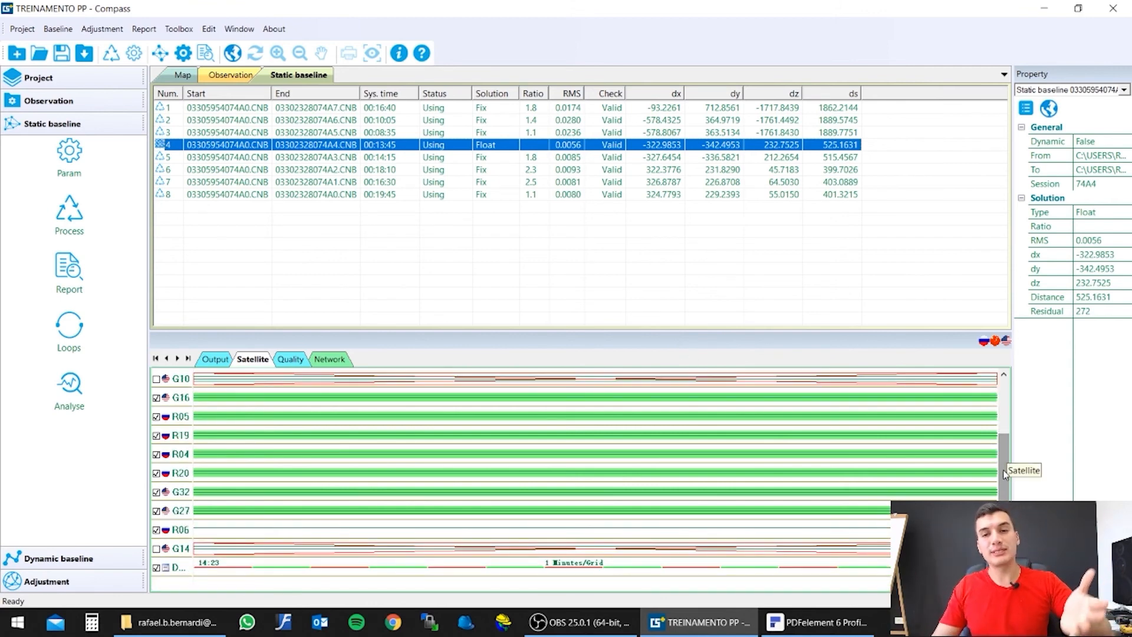
scroll(1002, 469, "up", 2)
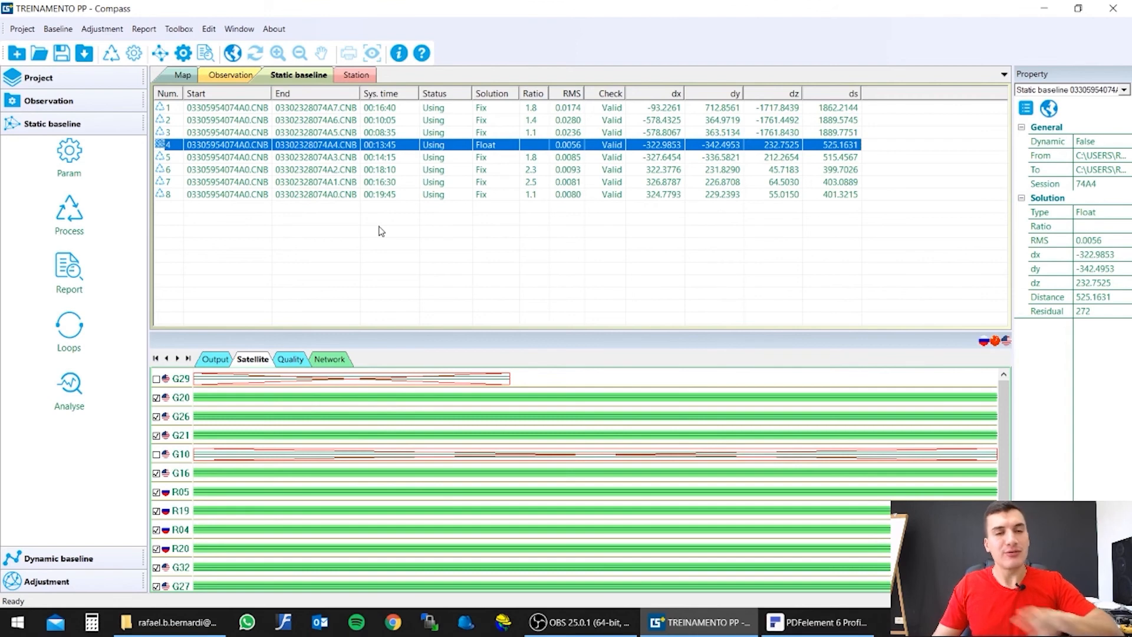
Step: Open the network adjustment parameters and set the fixed station in free adjustment to BASE
left_click(60, 587)
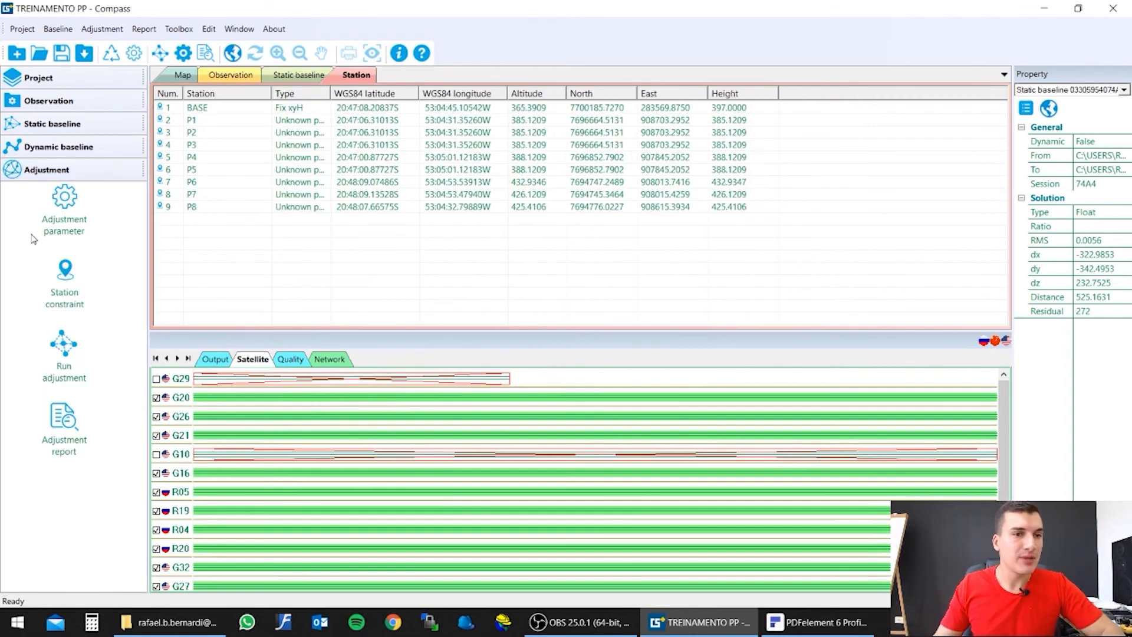
left_click(61, 206)
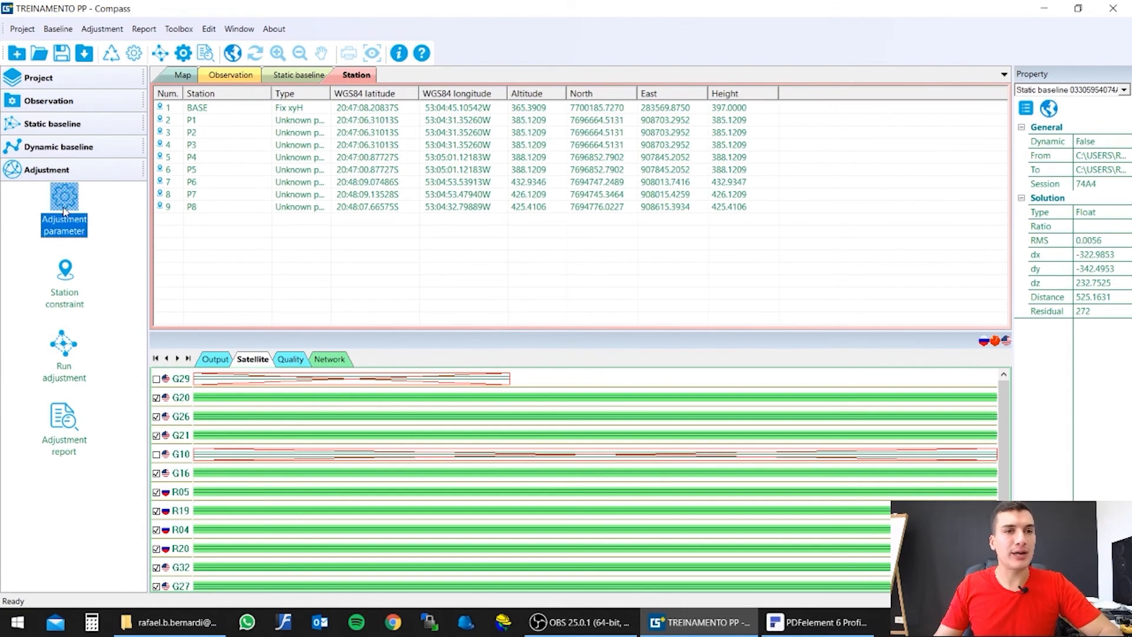
left_click(63, 211)
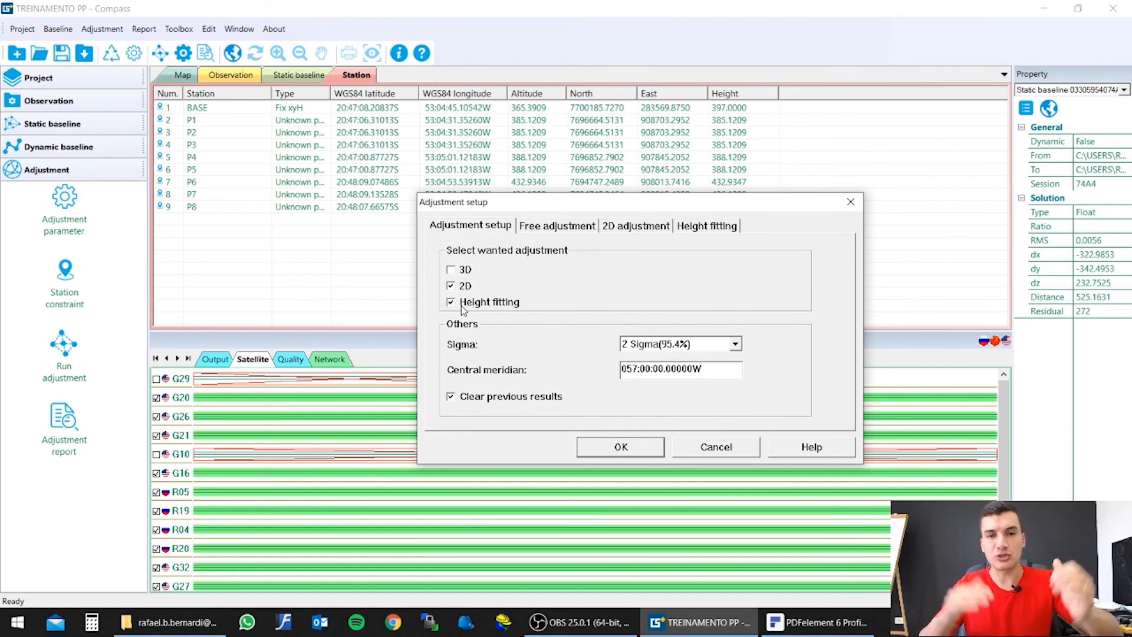
left_click(557, 226)
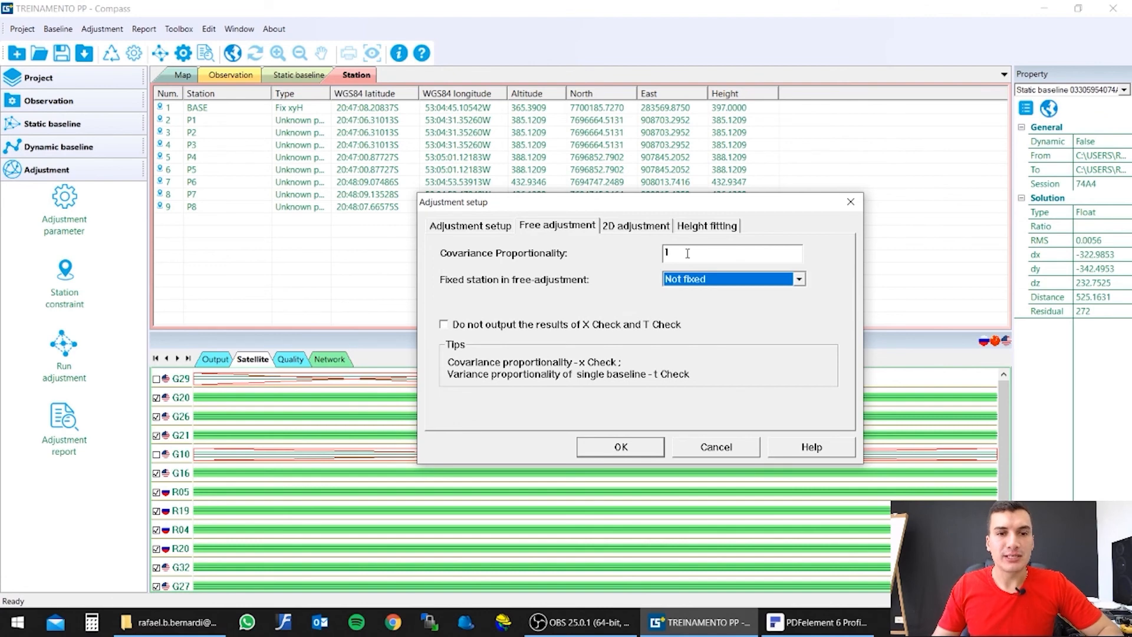
left_click(697, 284)
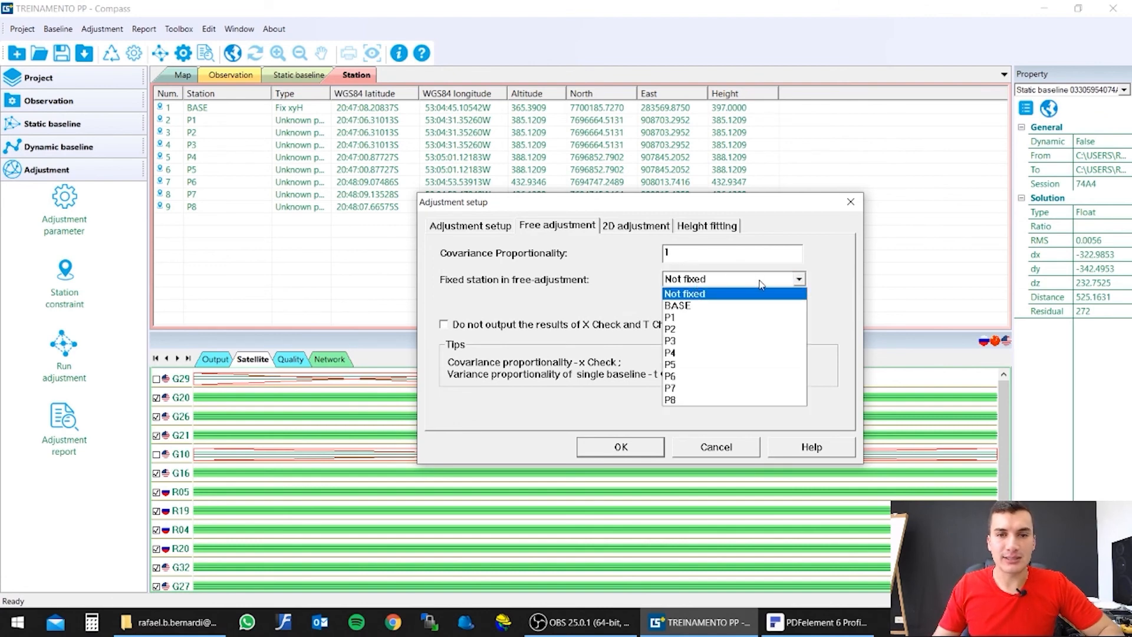
left_click(707, 306)
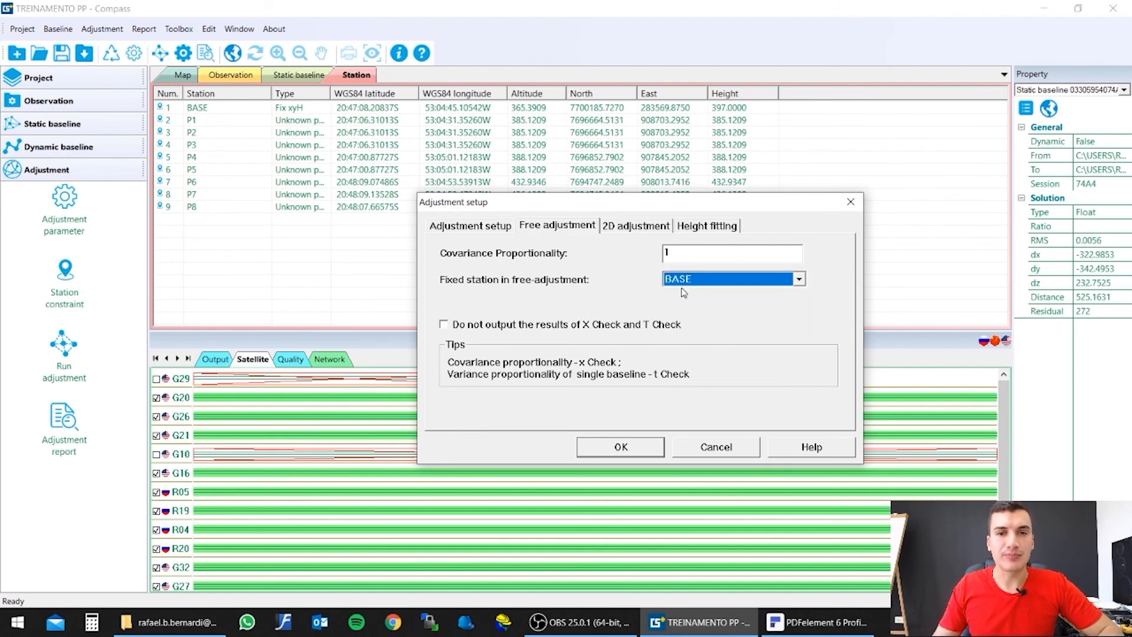
Step: Review the 2D adjustment, free adjustment and general adjustment settings, and accept the adjustment parameters
left_click(644, 232)
left_click(686, 231)
left_click(625, 229)
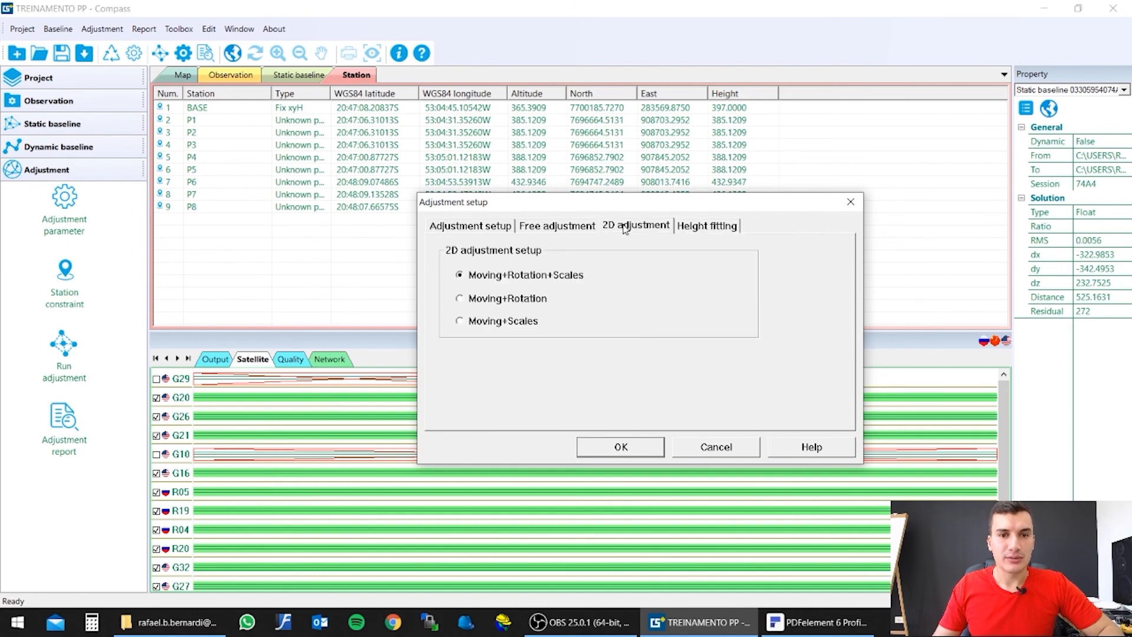
left_click(570, 229)
left_click(486, 229)
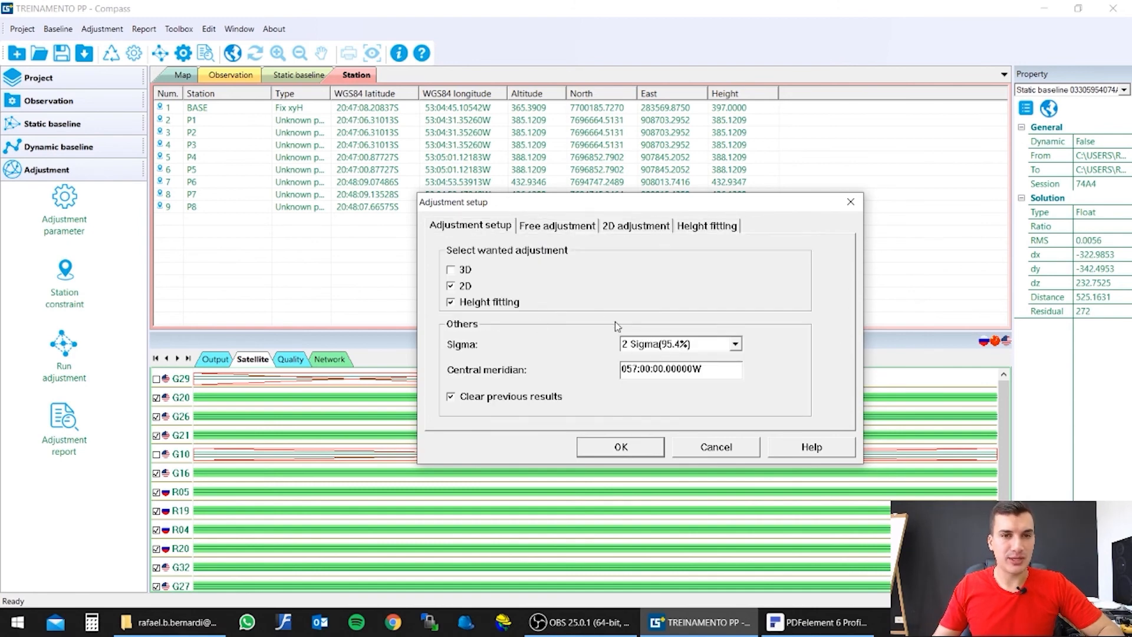
left_click(550, 229)
left_click(492, 228)
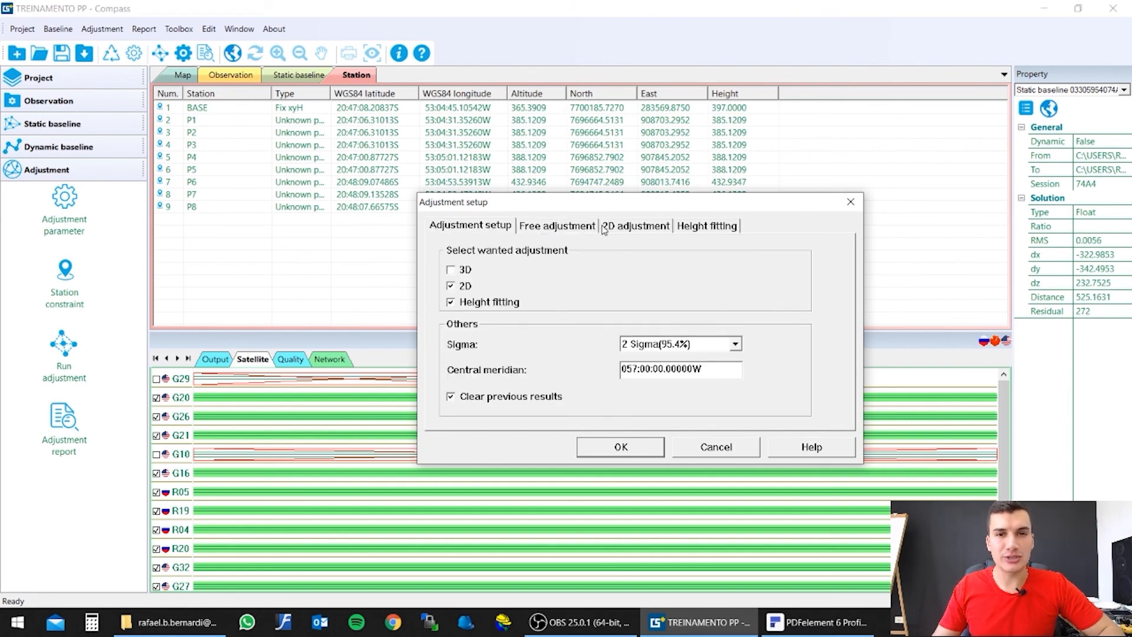
left_click(621, 447)
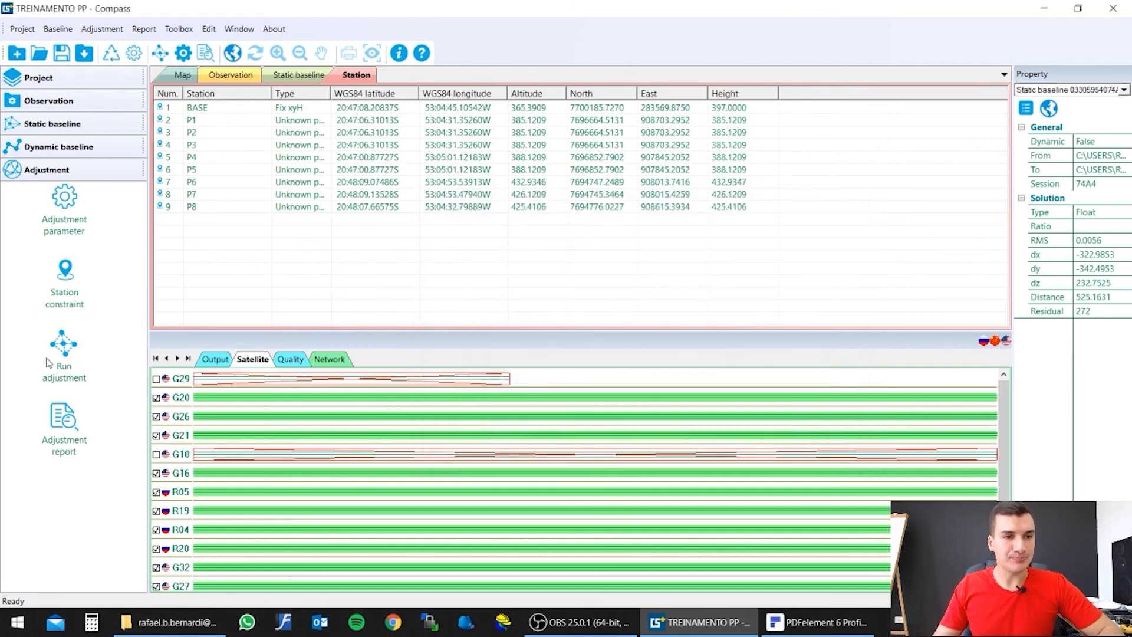
Step: Run the network adjustment and accept the deletion of previous adjustment results
left_click(69, 352)
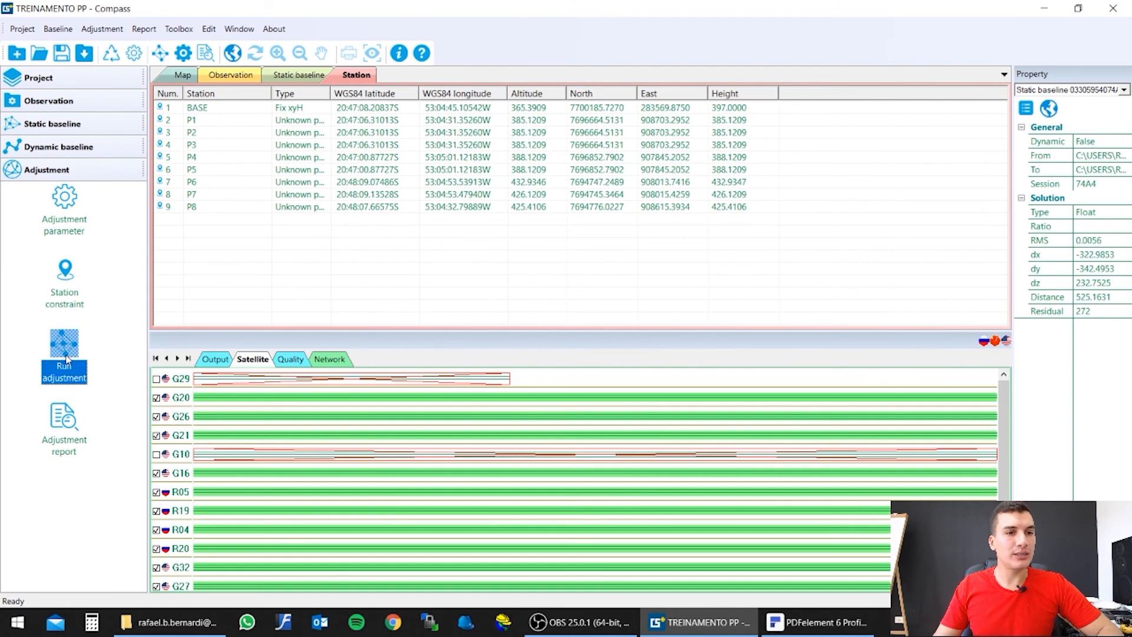
left_click(65, 352)
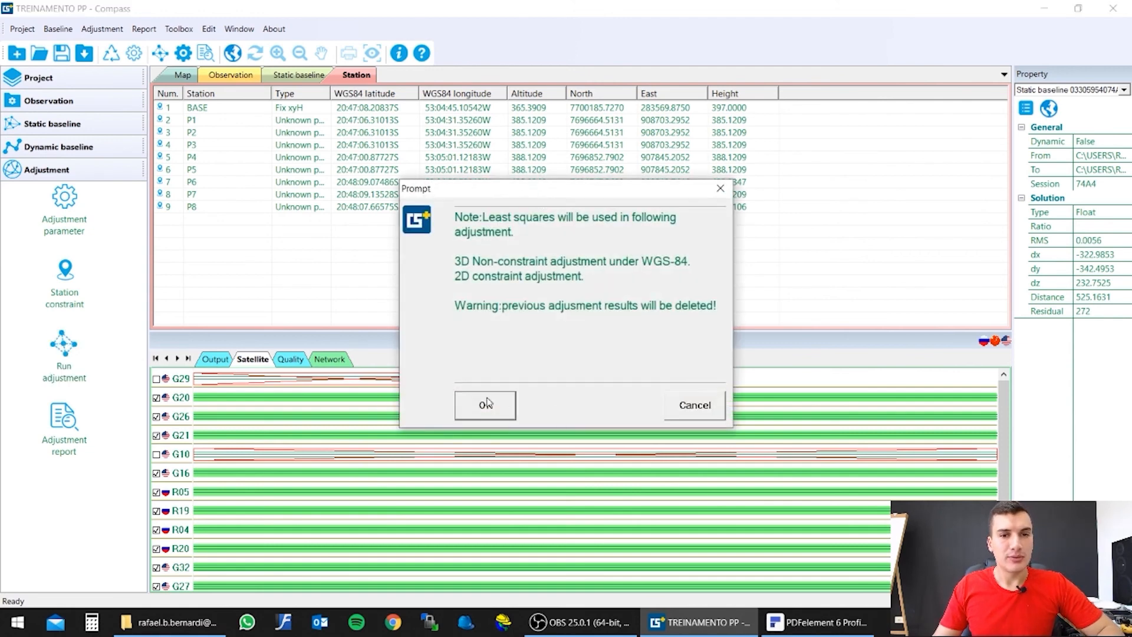
left_click(486, 404)
Step: Examine the output log entries for the 3D non-constraint adjustment, 2D constraint adjustment and height fitting
left_click(216, 360)
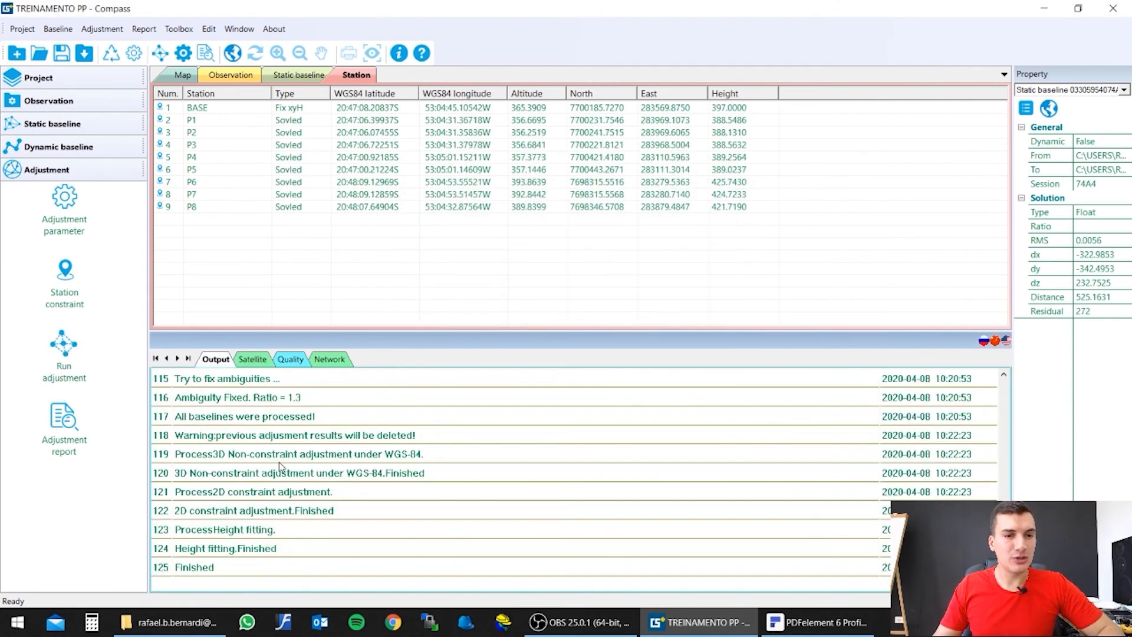
scroll(239, 466, "up", 1)
scroll(224, 457, "down", 1)
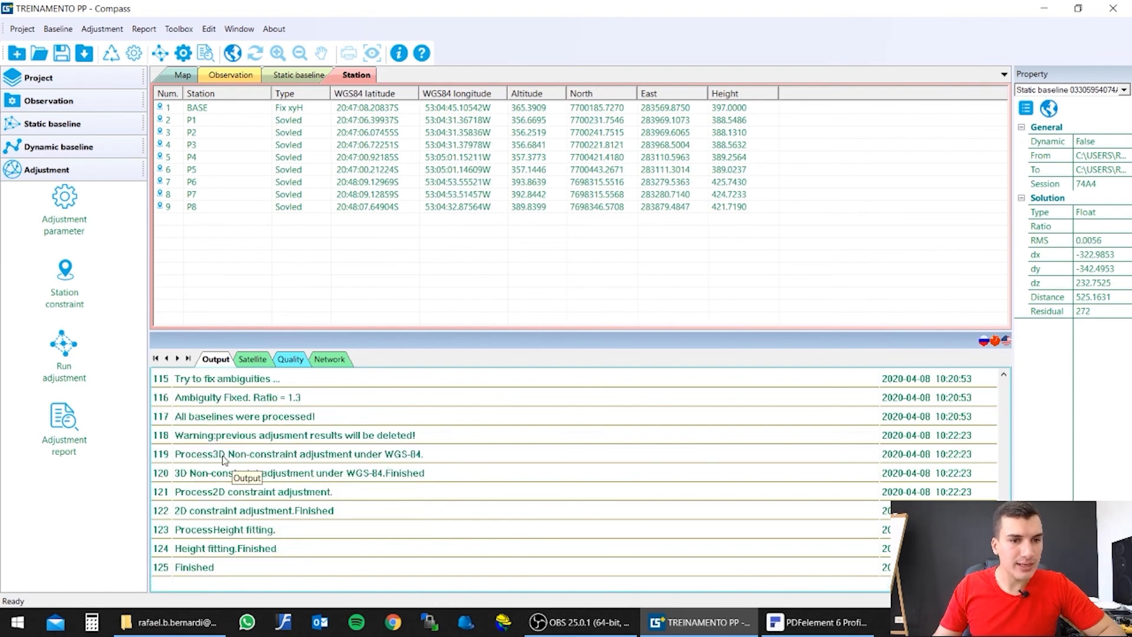
left_click(211, 422)
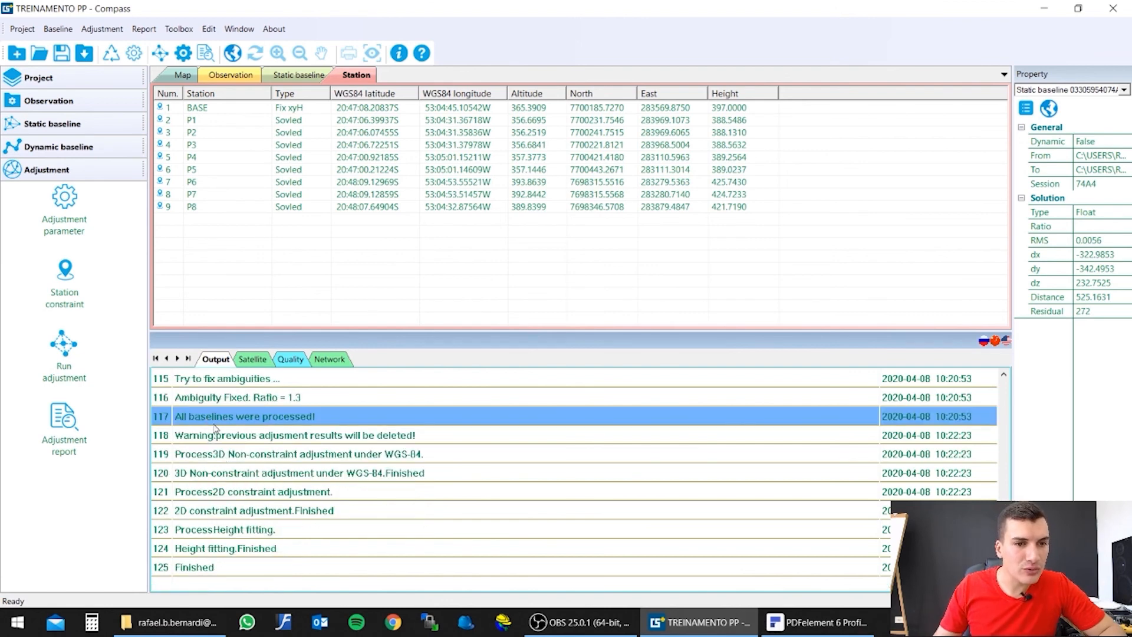
left_click(231, 495)
left_click(221, 438)
left_click(224, 458)
left_click(226, 473)
left_click(224, 496)
left_click(228, 511)
left_click(228, 549)
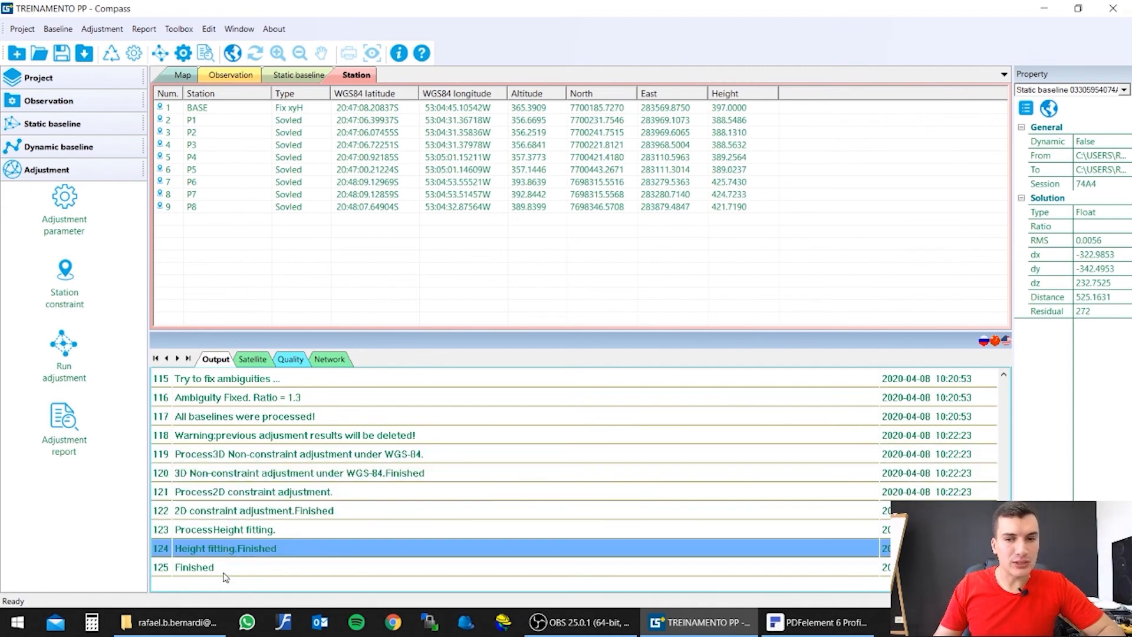
left_click(225, 569)
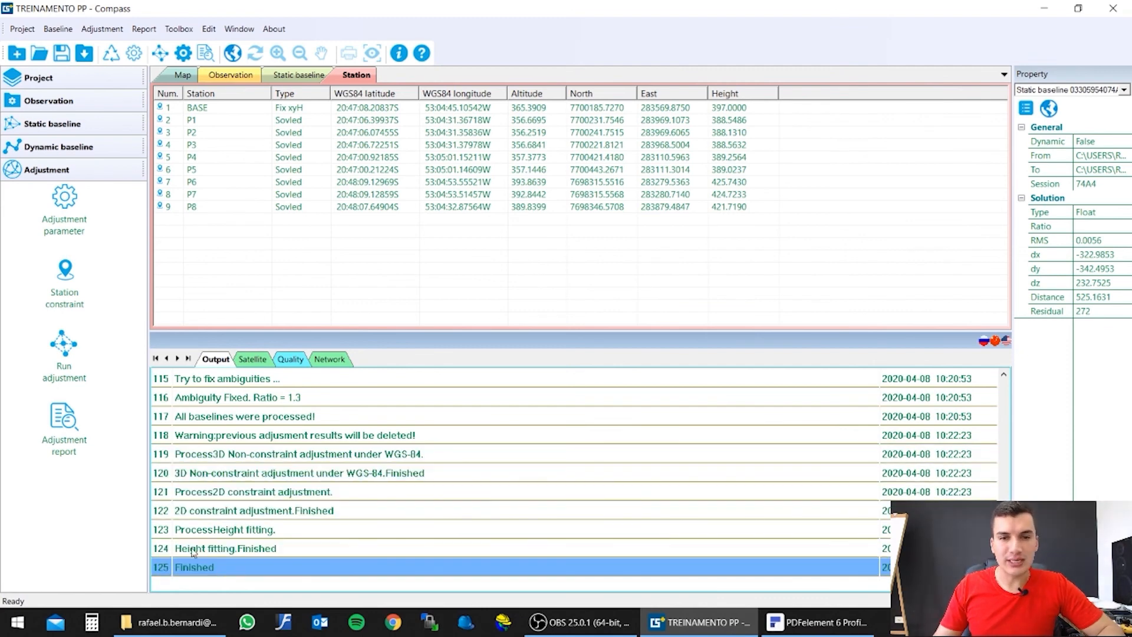
Step: Open the network adjustment report
left_click(66, 423)
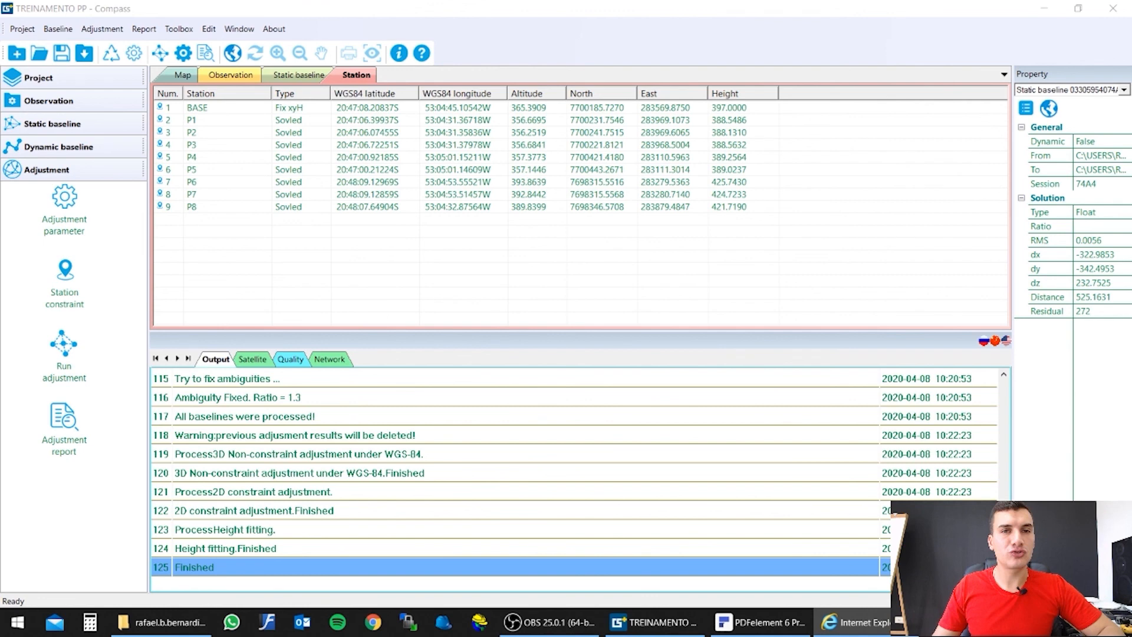
left_click(61, 433)
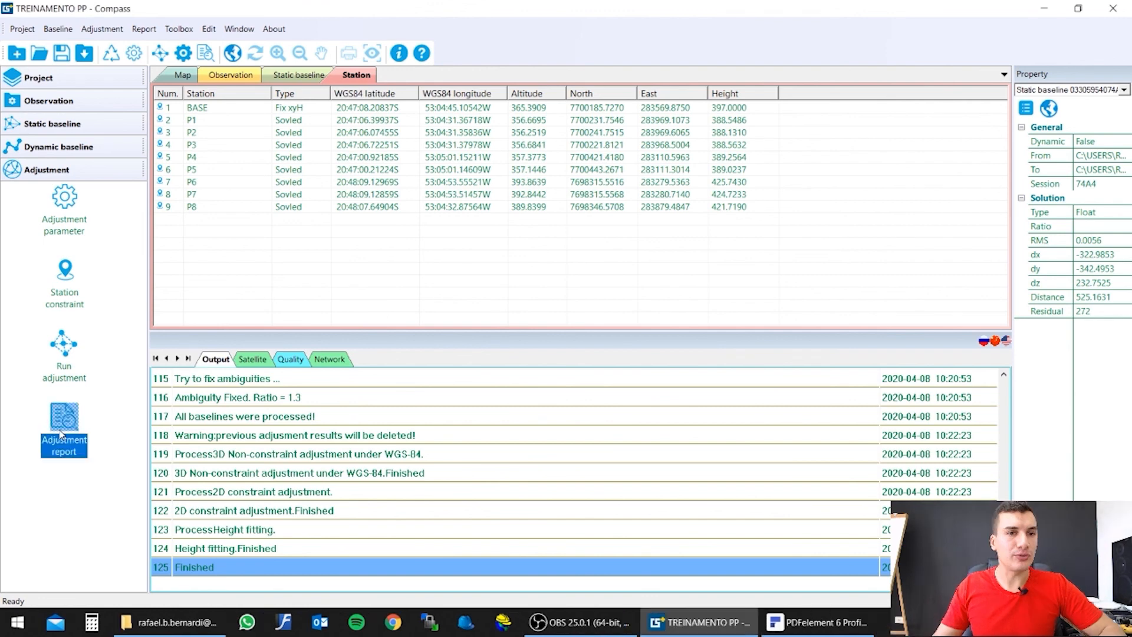
Step: Export the adjusted stations of the project to a KML file
left_click(143, 29)
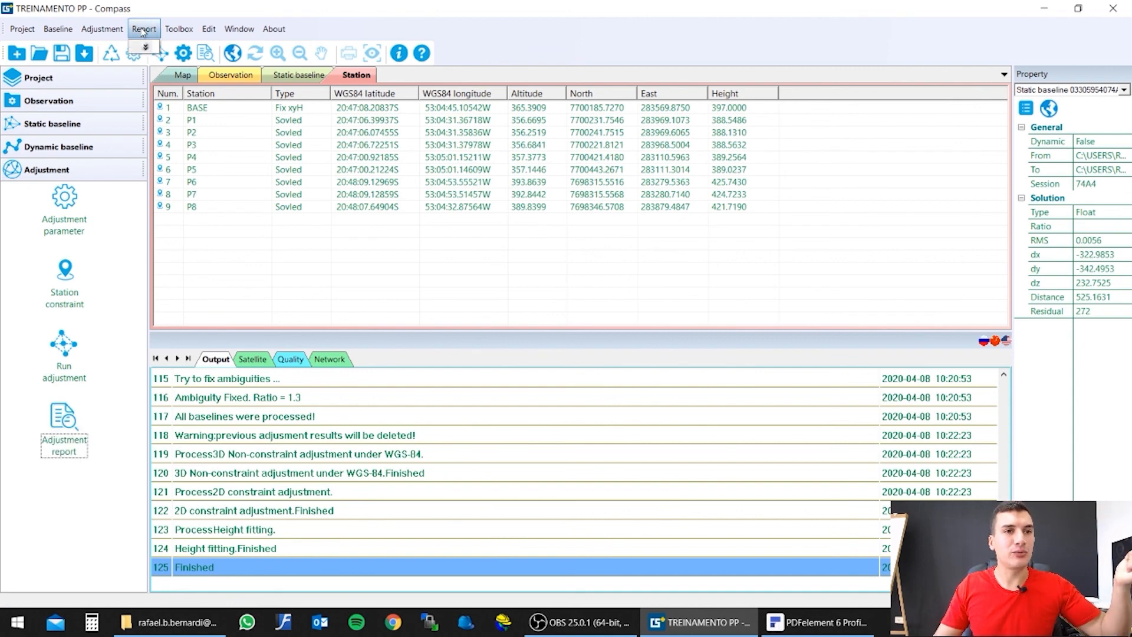
left_click(145, 47)
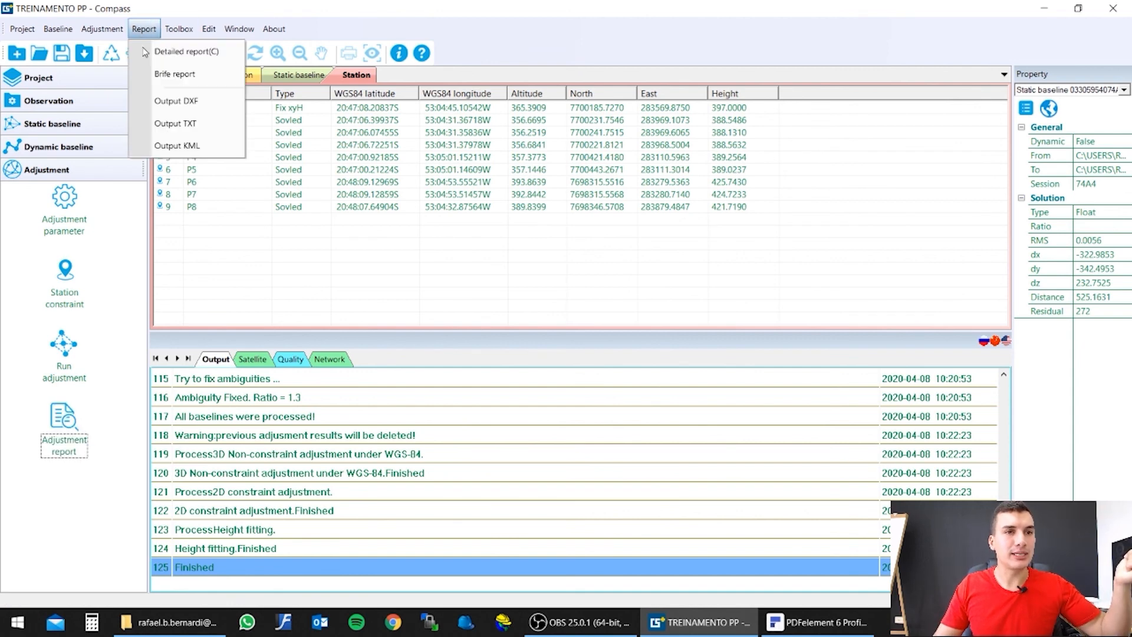
left_click(194, 153)
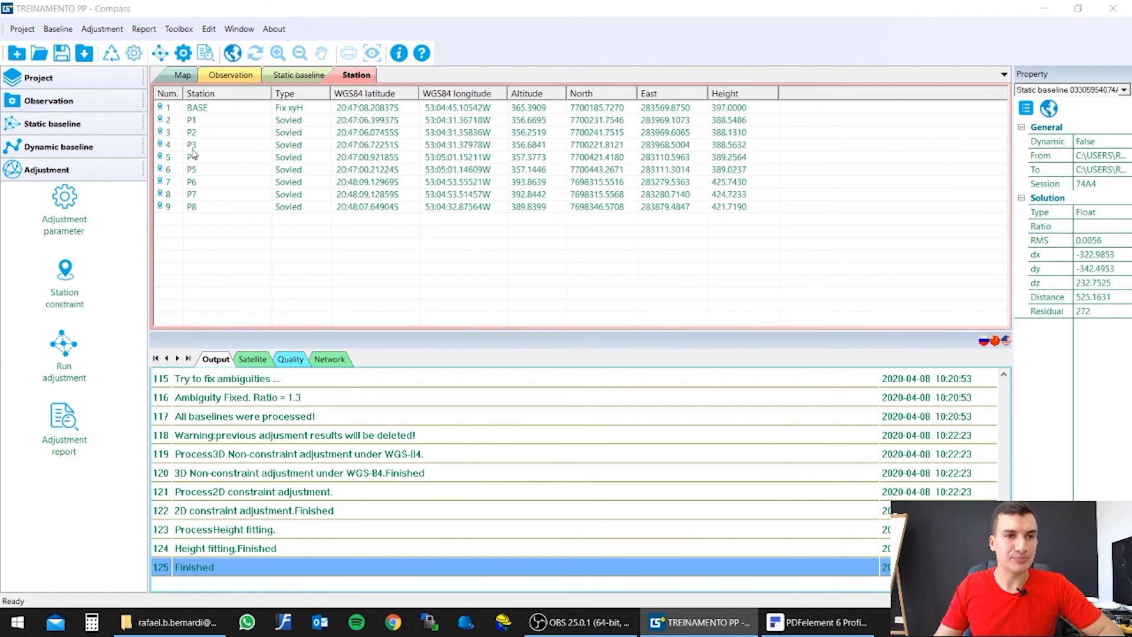
left_click(696, 407)
Step: Switch to File Explorer, open the TREINAMENTO PP KML from Documents > Projetos Compass Solution in Google Earth Pro, and inspect points P4 and P5
left_click(171, 622)
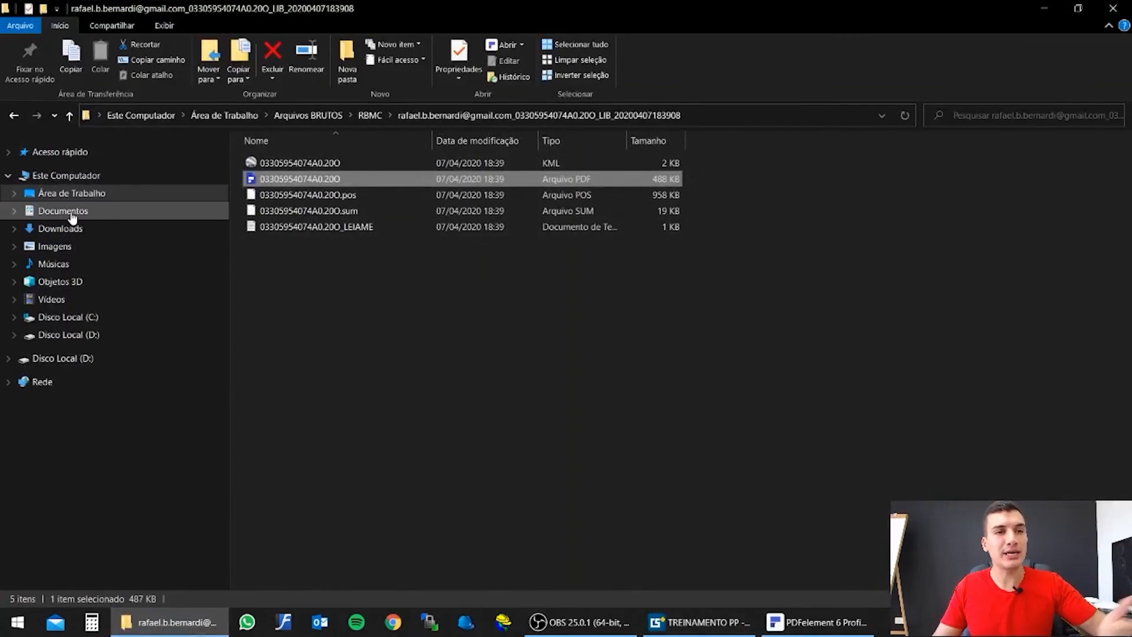
left_click(72, 216)
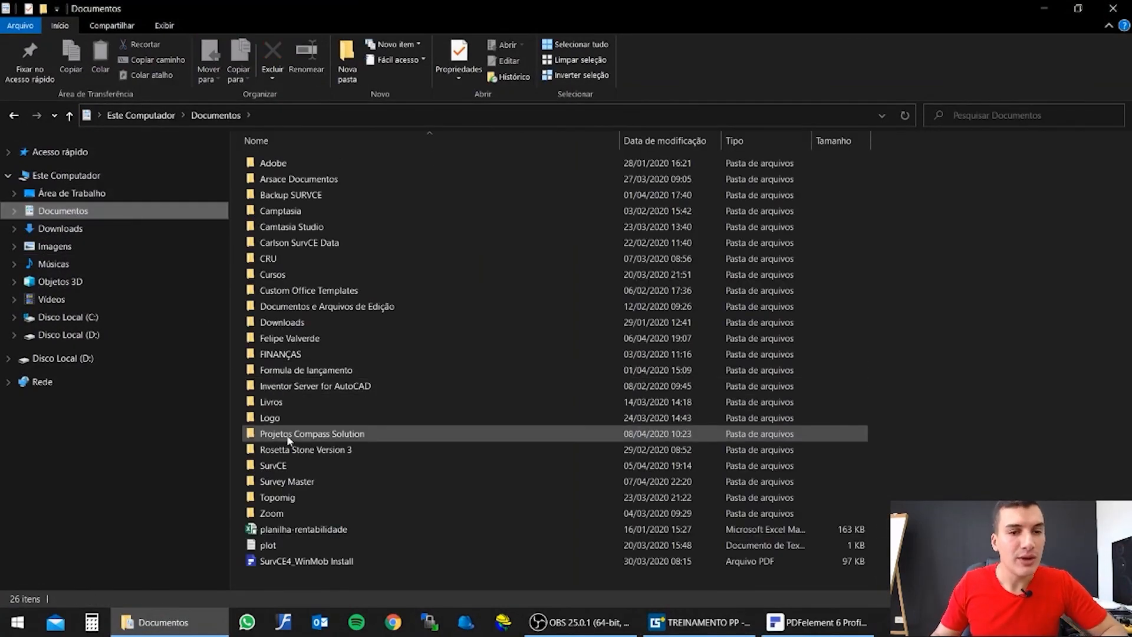
left_click(290, 436)
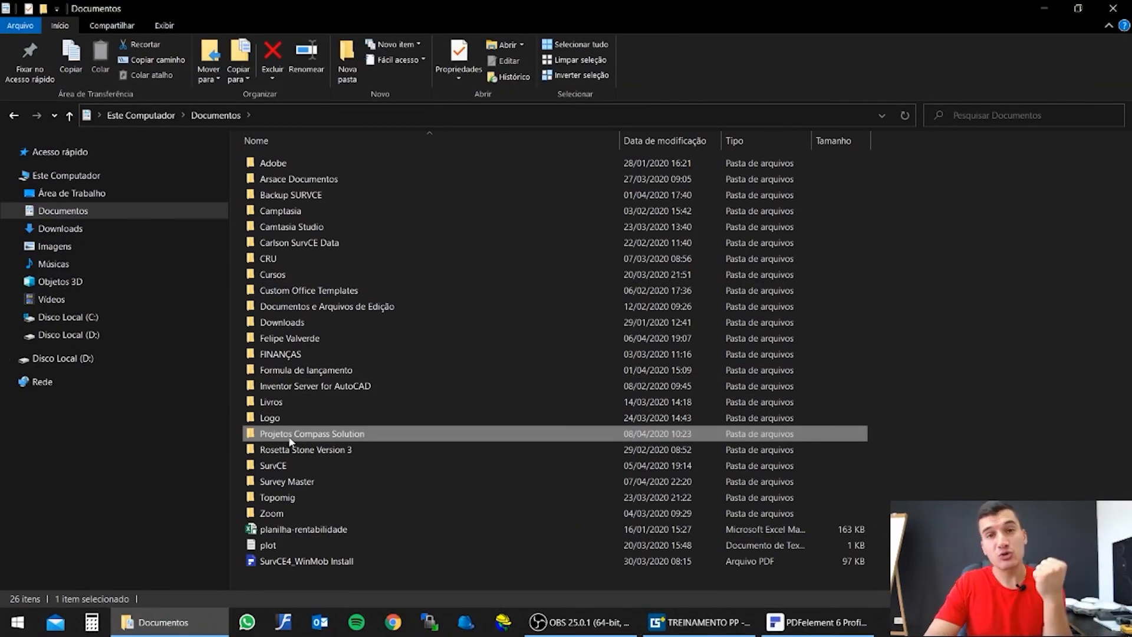
double_click(289, 436)
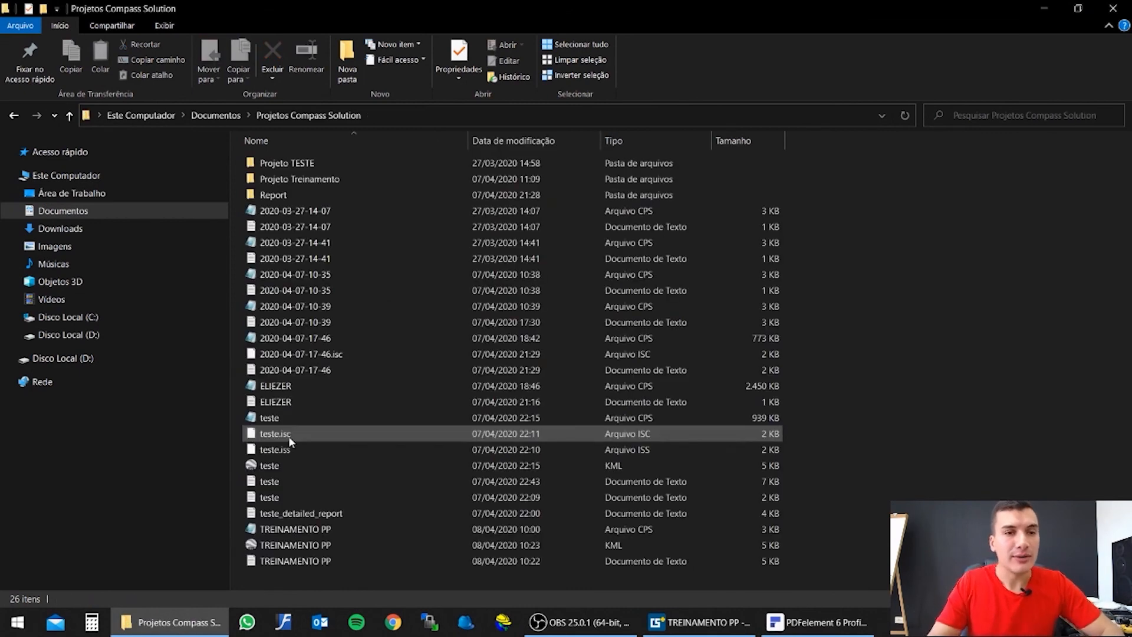
left_click(287, 546)
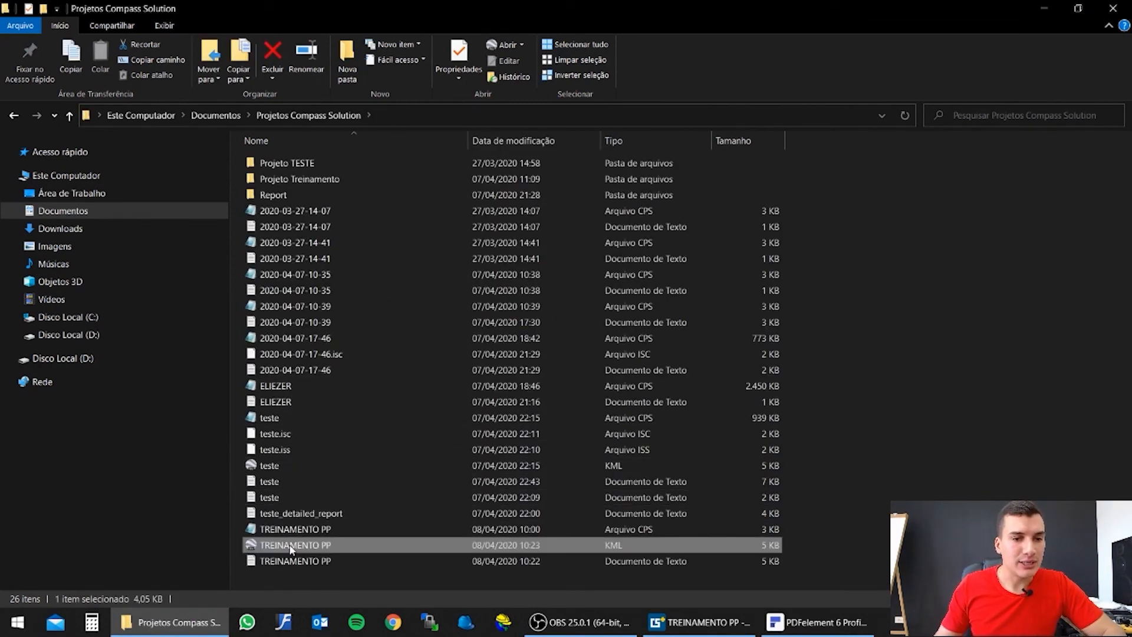
double_click(331, 550)
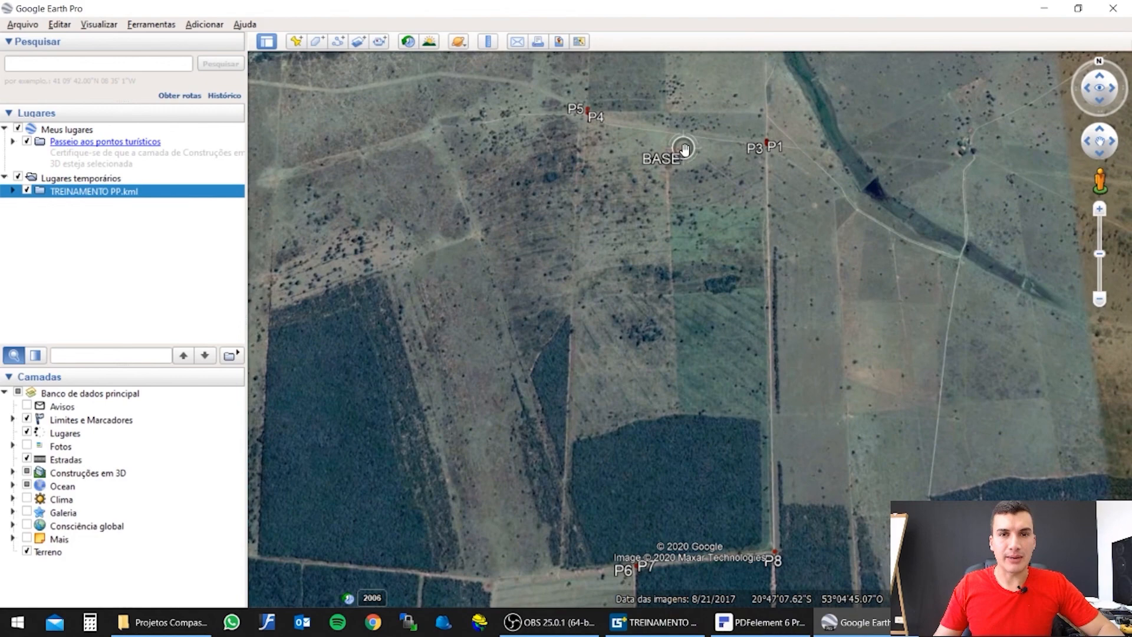
scroll(684, 149, "up", 5)
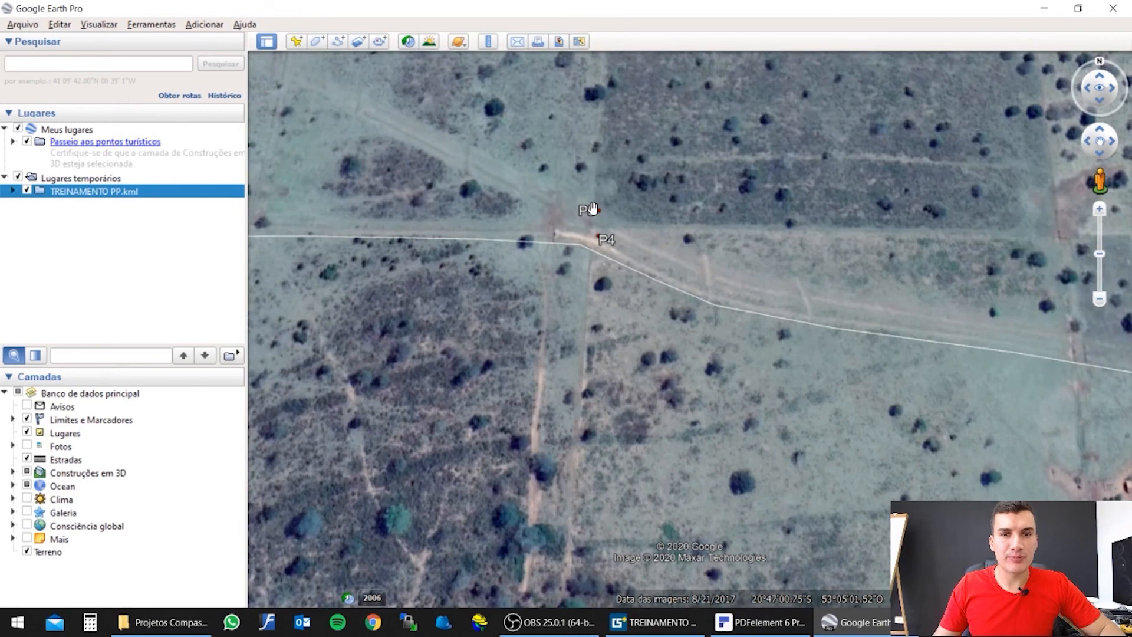
left_click_drag(678, 313, 480, 283)
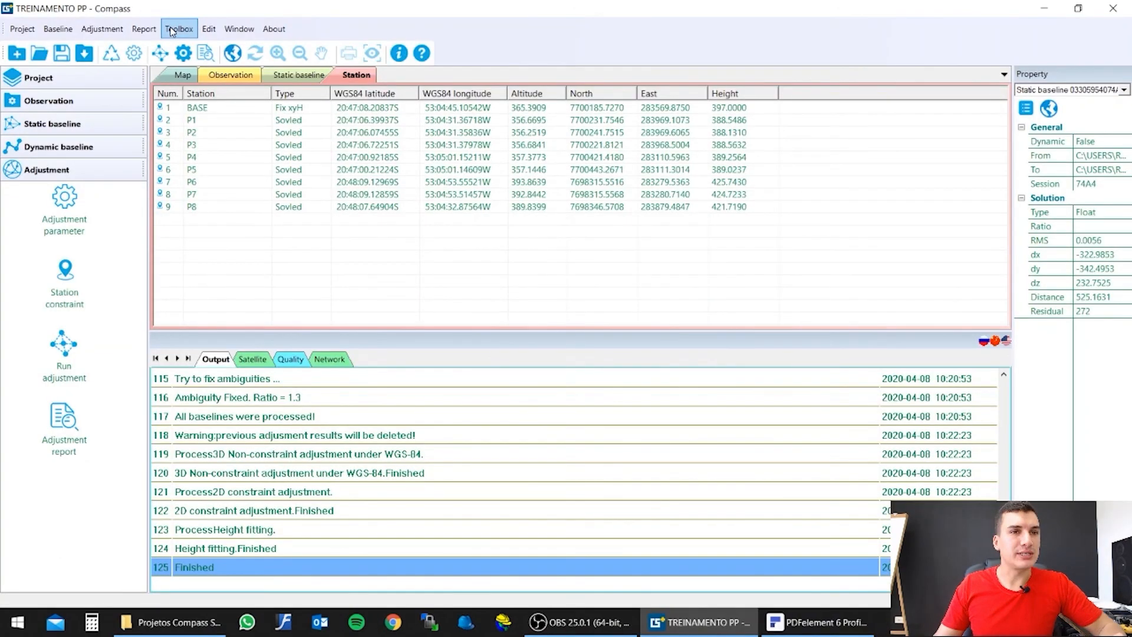
left_click(144, 29)
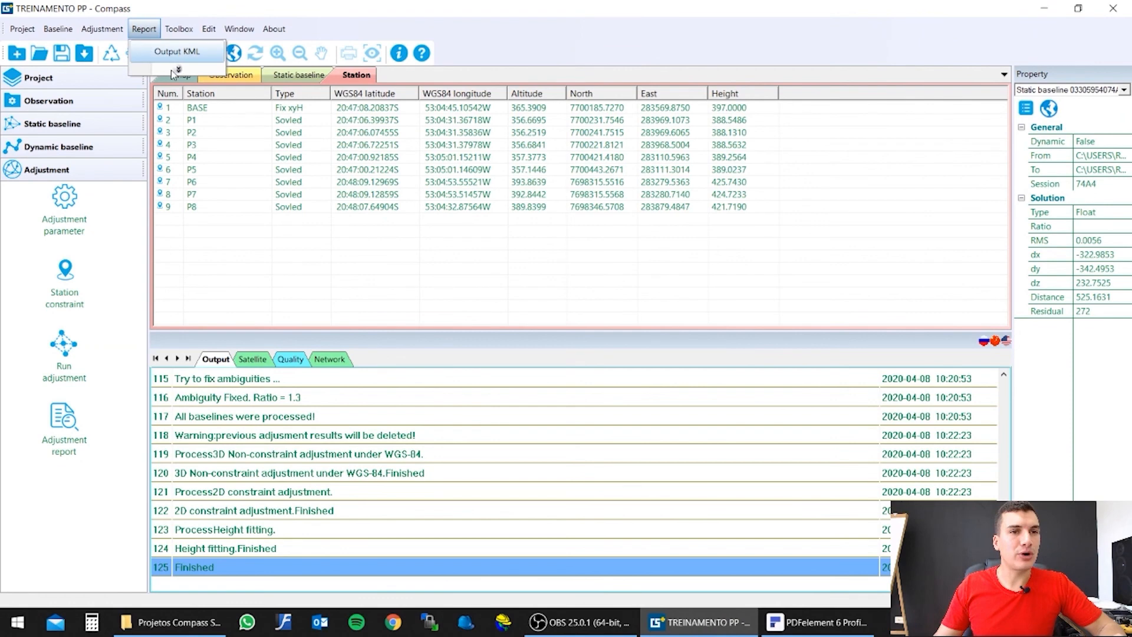
left_click(177, 71)
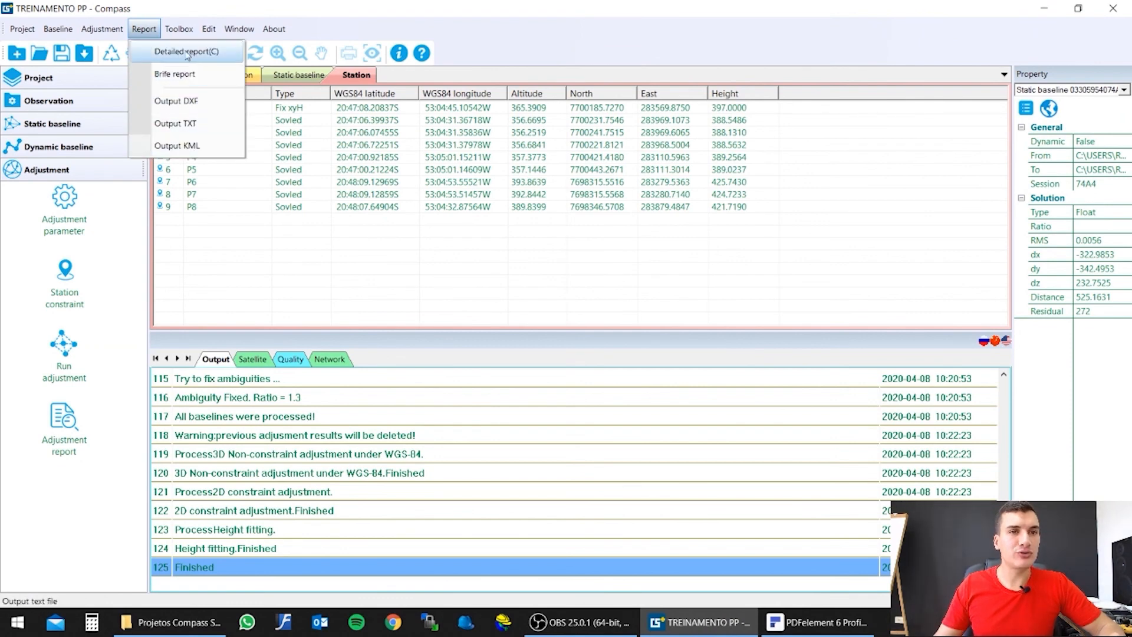
left_click(479, 8)
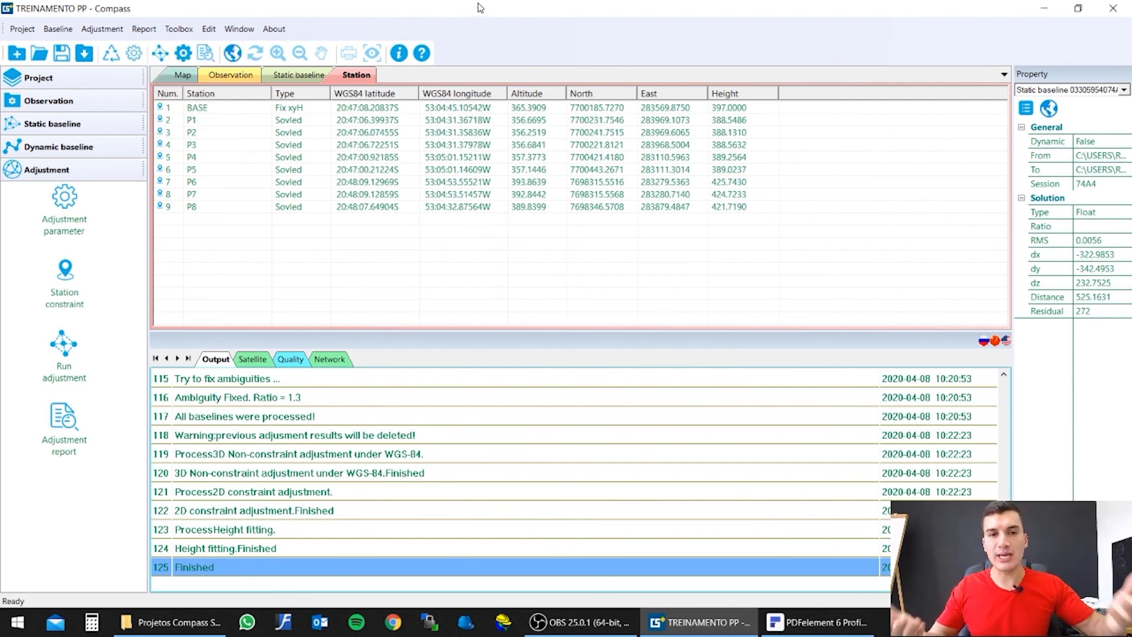